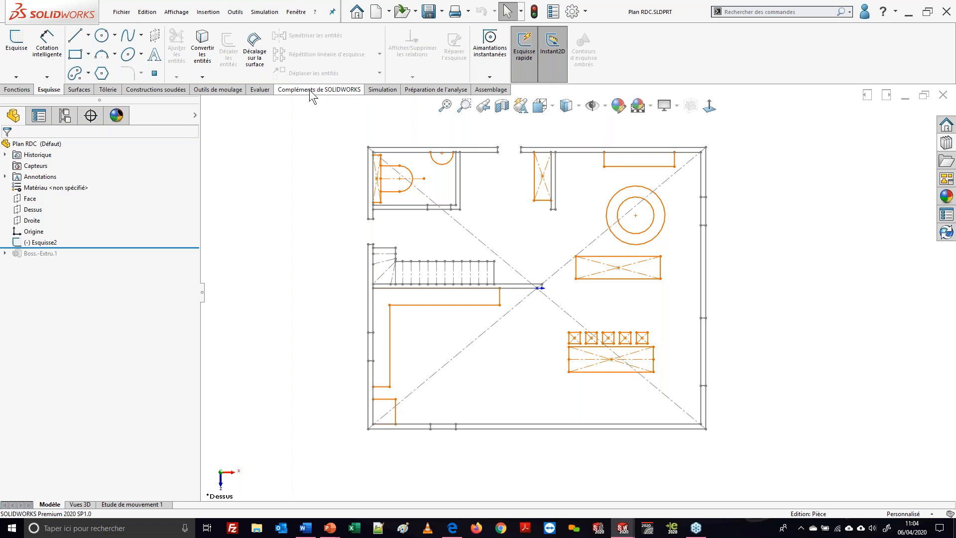
Try docking the CommandManager vertically beside the graphics area, look through its weldment and mold tool sets, and restore its horizontal layout
{"action": "left_click_drag", "start_coordinate": [312, 99], "coordinate": [330, 67]}
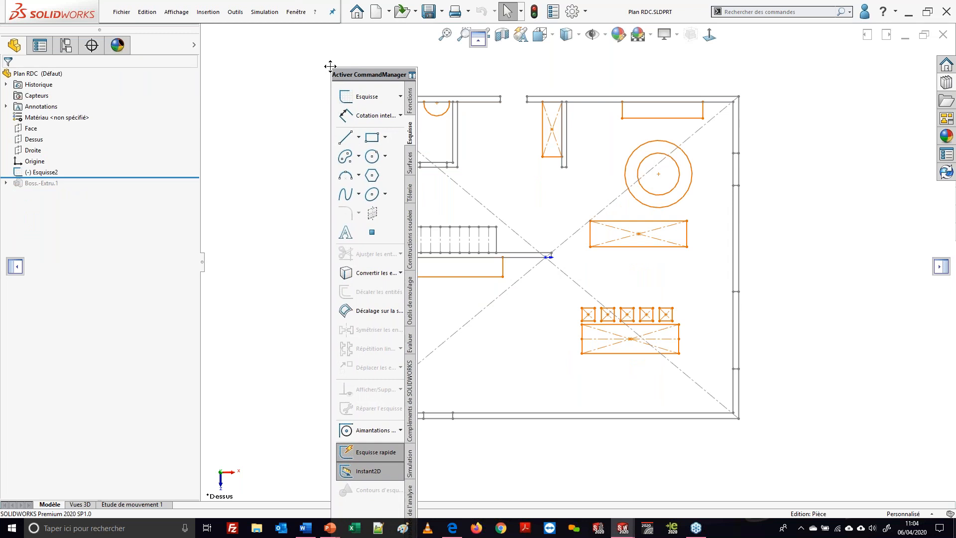
{"action": "mouse_move", "coordinate": [330, 66]}
{"action": "left_mouse_down"}
{"action": "mouse_move", "coordinate": [320, 114]}
{"action": "mouse_move", "coordinate": [134, 230]}
{"action": "mouse_move", "coordinate": [87, 255]}
{"action": "mouse_move", "coordinate": [36, 264]}
{"action": "mouse_move", "coordinate": [939, 263]}
{"action": "left_mouse_up"}
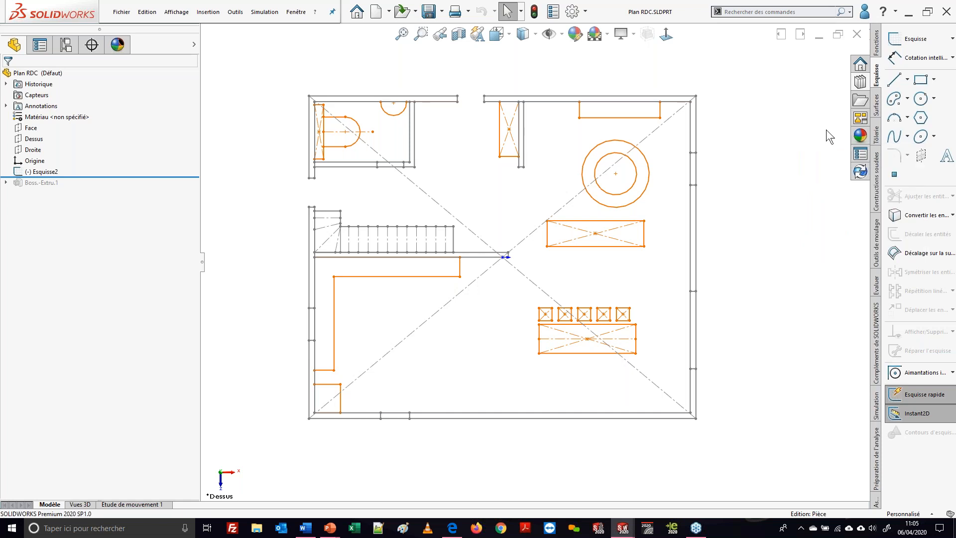
{"action": "left_click", "coordinate": [875, 199]}
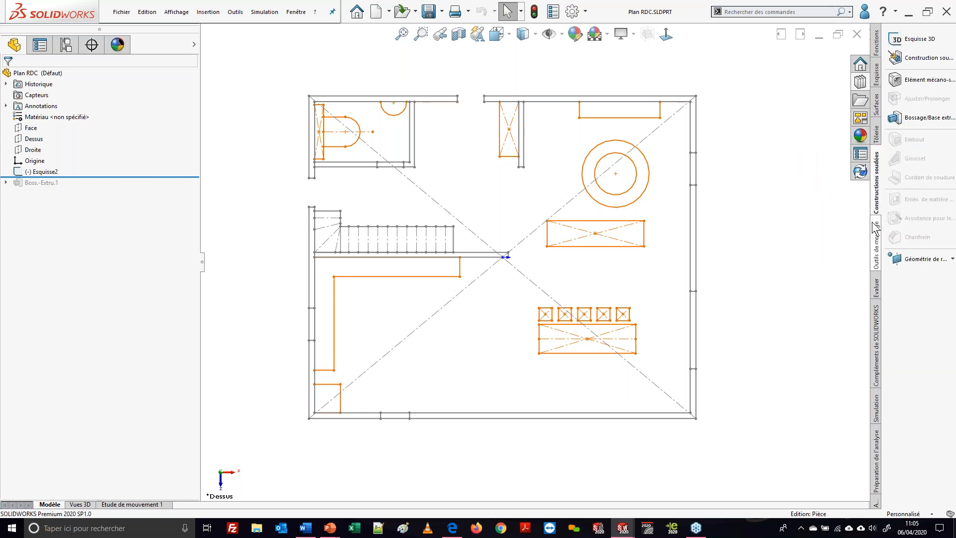
{"action": "left_click", "coordinate": [872, 227]}
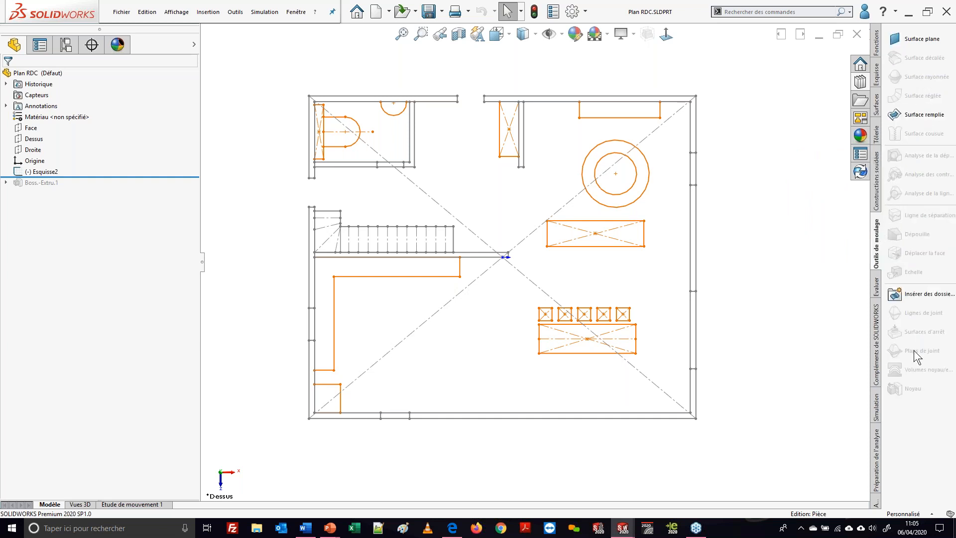
{"action": "left_click_drag", "start_coordinate": [852, 277], "coordinate": [477, 36]}
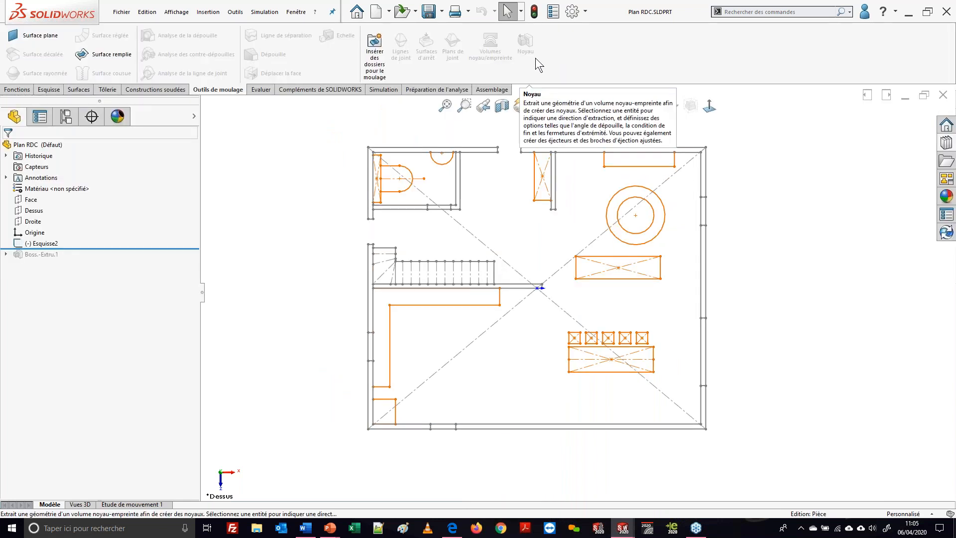
Hide the Simulation tab from the CommandManager
{"action": "right_click", "coordinate": [424, 92]}
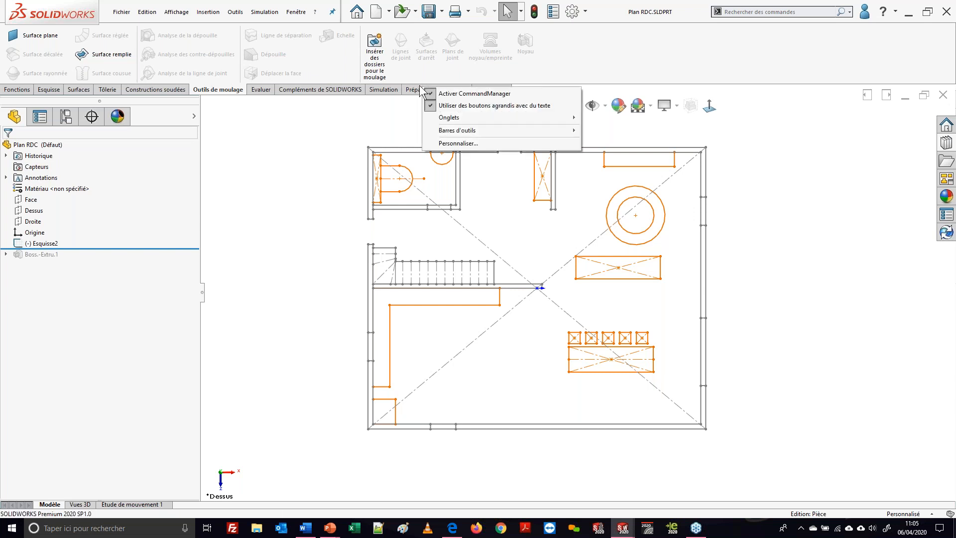
{"action": "right_click", "coordinate": [583, 46]}
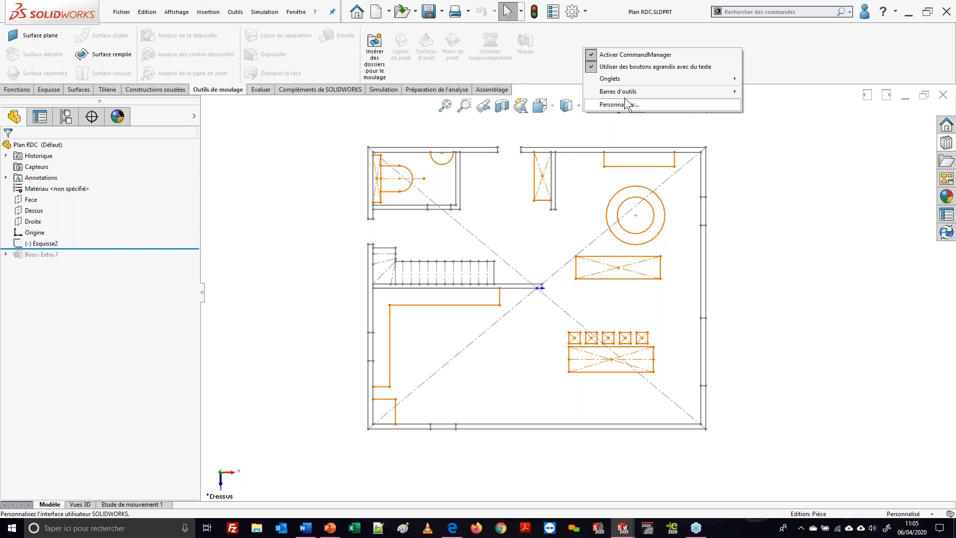
{"action": "mouse_move", "coordinate": [618, 79]}
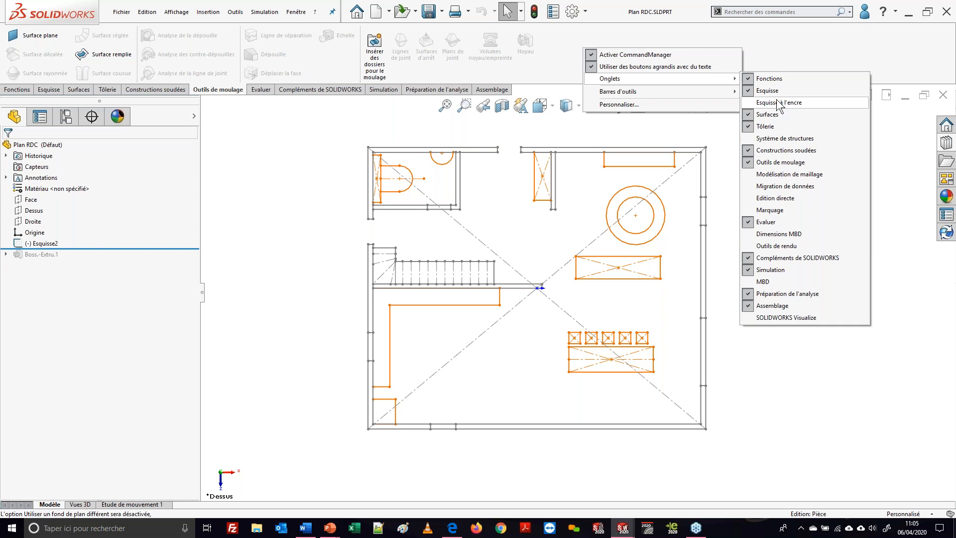
{"action": "left_click", "coordinate": [748, 272]}
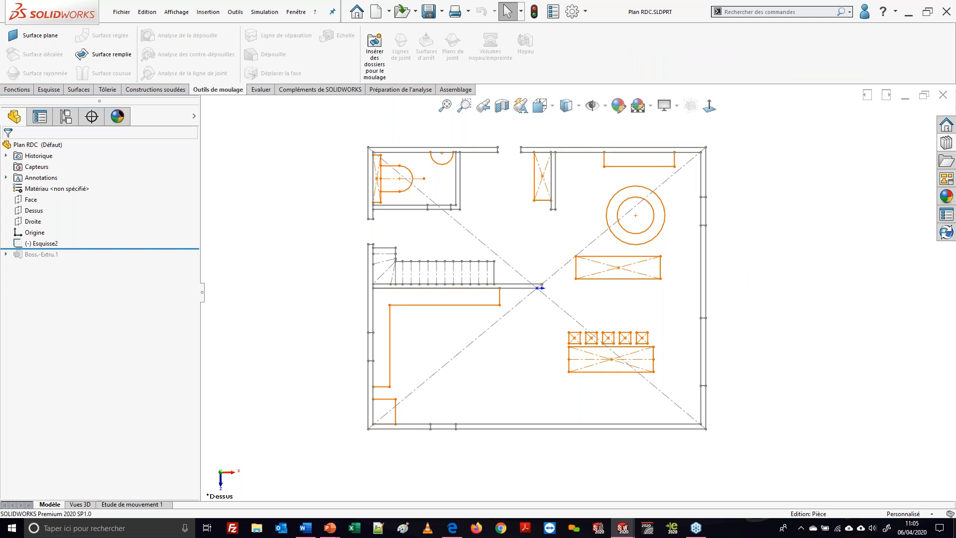
Review the CommandManager tabs available for display, including an empty custom tab shown in customization mode
{"action": "right_click", "coordinate": [453, 92]}
{"action": "mouse_move", "coordinate": [475, 119]}
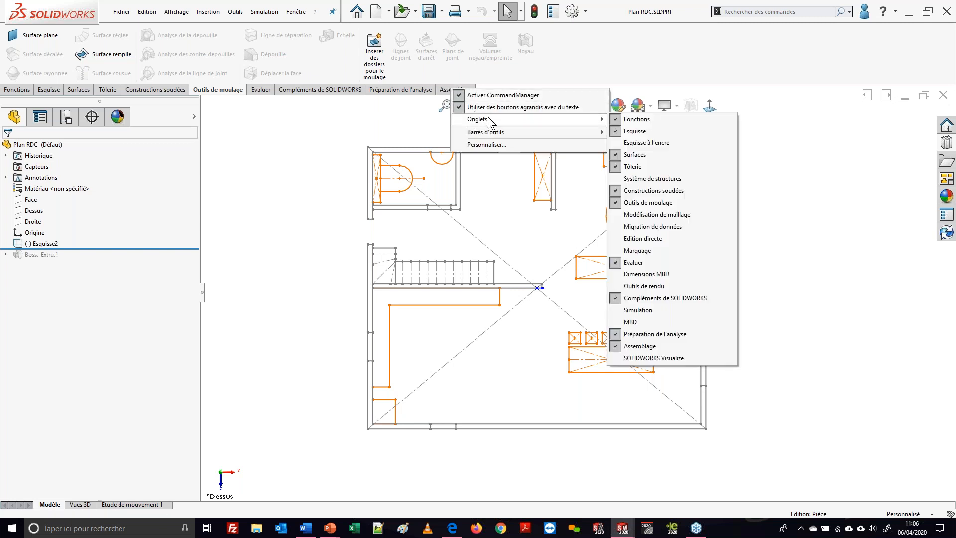
{"action": "left_click", "coordinate": [494, 143]}
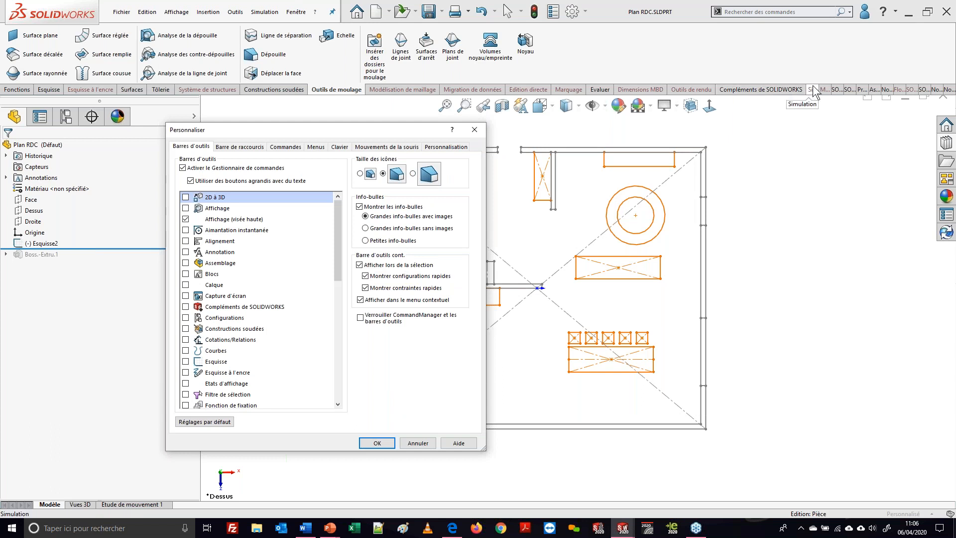
{"action": "left_click", "coordinate": [887, 90]}
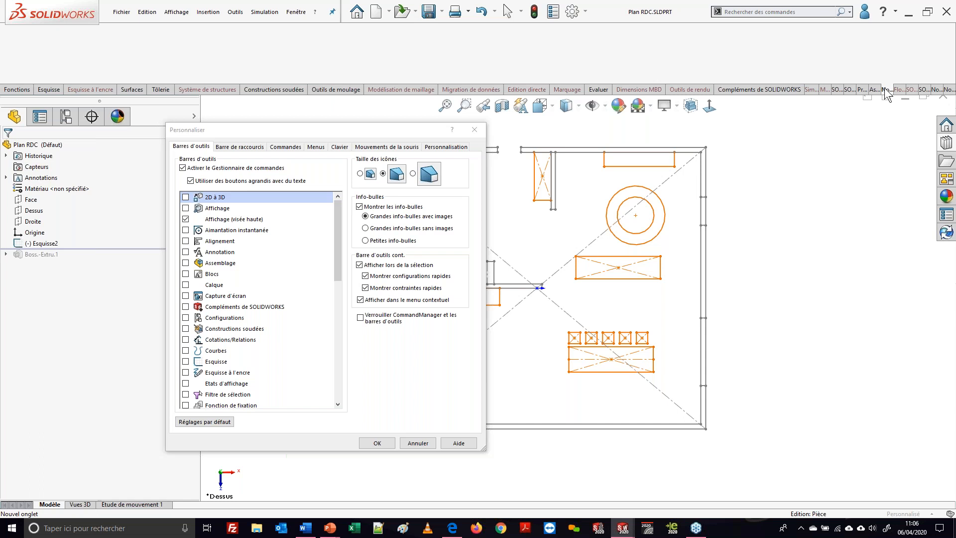
{"action": "left_click", "coordinate": [474, 130]}
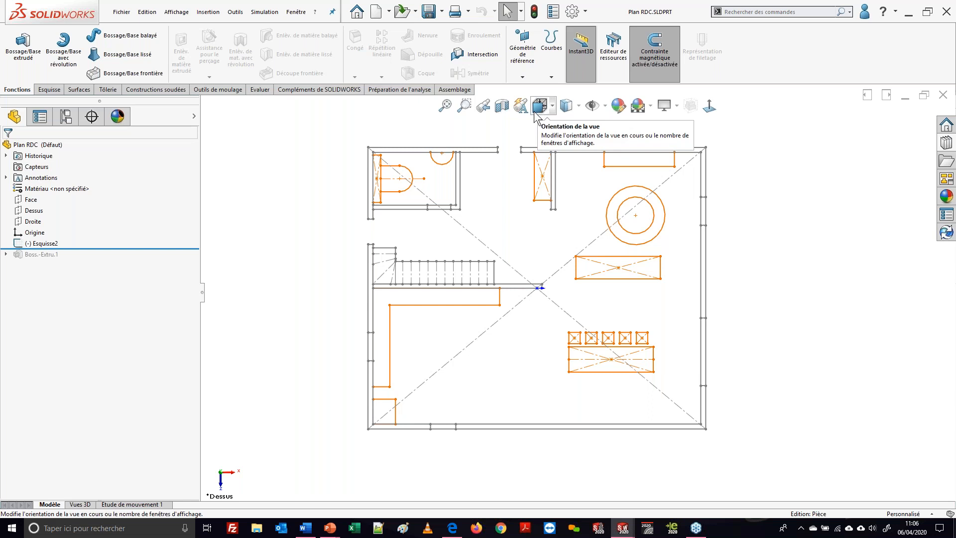
Search the commands for "mesurer" and locate the Mesurer command in the CommandManager
{"action": "left_click", "coordinate": [758, 11]}
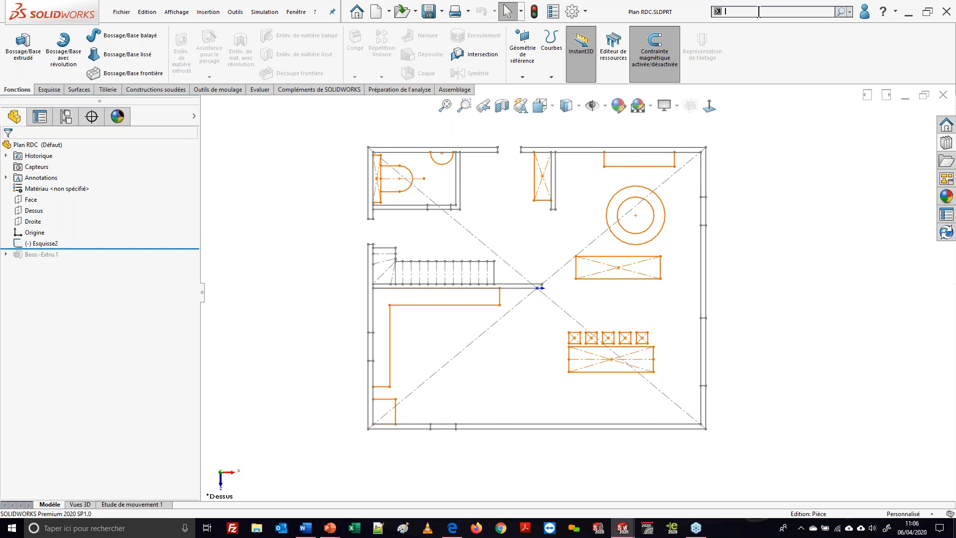
{"action": "type", "text": "mesurer"}
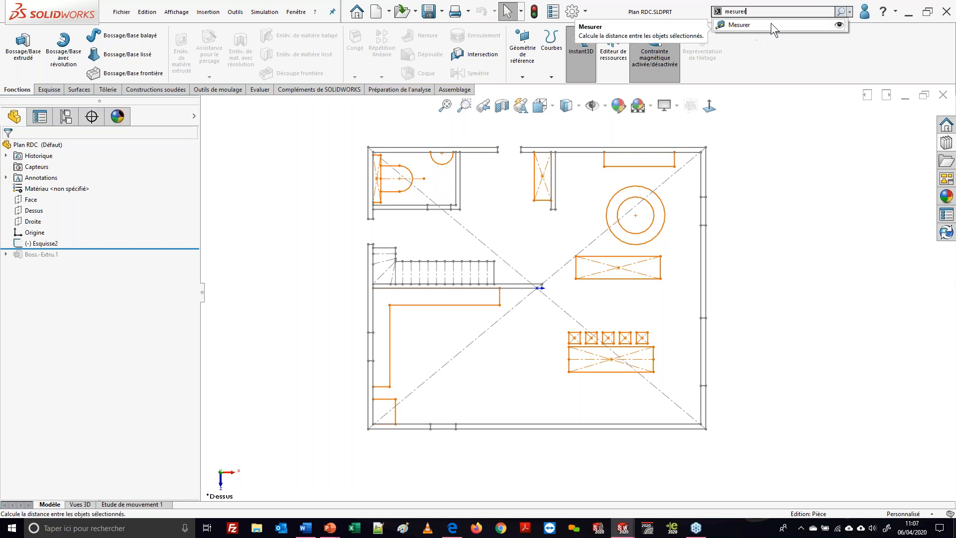
{"action": "left_click", "coordinate": [839, 25]}
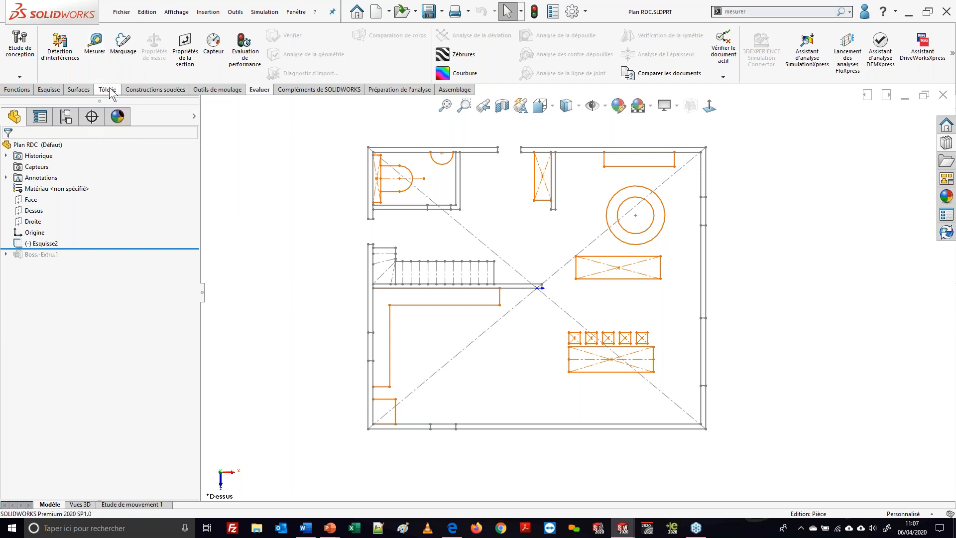
Add the Mesurer command from the command search results to the end of the Fonctions command set
{"action": "left_click", "coordinate": [18, 90]}
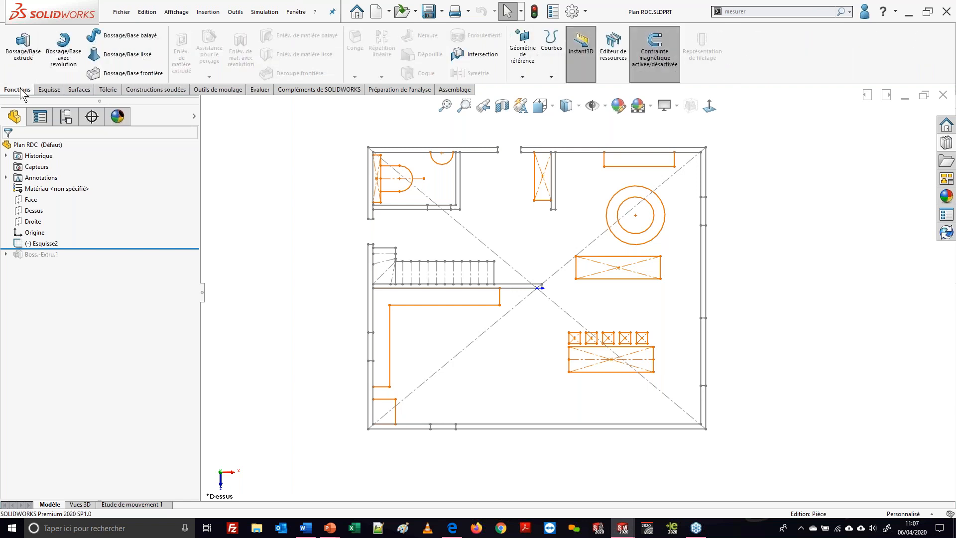
{"action": "left_click", "coordinate": [750, 12]}
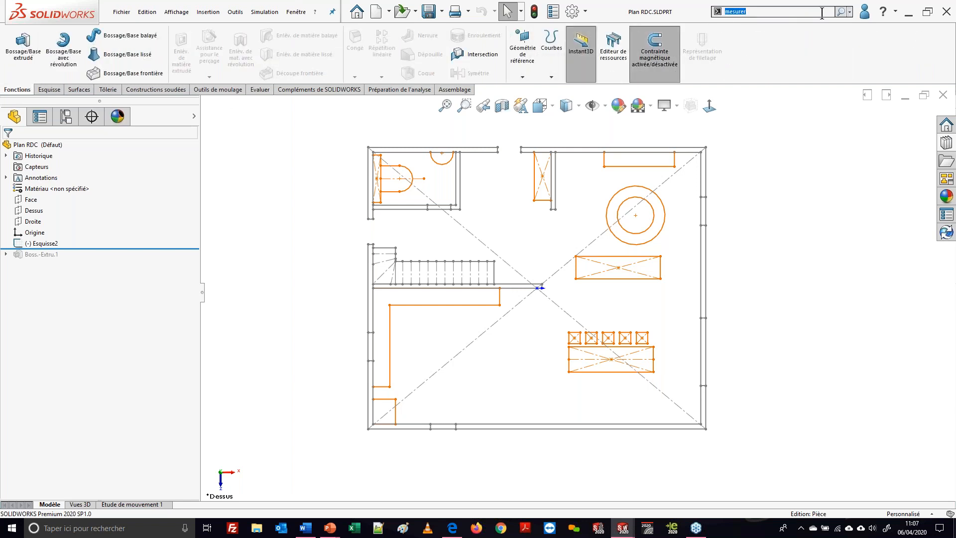
{"action": "left_click", "coordinate": [841, 12]}
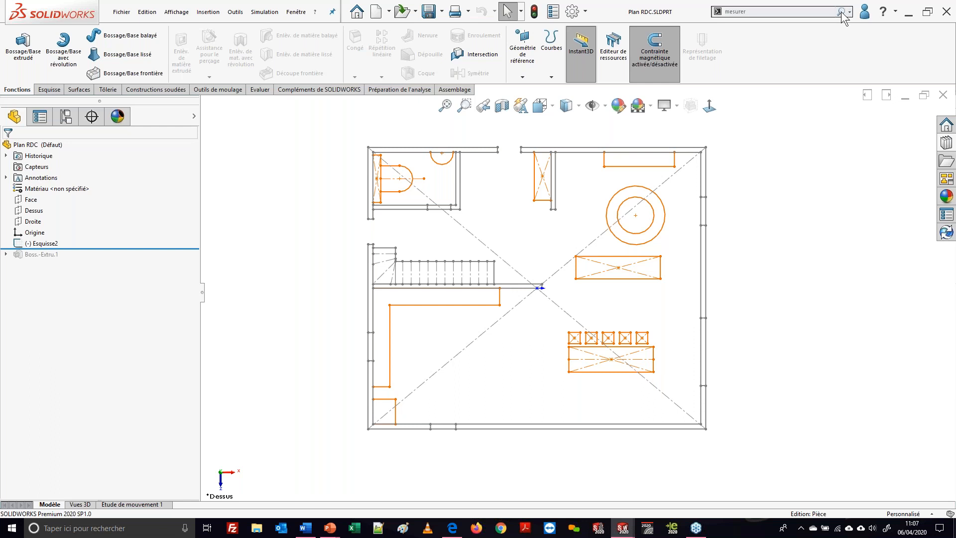
{"action": "left_click_drag", "start_coordinate": [721, 23], "coordinate": [729, 36]}
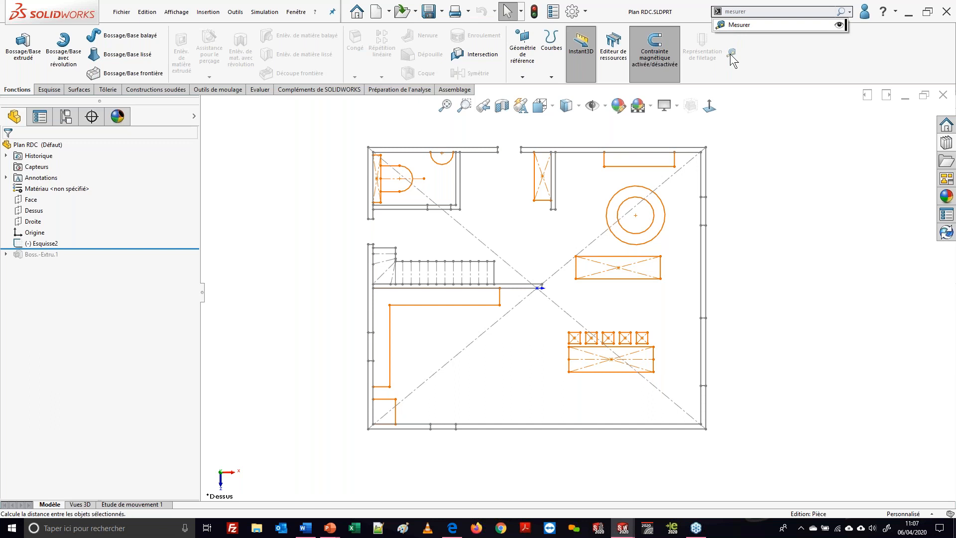
{"action": "left_click_drag", "start_coordinate": [730, 55], "coordinate": [730, 54]}
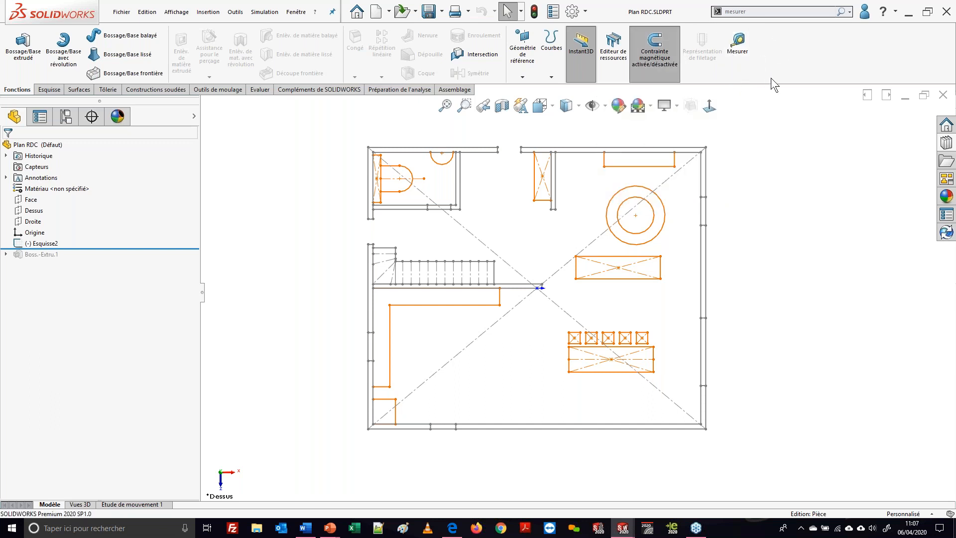
Remove the Mesurer command from the Fonctions command set using the command customization settings
{"action": "right_click", "coordinate": [400, 91]}
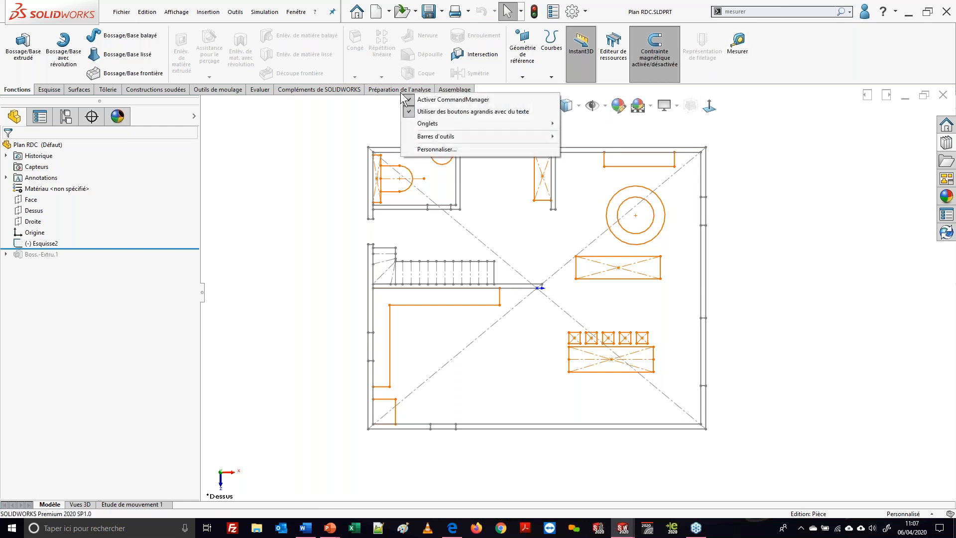
{"action": "left_click", "coordinate": [427, 150]}
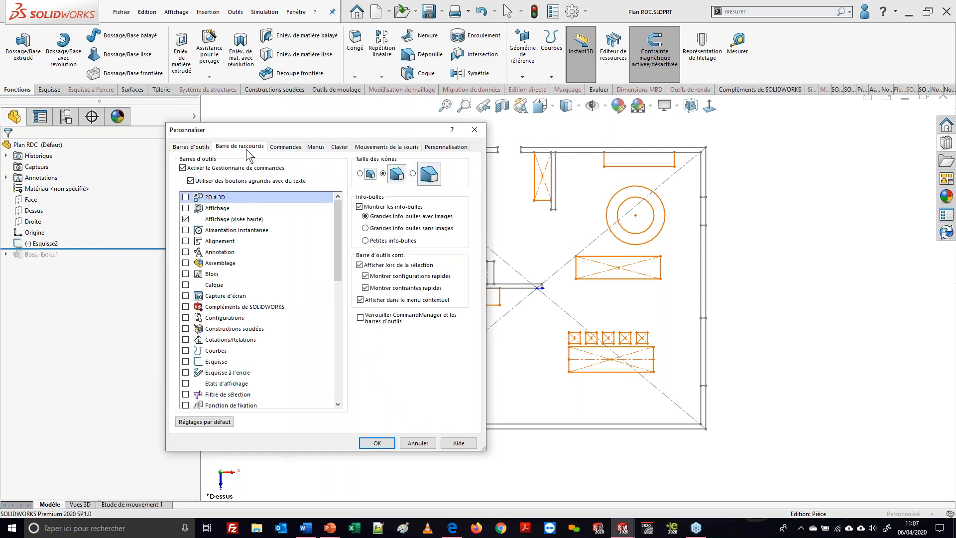
{"action": "left_click", "coordinate": [273, 147]}
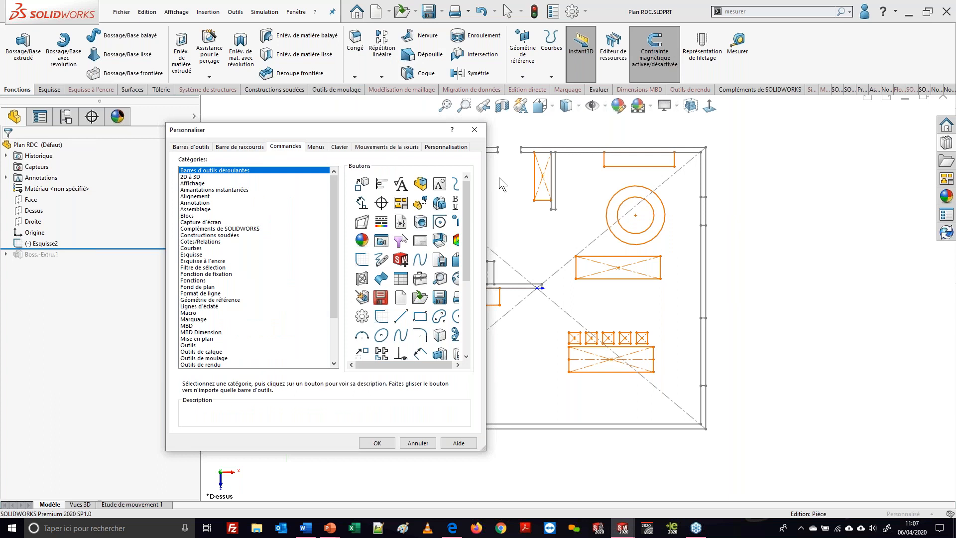
{"action": "left_click_drag", "start_coordinate": [743, 40], "coordinate": [431, 343]}
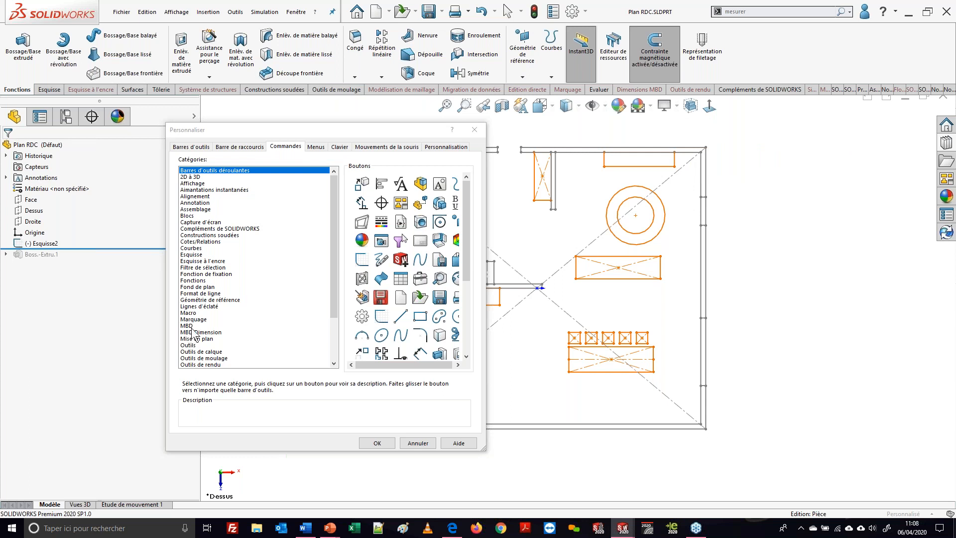
Add the Mesurer command from the Outils category to the heads-up view toolbar and close the customization
{"action": "left_click", "coordinate": [192, 344]}
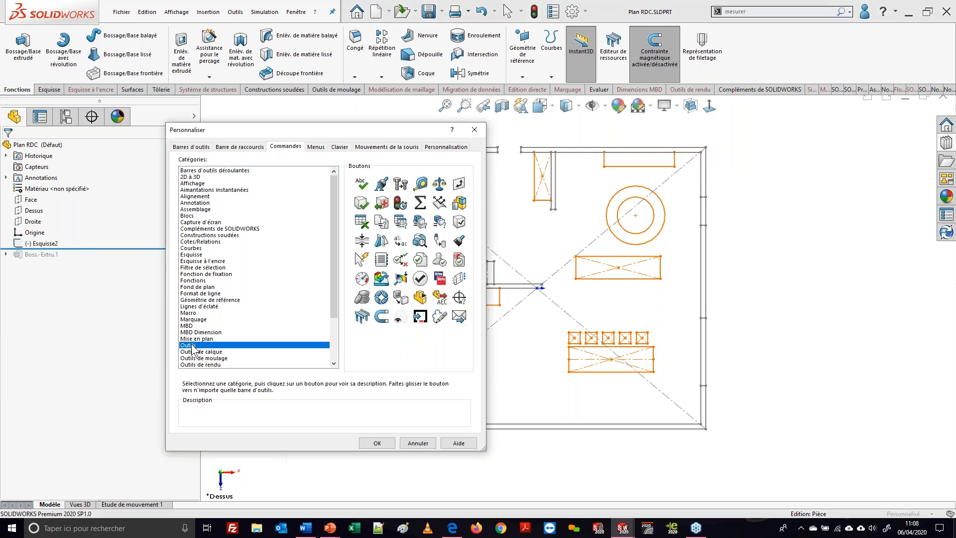
{"action": "left_click_drag", "start_coordinate": [420, 184], "coordinate": [723, 108]}
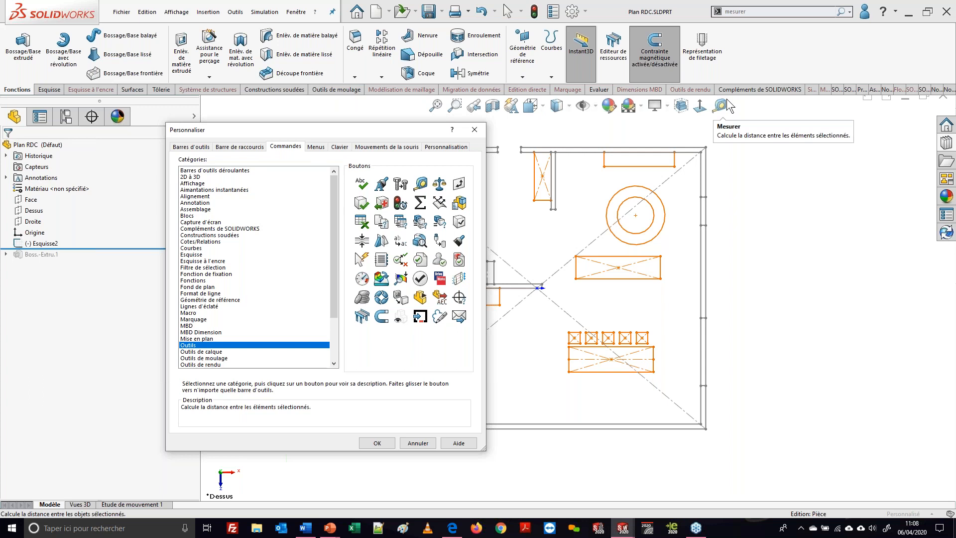
{"action": "left_click", "coordinate": [474, 130]}
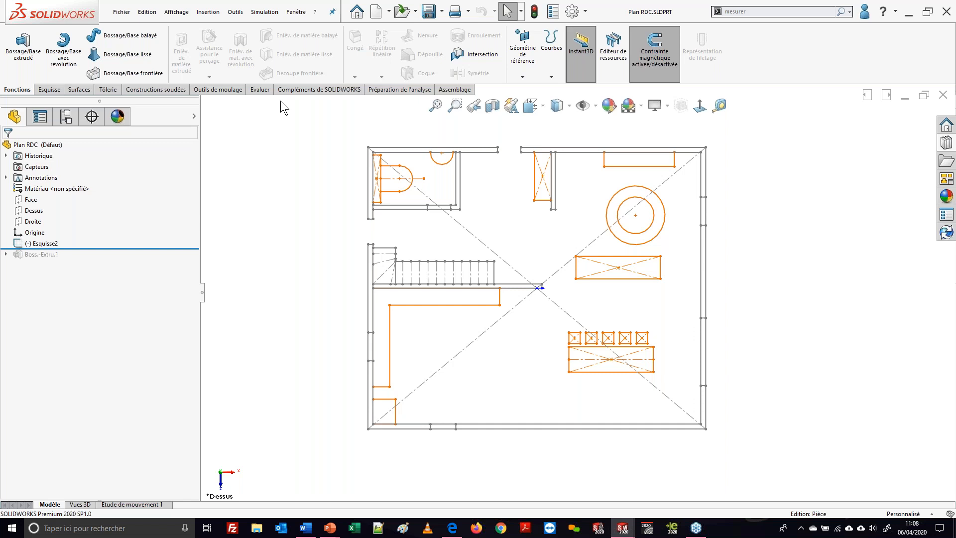
Examine the part shortcut bar in the customization settings and call it up in the graphics area
{"action": "right_click", "coordinate": [297, 95]}
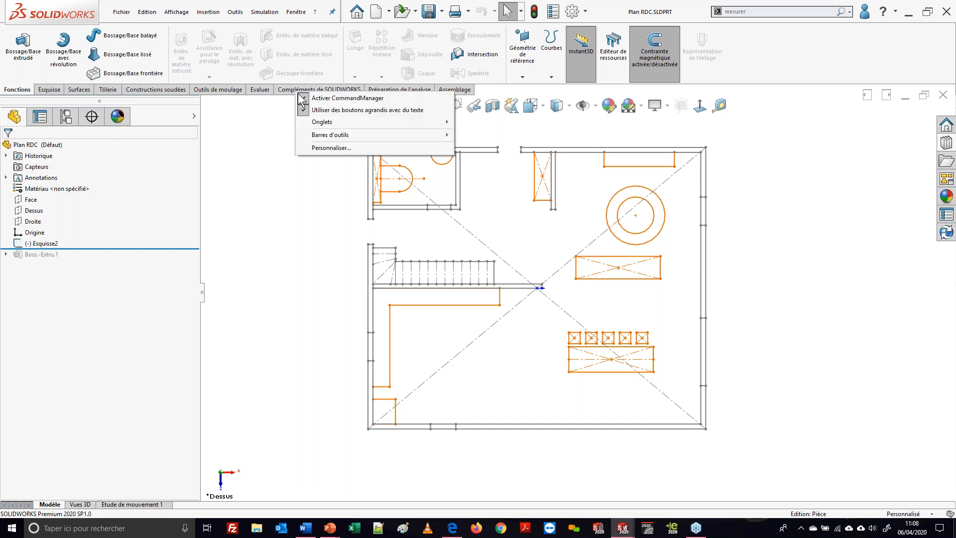
{"action": "left_click", "coordinate": [329, 148]}
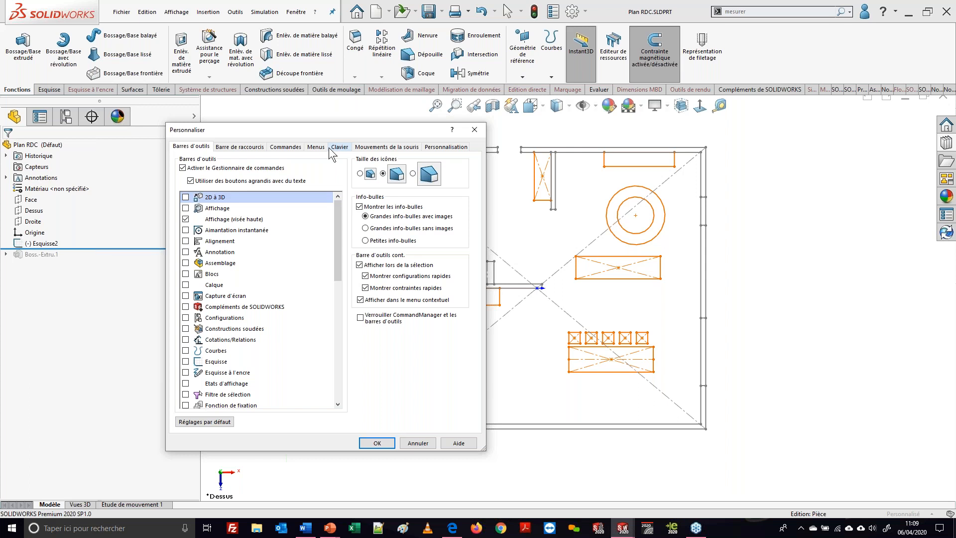
{"action": "left_click", "coordinate": [257, 149]}
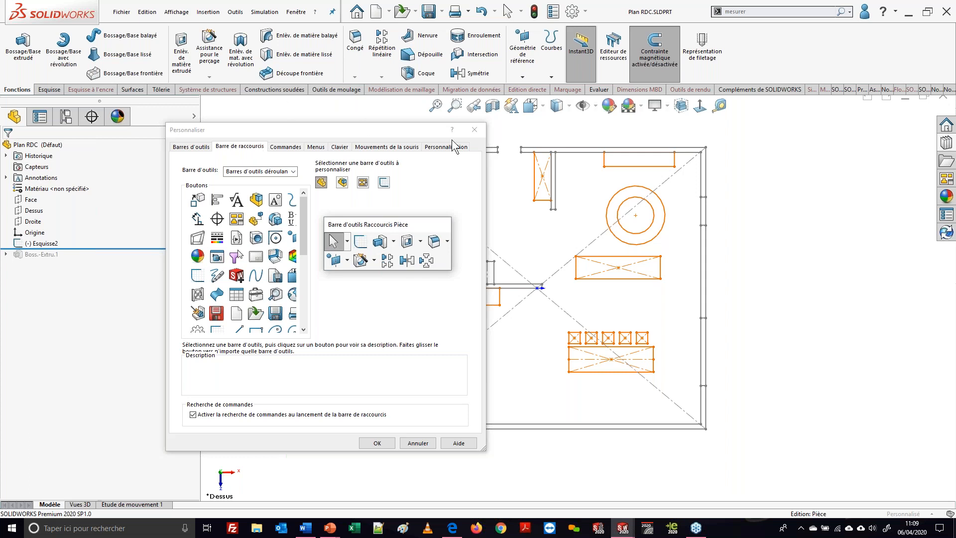
{"action": "left_click", "coordinate": [474, 130]}
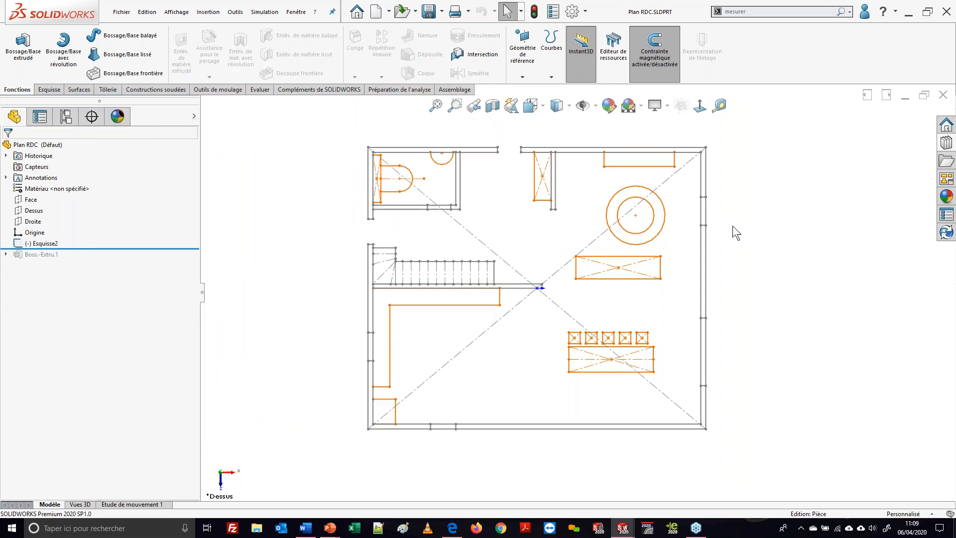
{"action": "key", "text": "s"}
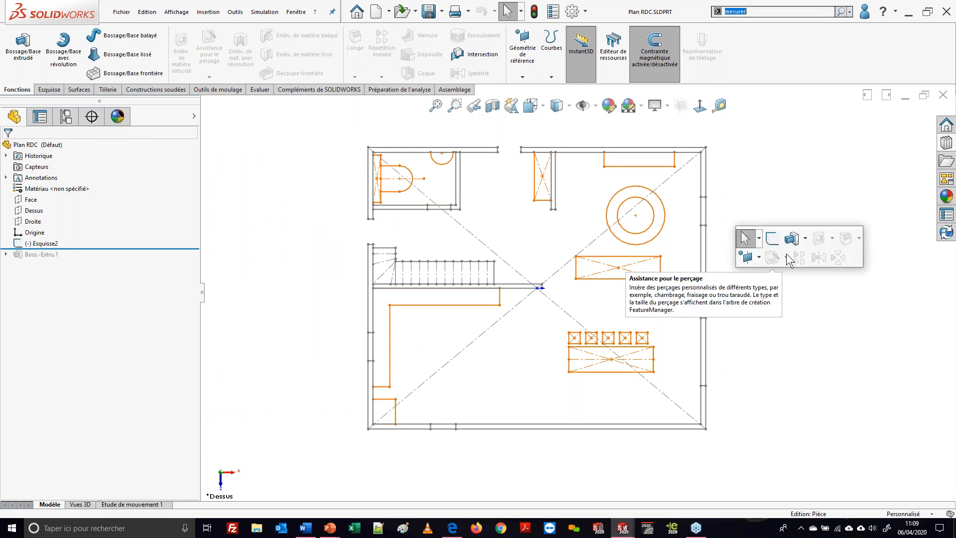
Review the part, assembly, drawing and sketch shortcut bars in the interface customization settings
{"action": "right_click", "coordinate": [309, 97]}
{"action": "left_click", "coordinate": [332, 148]}
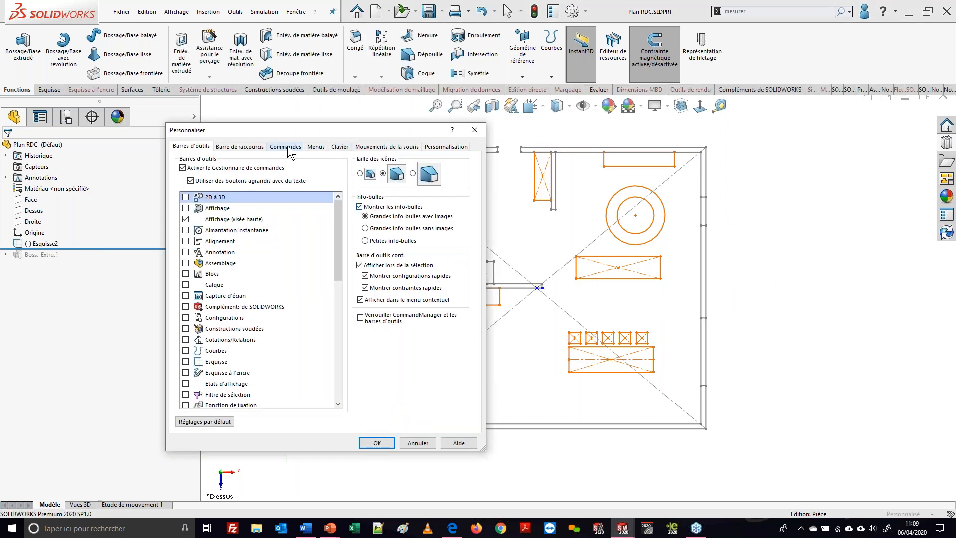
{"action": "left_click", "coordinate": [242, 147]}
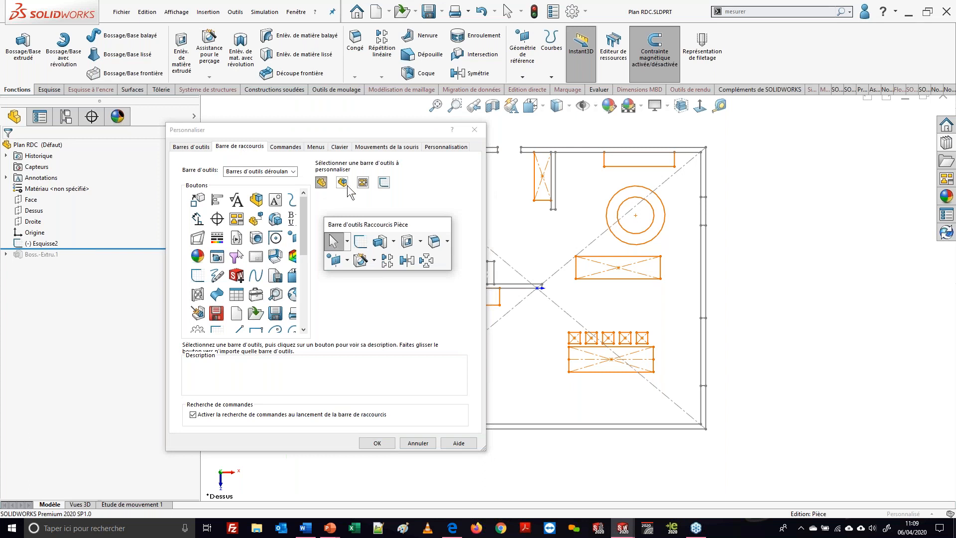
{"action": "left_click", "coordinate": [383, 182]}
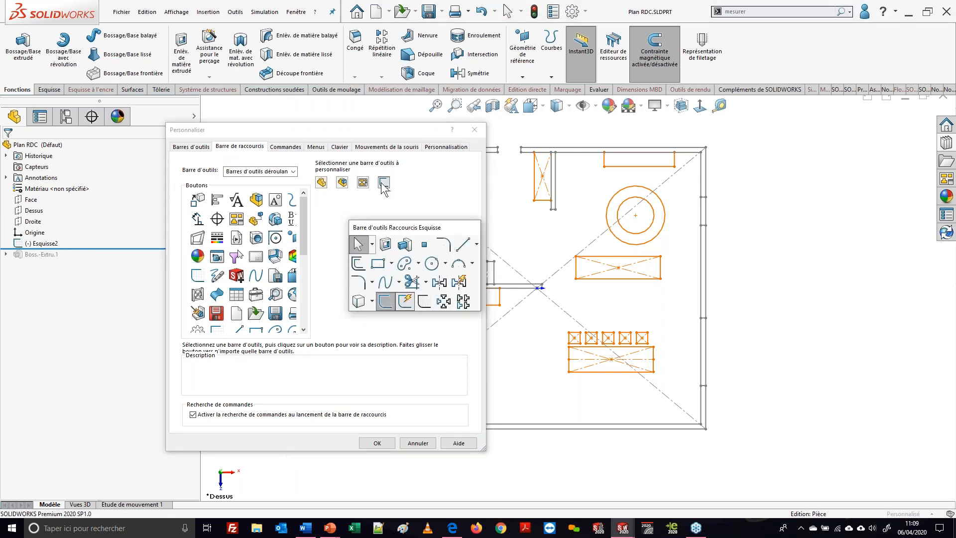
{"action": "left_click", "coordinate": [322, 185]}
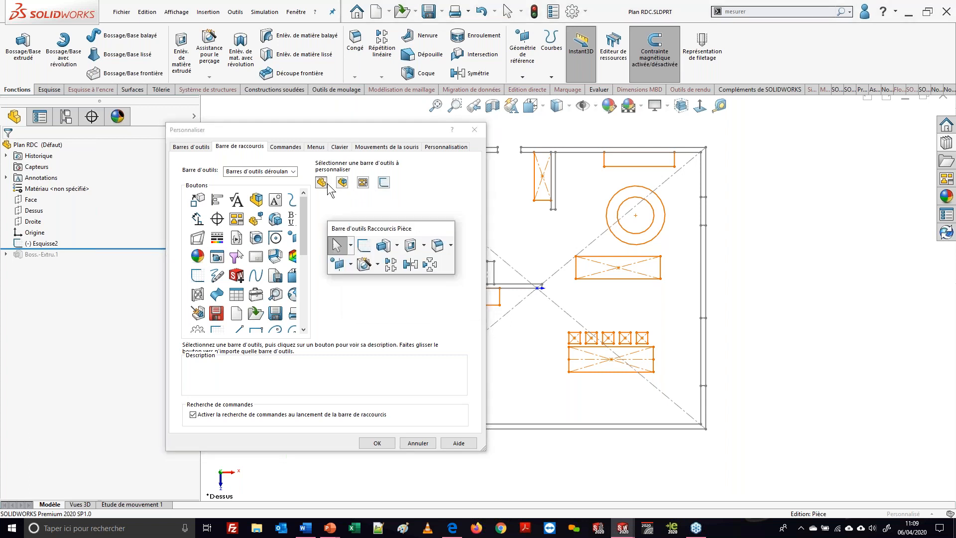
{"action": "left_click", "coordinate": [343, 184]}
{"action": "left_click", "coordinate": [363, 183]}
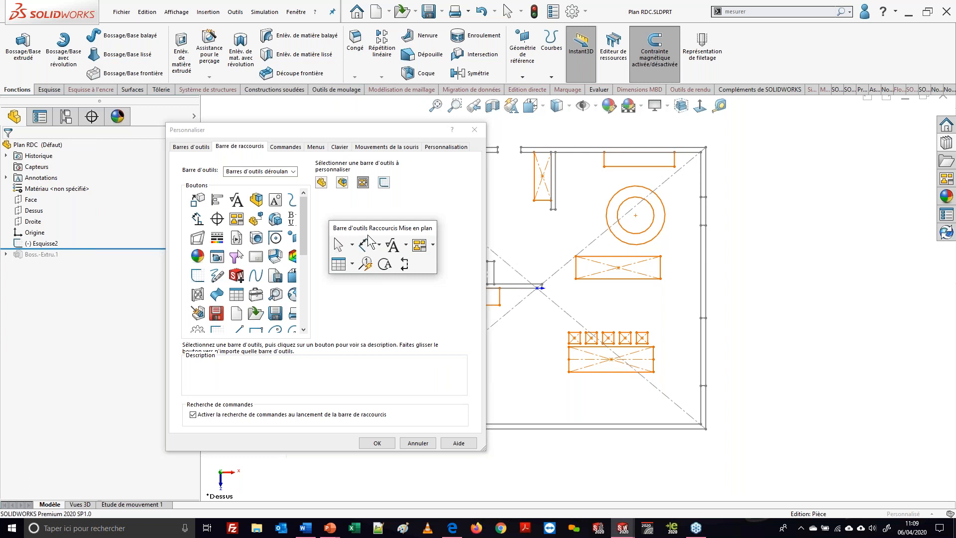
Review the mouse gesture guides in the customization settings and try the gesture wheel in the graphics area
{"action": "left_click", "coordinate": [384, 149]}
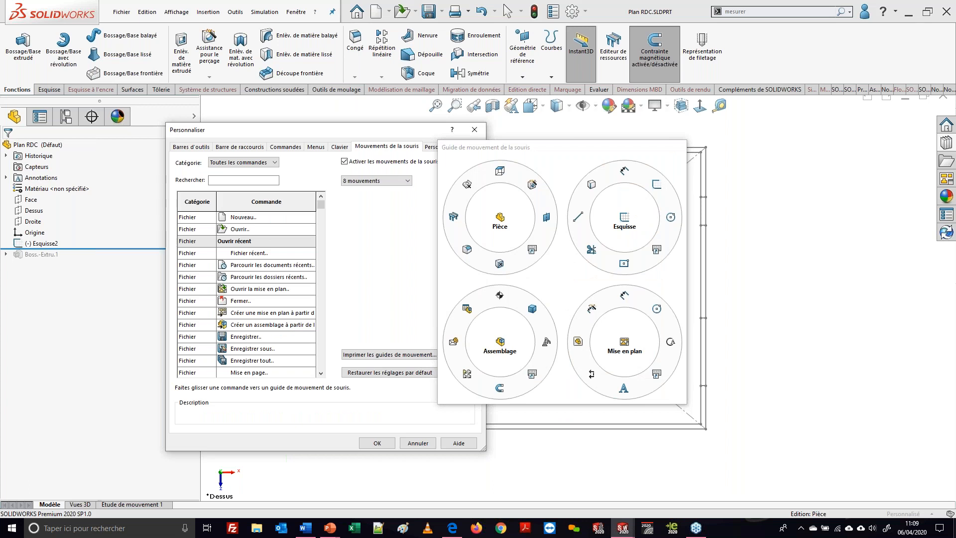
{"action": "left_click", "coordinate": [393, 441]}
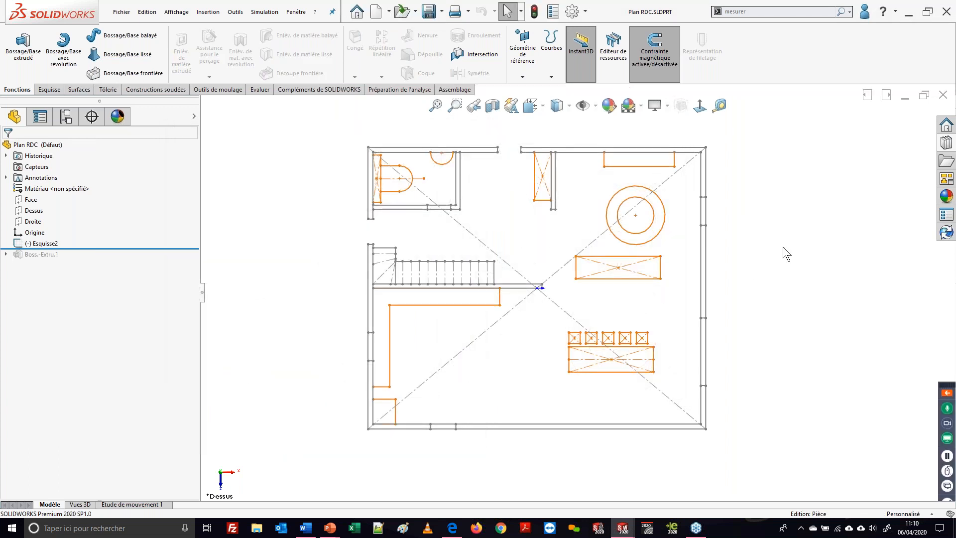
{"action": "mouse_move", "coordinate": [788, 250]}
{"action": "right_mouse_down"}
{"action": "mouse_move", "coordinate": [796, 249]}
{"action": "mouse_move", "coordinate": [776, 247]}
{"action": "right_mouse_up"}
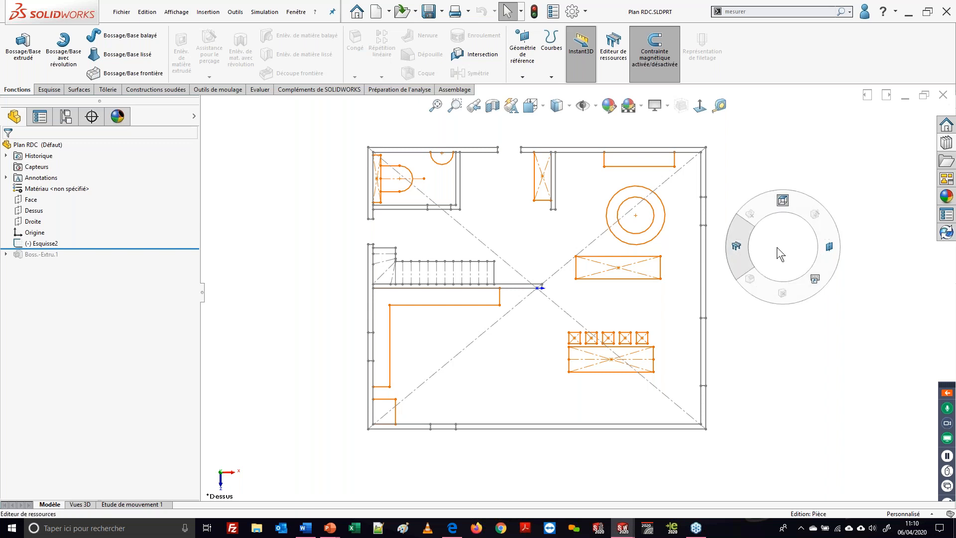
{"action": "mouse_move", "coordinate": [773, 247]}
{"action": "right_mouse_down"}
{"action": "mouse_move", "coordinate": [753, 246]}
{"action": "mouse_move", "coordinate": [777, 214]}
{"action": "right_mouse_up"}
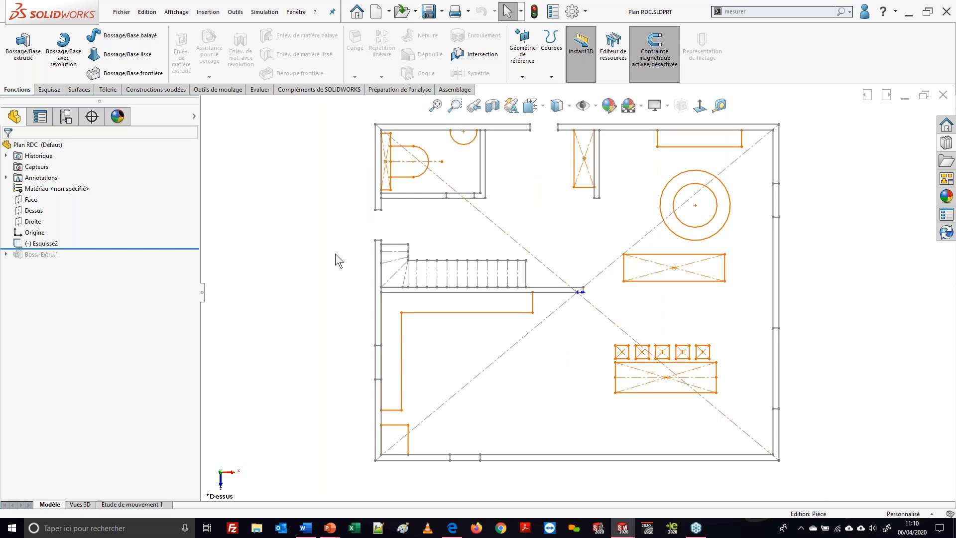
Check the Barre de raccourcis command in the mouse gesture guides and call up the shortcut bar with a gesture
{"action": "right_click", "coordinate": [343, 90]}
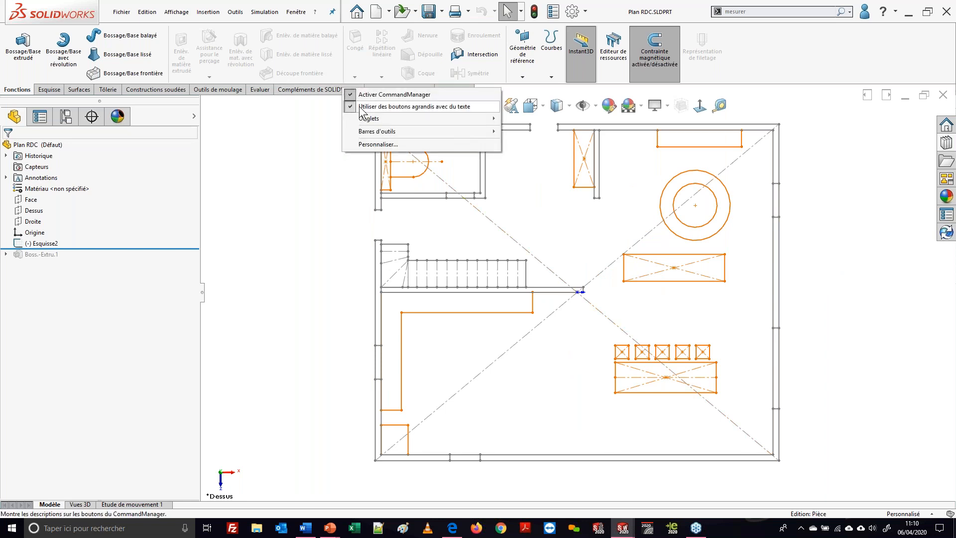
{"action": "left_click", "coordinate": [372, 144]}
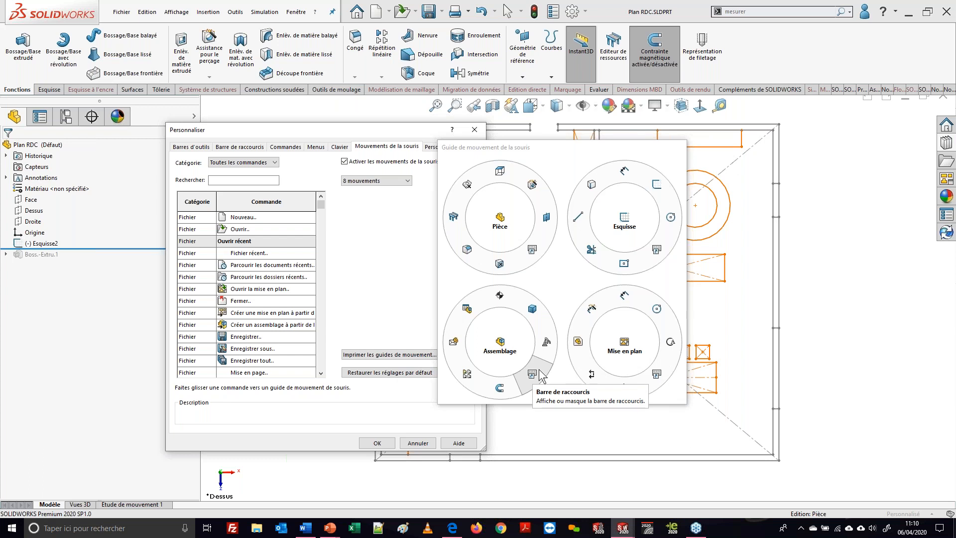
{"action": "left_click", "coordinate": [408, 445]}
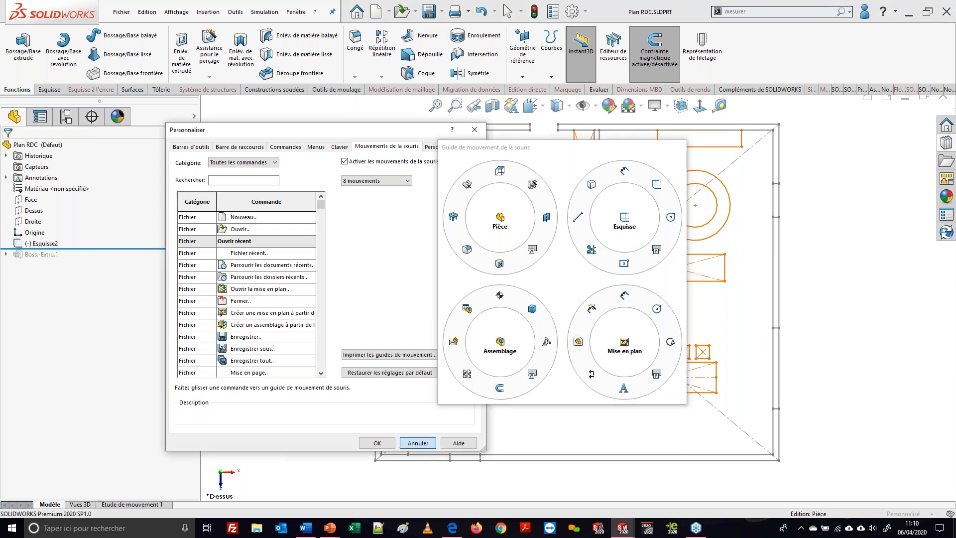
{"action": "right_click_drag", "start_coordinate": [292, 234], "coordinate": [332, 268]}
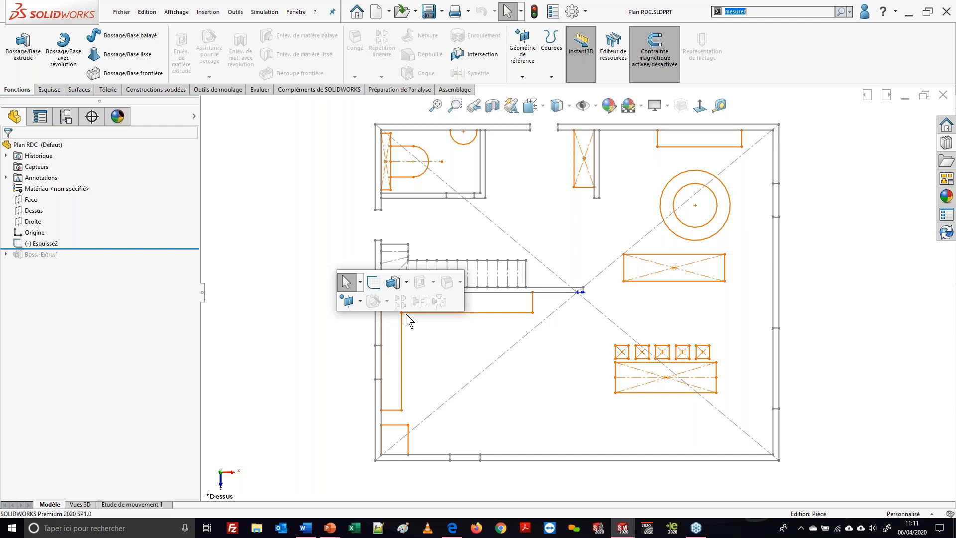
{"action": "left_click", "coordinate": [324, 255]}
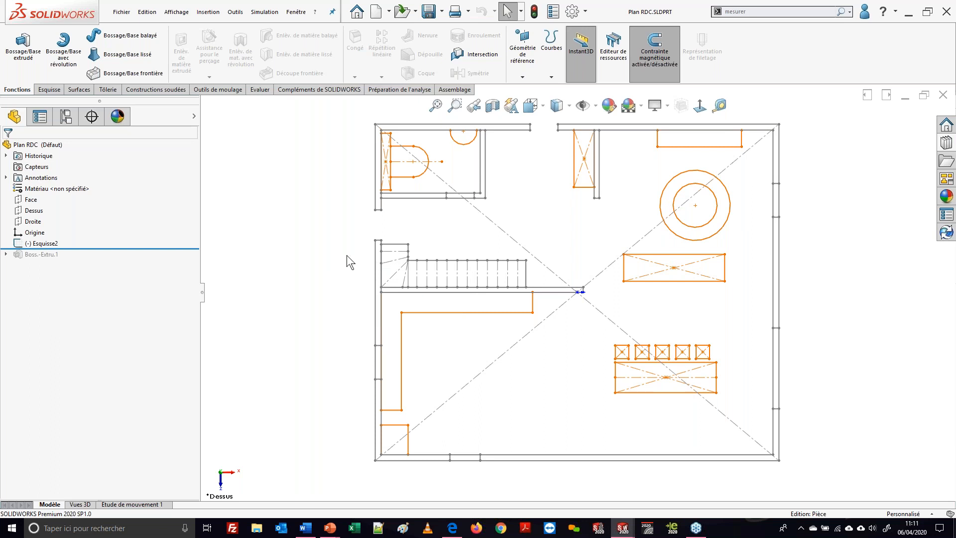
Roll the feature tree forward to include Boss.-Extru.1 and try selecting the feature and an inner wall edge
{"action": "left_click", "coordinate": [416, 292]}
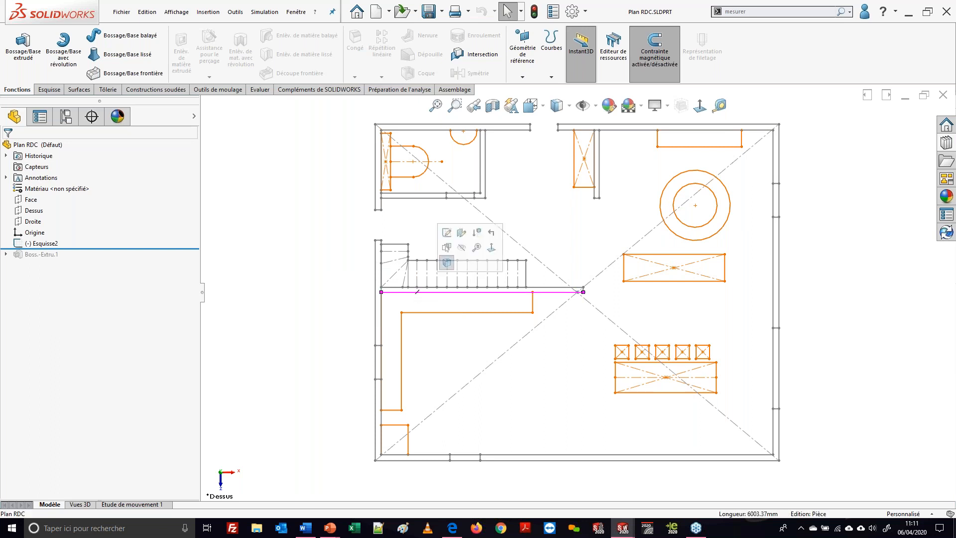
{"action": "left_click", "coordinate": [238, 278]}
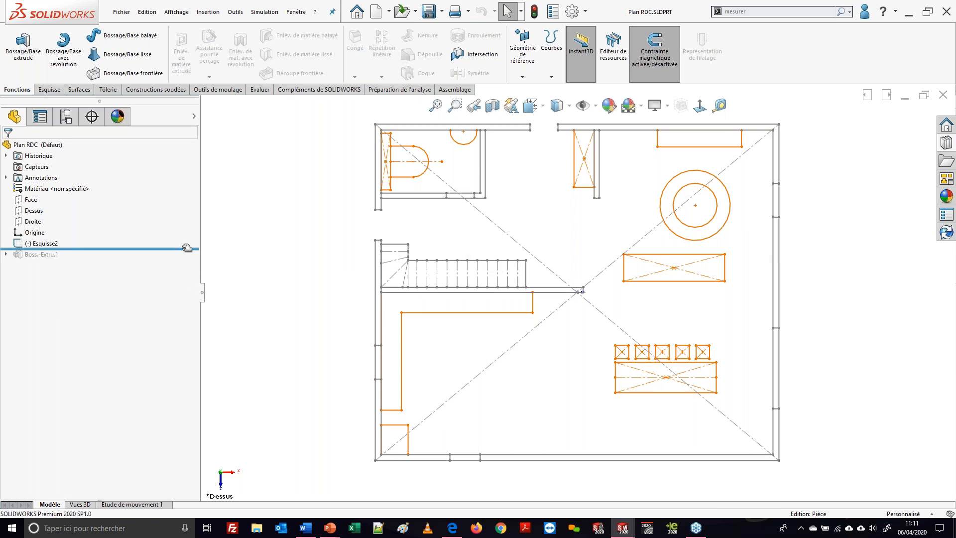
{"action": "left_click_drag", "start_coordinate": [187, 247], "coordinate": [187, 259]}
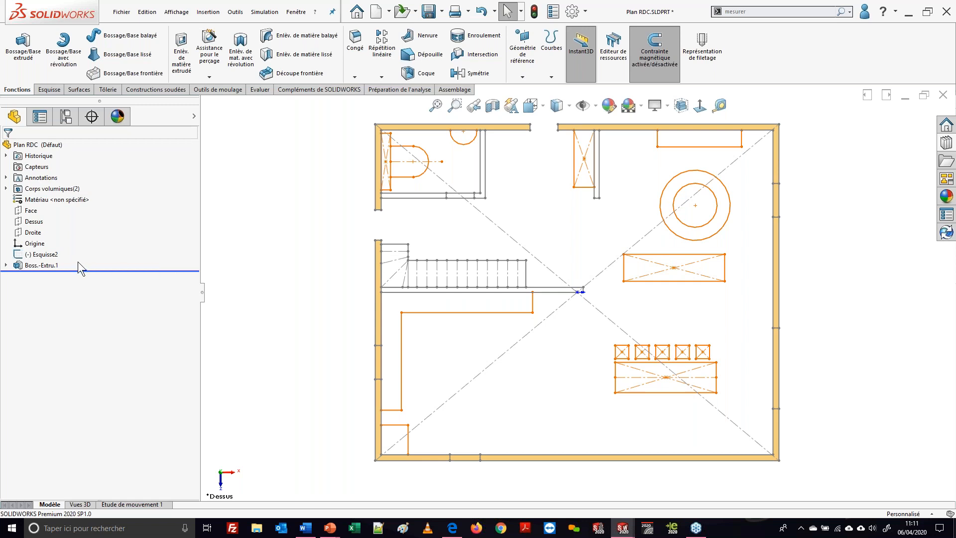
{"action": "left_click", "coordinate": [37, 262]}
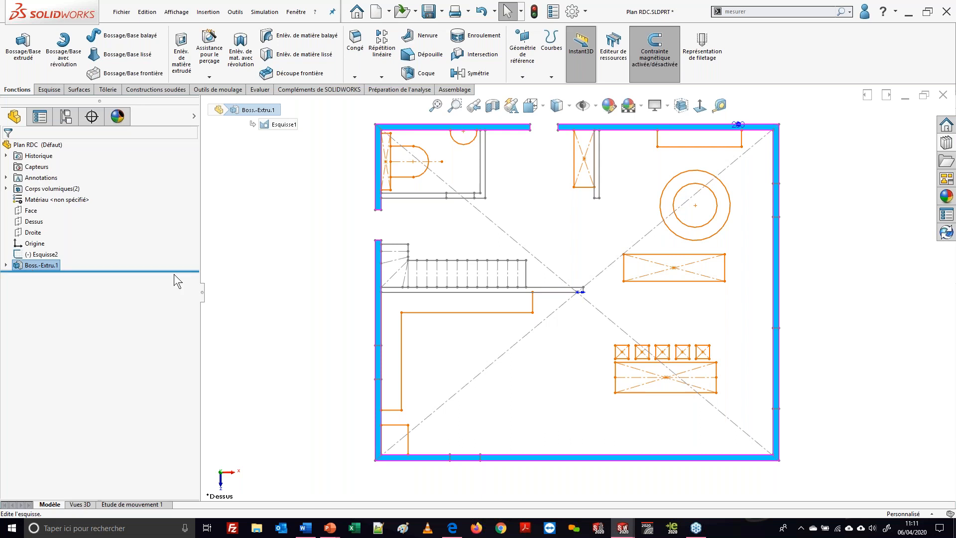
{"action": "left_click", "coordinate": [380, 283]}
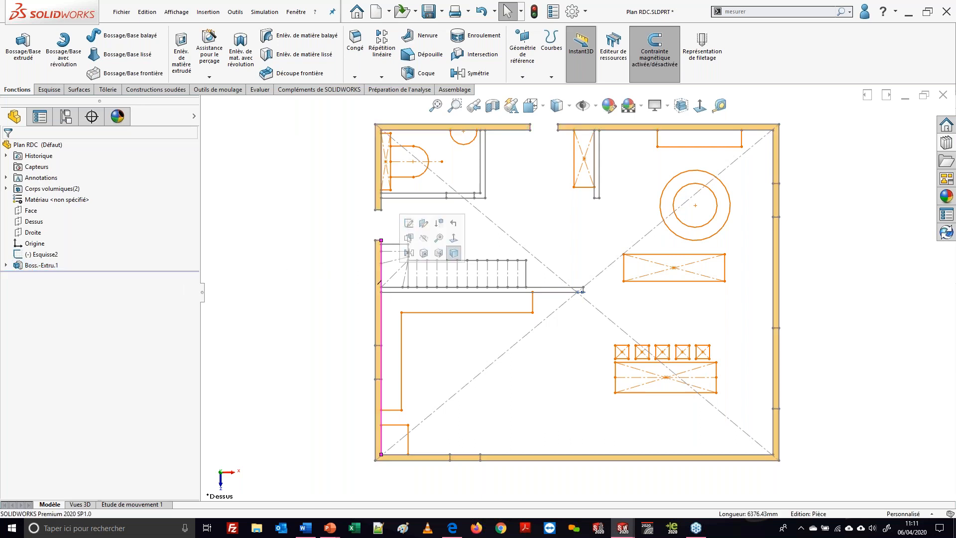
{"action": "left_click", "coordinate": [293, 326]}
Select the outer face of the long front wall and examine its breadcrumb levels for body, part, feature and face
{"action": "middle_click_drag", "start_coordinate": [490, 413], "coordinate": [449, 396]}
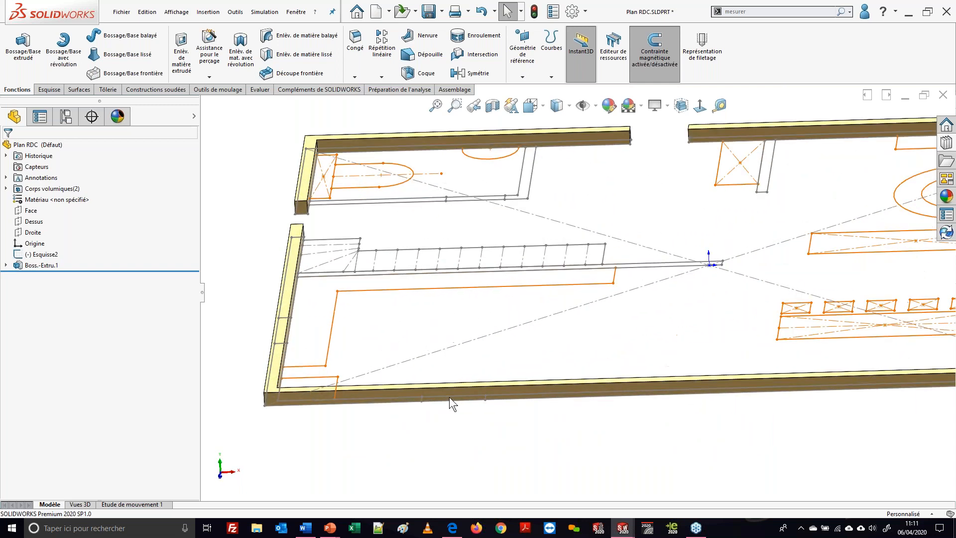
{"action": "left_click", "coordinate": [447, 394]}
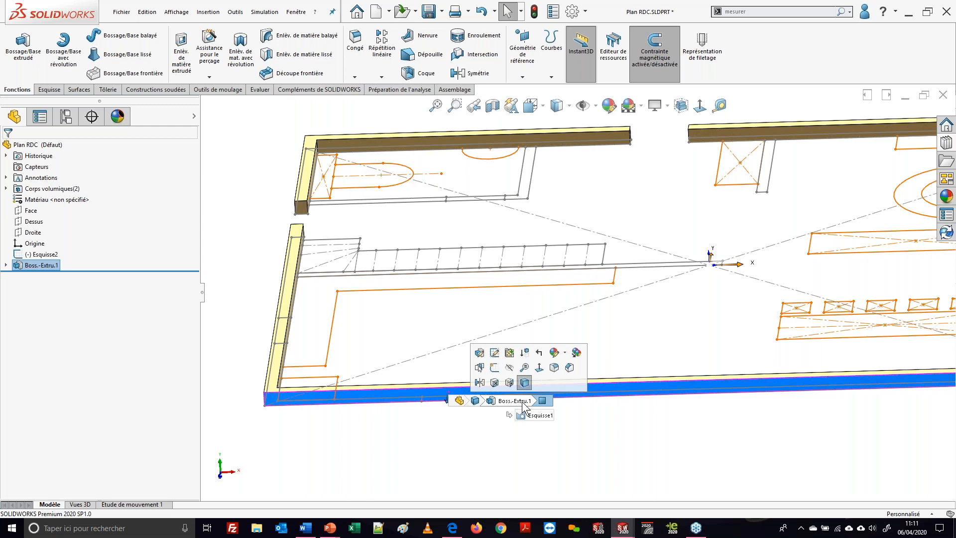
{"action": "left_click", "coordinate": [474, 401]}
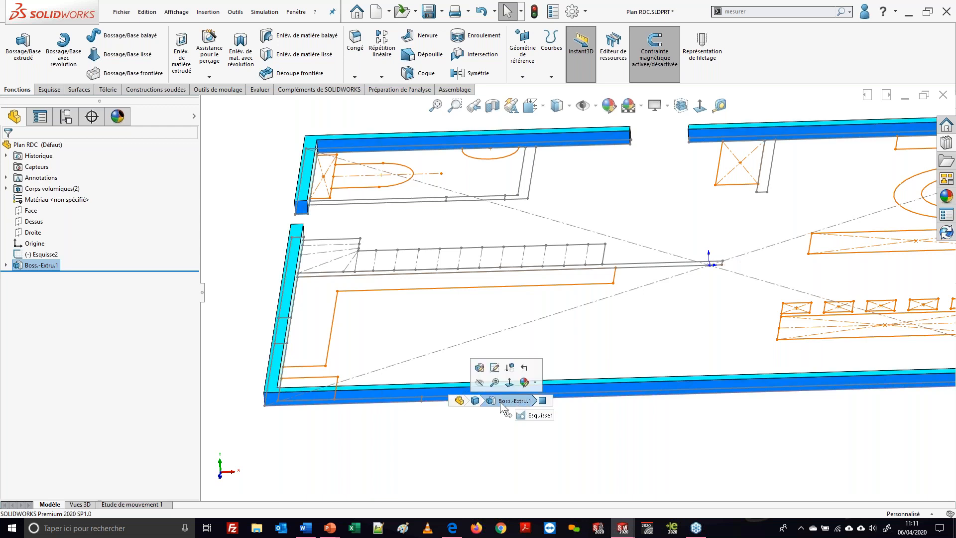
{"action": "left_click", "coordinate": [461, 401]}
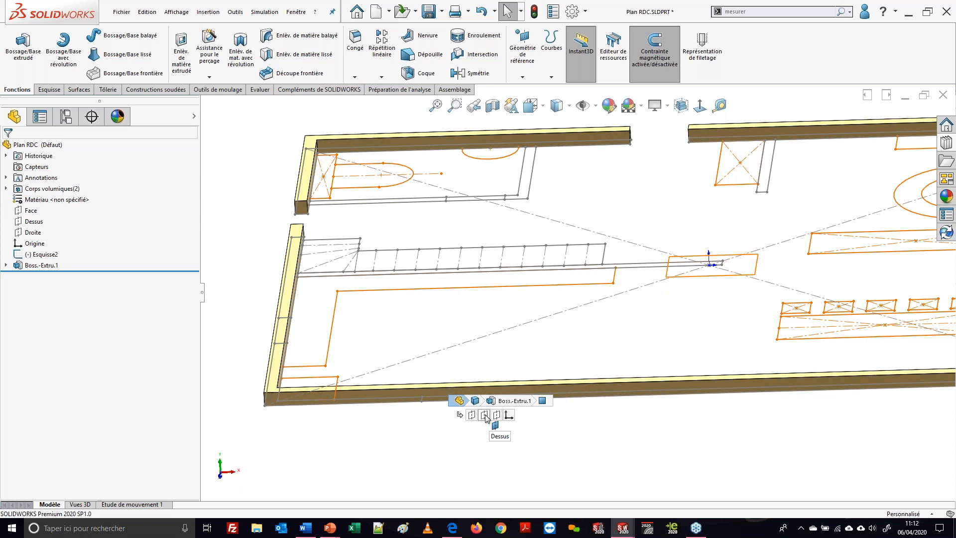
{"action": "left_click", "coordinate": [528, 402]}
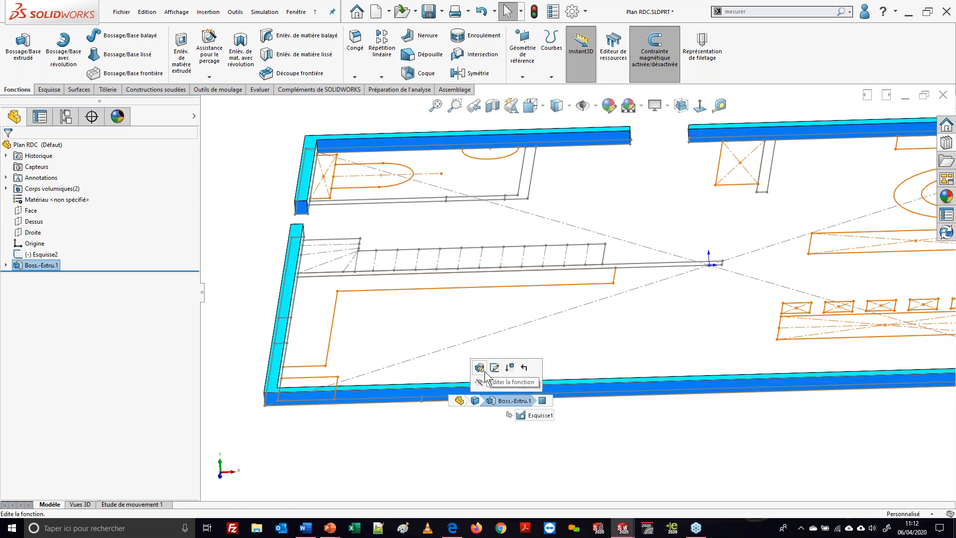
{"action": "left_click", "coordinate": [544, 400]}
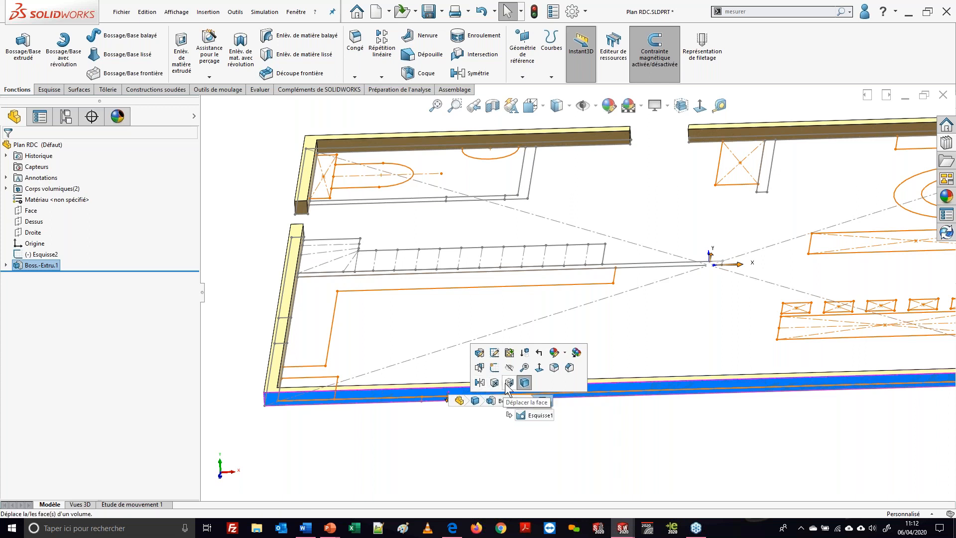
Open the customization of the face's context toolbar, review its graphics-area commands and close the settings
{"action": "right_click", "coordinate": [553, 381]}
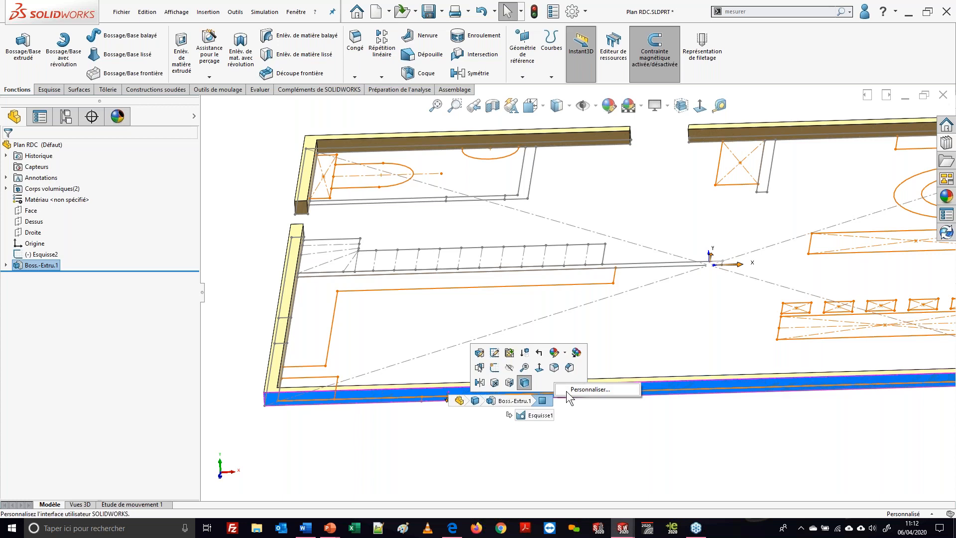
{"action": "left_click", "coordinate": [566, 390]}
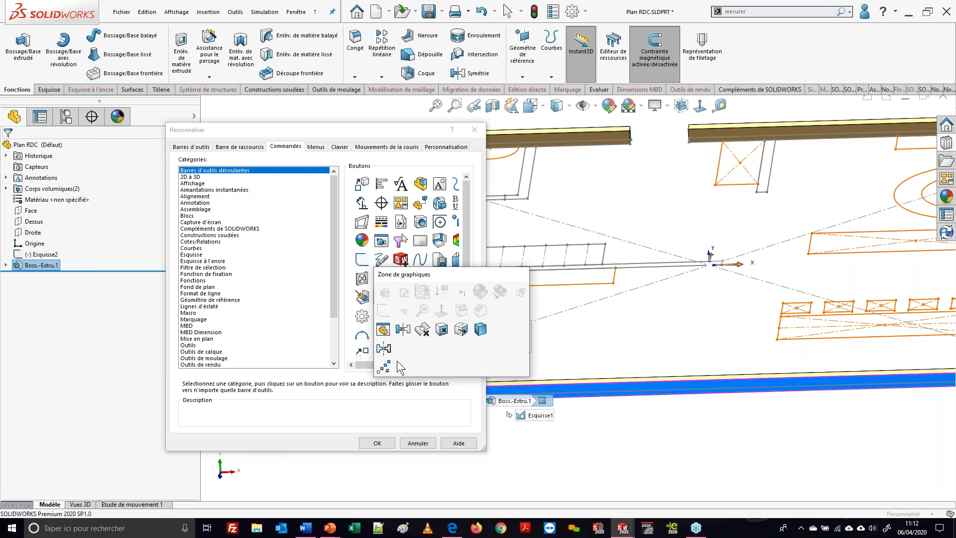
{"action": "left_click", "coordinate": [577, 431]}
{"action": "left_click", "coordinate": [378, 442]}
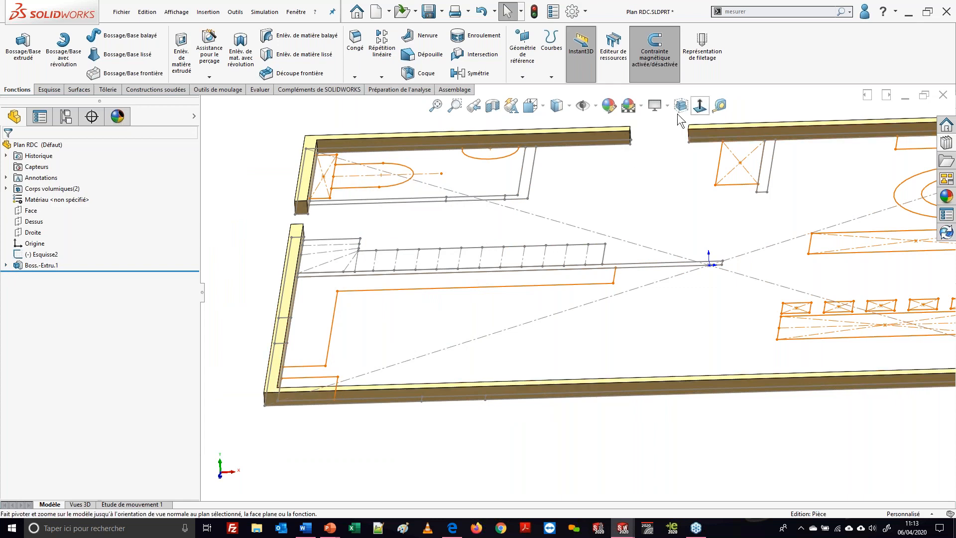
Roll the feature tree back to just before Boss.-Extru.1 and orient the view normal to Esquisse2
{"action": "left_click_drag", "start_coordinate": [110, 270], "coordinate": [111, 256]}
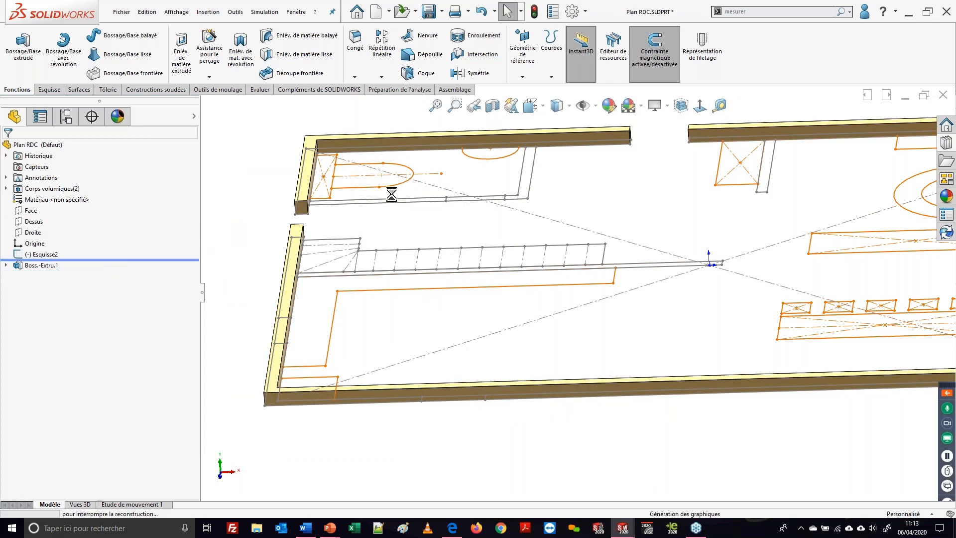
{"action": "left_click", "coordinate": [700, 105]}
{"action": "middle_click_drag", "start_coordinate": [620, 242], "coordinate": [623, 327]}
{"action": "left_click", "coordinate": [42, 243]}
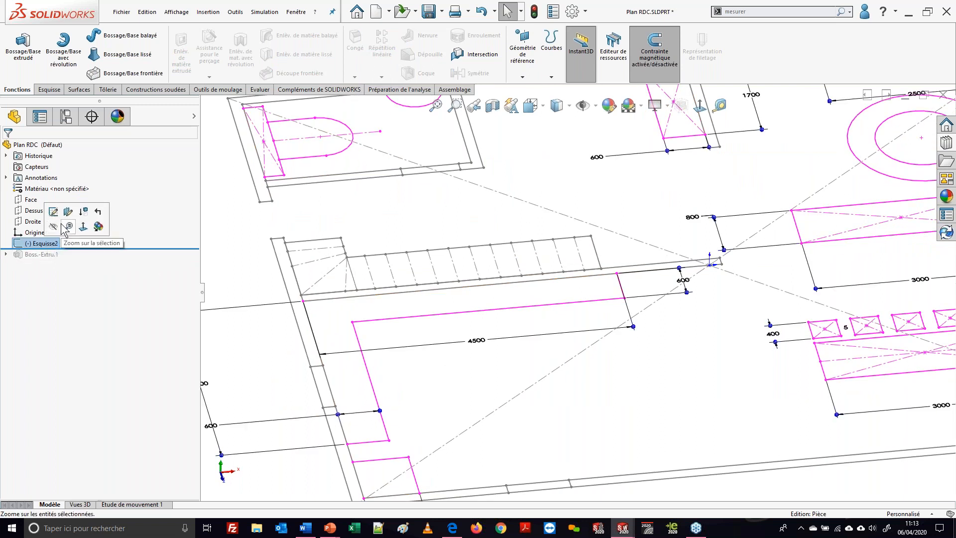
{"action": "left_click", "coordinate": [85, 224]}
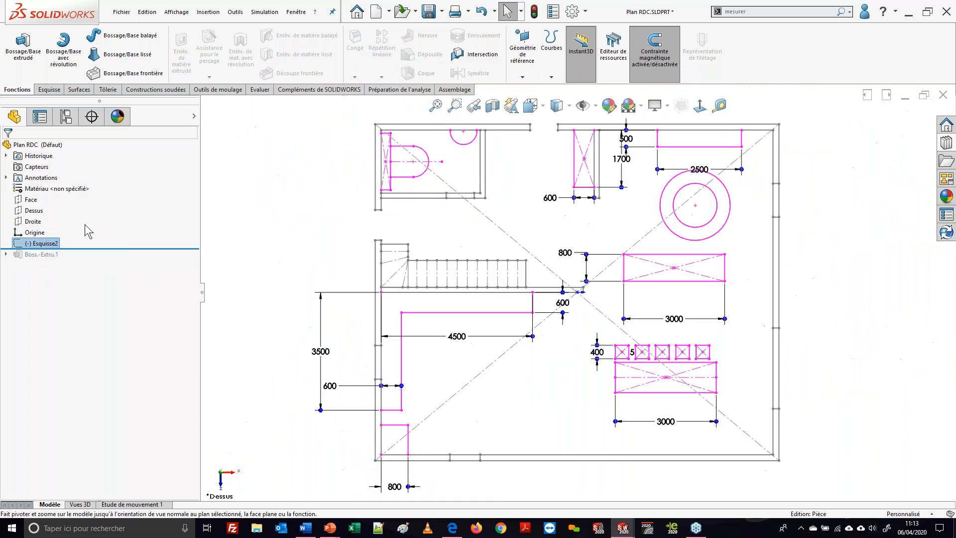
{"action": "left_click", "coordinate": [266, 229]}
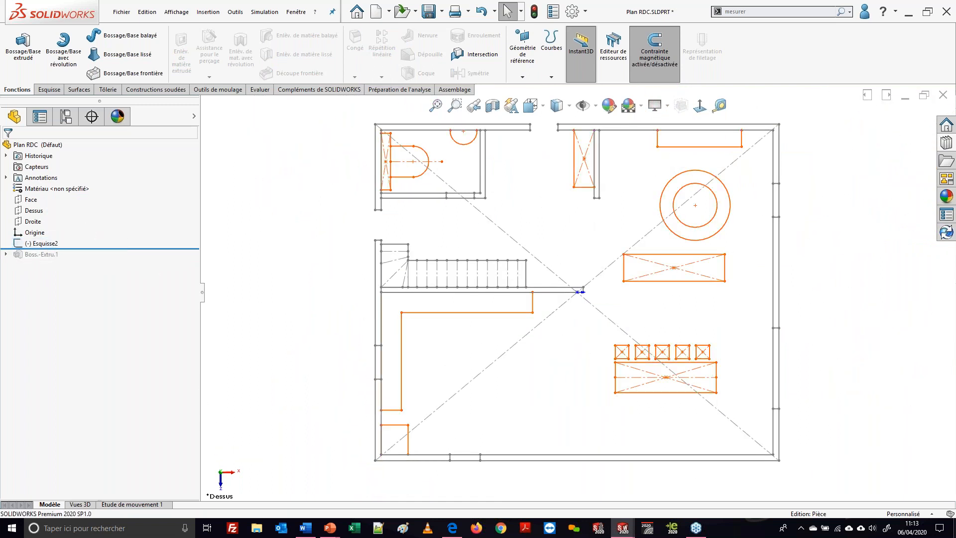
Switch to the presentation slide on Personnalisations et Interface and return to the SOLIDWORKS part
{"action": "key", "text": "super+Tab"}
{"action": "left_click", "coordinate": [375, 154]}
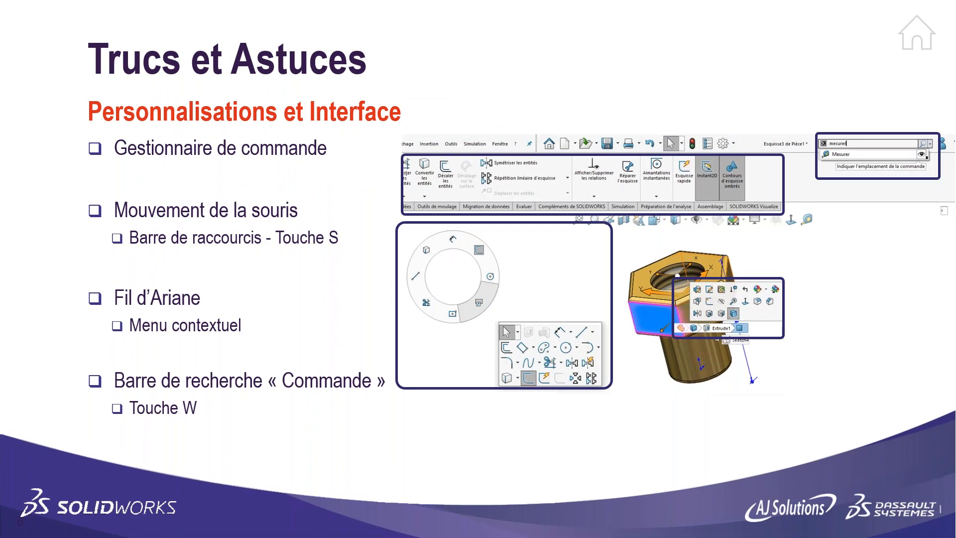
{"action": "key", "text": "super+Tab"}
{"action": "left_click", "coordinate": [459, 115]}
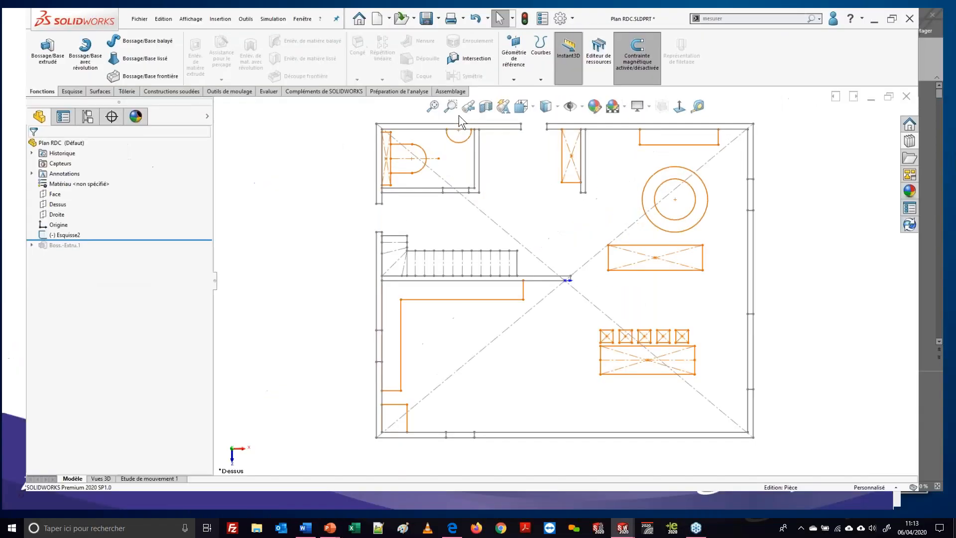
Clear the text from the command search field
{"action": "left_click", "coordinate": [795, 11]}
{"action": "key", "text": "BackSpace"}
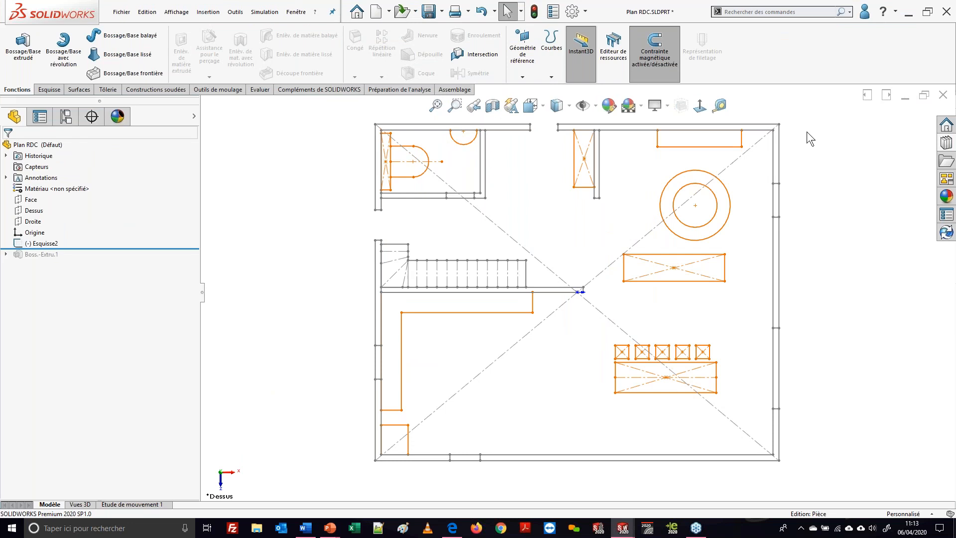
Activate the command search and leave it without entering a query
{"action": "key", "text": "w"}
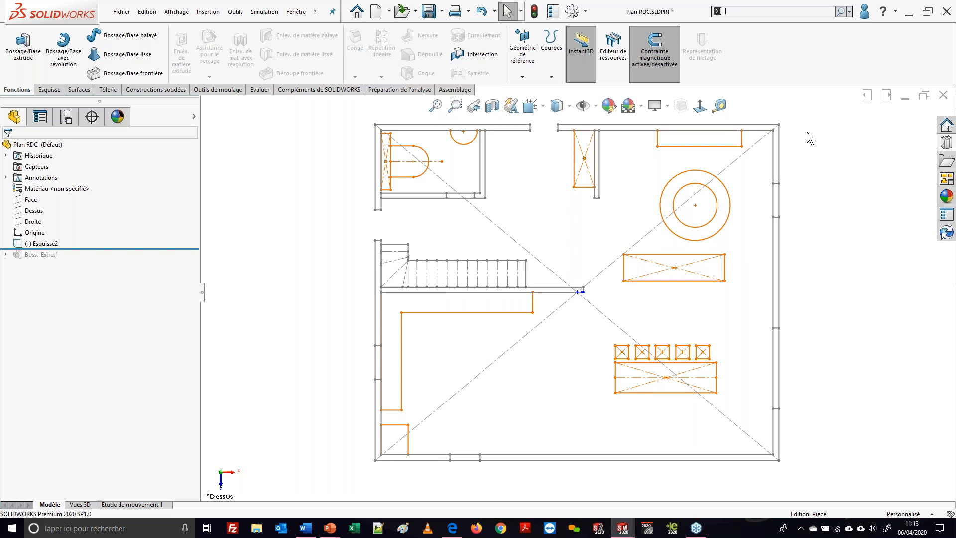
{"action": "left_click", "coordinate": [807, 132]}
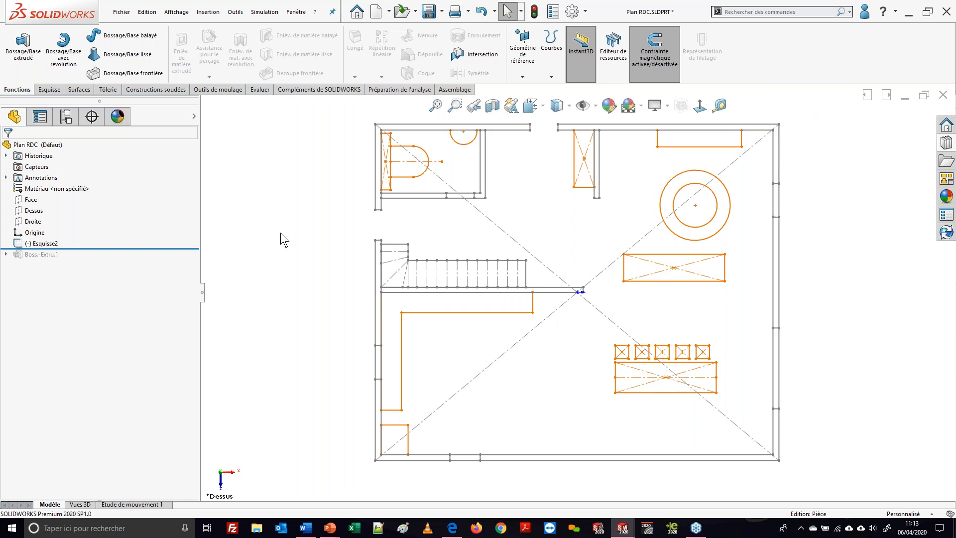
Switch to the PowerPoint slideshow, advance to the slide on Dossiers, feature renaming and view creation, and return to the SOLIDWORKS part
{"action": "key", "text": "super+Tab"}
{"action": "left_click", "coordinate": [468, 160]}
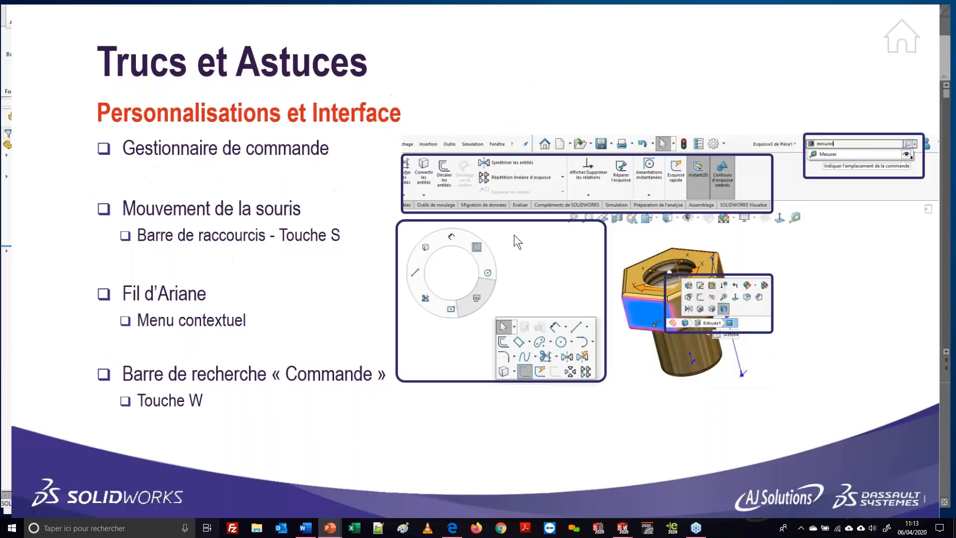
{"action": "key", "text": "Right"}
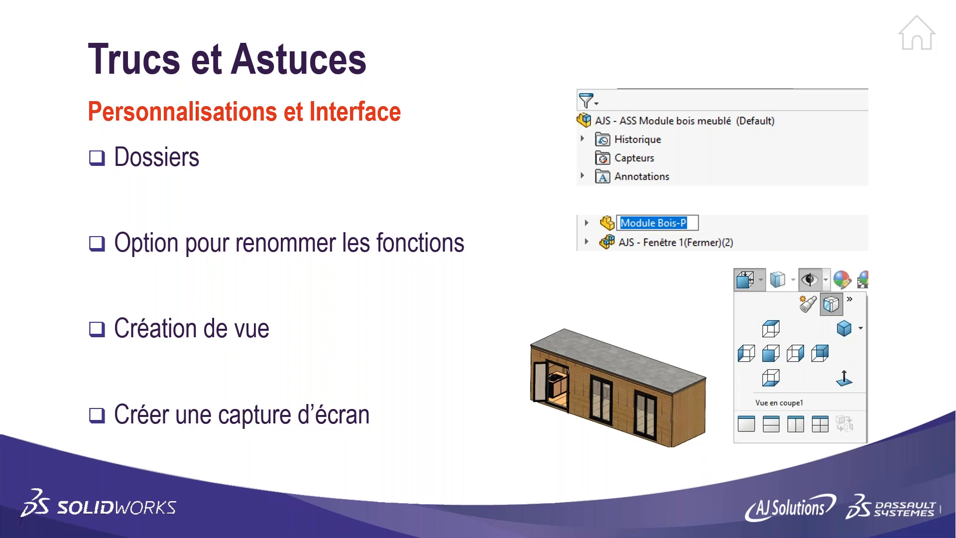
{"action": "key", "text": "super+Tab"}
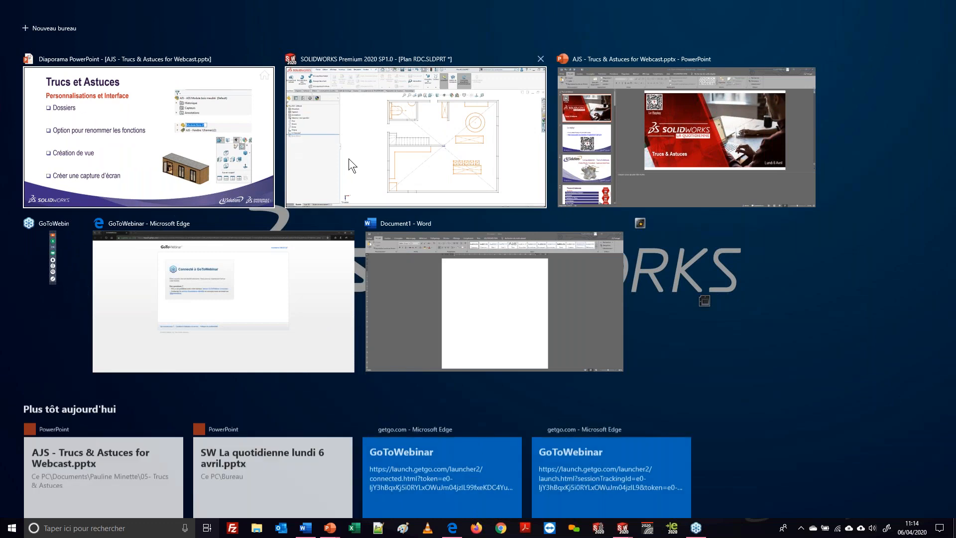
{"action": "left_click", "coordinate": [374, 153]}
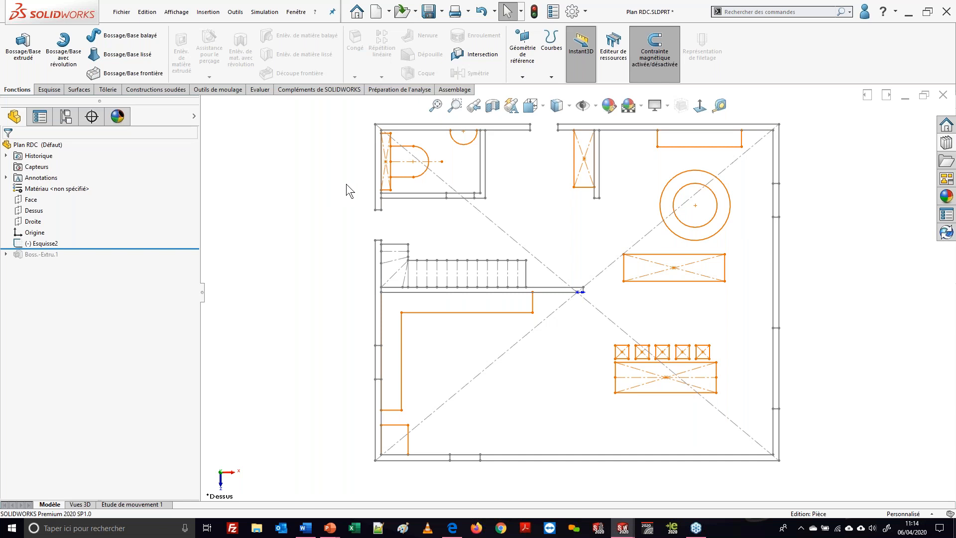
Review the FeatureManager system options, including the show/hide choices for Corps volumiques and Annotations, and close them without changes
{"action": "left_click", "coordinate": [572, 12]}
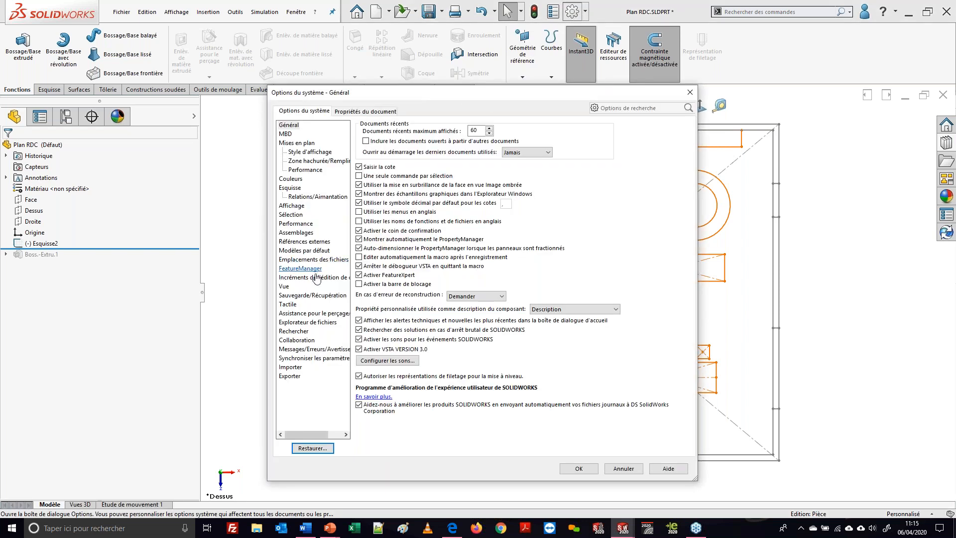
{"action": "left_click", "coordinate": [312, 269]}
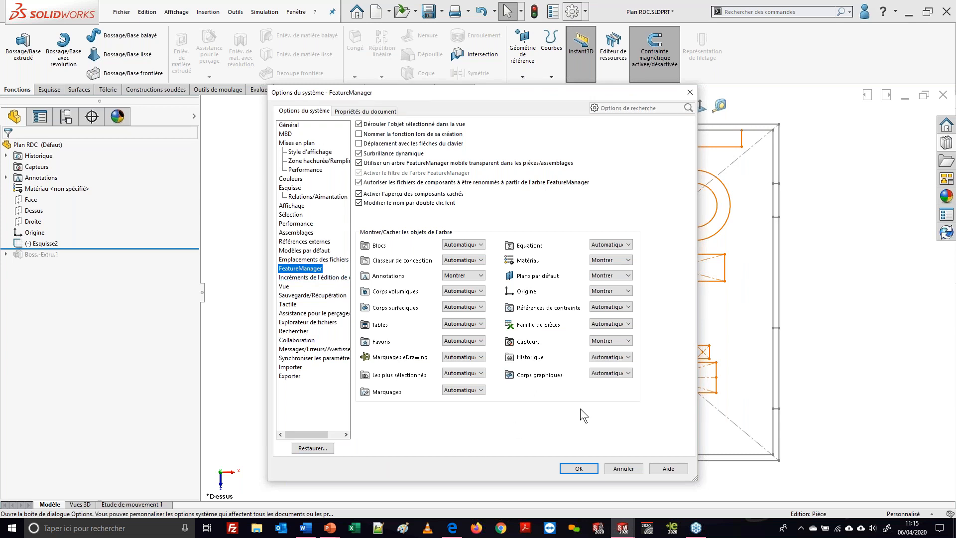
{"action": "left_click", "coordinate": [484, 292]}
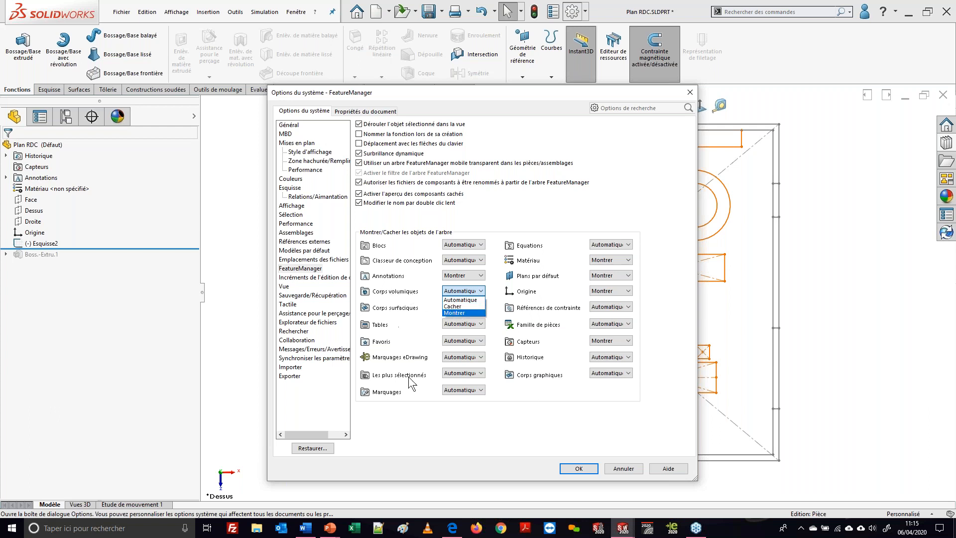
{"action": "left_click", "coordinate": [475, 434]}
{"action": "left_click", "coordinate": [462, 275]}
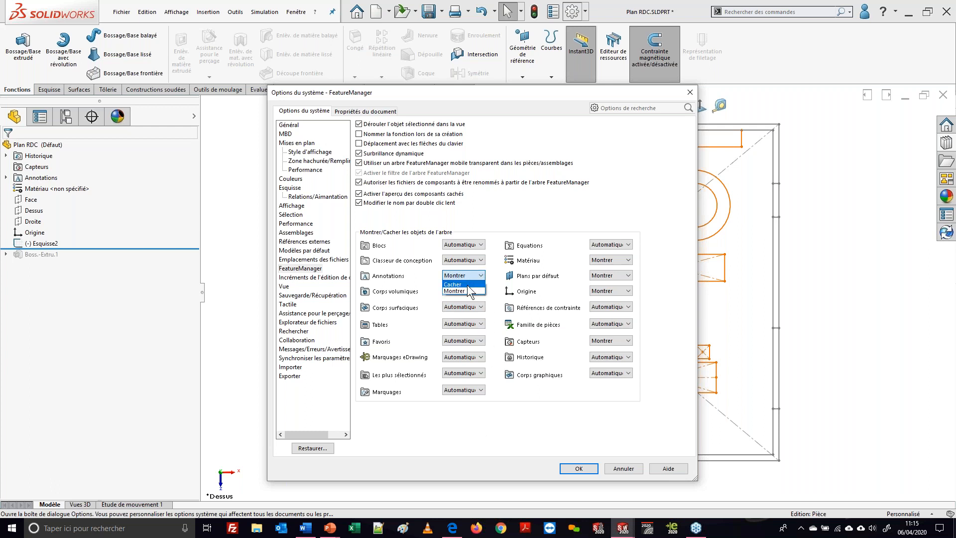
{"action": "left_click", "coordinate": [530, 447]}
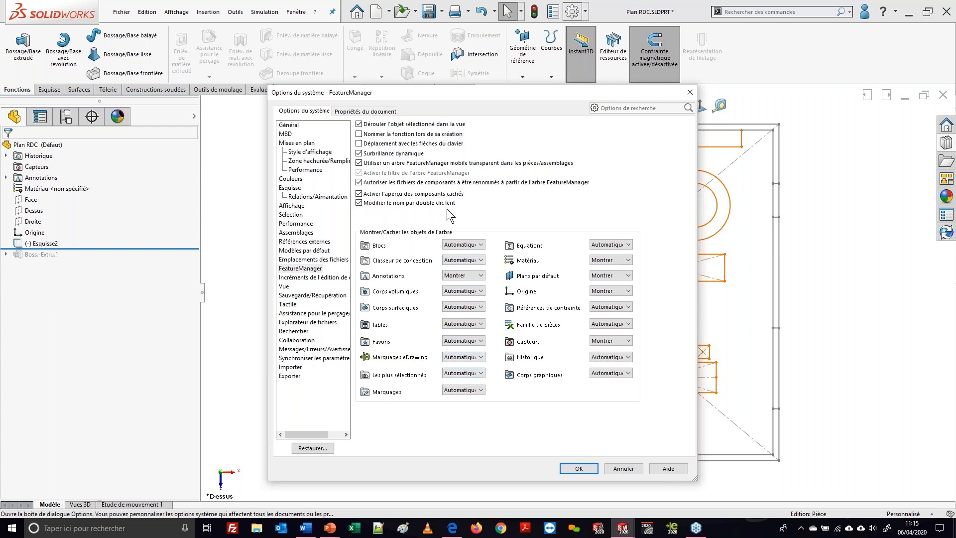
{"action": "left_click", "coordinate": [624, 469]}
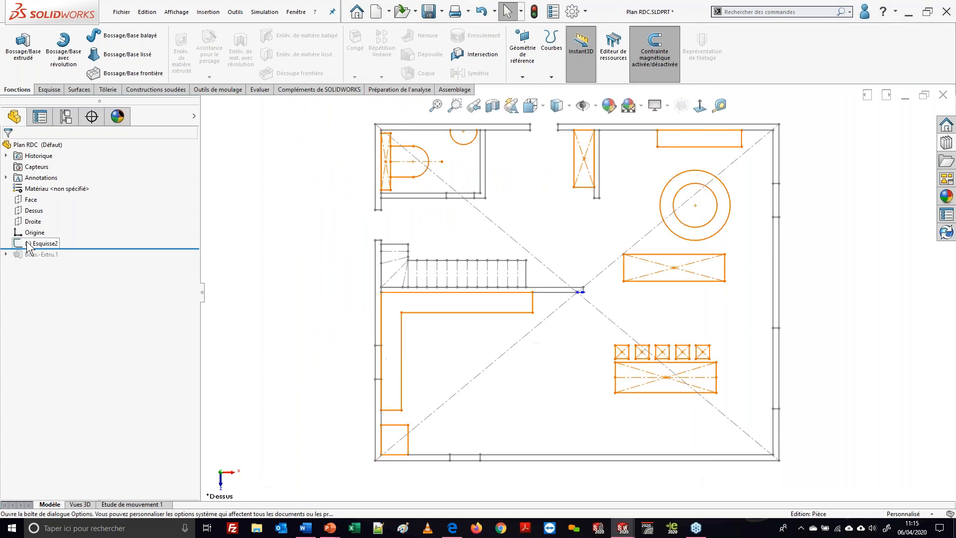
Rename the sketch Esquisse2 in the feature tree as Plan
{"action": "left_click", "coordinate": [29, 243]}
{"action": "left_click", "coordinate": [30, 243]}
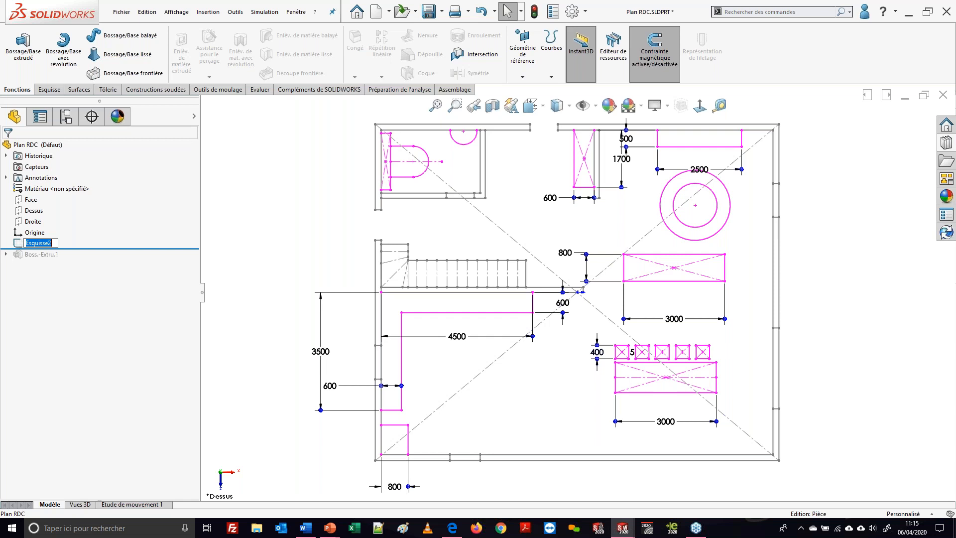
{"action": "type", "text": "Plan"}
{"action": "key", "text": "Return"}
{"action": "right_click", "coordinate": [42, 246]}
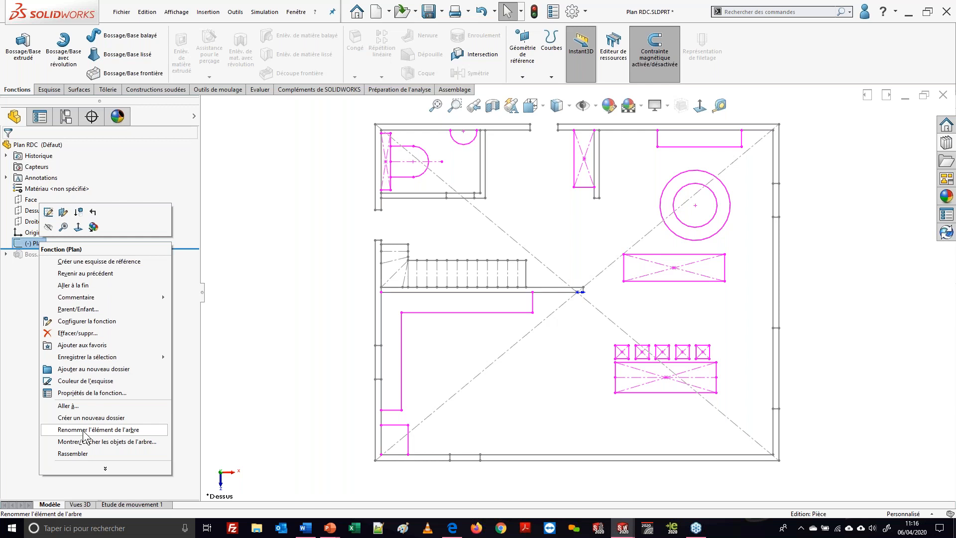
{"action": "left_click", "coordinate": [255, 326]}
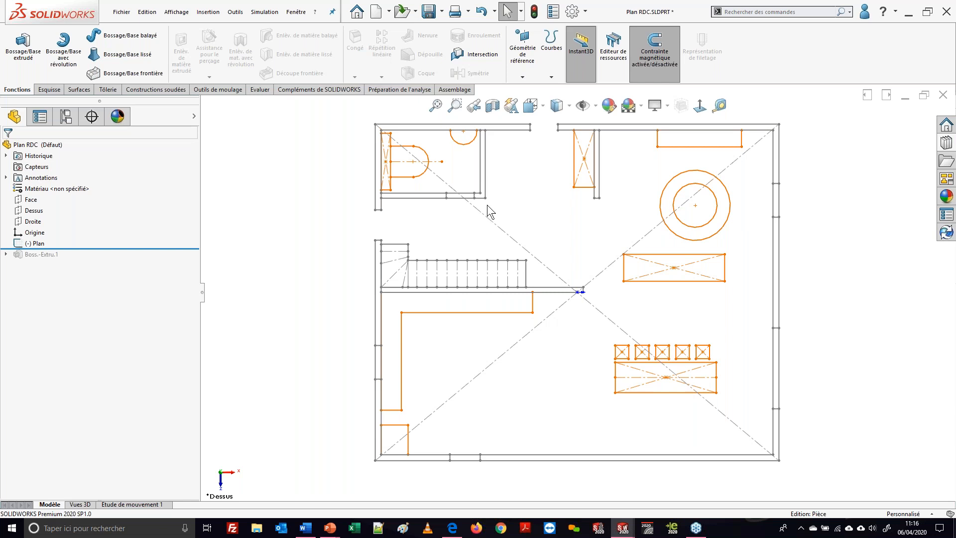
Explore the view orientation options, turning the view selector cube on and back off
{"action": "scroll", "coordinate": [487, 205], "scroll_direction": "up", "scroll_amount": 1}
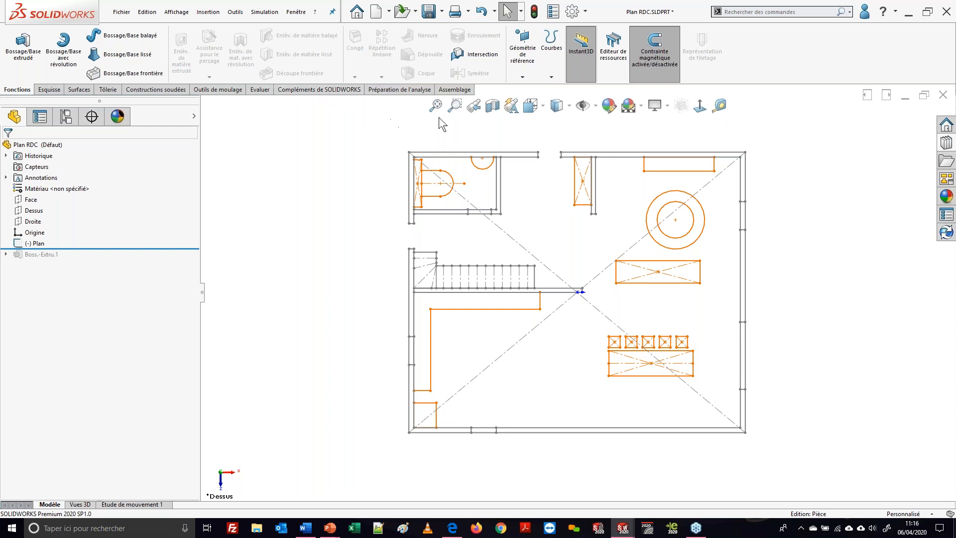
{"action": "left_click", "coordinate": [544, 108]}
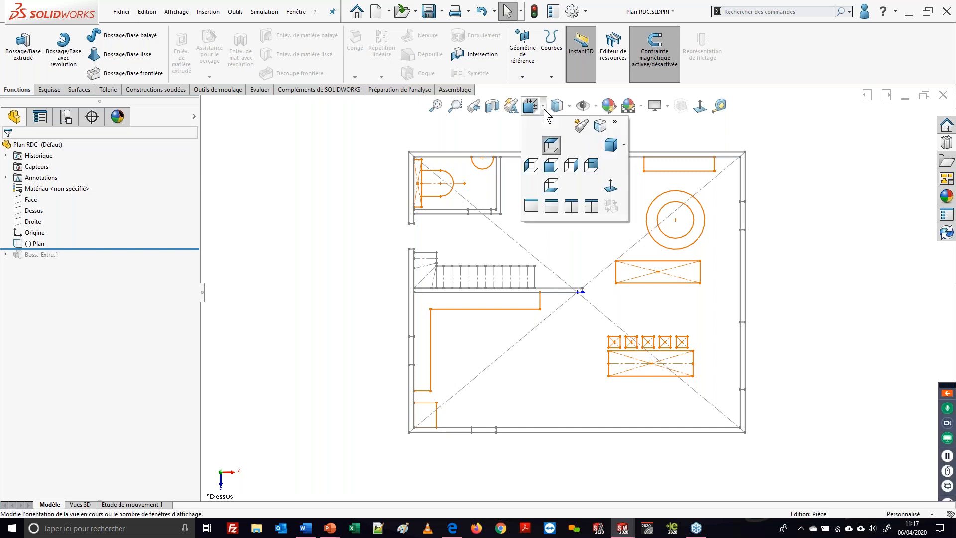
{"action": "left_click", "coordinate": [600, 126]}
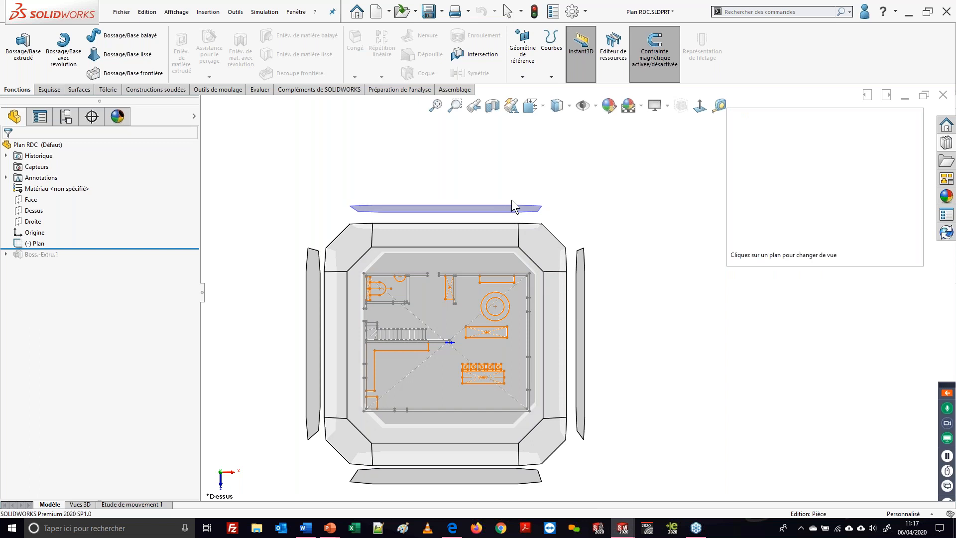
{"action": "left_click", "coordinate": [515, 178]}
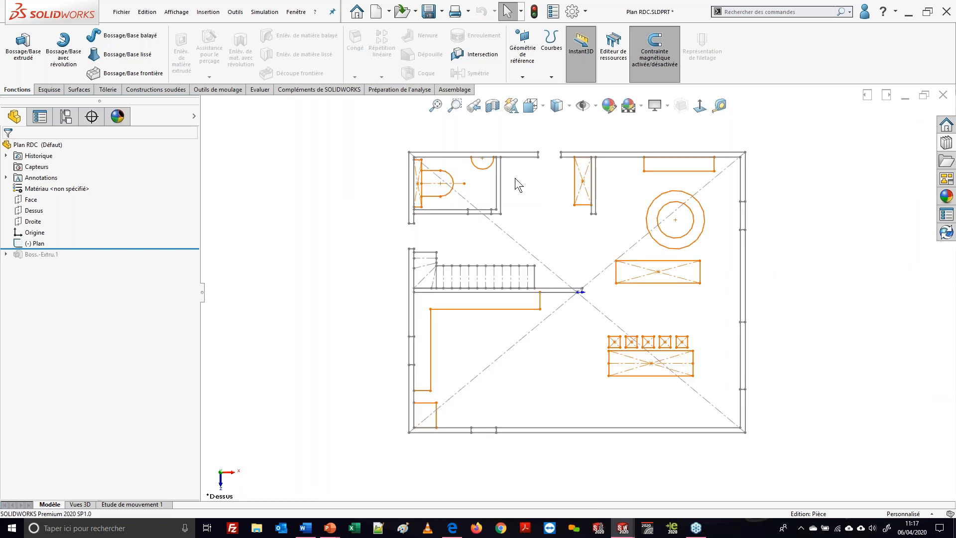
{"action": "key", "text": "space"}
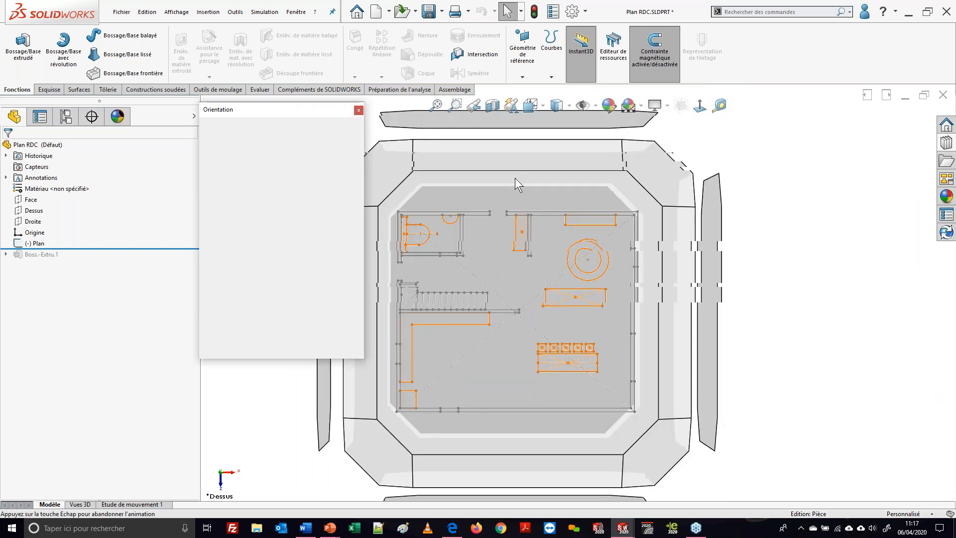
{"action": "left_click", "coordinate": [333, 132]}
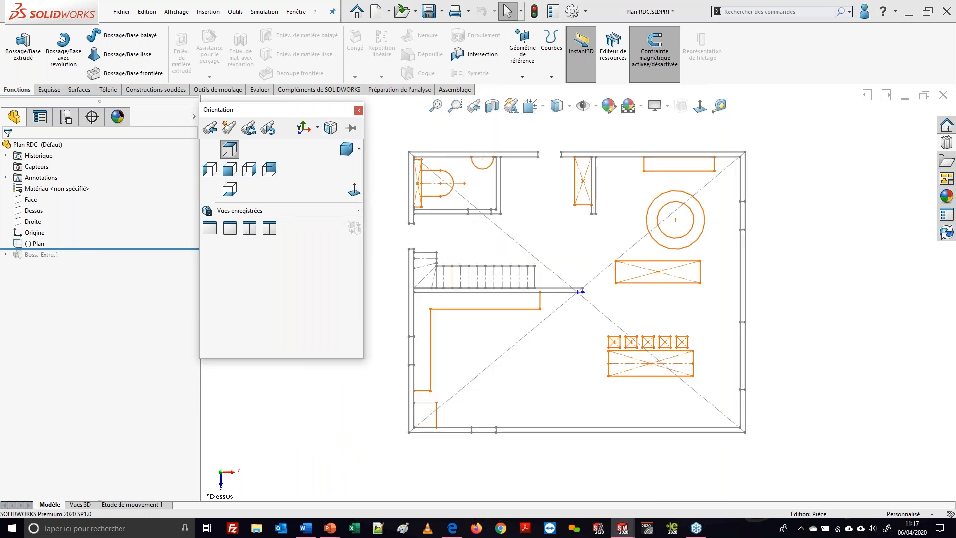
Rotate the plan sketch to an oblique angle and save this orientation as a named view P1
{"action": "mouse_move", "coordinate": [555, 370]}
{"action": "middle_mouse_down"}
{"action": "mouse_move", "coordinate": [552, 259]}
{"action": "mouse_move", "coordinate": [572, 216]}
{"action": "mouse_move", "coordinate": [559, 213]}
{"action": "mouse_move", "coordinate": [662, 276]}
{"action": "middle_mouse_up"}
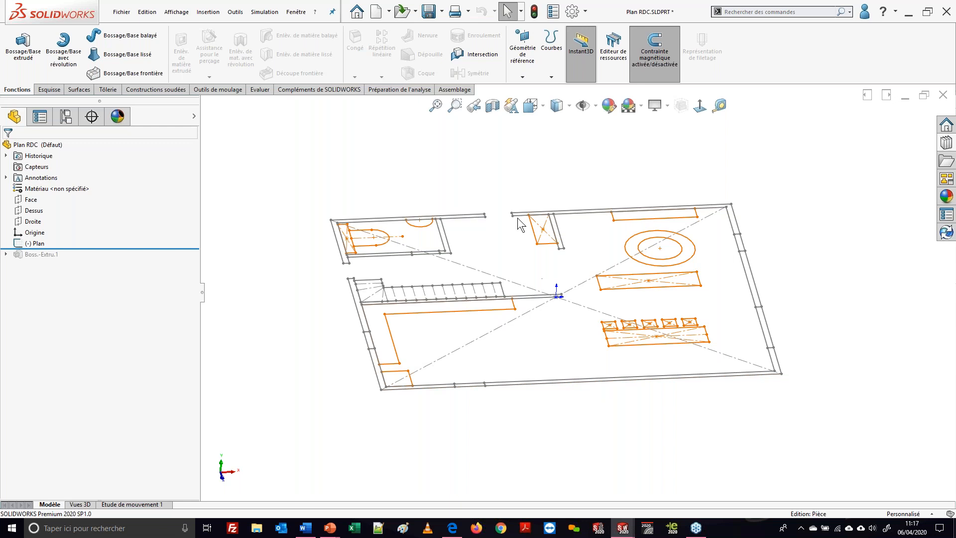
{"action": "left_click", "coordinate": [543, 107]}
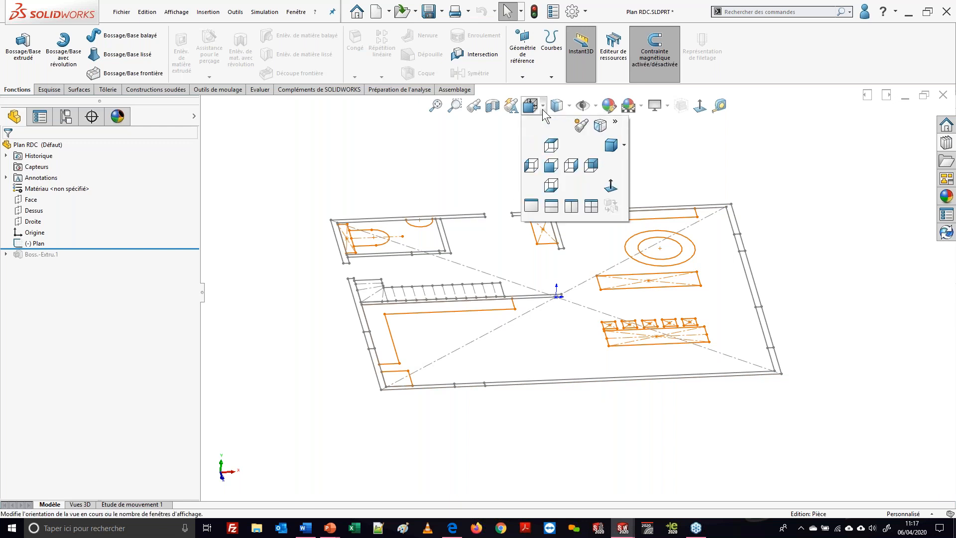
{"action": "left_click", "coordinate": [580, 125]}
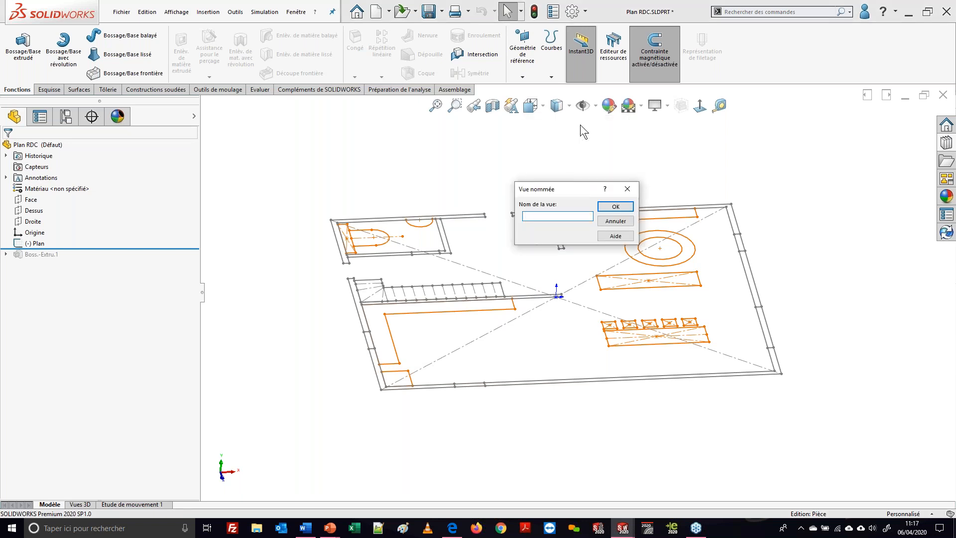
{"action": "type", "text": "P1"}
{"action": "left_click", "coordinate": [621, 206]}
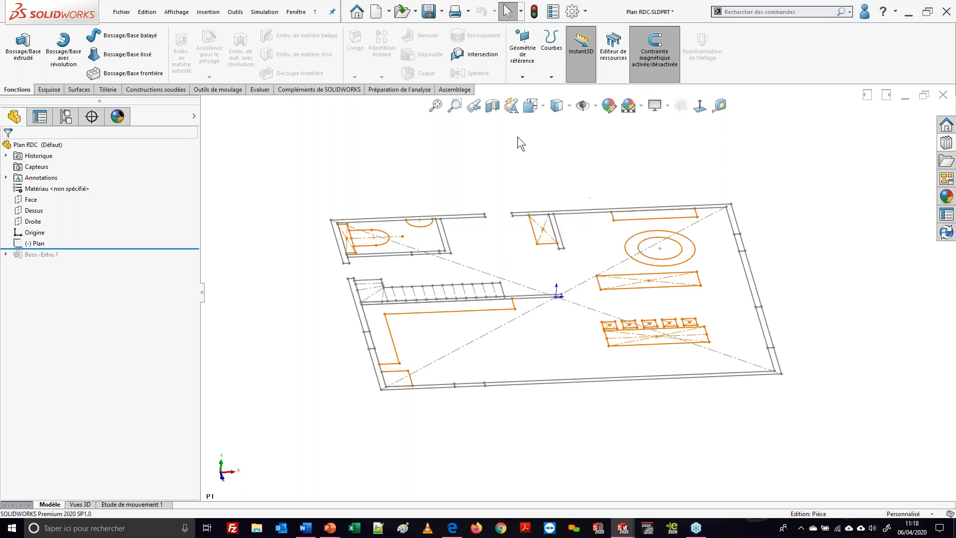
Rotate and zoom the plan away from the saved orientation and restore the named view P1
{"action": "left_click", "coordinate": [530, 105]}
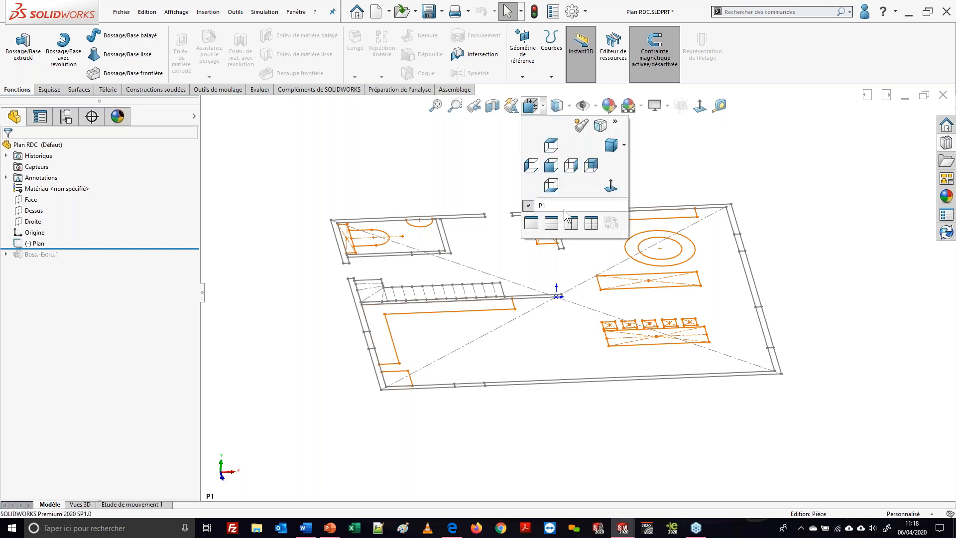
{"action": "left_click", "coordinate": [708, 157]}
{"action": "mouse_move", "coordinate": [592, 243]}
{"action": "middle_mouse_down"}
{"action": "mouse_move", "coordinate": [575, 256]}
{"action": "mouse_move", "coordinate": [558, 329]}
{"action": "mouse_move", "coordinate": [516, 313]}
{"action": "mouse_move", "coordinate": [572, 331]}
{"action": "middle_mouse_up"}
{"action": "scroll", "coordinate": [587, 313], "scroll_direction": "up", "scroll_amount": 3}
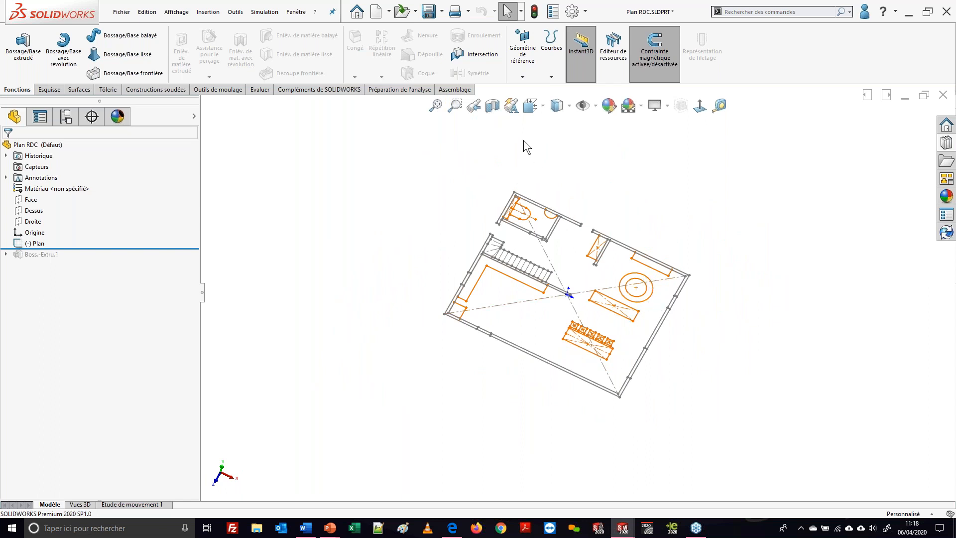
{"action": "left_click", "coordinate": [542, 109]}
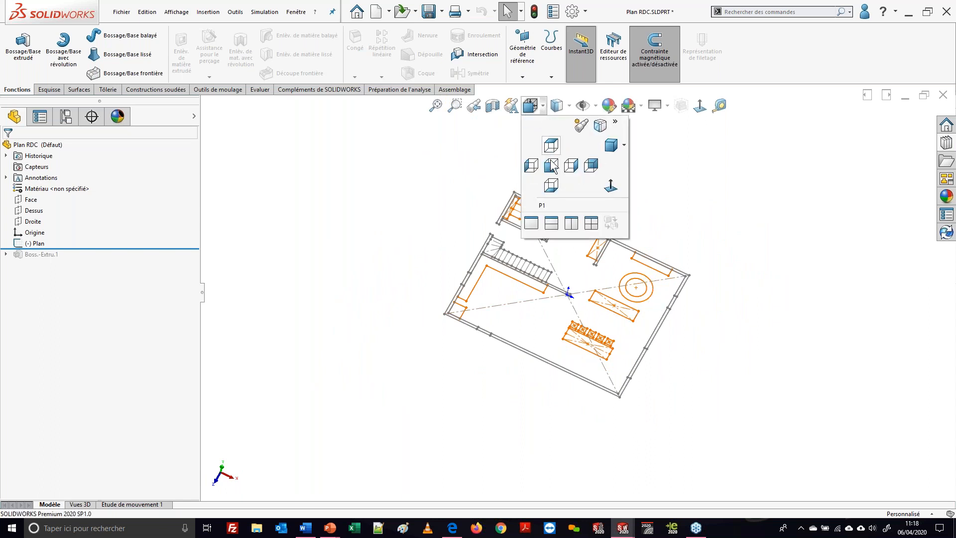
{"action": "left_click", "coordinate": [551, 205]}
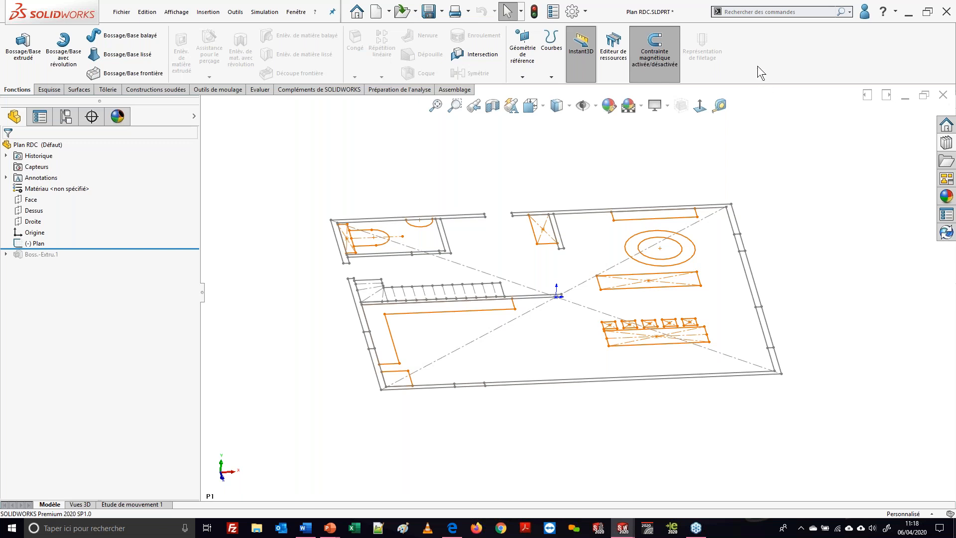
Search the commands for "capture" and use Capture d'image to copy the graphics window to the clipboard
{"action": "left_click", "coordinate": [746, 12]}
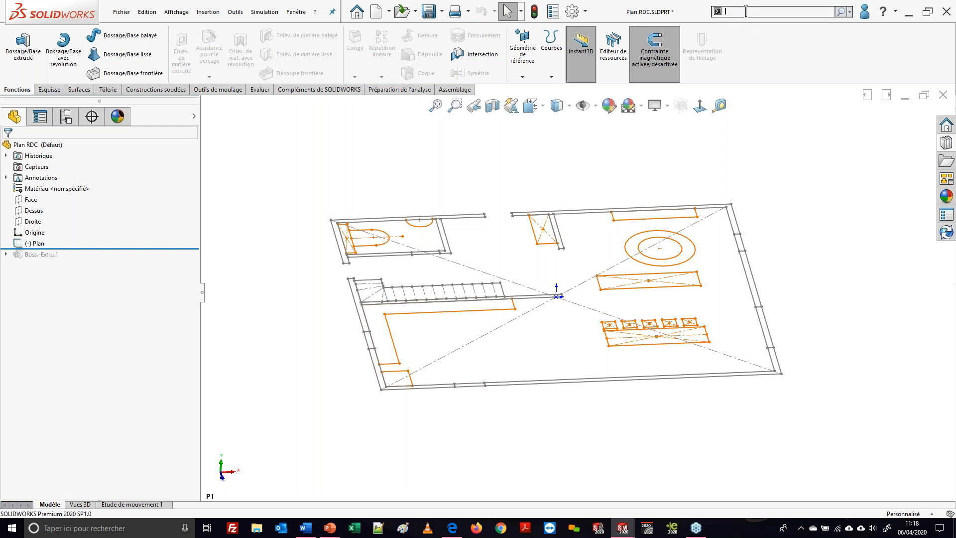
{"action": "type", "text": "capture"}
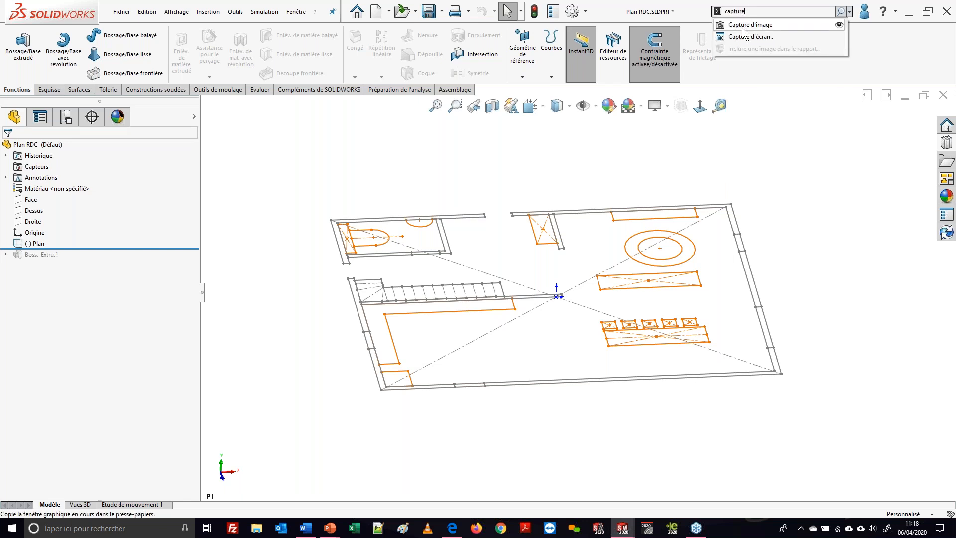
{"action": "left_click", "coordinate": [838, 27]}
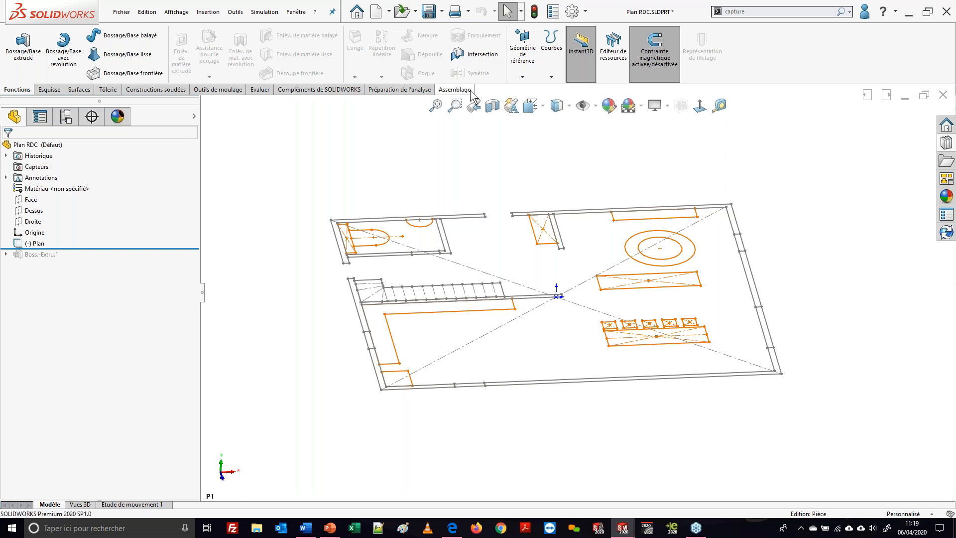
Switch to the blank Word document, paste the captured image of the plan and return to the SOLIDWORKS part
{"action": "left_click", "coordinate": [307, 528]}
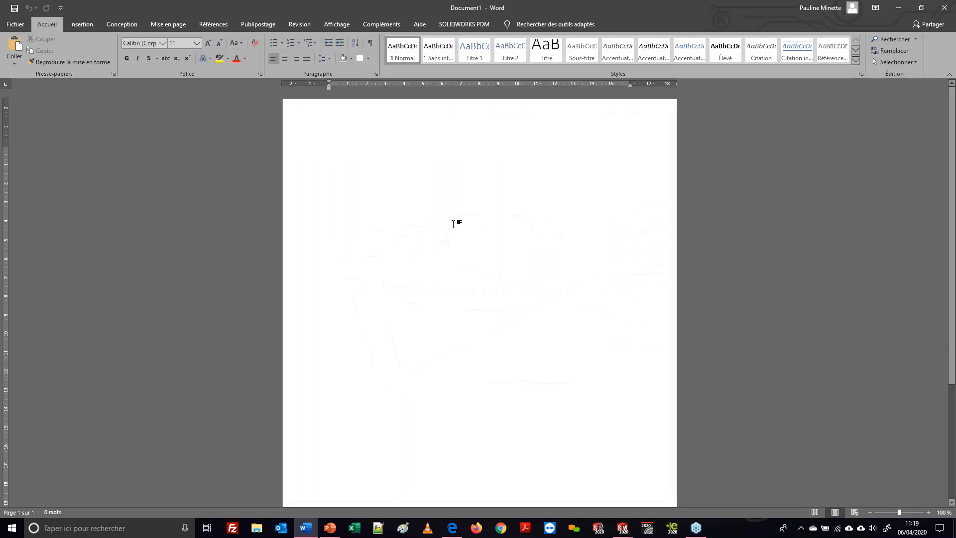
{"action": "key", "text": "ctrl+v"}
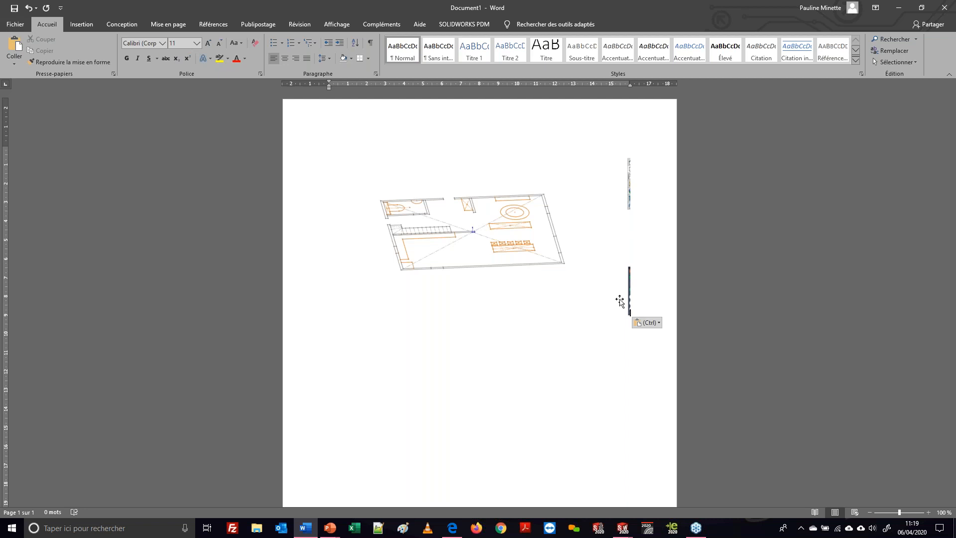
{"action": "key", "text": "super+Tab"}
{"action": "left_click", "coordinate": [426, 142]}
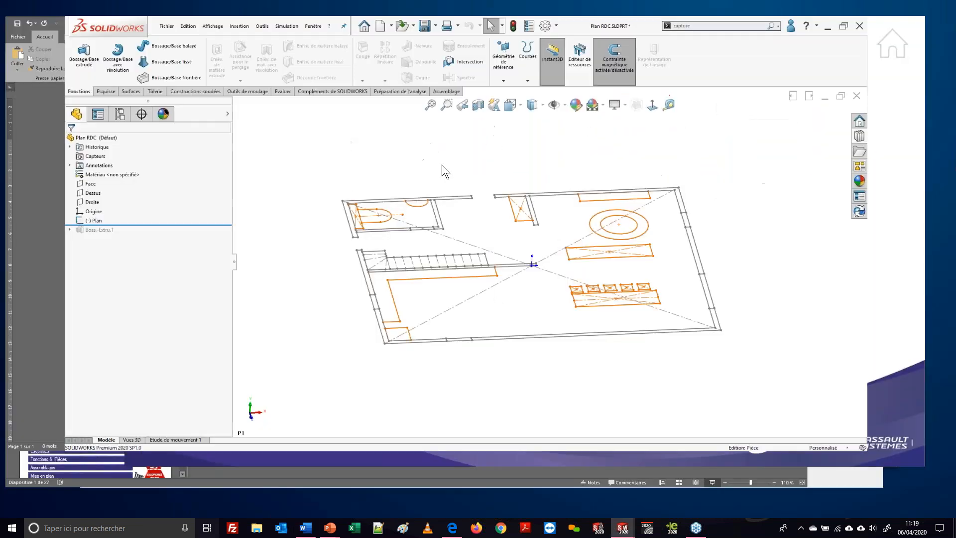
Orbit the plan sketch toward a near-top orientation and bring up the overview of all open windows
{"action": "mouse_move", "coordinate": [604, 225]}
{"action": "middle_mouse_down"}
{"action": "mouse_move", "coordinate": [586, 284]}
{"action": "mouse_move", "coordinate": [591, 323]}
{"action": "middle_mouse_up"}
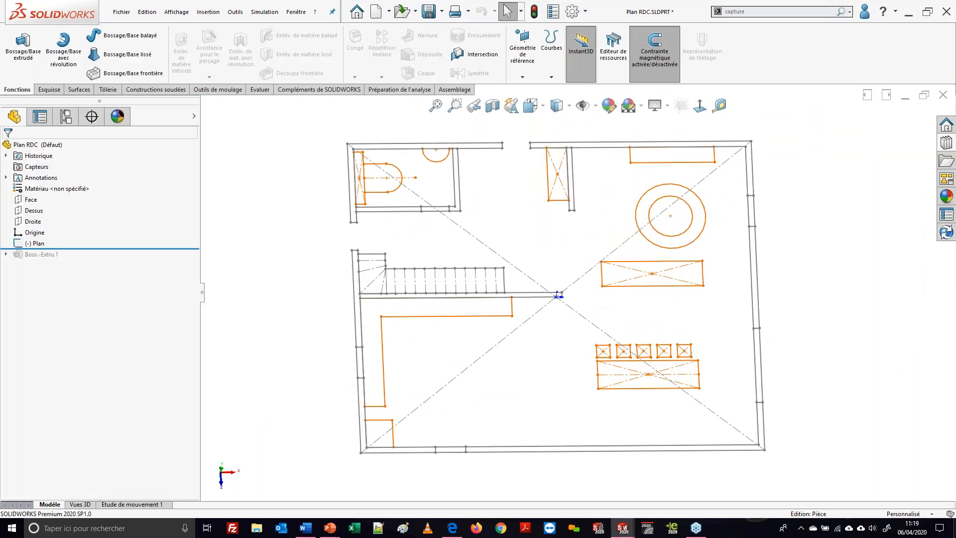
{"action": "key", "text": "super+Tab"}
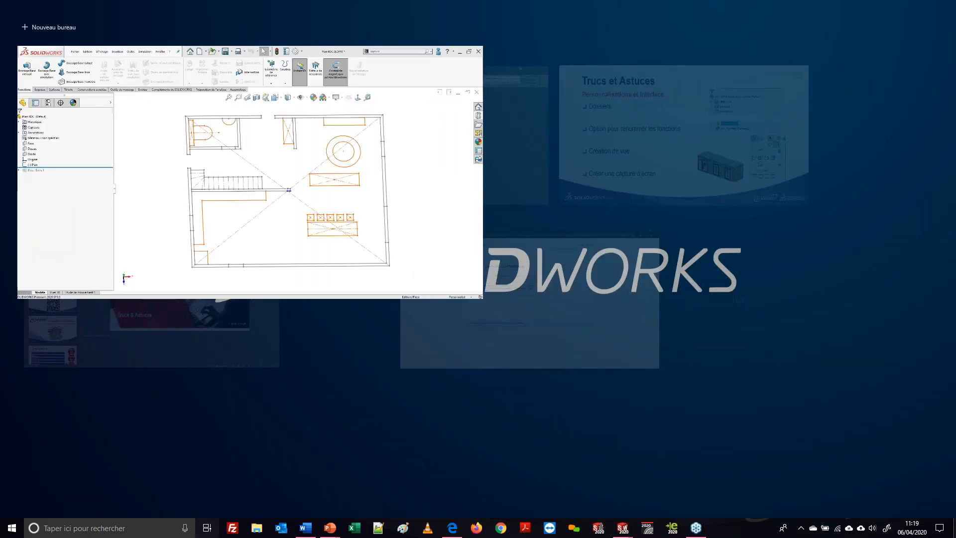
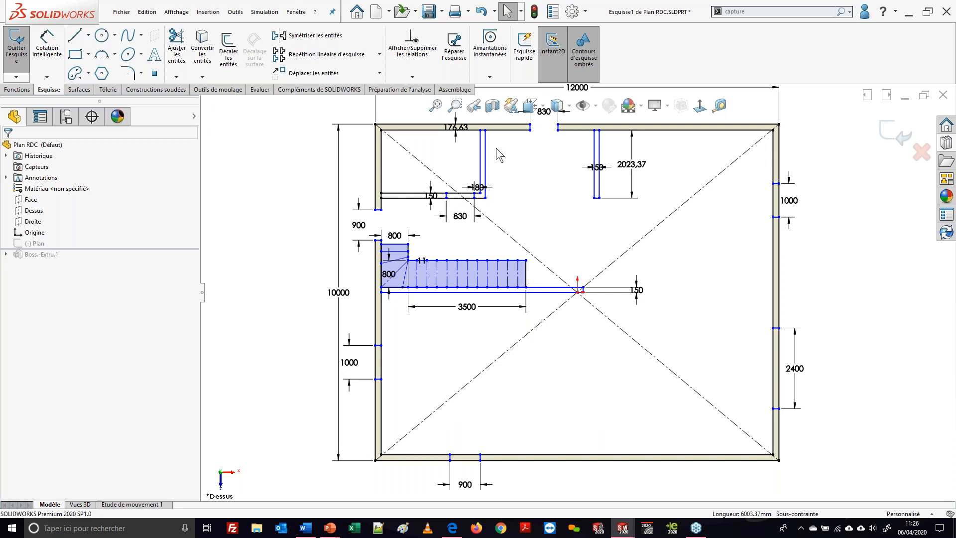
Move the right partition wall of the upper-left room outward to about 527 mm from the door opening
{"action": "left_click_drag", "start_coordinate": [503, 149], "coordinate": [514, 149]}
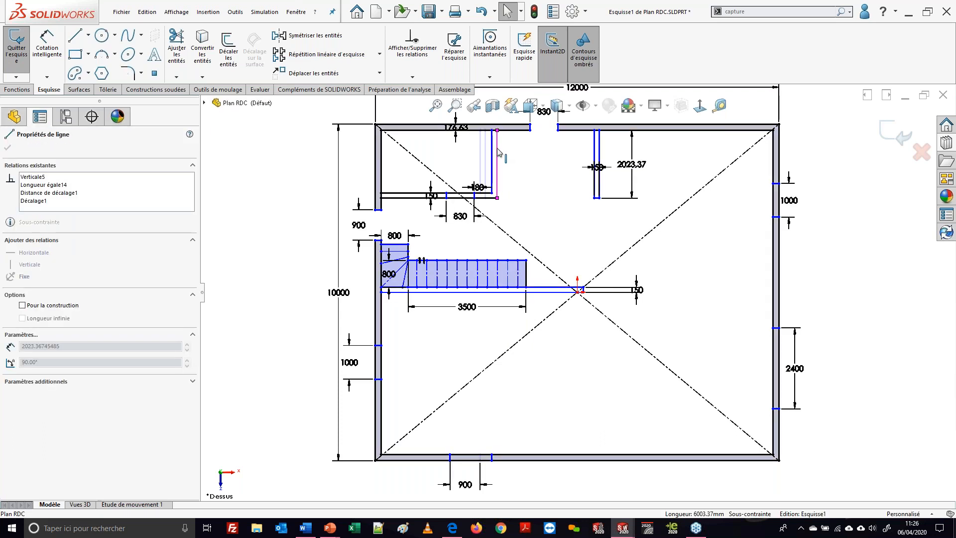
{"action": "left_click", "coordinate": [504, 208]}
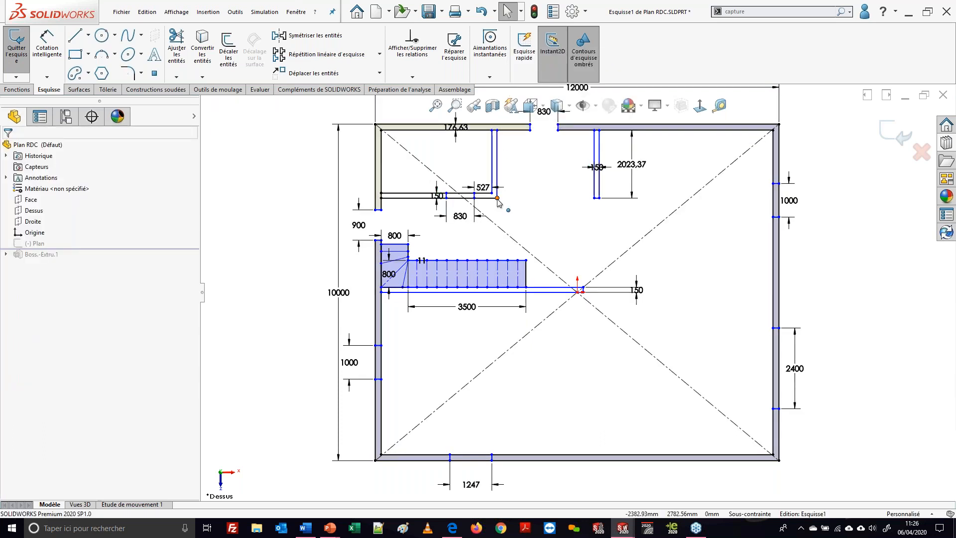
Try to add a sketch relation to the partition wall's outer corner point and undo it
{"action": "left_click", "coordinate": [498, 198]}
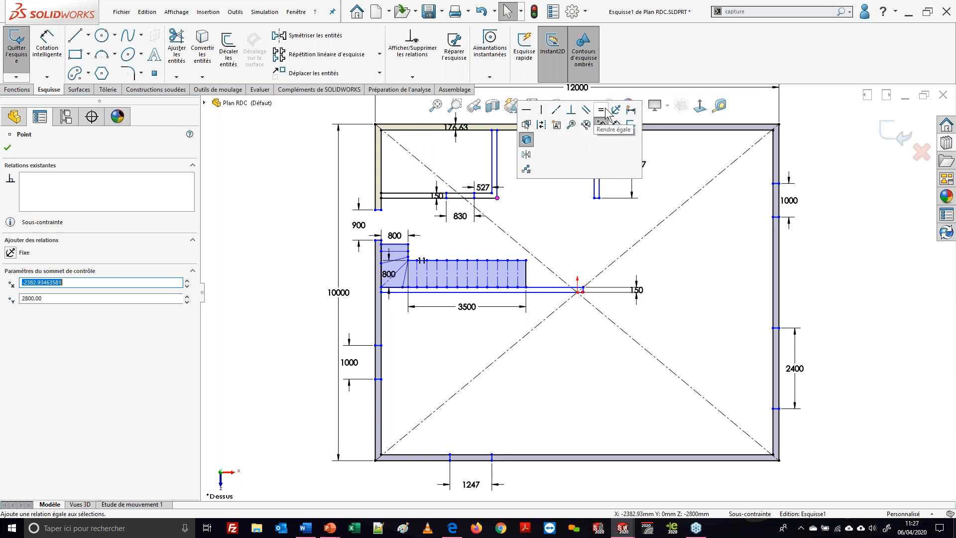
{"action": "left_click", "coordinate": [604, 109]}
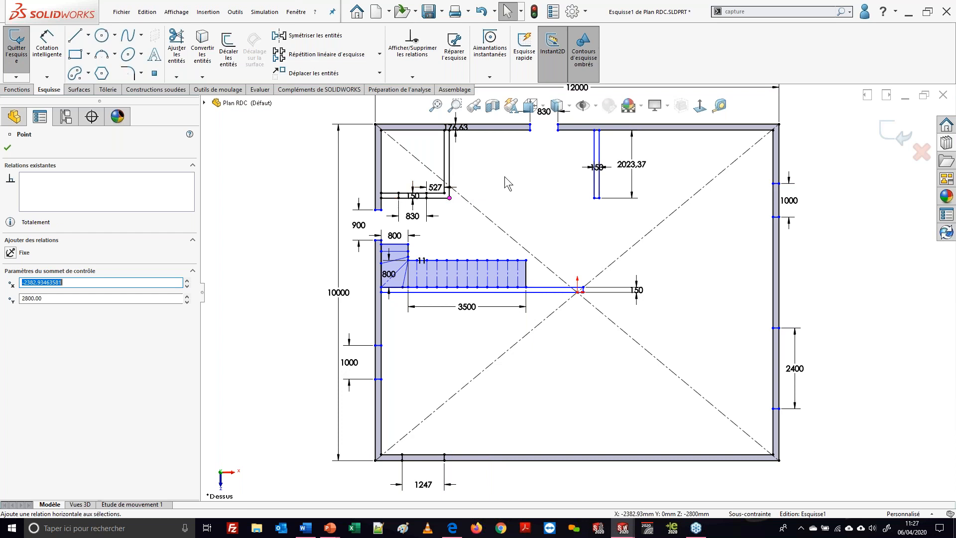
{"action": "key", "text": "ctrl+z"}
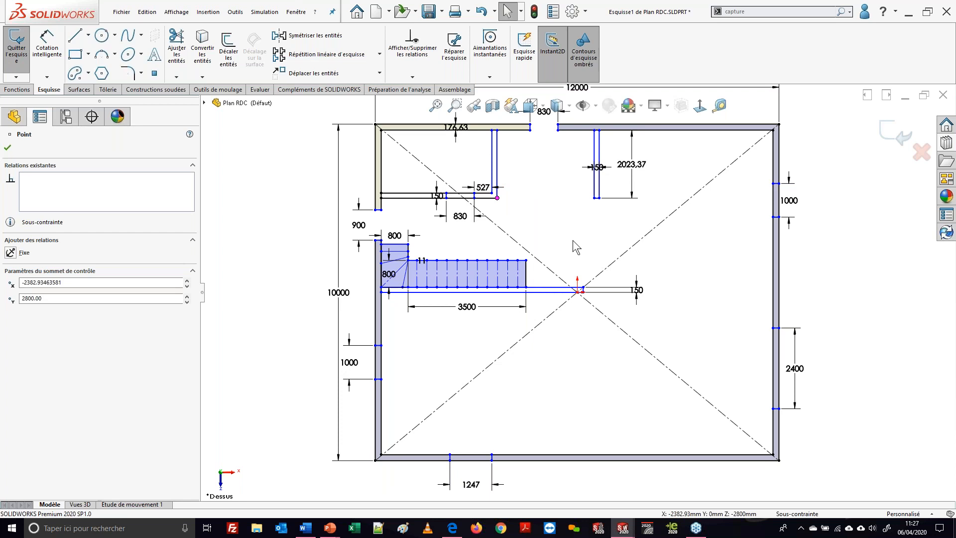
Sketch two connected lines in the large room below the origin, the second one about 2437 mm long
{"action": "mouse_move", "coordinate": [594, 372]}
{"action": "right_mouse_down"}
{"action": "mouse_move", "coordinate": [580, 380]}
{"action": "mouse_move", "coordinate": [564, 365]}
{"action": "right_mouse_up"}
{"action": "left_click_drag", "start_coordinate": [561, 351], "coordinate": [554, 412]}
{"action": "double_click", "coordinate": [629, 381]}
{"action": "left_click", "coordinate": [629, 379]}
{"action": "double_click", "coordinate": [555, 412]}
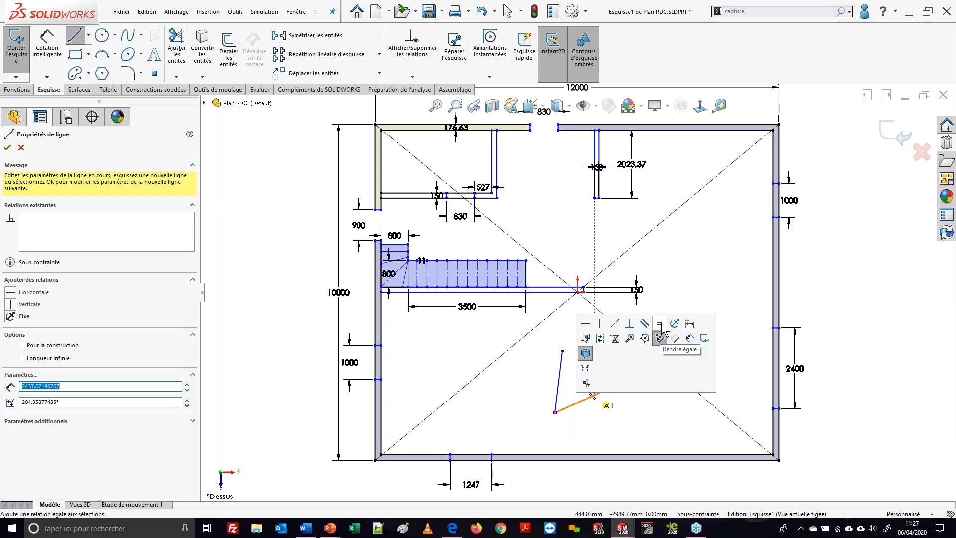
Make the two new lines perpendicular and move the second line's free endpoint inward to shorten it
{"action": "left_click", "coordinate": [629, 324]}
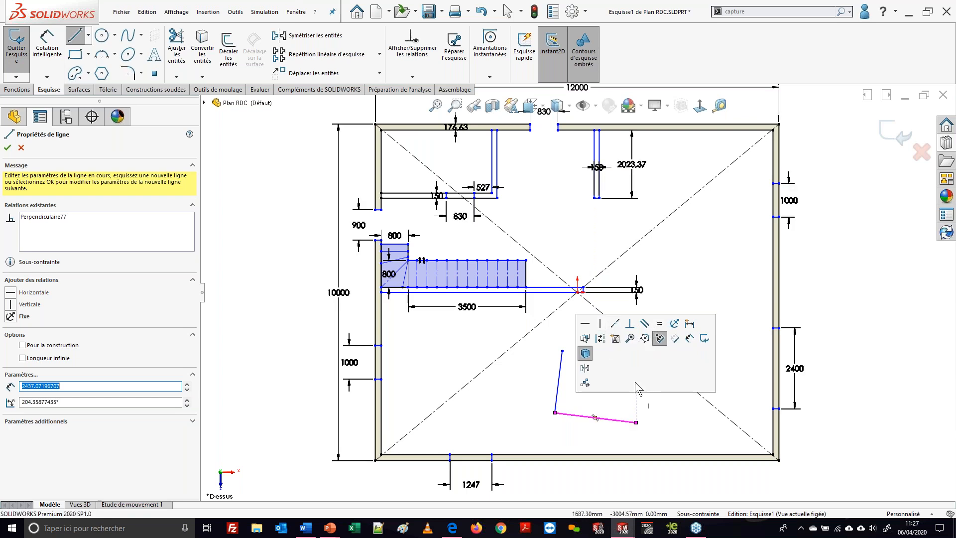
{"action": "key", "text": "Escape"}
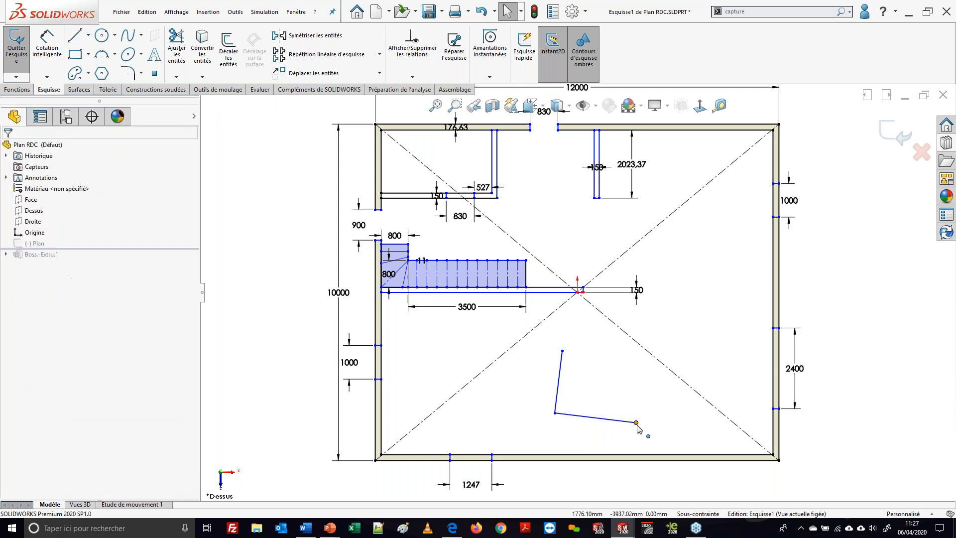
{"action": "left_click_drag", "start_coordinate": [635, 422], "coordinate": [619, 408]}
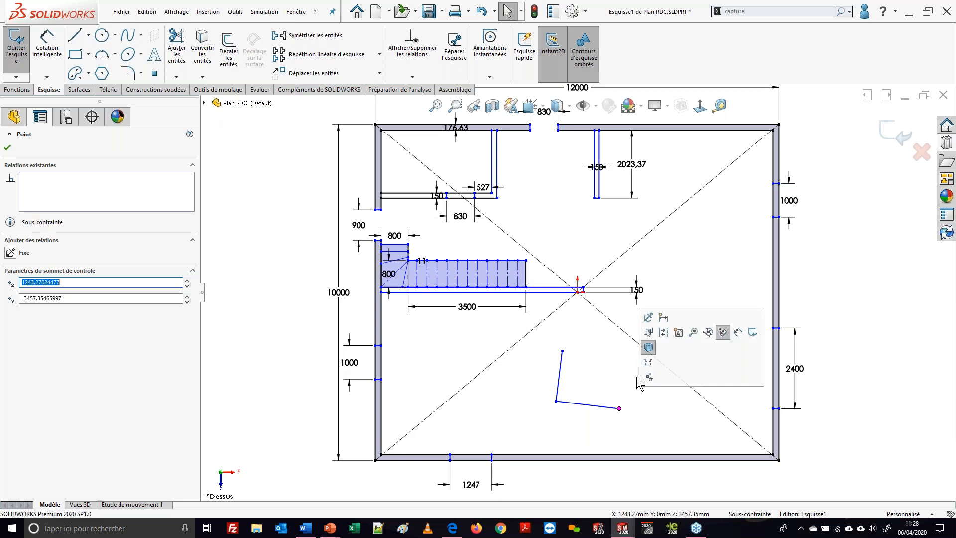
{"action": "left_click", "coordinate": [818, 290]}
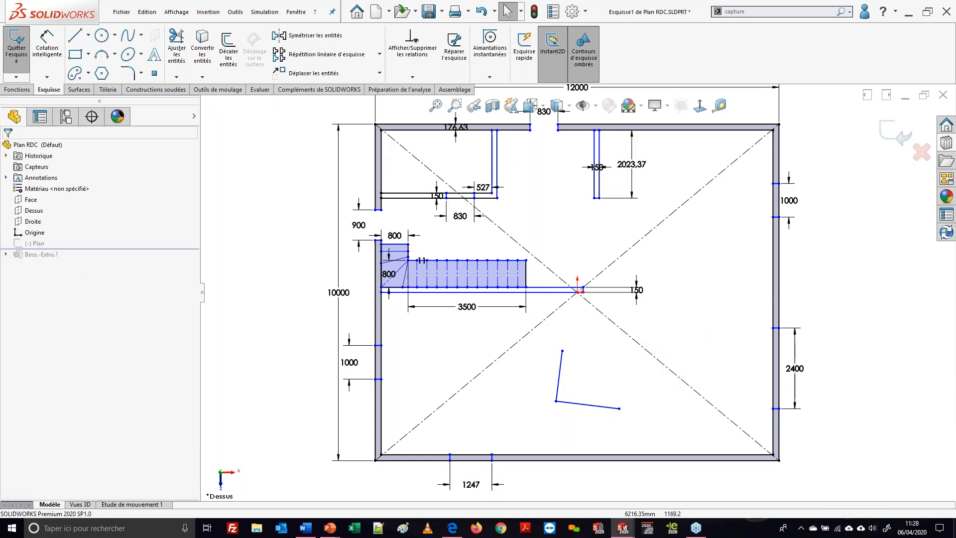
Sketch a circle of about 1909 mm radius across the right outer wall and a circle of about 764 mm radius inside it
{"action": "right_click_drag", "start_coordinate": [600, 369], "coordinate": [667, 371]}
{"action": "left_click", "coordinate": [826, 275]}
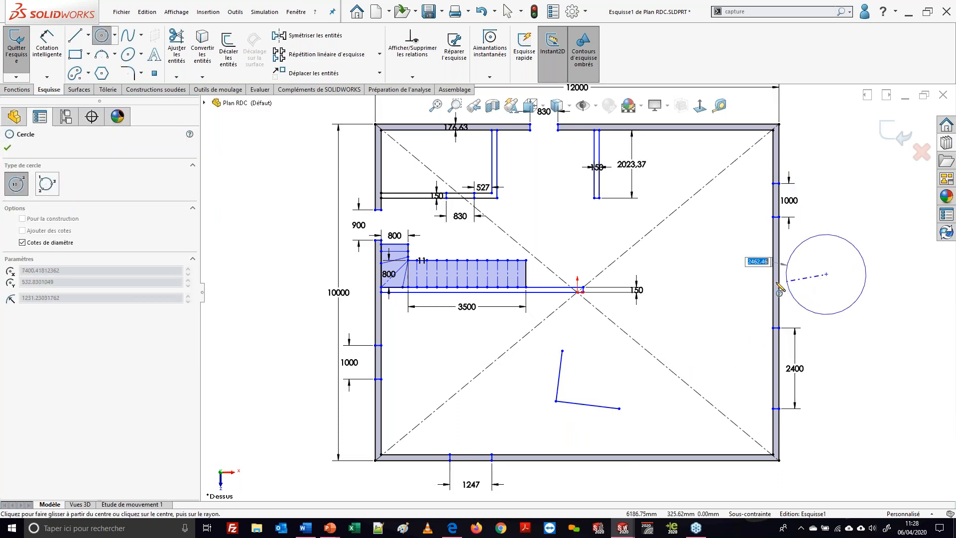
{"action": "left_click", "coordinate": [774, 302]}
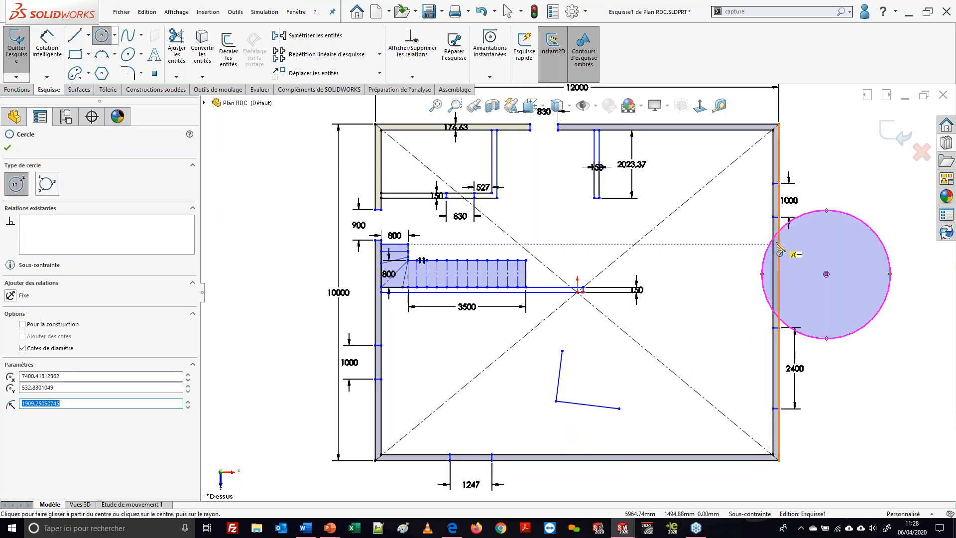
{"action": "left_click", "coordinate": [830, 293]}
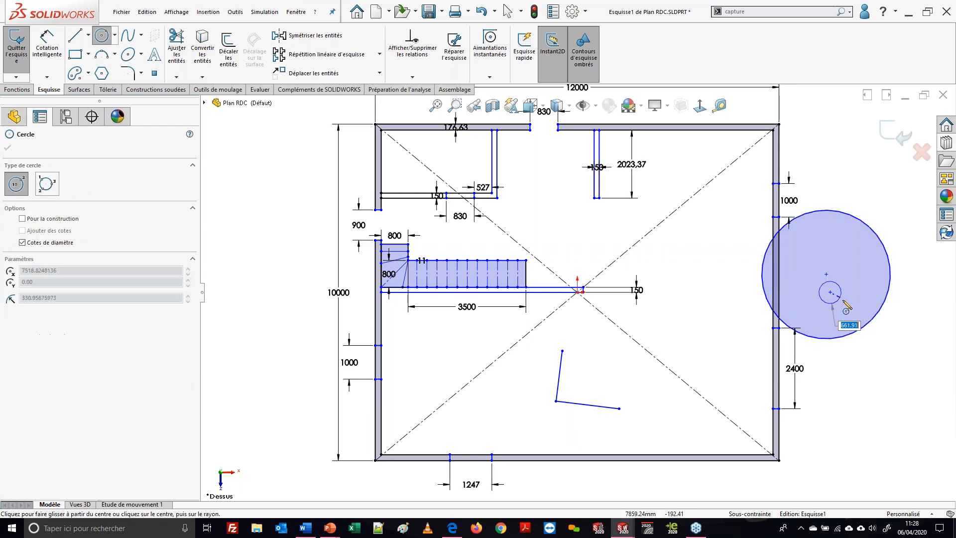
{"action": "left_click", "coordinate": [849, 311]}
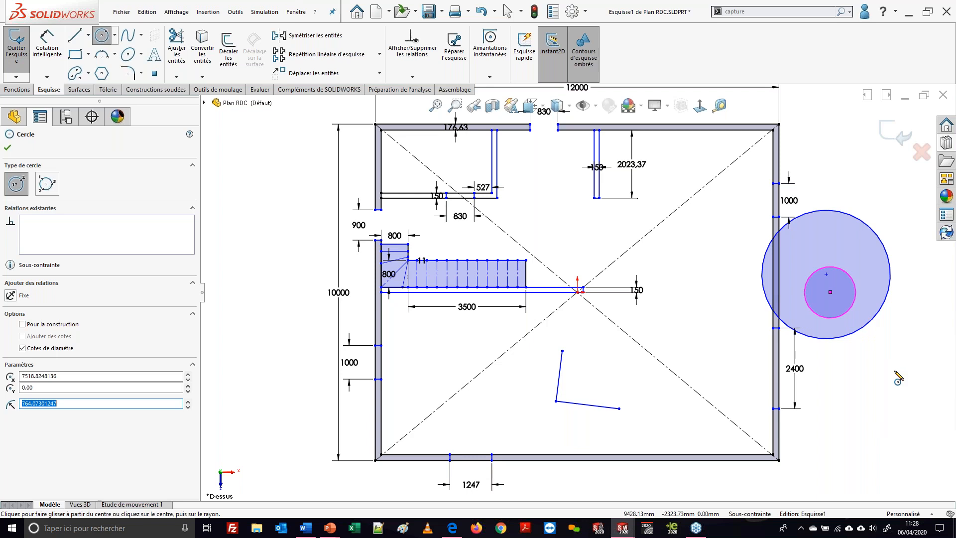
{"action": "key", "text": "Escape"}
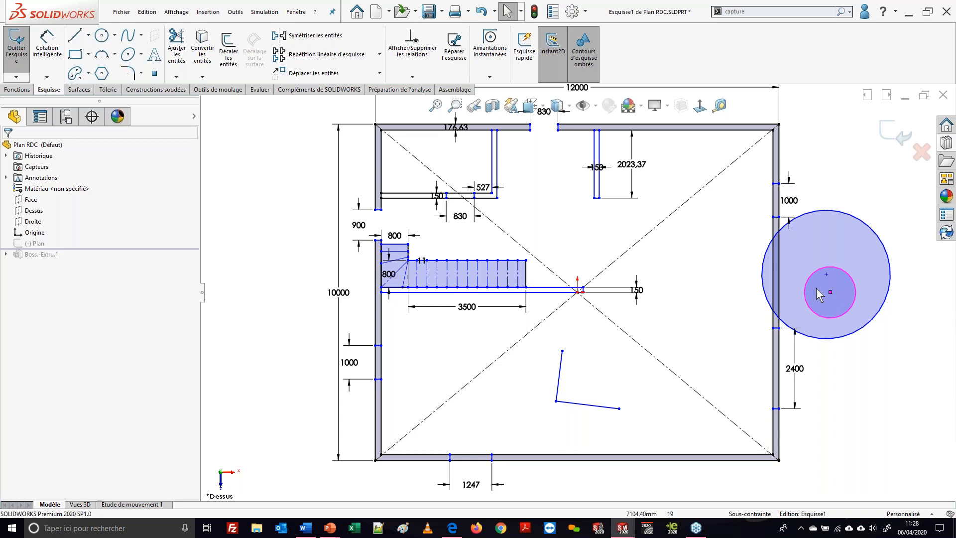
Shift the small inner circle and the large circle slightly from their drawn positions
{"action": "mouse_move", "coordinate": [840, 300]}
{"action": "left_mouse_down"}
{"action": "mouse_move", "coordinate": [843, 292]}
{"action": "mouse_move", "coordinate": [817, 271]}
{"action": "mouse_move", "coordinate": [852, 267]}
{"action": "mouse_move", "coordinate": [846, 300]}
{"action": "mouse_move", "coordinate": [832, 297]}
{"action": "mouse_move", "coordinate": [840, 305]}
{"action": "left_mouse_up"}
{"action": "left_click", "coordinate": [875, 273]}
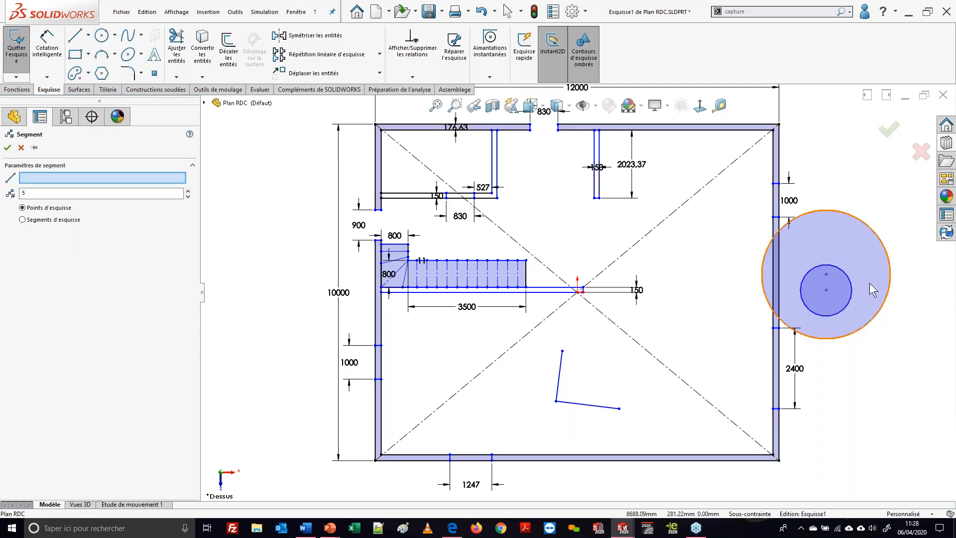
{"action": "key", "text": "Escape"}
{"action": "mouse_move", "coordinate": [868, 277]}
{"action": "left_mouse_down"}
{"action": "mouse_move", "coordinate": [885, 268]}
{"action": "mouse_move", "coordinate": [869, 278]}
{"action": "left_mouse_up"}
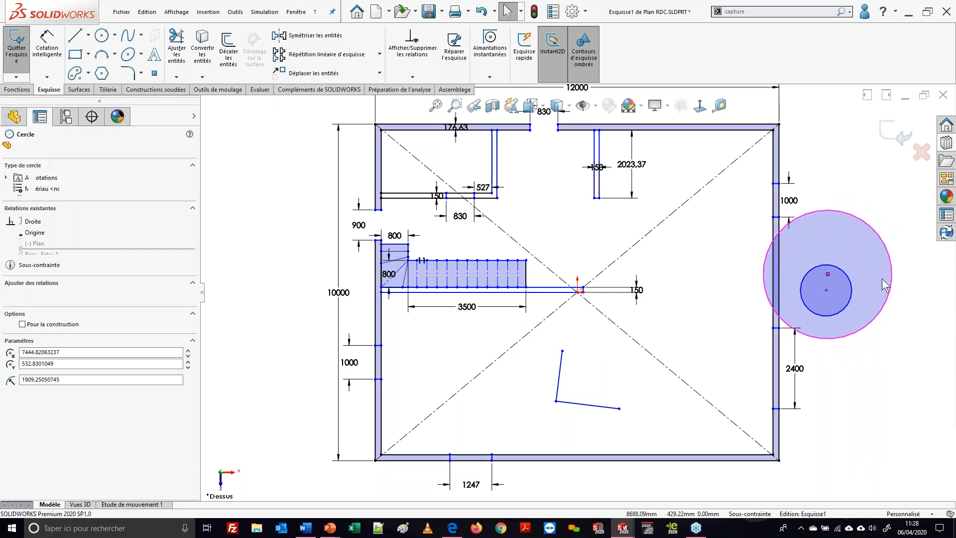
{"action": "left_click", "coordinate": [869, 351]}
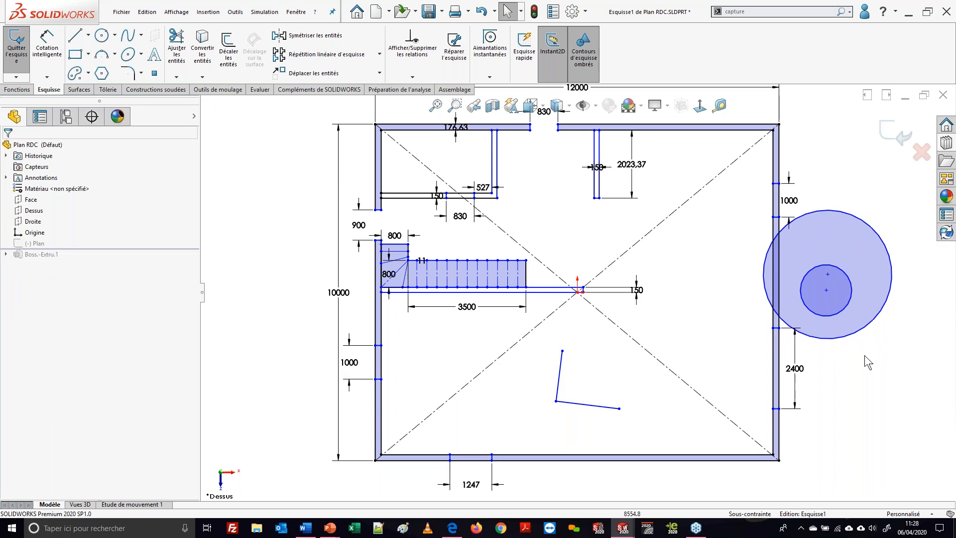
Try to extrude the large circle that crosses the right outer wall as a boss
{"action": "middle_click_drag", "start_coordinate": [854, 362], "coordinate": [876, 259]}
{"action": "scroll", "coordinate": [873, 256], "scroll_direction": "down", "scroll_amount": 1}
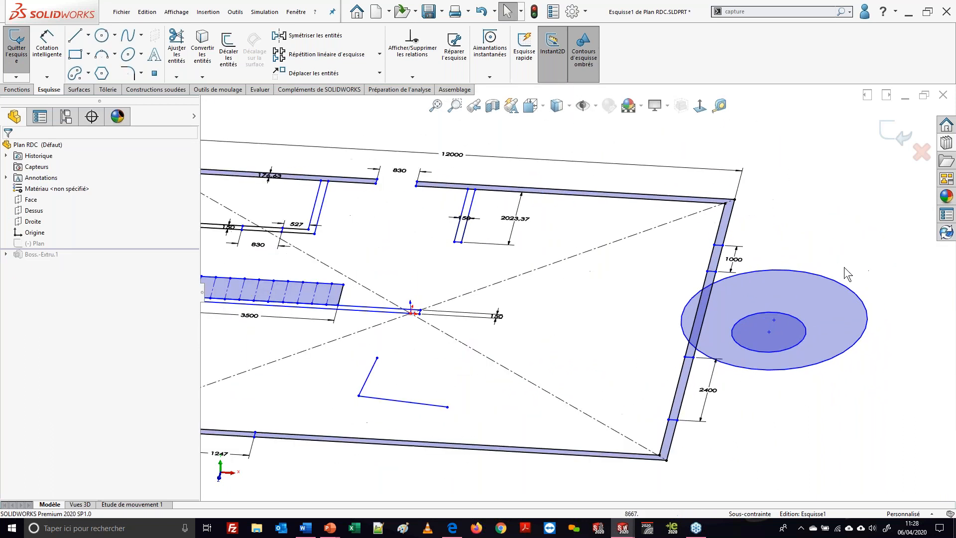
{"action": "left_click", "coordinate": [808, 273]}
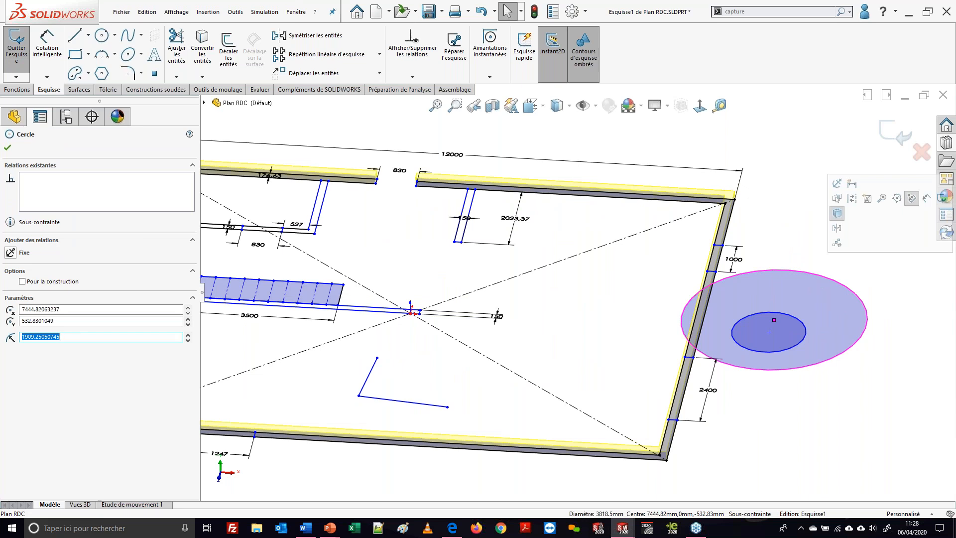
{"action": "left_click", "coordinate": [819, 274]}
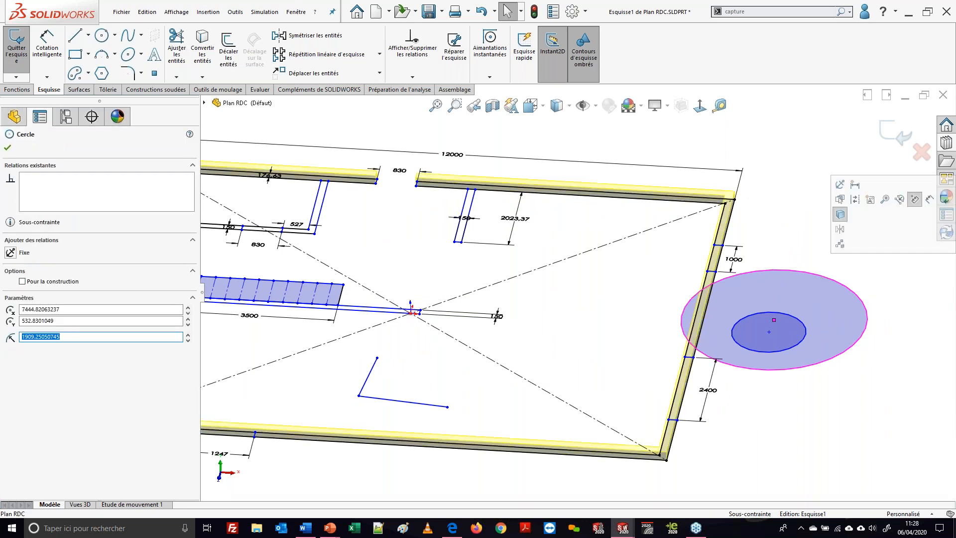
{"action": "key", "text": "s"}
{"action": "left_click", "coordinate": [842, 230]}
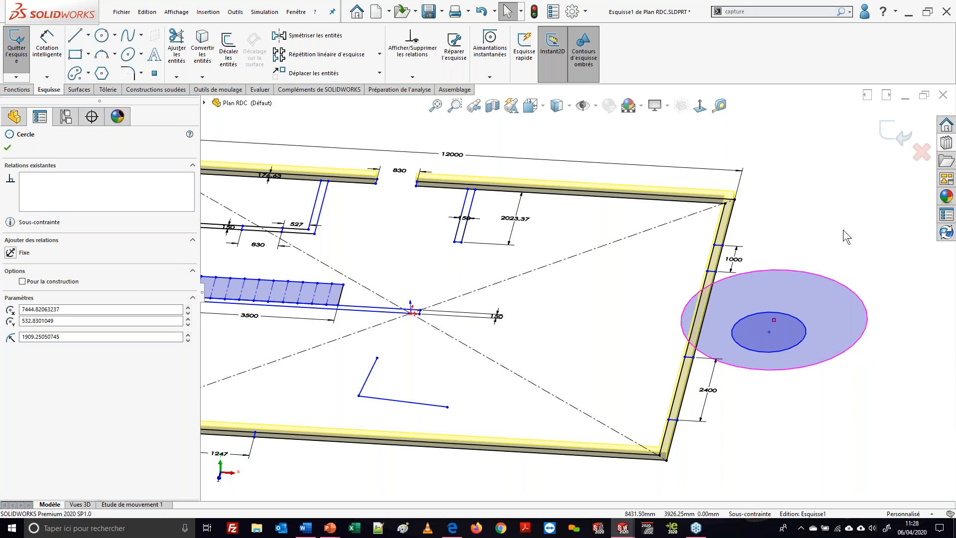
{"action": "left_click", "coordinate": [842, 229]}
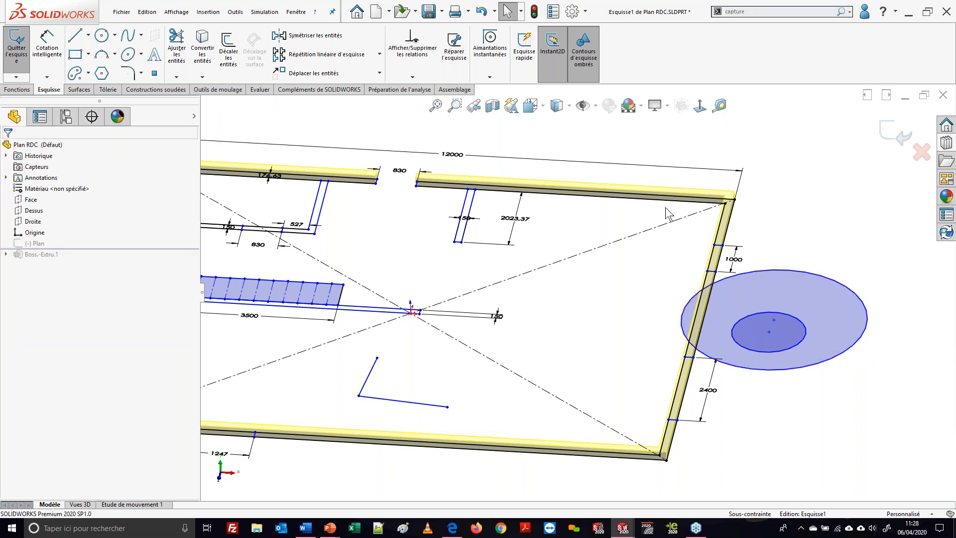
Exit the wall sketch and open the furniture sketch Plan for editing
{"action": "left_click", "coordinate": [890, 137]}
{"action": "left_click", "coordinate": [595, 314]}
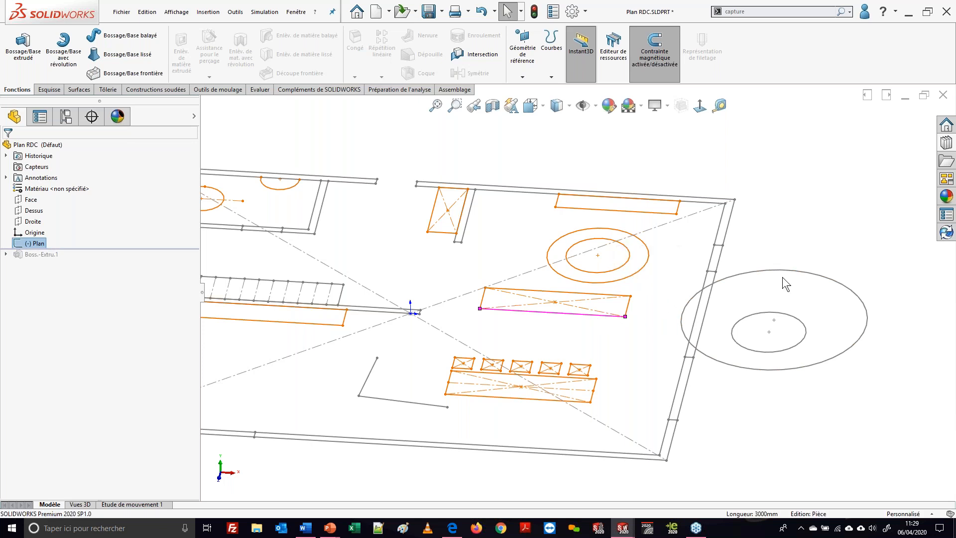
{"action": "double_click", "coordinate": [592, 315]}
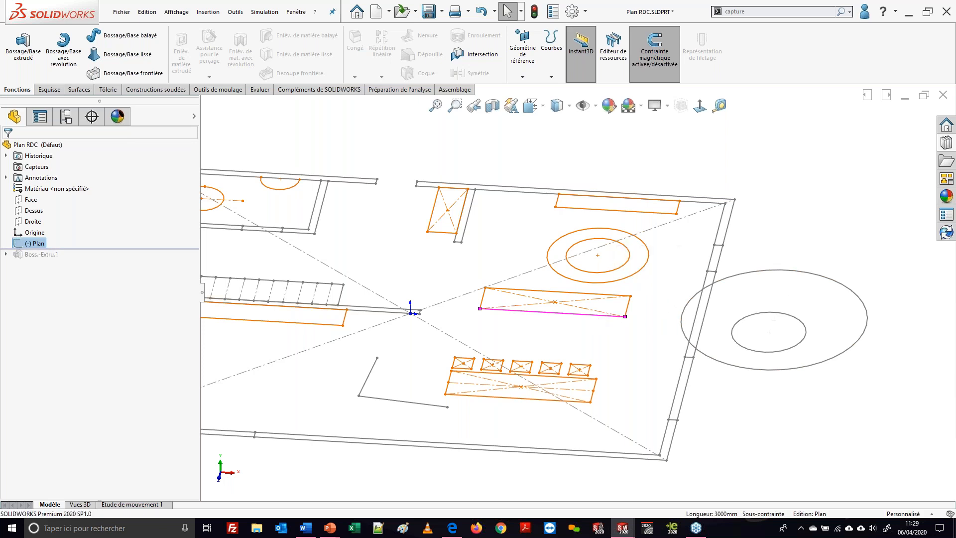
{"action": "right_click_drag", "start_coordinate": [729, 167], "coordinate": [805, 168]}
{"action": "scroll", "coordinate": [771, 218], "scroll_direction": "up", "scroll_amount": 3}
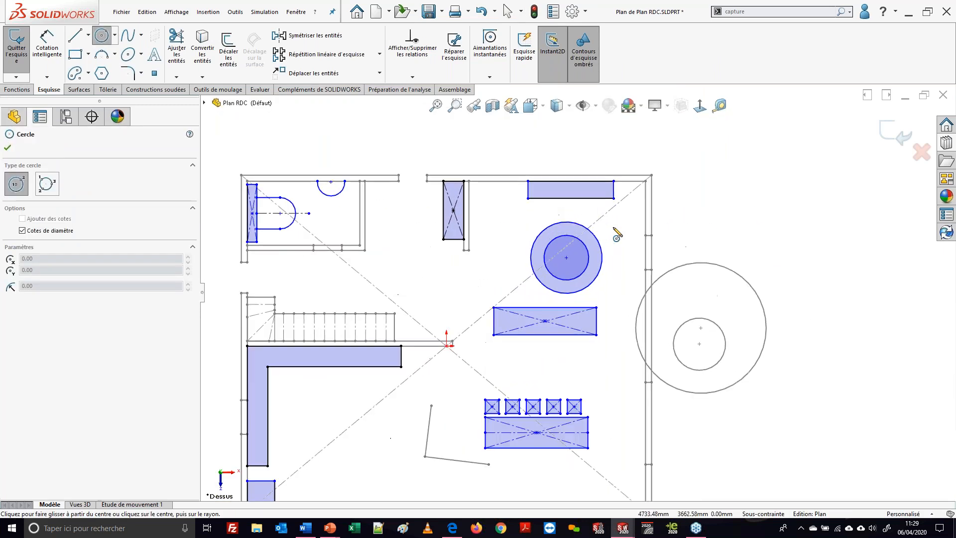
{"action": "scroll", "coordinate": [613, 232], "scroll_direction": "down", "scroll_amount": 3}
{"action": "key", "text": "Escape"}
Try to extrude the outer contour of the two concentric furniture circles as a solid boss
{"action": "left_click", "coordinate": [592, 255]}
{"action": "middle_click_drag", "start_coordinate": [592, 255], "coordinate": [581, 301]}
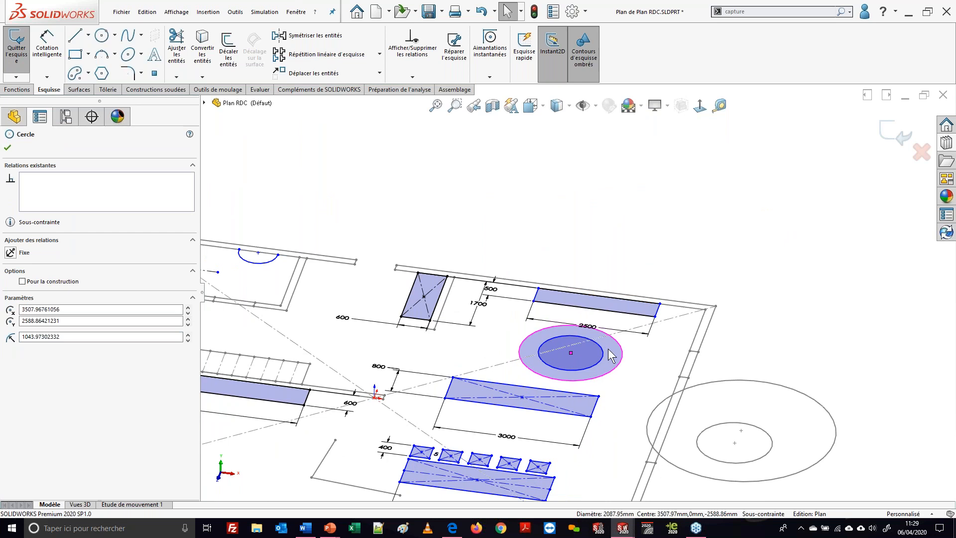
{"action": "key", "text": "s"}
{"action": "left_click", "coordinate": [663, 360]}
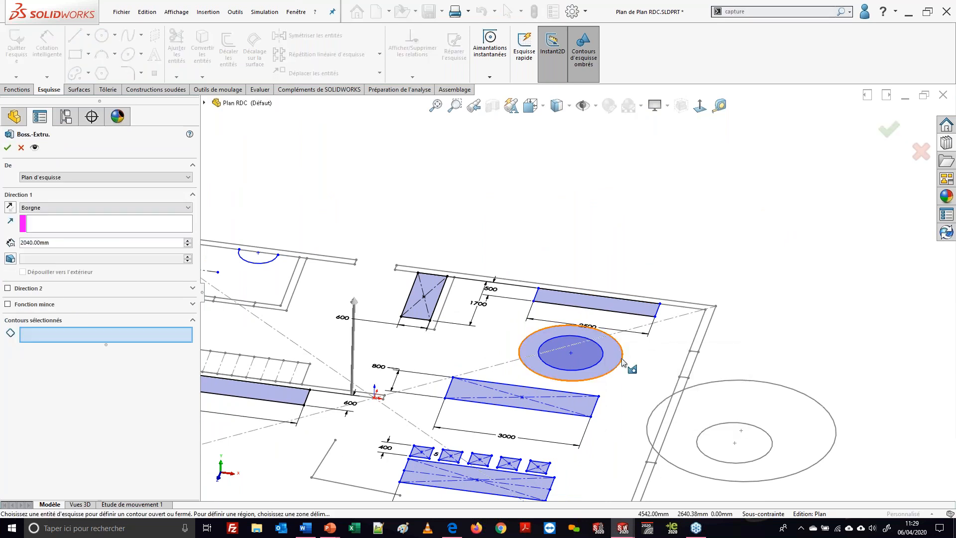
{"action": "left_click", "coordinate": [556, 378]}
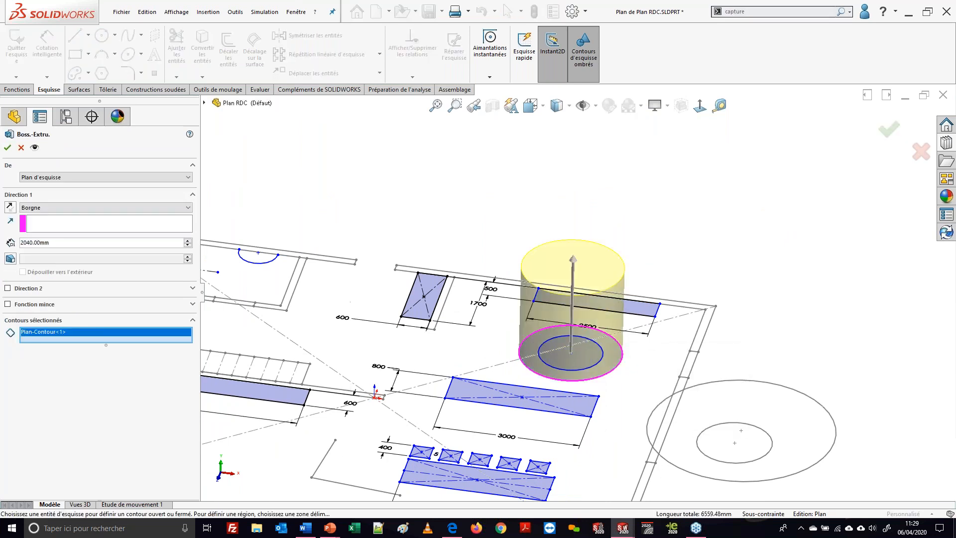
{"action": "right_click", "coordinate": [616, 349]}
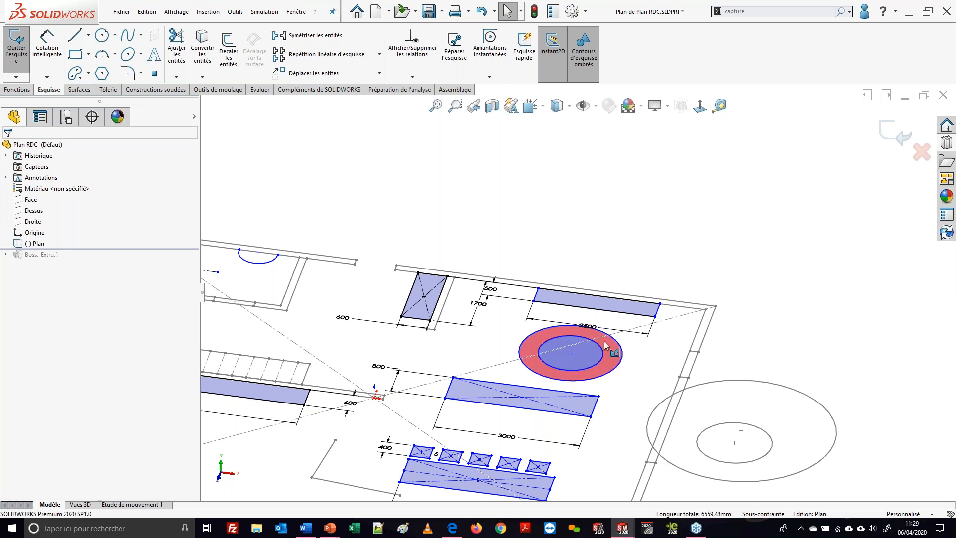
Try to extrude the ring region between the two concentric furniture circles as a boss
{"action": "left_click", "coordinate": [611, 366]}
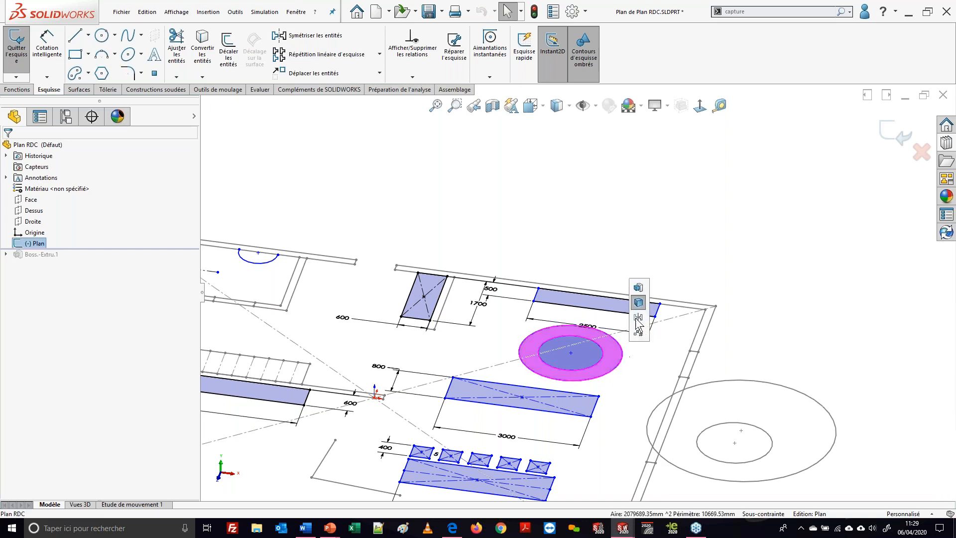
{"action": "left_click", "coordinate": [639, 300]}
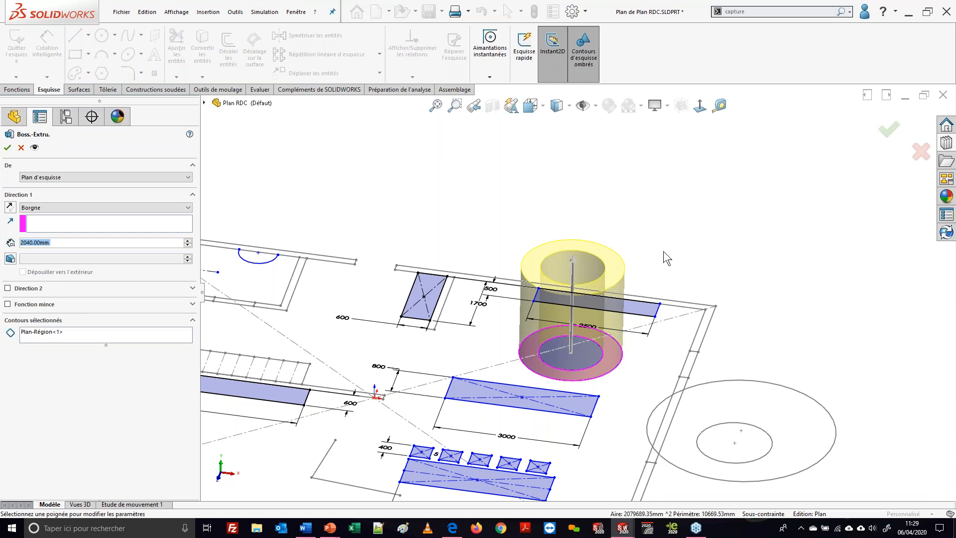
{"action": "key", "text": "Escape"}
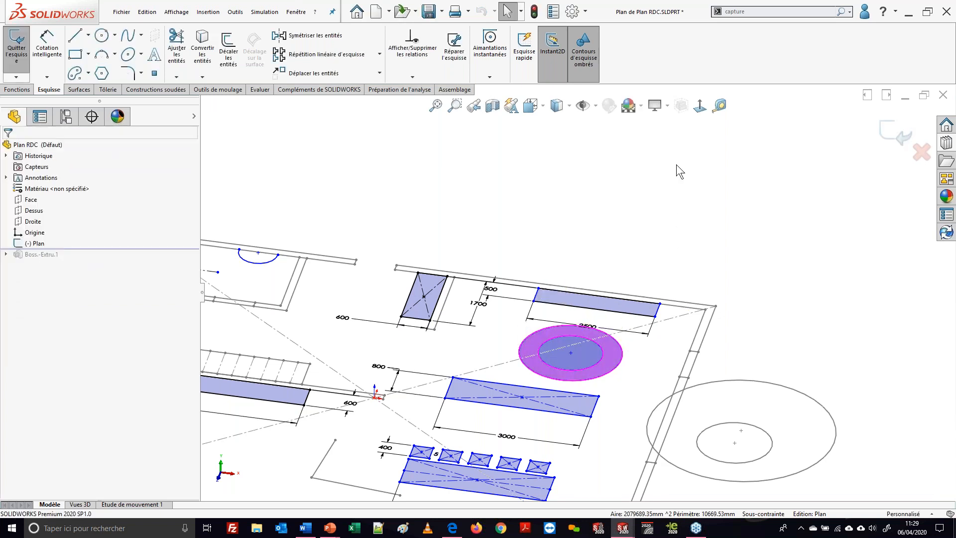
Orient the view normal to the furniture sketch, exit it and open the wall sketch Esquisse1 for editing
{"action": "left_click", "coordinate": [700, 106]}
{"action": "scroll", "coordinate": [728, 228], "scroll_direction": "down", "scroll_amount": 2}
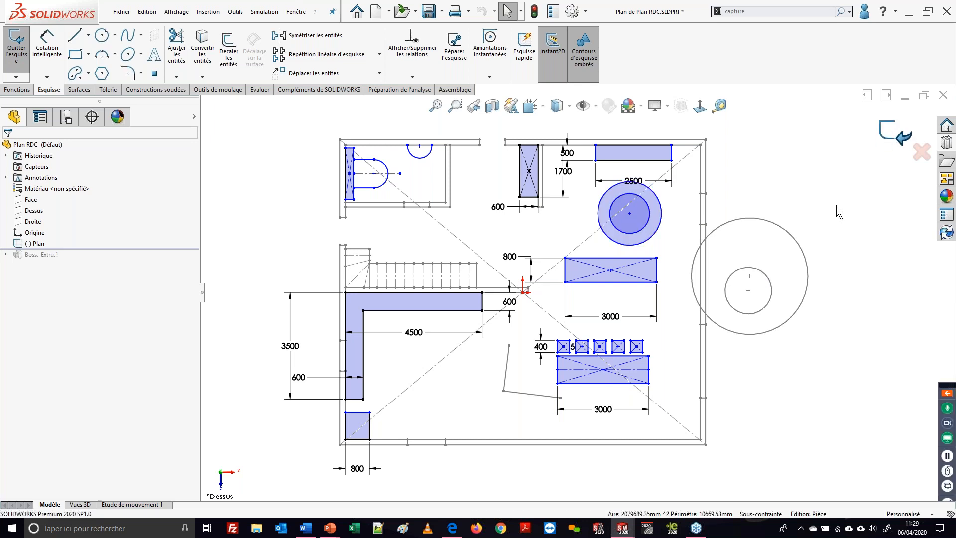
{"action": "left_click", "coordinate": [801, 161]}
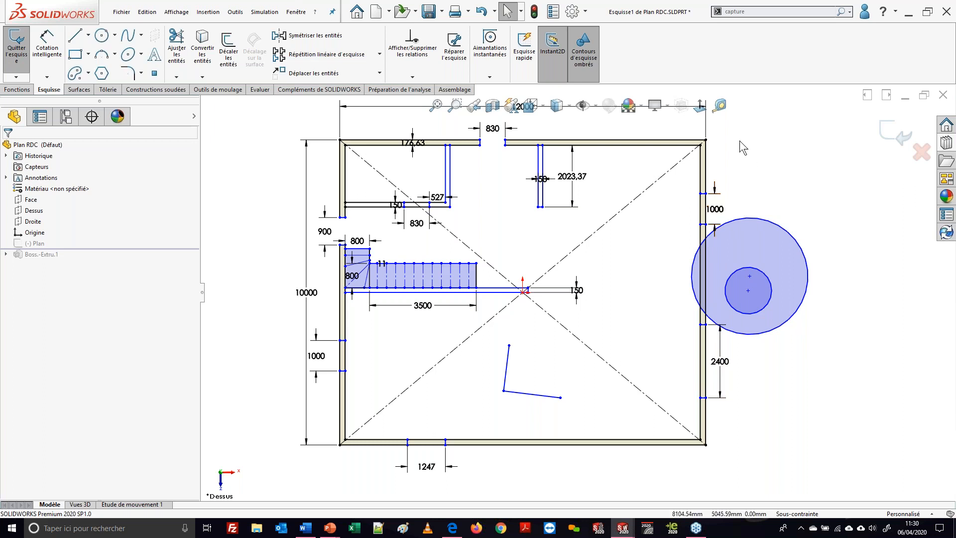
Try to trim both right outer wall lines inside the large circle with the power trim option (Ajustement intelligent)
{"action": "left_click", "coordinate": [177, 47]}
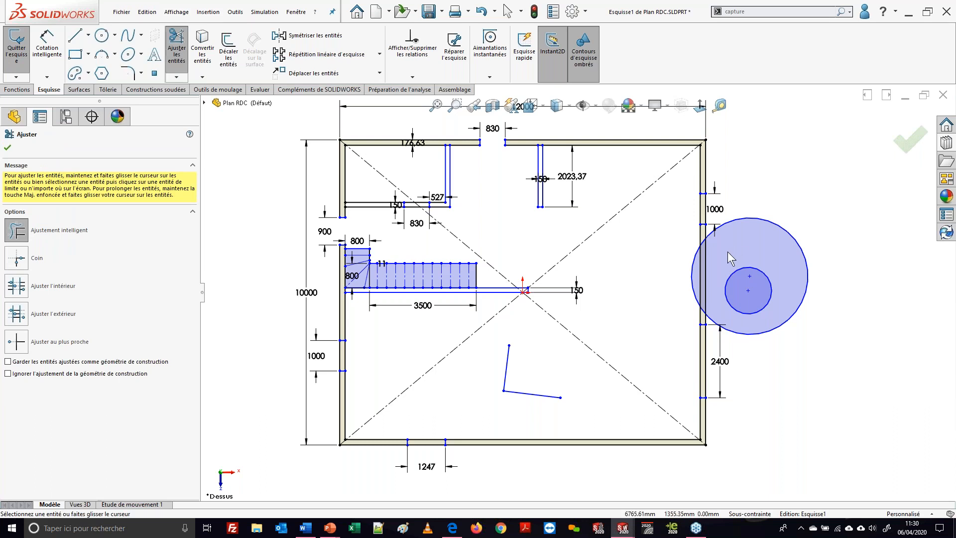
{"action": "scroll", "coordinate": [727, 252], "scroll_direction": "down", "scroll_amount": 2}
{"action": "scroll", "coordinate": [704, 264], "scroll_direction": "down", "scroll_amount": 3}
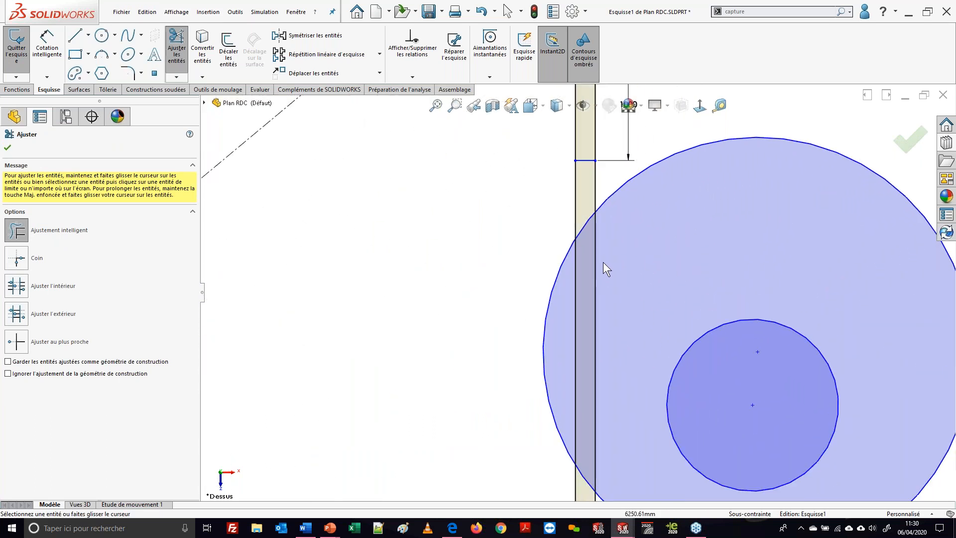
{"action": "left_click_drag", "start_coordinate": [628, 250], "coordinate": [611, 259]}
{"action": "mouse_move", "coordinate": [598, 258]}
{"action": "left_mouse_down"}
{"action": "mouse_move", "coordinate": [577, 266]}
{"action": "mouse_move", "coordinate": [562, 298]}
{"action": "left_mouse_up"}
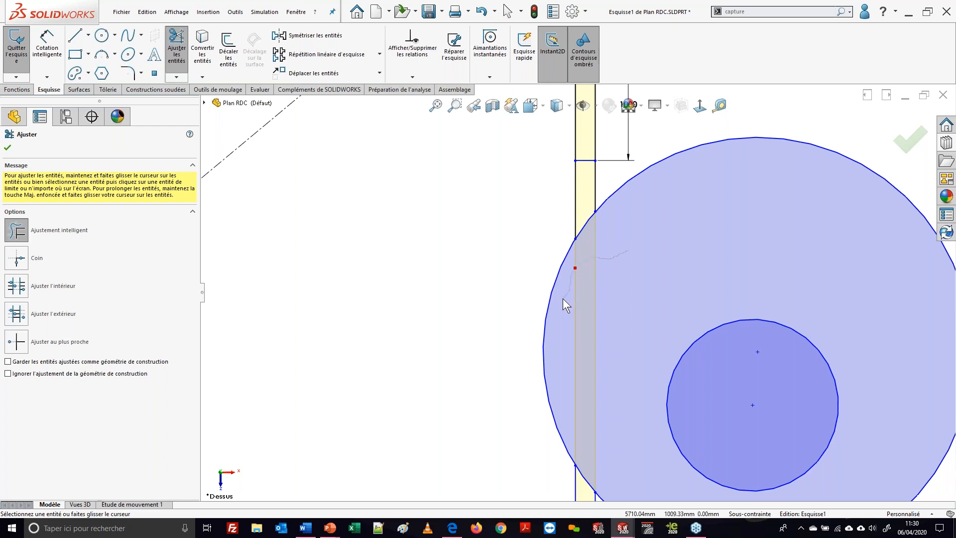
{"action": "mouse_move", "coordinate": [563, 297]}
{"action": "left_mouse_down"}
{"action": "mouse_move", "coordinate": [575, 266]}
{"action": "mouse_move", "coordinate": [596, 256]}
{"action": "left_mouse_up"}
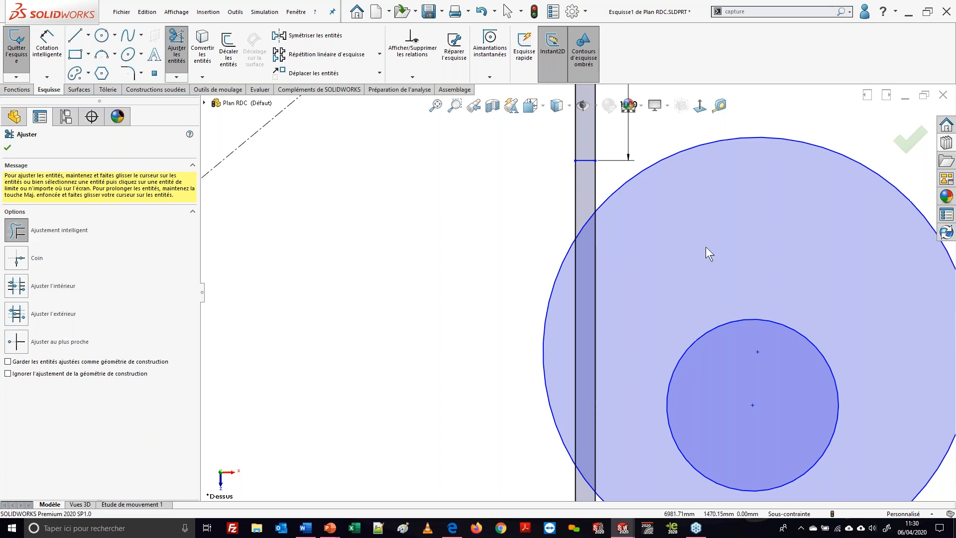
{"action": "scroll", "coordinate": [701, 244], "scroll_direction": "up", "scroll_amount": 3}
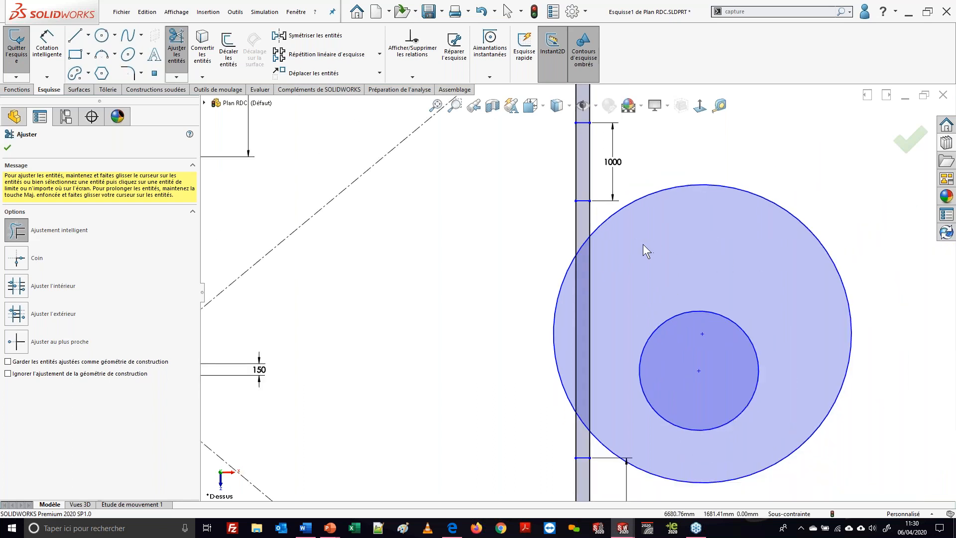
Switch the Trim command to its corner option (Coin) and leave the command
{"action": "left_click", "coordinate": [18, 263]}
{"action": "scroll", "coordinate": [394, 264], "scroll_direction": "up", "scroll_amount": 1}
{"action": "scroll", "coordinate": [396, 268], "scroll_direction": "up", "scroll_amount": 6}
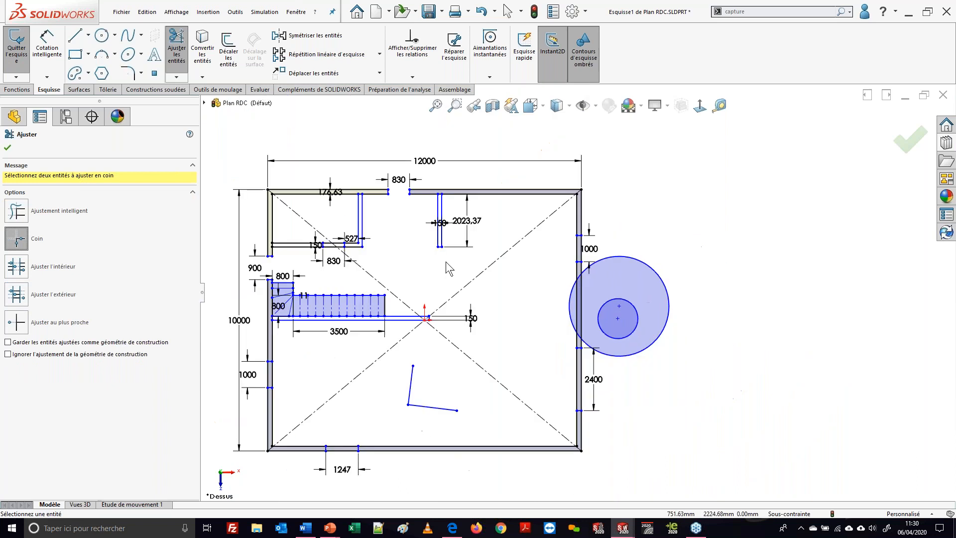
{"action": "scroll", "coordinate": [465, 371], "scroll_direction": "down", "scroll_amount": 3}
{"action": "key", "text": "Escape"}
Swing the free end of the lower line in the perpendicular pair below the origin towards its neighbour and delete that line
{"action": "left_click", "coordinate": [481, 411]}
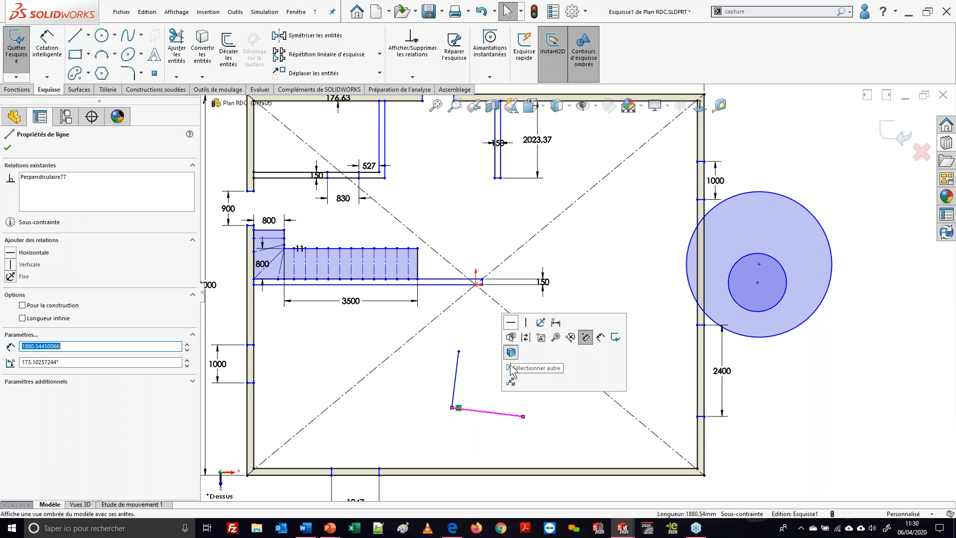
{"action": "key", "text": "Escape"}
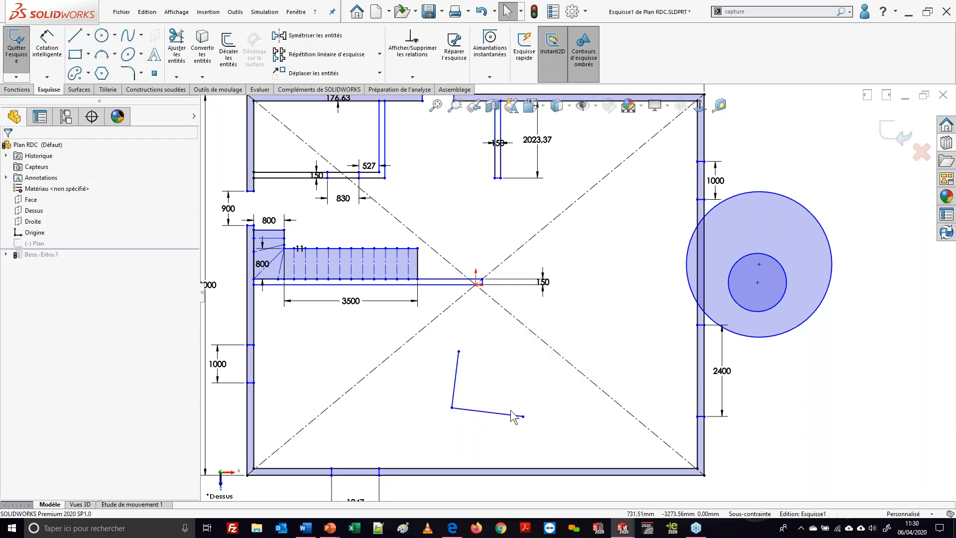
{"action": "left_click_drag", "start_coordinate": [523, 416], "coordinate": [490, 356]}
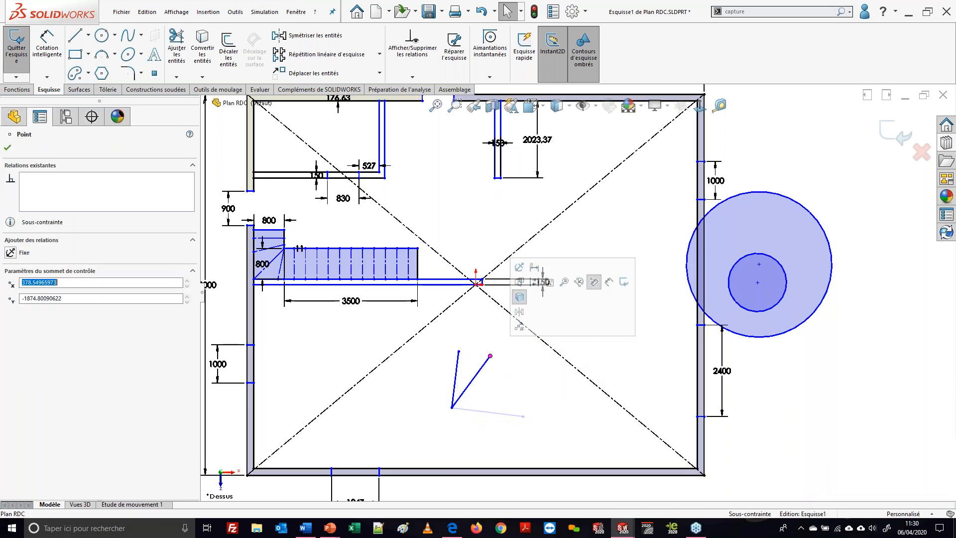
{"action": "scroll", "coordinate": [448, 368], "scroll_direction": "down", "scroll_amount": 3}
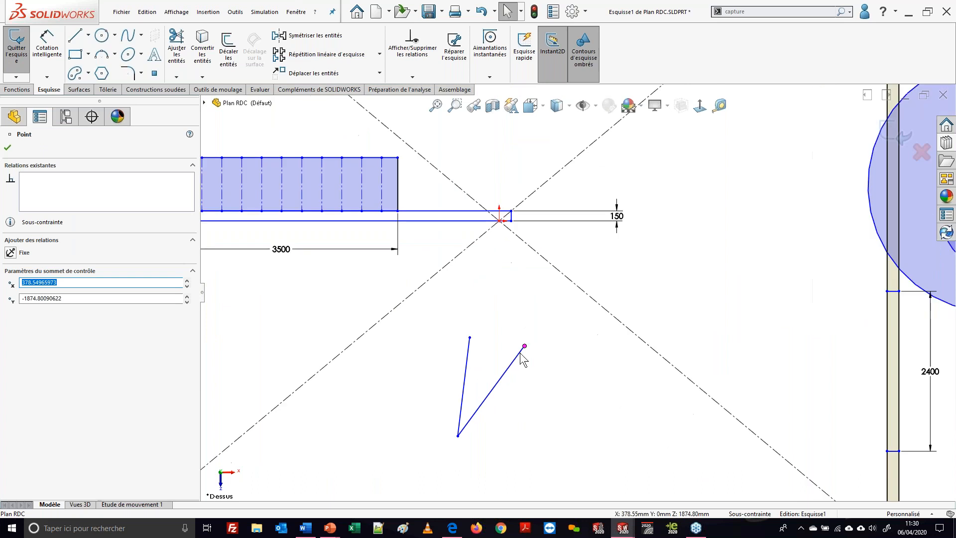
{"action": "left_click", "coordinate": [470, 426]}
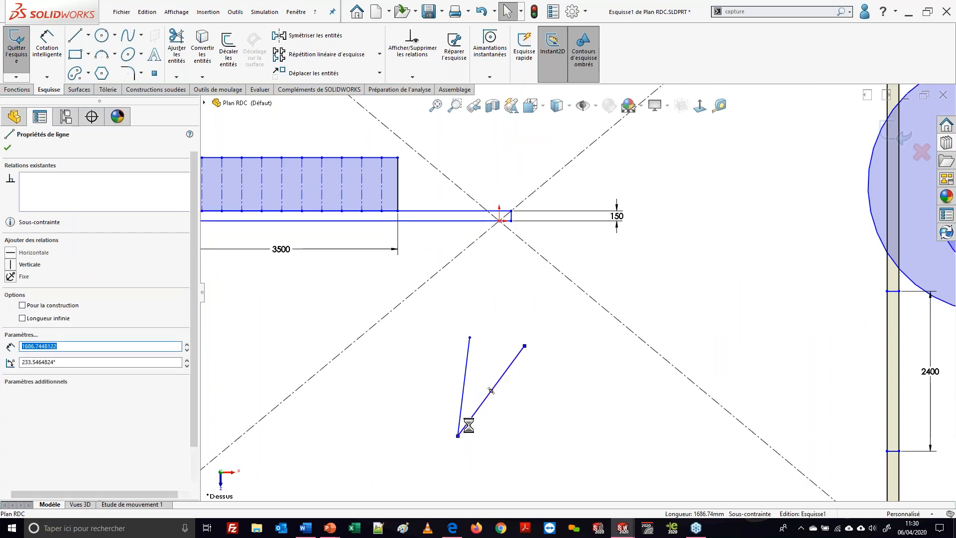
{"action": "key", "text": "Delete"}
Sketch a separate oblique line about 1005 mm long beside the remaining free line below the origin
{"action": "right_click_drag", "start_coordinate": [557, 360], "coordinate": [515, 392]}
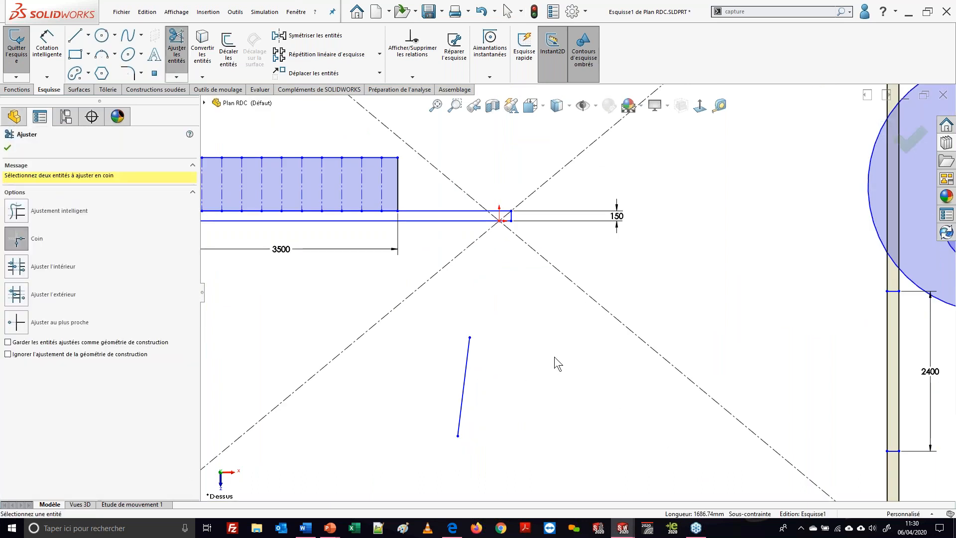
{"action": "key", "text": "Escape"}
{"action": "right_click_drag", "start_coordinate": [554, 356], "coordinate": [509, 367]}
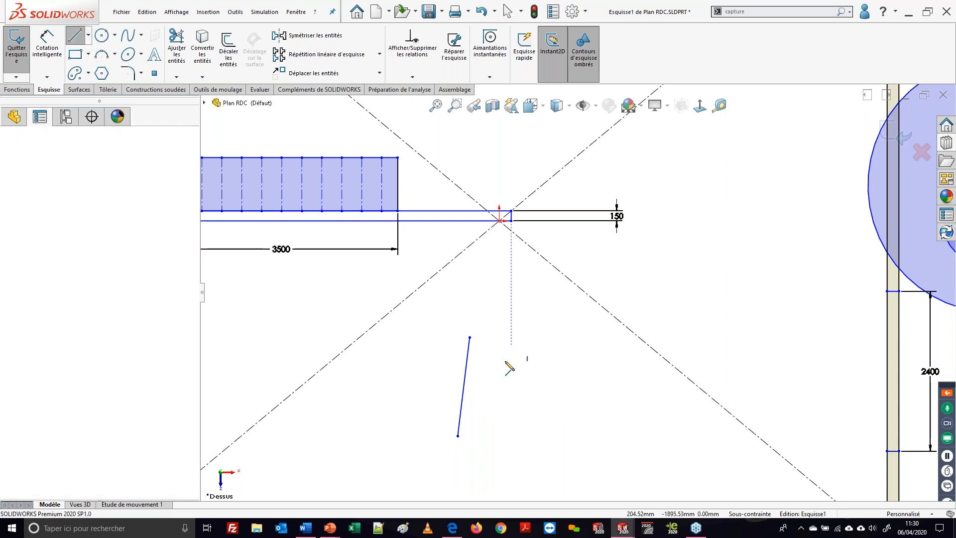
{"action": "left_click", "coordinate": [510, 345]}
{"action": "left_click", "coordinate": [480, 405]}
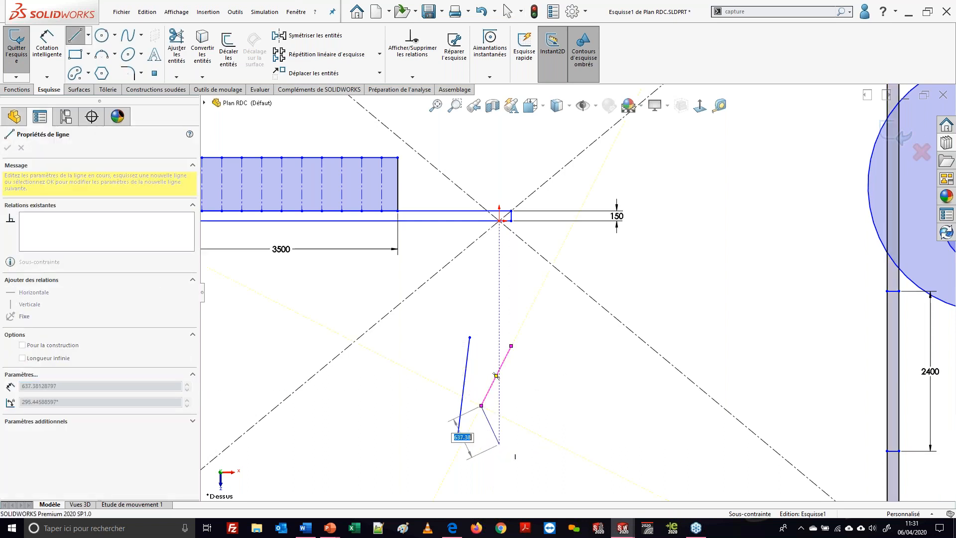
{"action": "key", "text": "Escape"}
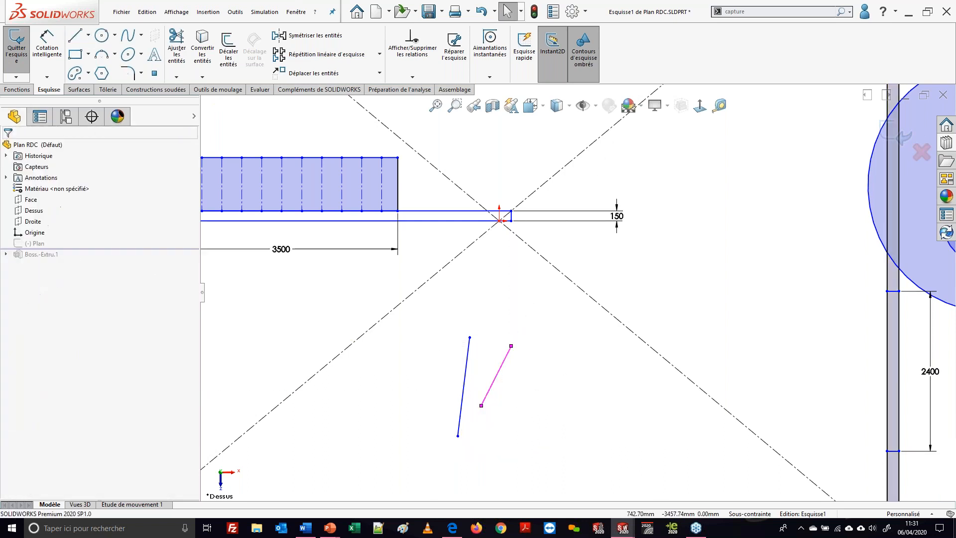
Extend the two separate lines below the origin to a shared corner with the corner trim option
{"action": "left_click", "coordinate": [182, 42]}
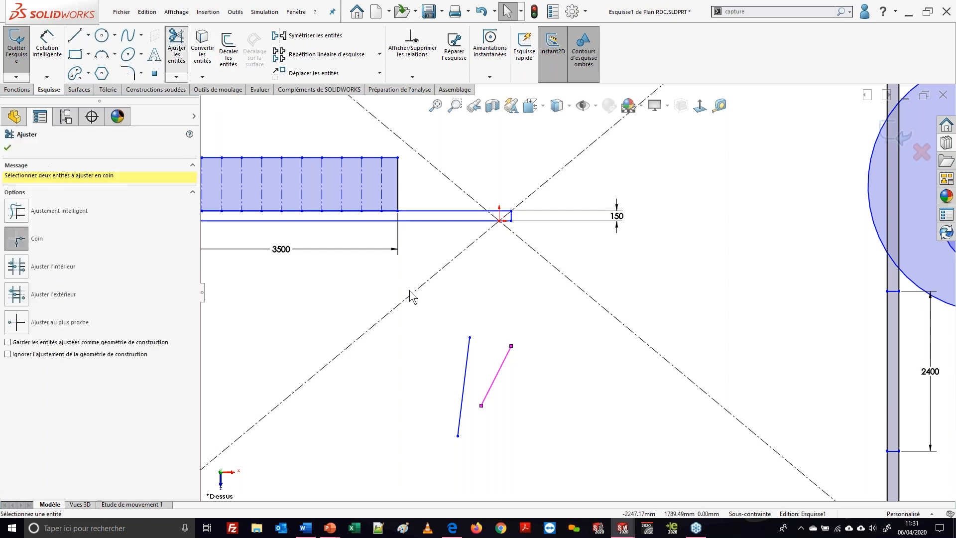
{"action": "left_click", "coordinate": [502, 367]}
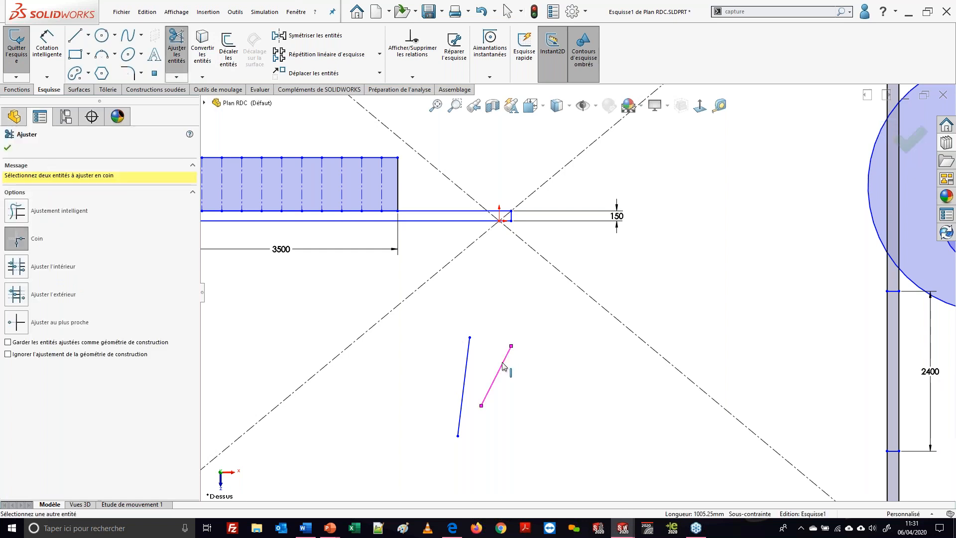
{"action": "left_click", "coordinate": [468, 364]}
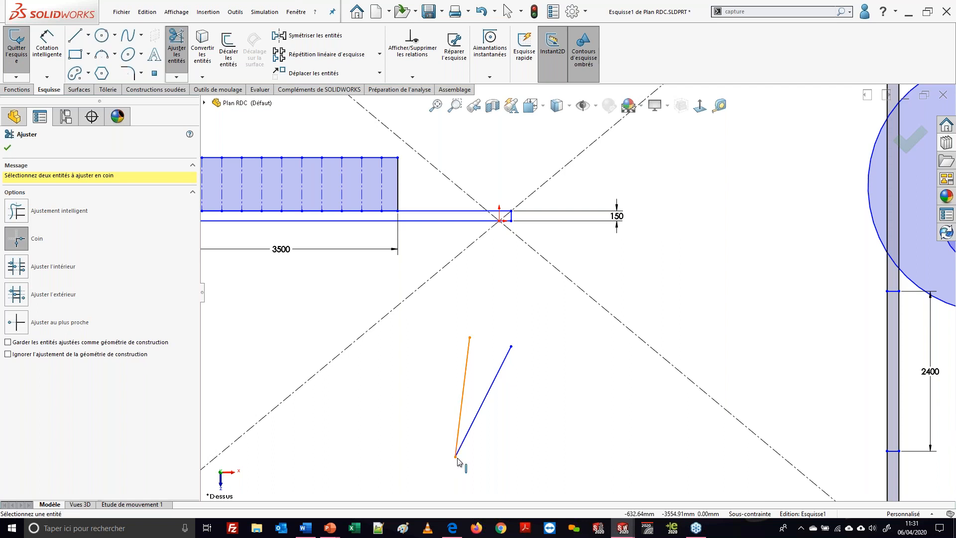
{"action": "scroll", "coordinate": [500, 395], "scroll_direction": "up", "scroll_amount": 3}
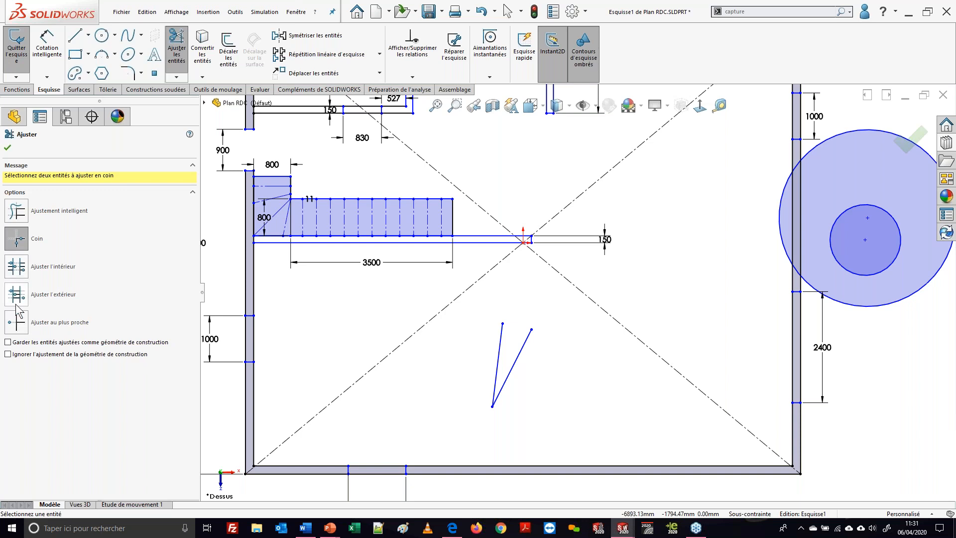
Try to remove the right wall lines inside the large circle with the trim-inside option (Ajuster l'intérieur)
{"action": "left_click", "coordinate": [20, 267]}
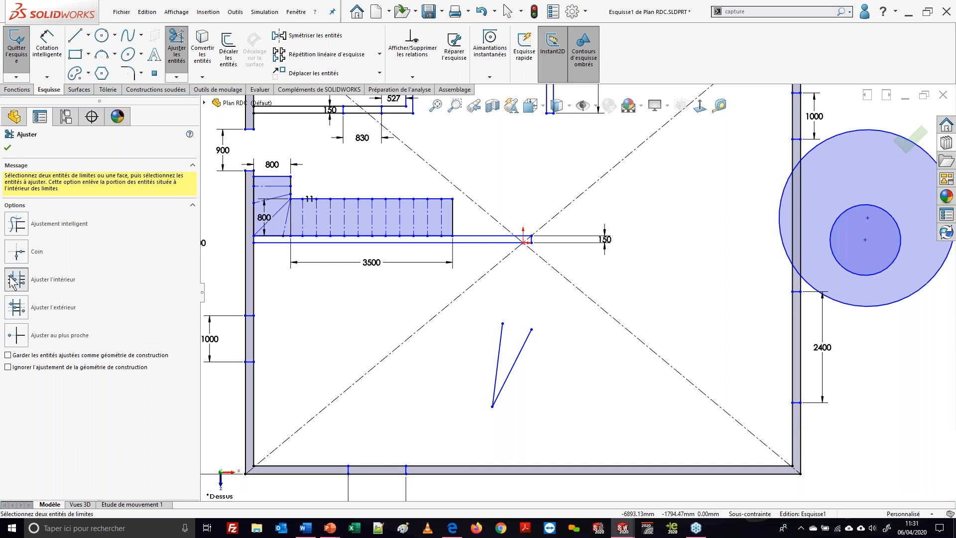
{"action": "scroll", "coordinate": [547, 272], "scroll_direction": "down", "scroll_amount": 2}
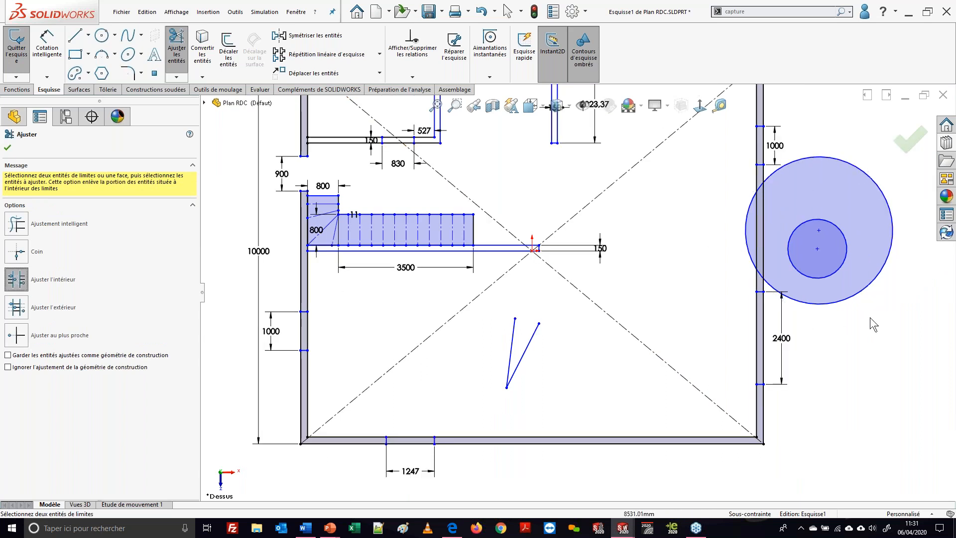
{"action": "left_click", "coordinate": [841, 164]}
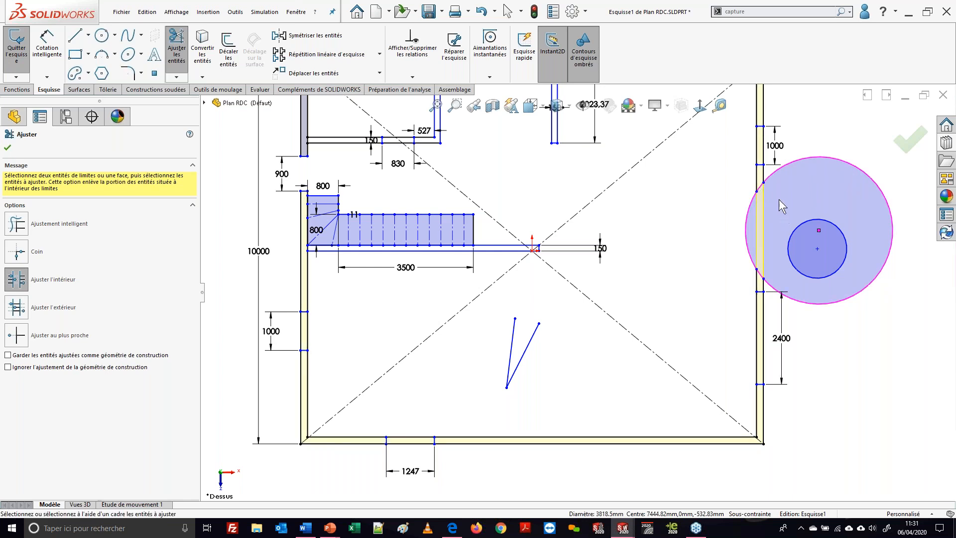
{"action": "scroll", "coordinate": [767, 195], "scroll_direction": "down", "scroll_amount": 2}
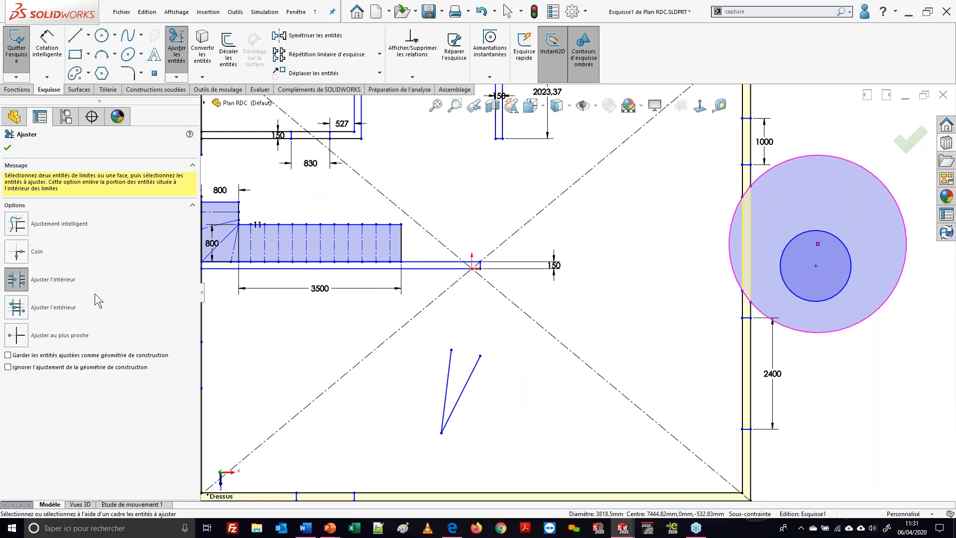
{"action": "key", "text": "Escape"}
{"action": "key", "text": "Escape"}
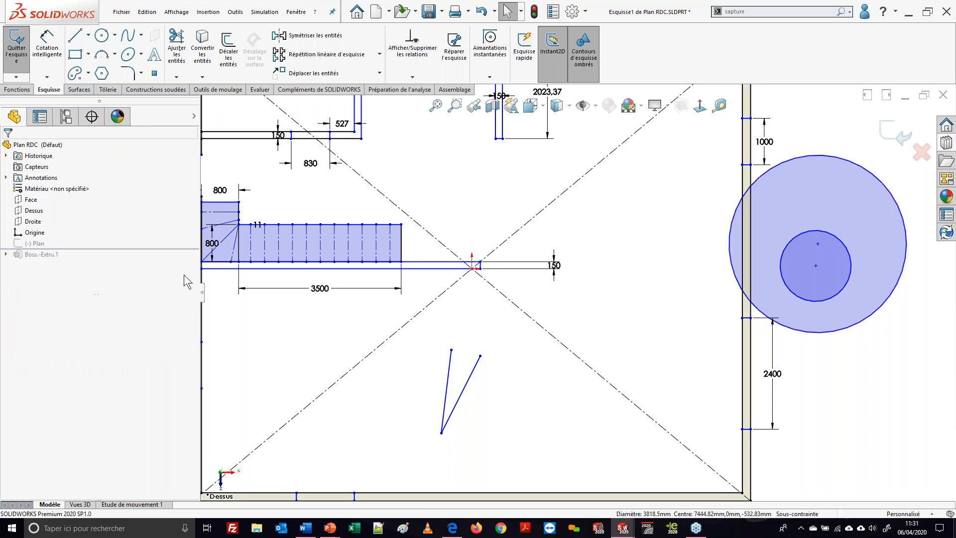
Try to remove the right wall line outside the large circle with the trim-outside option (Ajuster l'extérieur)
{"action": "left_click", "coordinate": [177, 50]}
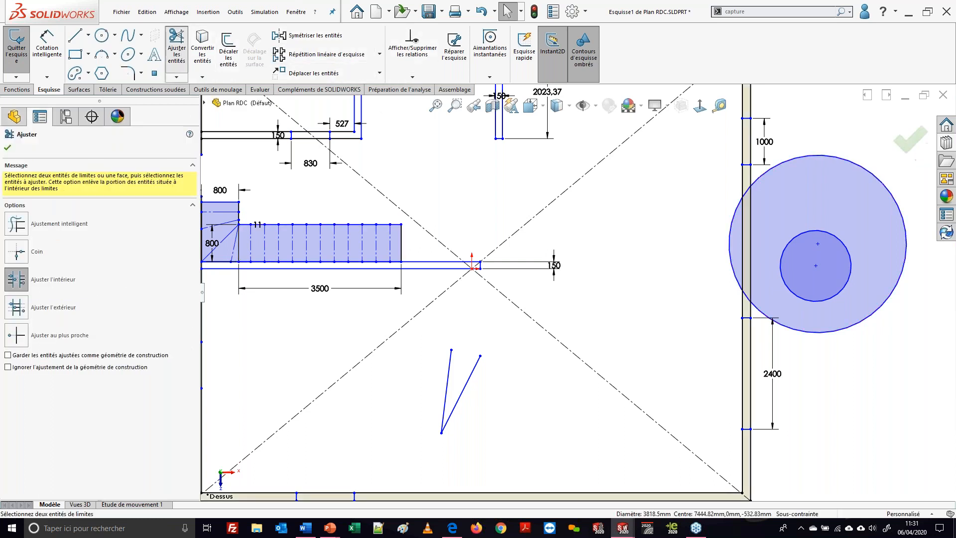
{"action": "left_click", "coordinate": [16, 307]}
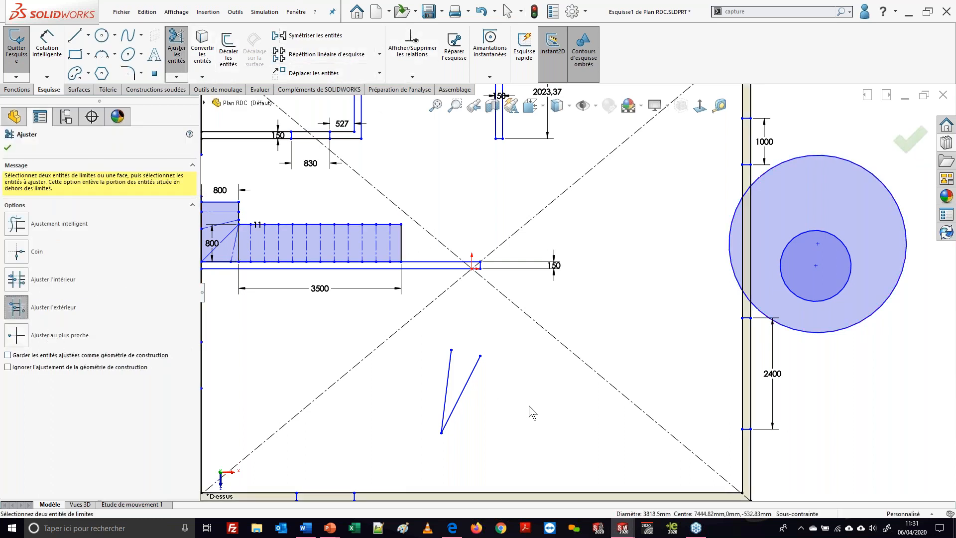
{"action": "left_click", "coordinate": [837, 161]}
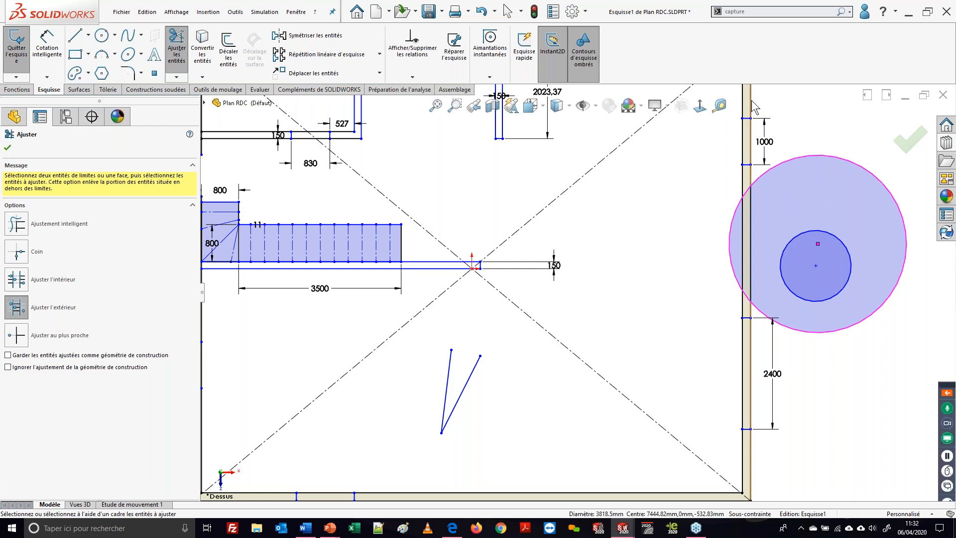
{"action": "left_click", "coordinate": [742, 142]}
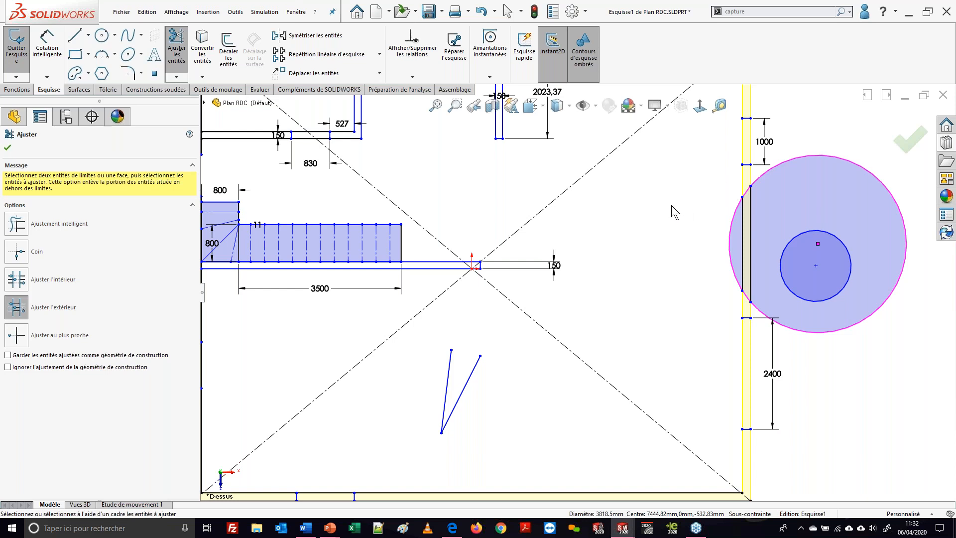
{"action": "key", "text": "Escape"}
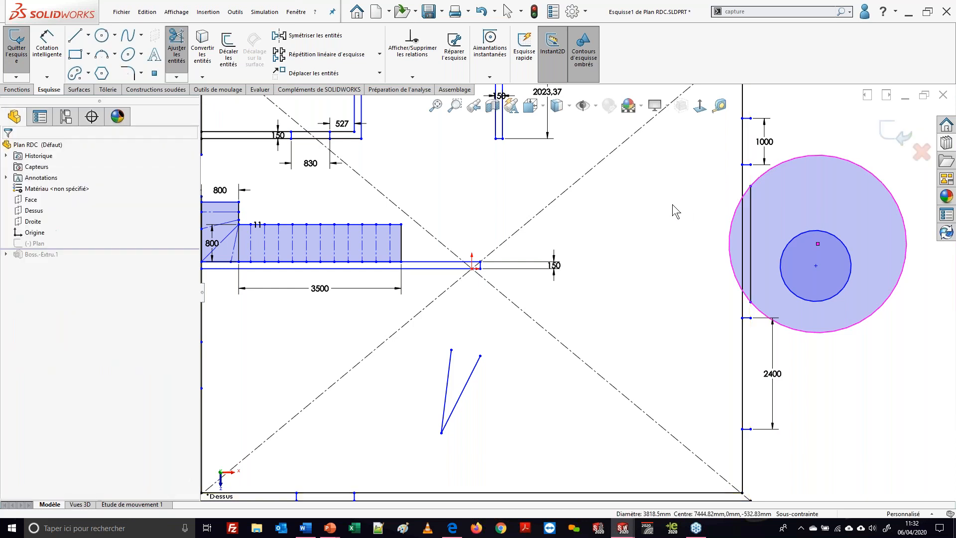
Trim the right oblique line below the origin with smart trim (Ajustement intelligent), keeping trimmed entities as construction geometry
{"action": "left_click", "coordinate": [177, 48]}
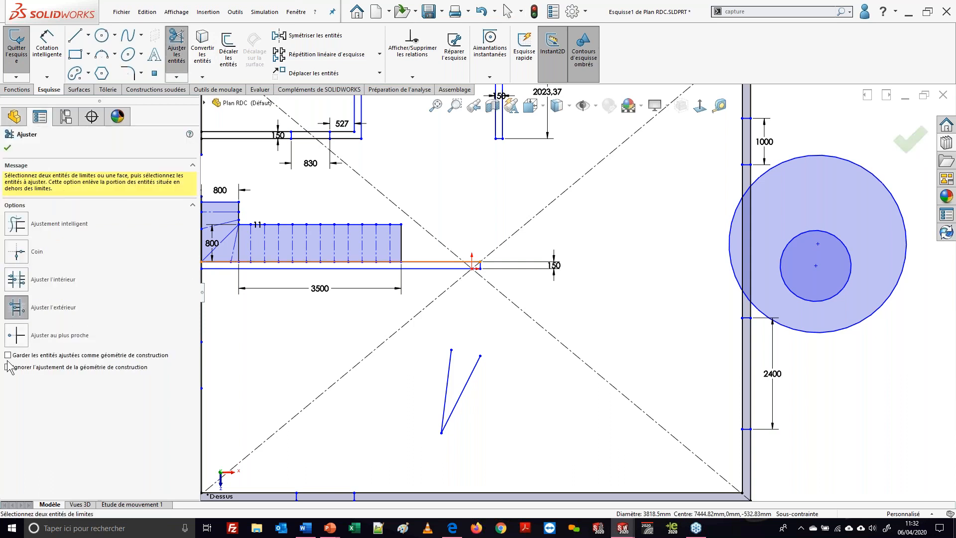
{"action": "left_click", "coordinate": [20, 232]}
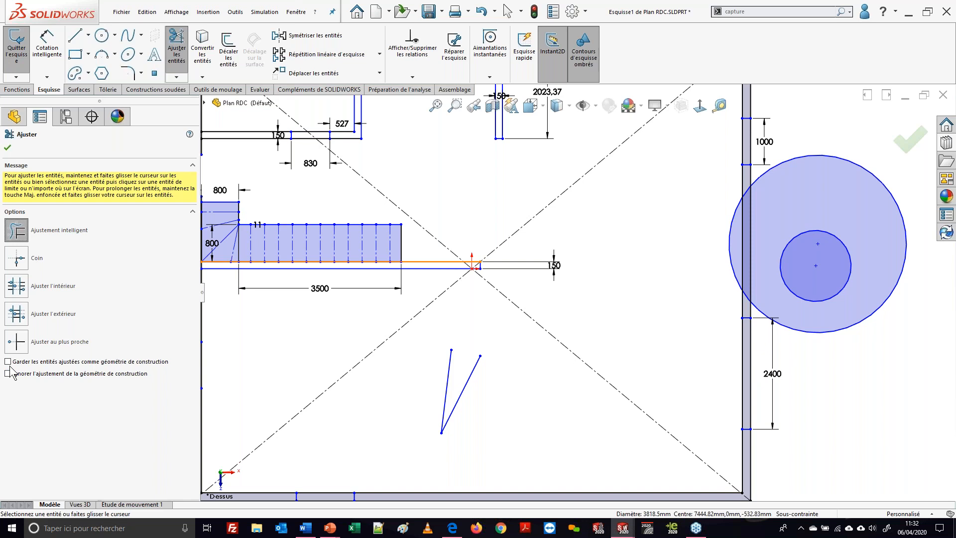
{"action": "left_click", "coordinate": [16, 361]}
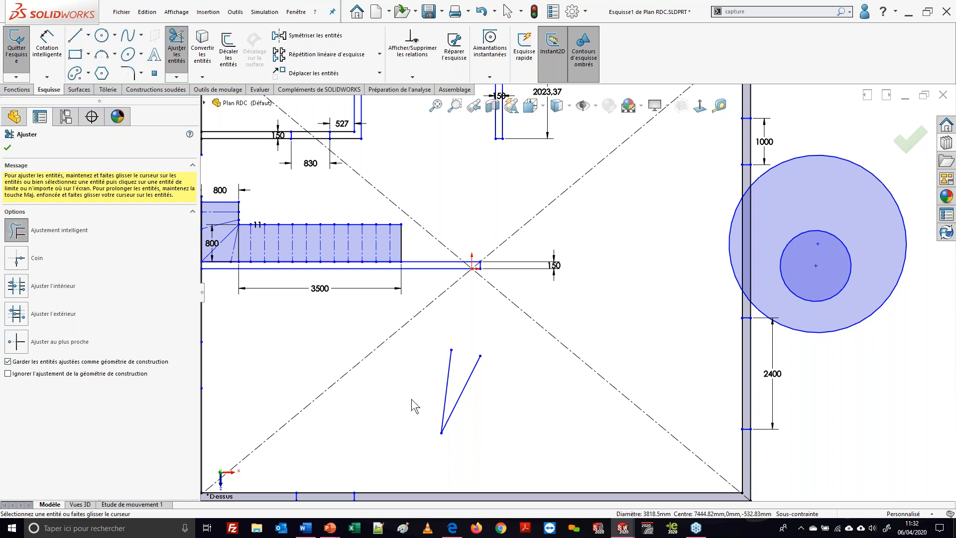
{"action": "mouse_move", "coordinate": [489, 402]}
{"action": "left_mouse_down"}
{"action": "mouse_move", "coordinate": [478, 379]}
{"action": "mouse_move", "coordinate": [503, 407]}
{"action": "left_mouse_up"}
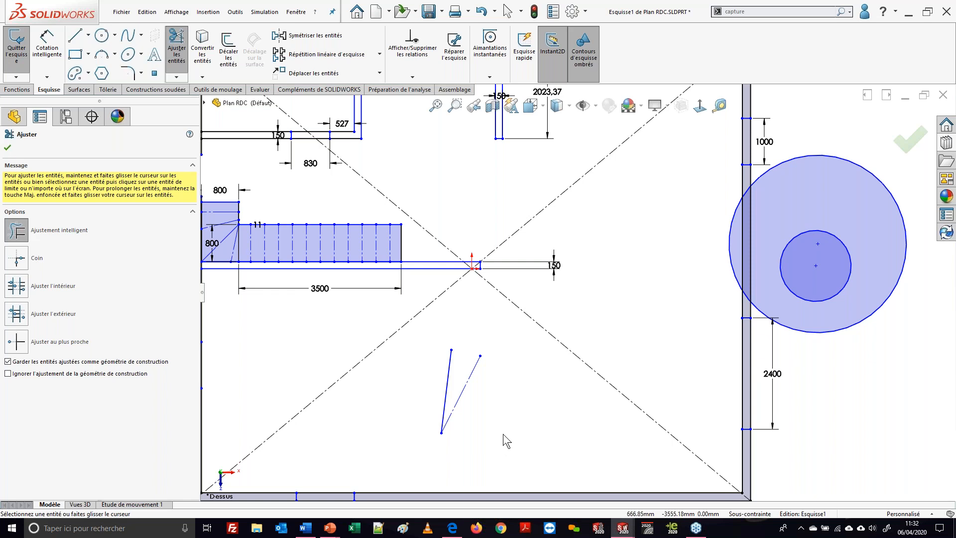
{"action": "key", "text": "Escape"}
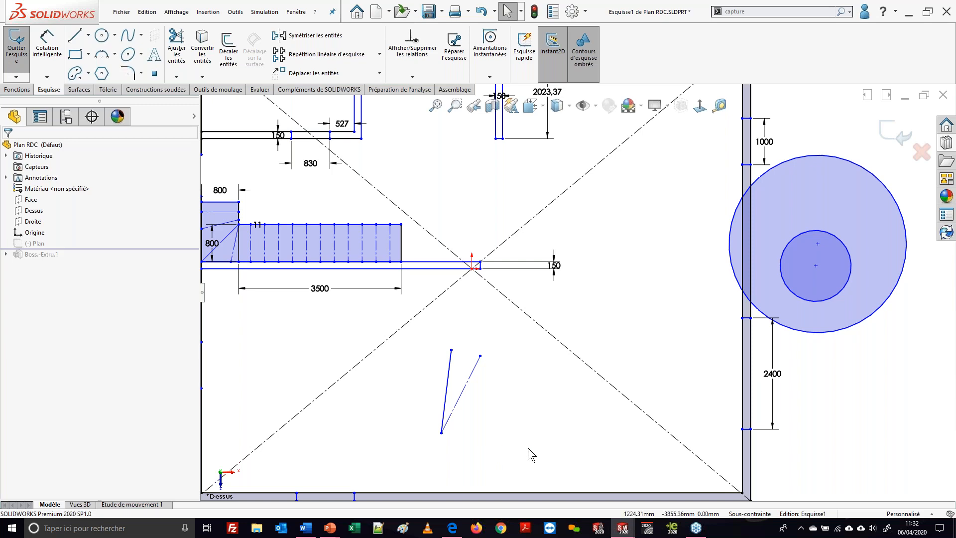
Switch to the presentation, advance to the slide on sketch dimensions (Côtes), and return to the SOLIDWORKS sketch
{"action": "key", "text": "super+Tab"}
{"action": "left_click", "coordinate": [442, 173]}
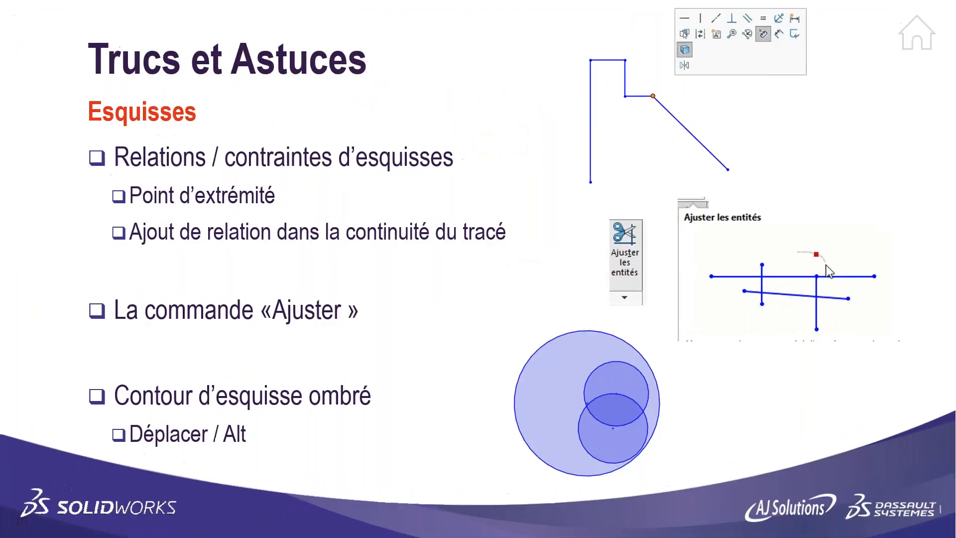
{"action": "key", "text": "Right"}
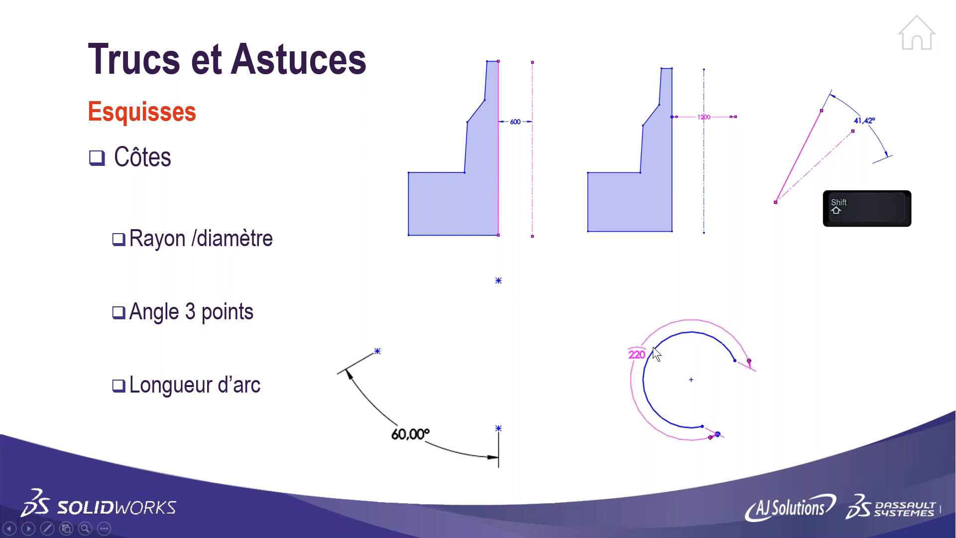
{"action": "key", "text": "super+Tab"}
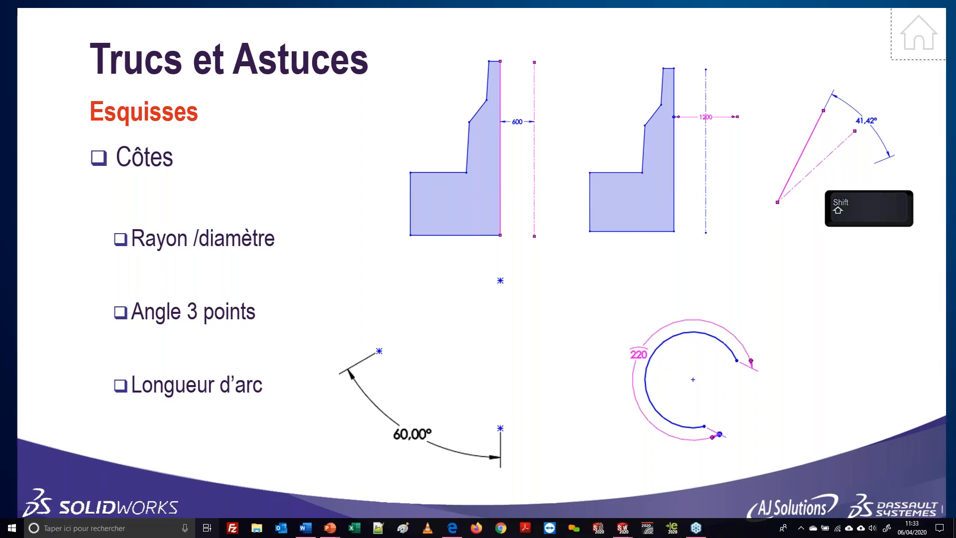
{"action": "left_click", "coordinate": [426, 163]}
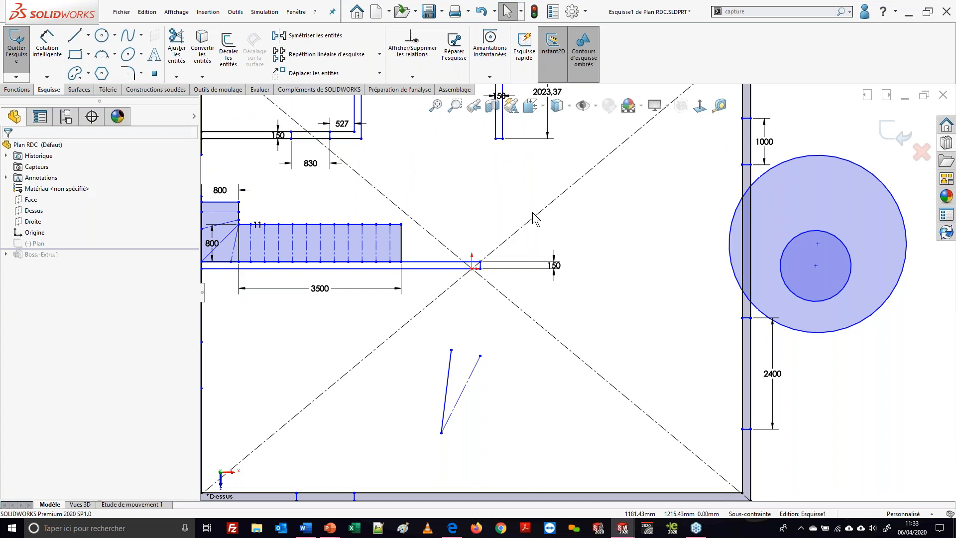
{"action": "scroll", "coordinate": [544, 317], "scroll_direction": "up", "scroll_amount": 1}
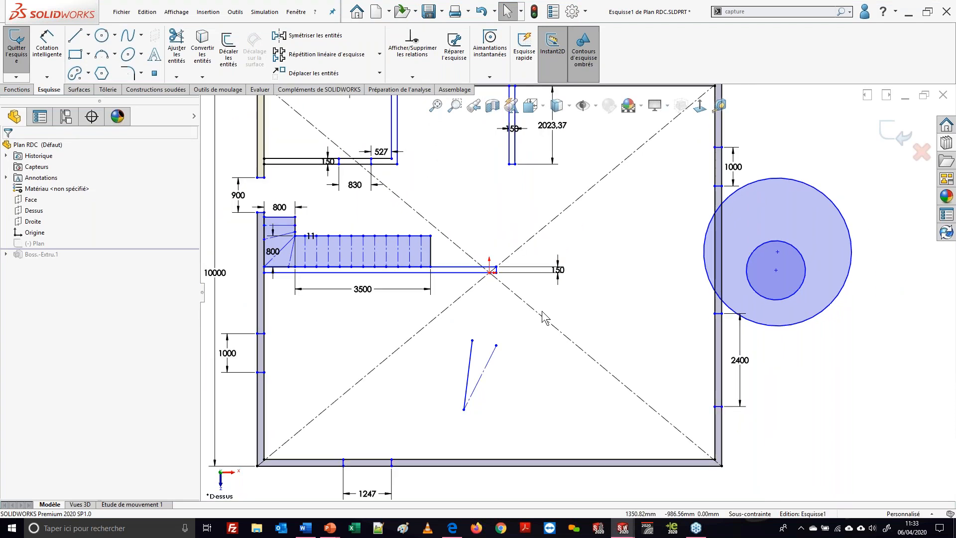
{"action": "scroll", "coordinate": [544, 317], "scroll_direction": "down", "scroll_amount": 3}
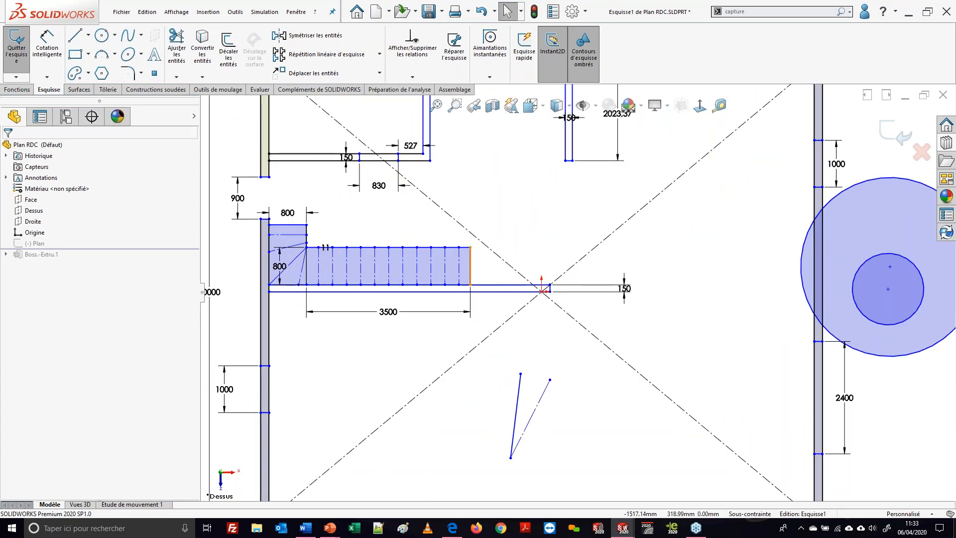
{"action": "scroll", "coordinate": [490, 273], "scroll_direction": "down", "scroll_amount": 1}
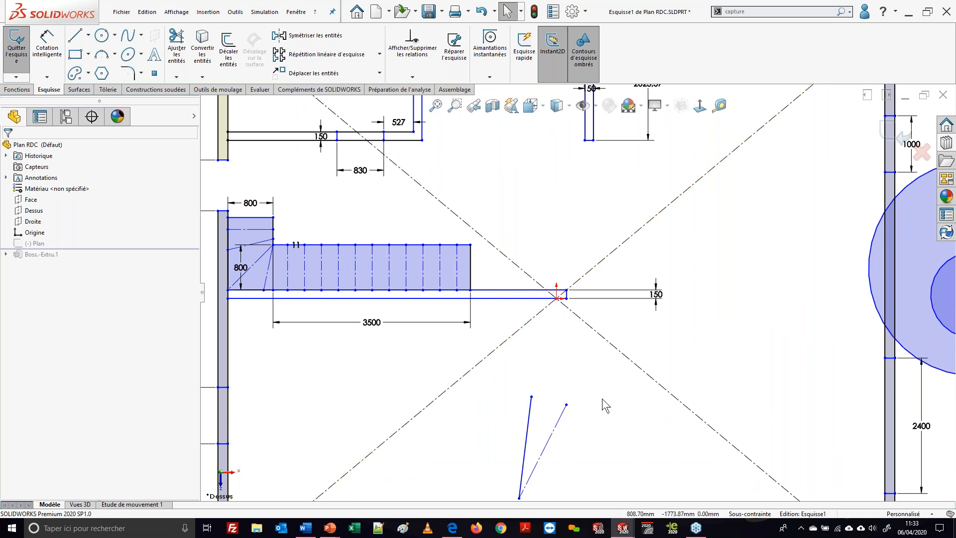
{"action": "left_click", "coordinate": [46, 44]}
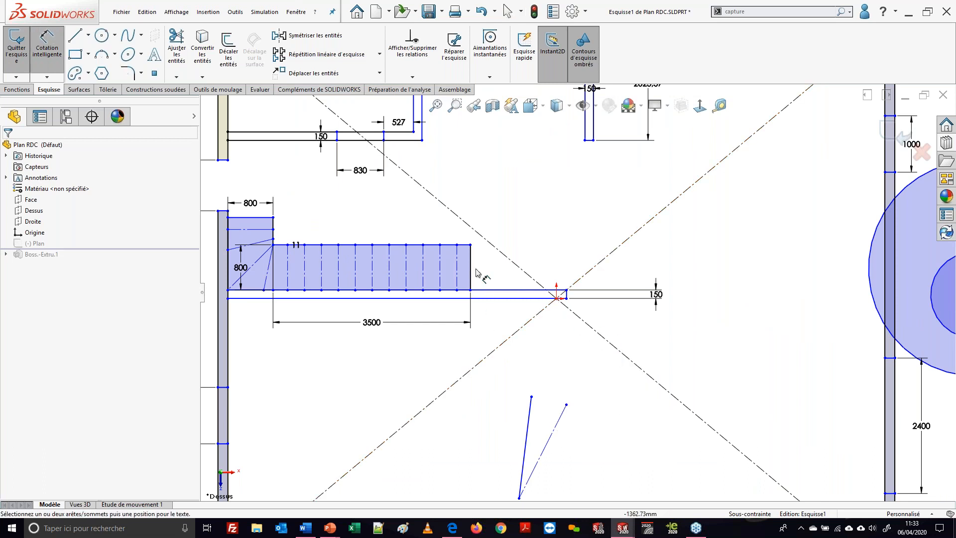
{"action": "left_click", "coordinate": [433, 245]}
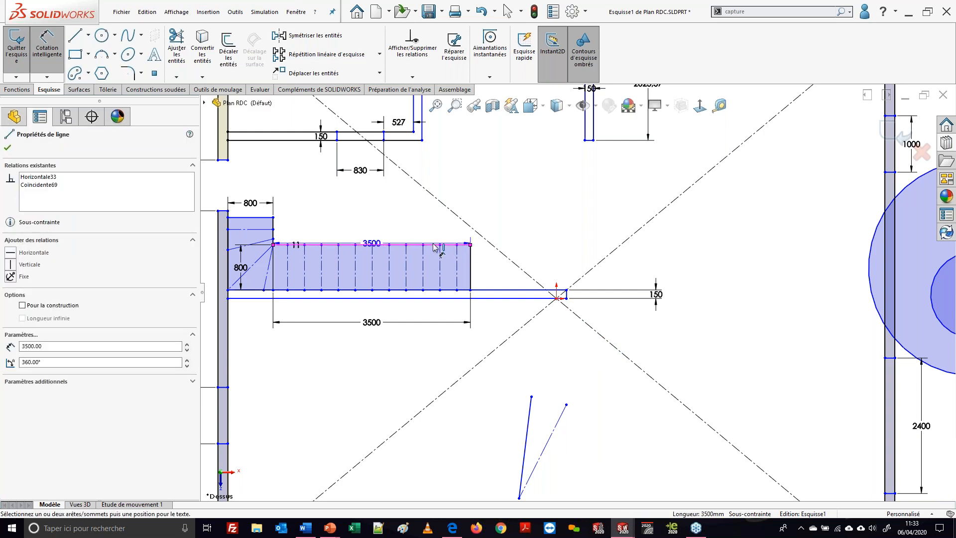
{"action": "key", "text": "Escape"}
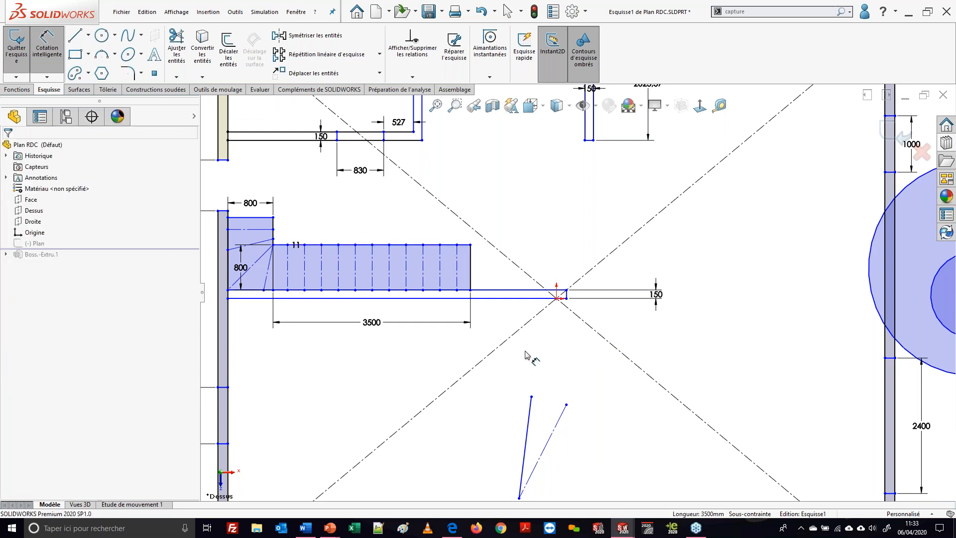
{"action": "scroll", "coordinate": [526, 353], "scroll_direction": "up", "scroll_amount": 4}
{"action": "scroll", "coordinate": [552, 398], "scroll_direction": "down", "scroll_amount": 3}
{"action": "key", "text": "Escape"}
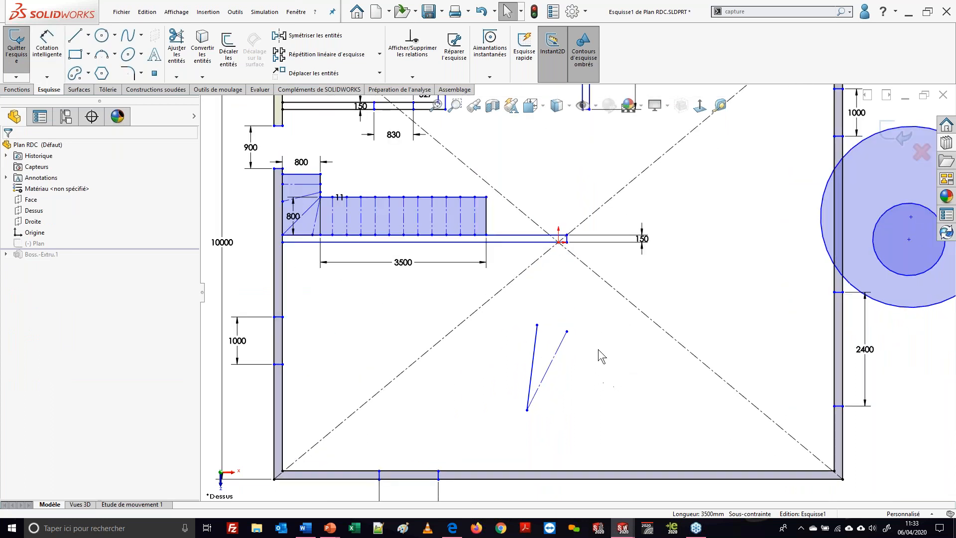
Sketch a vertical line about 1807 mm long beside the two oblique lines below the origin
{"action": "key", "text": "s"}
{"action": "left_click", "coordinate": [752, 397]}
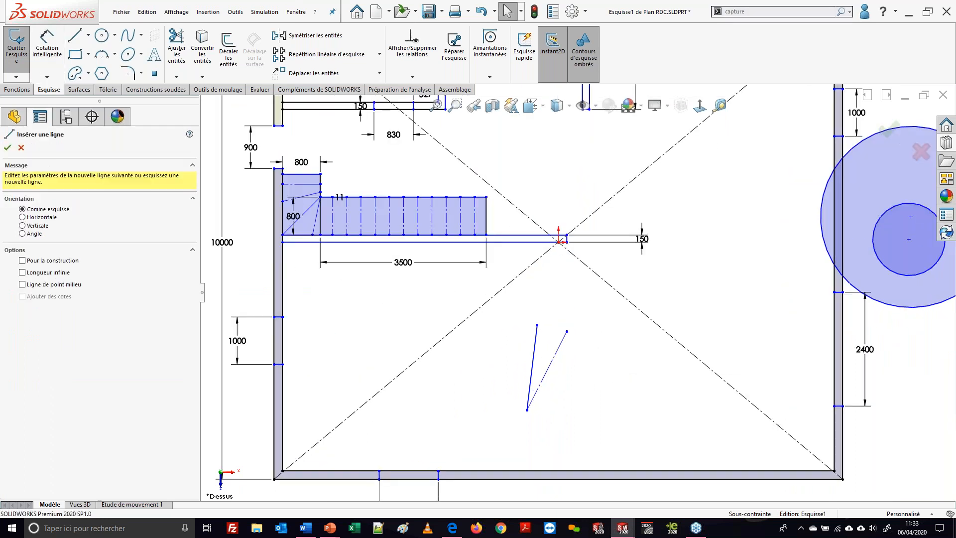
{"action": "left_click_drag", "start_coordinate": [593, 357], "coordinate": [593, 443]}
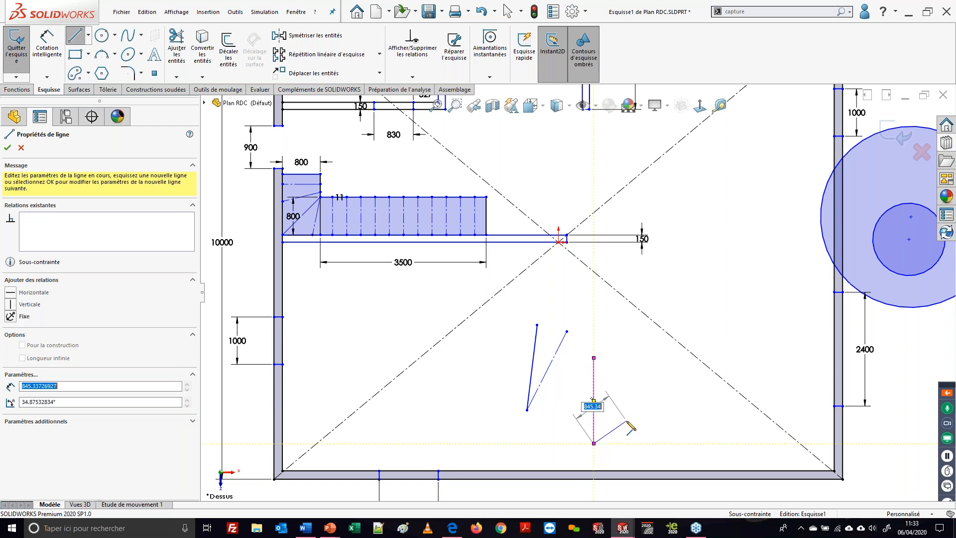
Sketch a vertical construction line about 1912 mm long to the right of the new vertical line
{"action": "key", "text": "s"}
{"action": "left_click", "coordinate": [785, 420]}
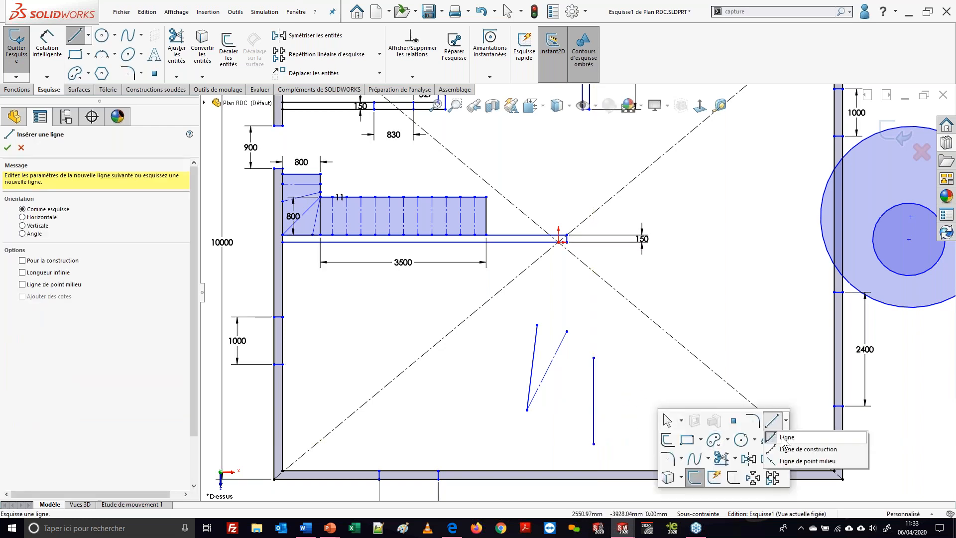
{"action": "left_click", "coordinate": [804, 443]}
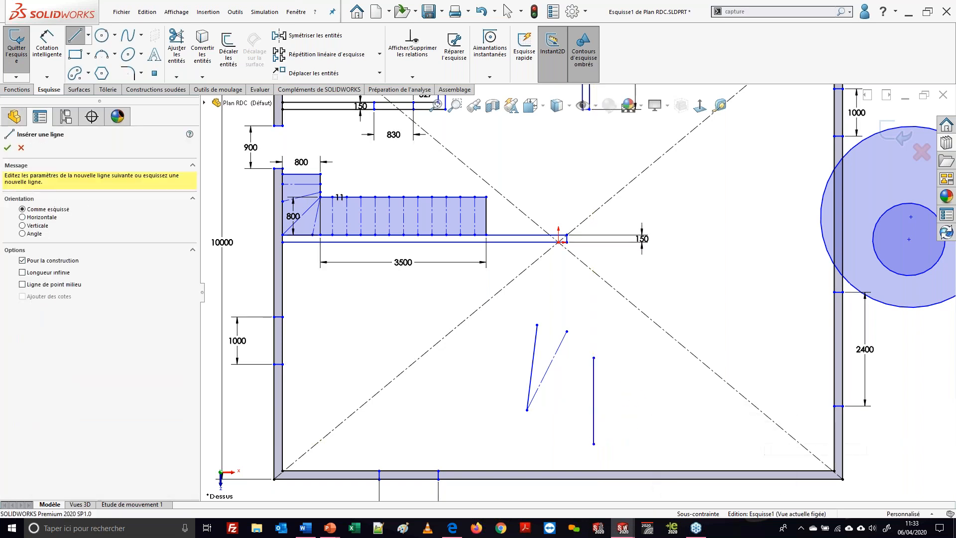
{"action": "left_click", "coordinate": [629, 358]}
{"action": "left_click", "coordinate": [628, 448]}
{"action": "key", "text": "Escape"}
Try a doubled-distance (diameter) dimension between the vertical construction line and the solid vertical line
{"action": "right_click_drag", "start_coordinate": [666, 426], "coordinate": [665, 351]}
{"action": "left_click", "coordinate": [628, 381]}
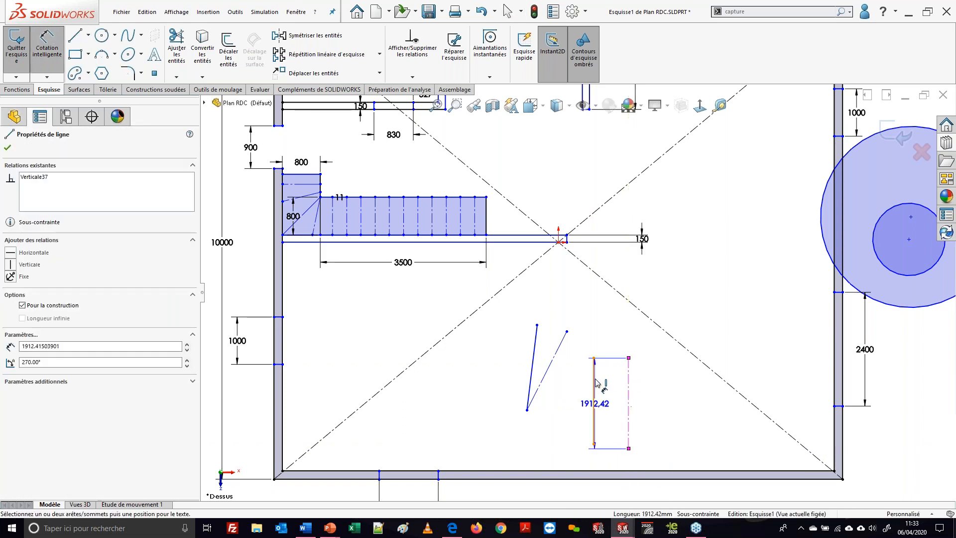
{"action": "left_click", "coordinate": [593, 383]}
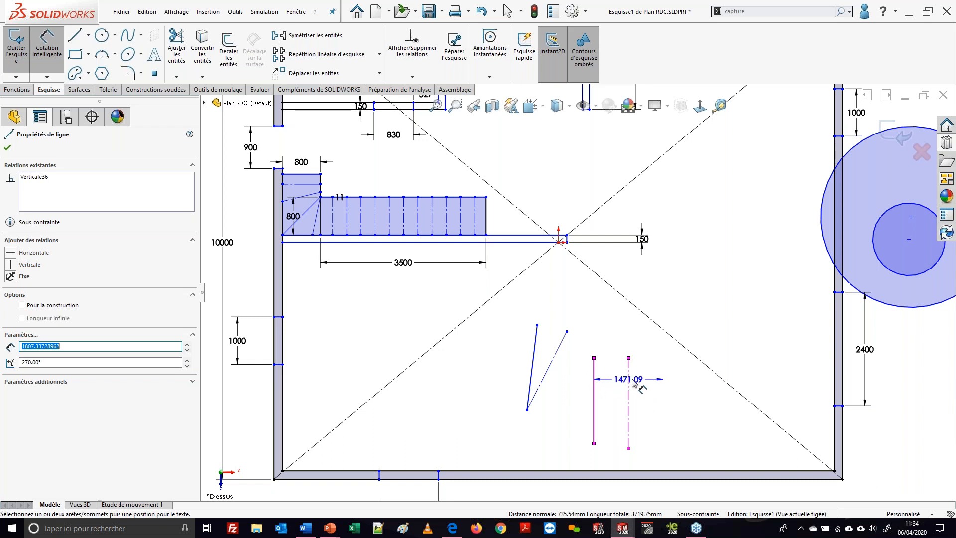
{"action": "key", "text": "Escape"}
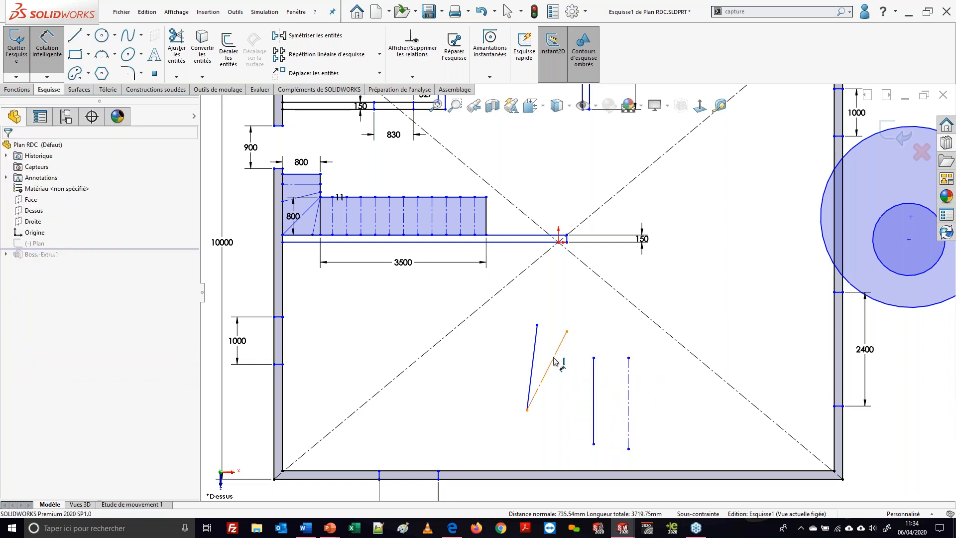
Try a doubled angle dimension between the solid oblique line and the oblique construction line
{"action": "left_click", "coordinate": [533, 349]}
{"action": "left_click", "coordinate": [554, 363]}
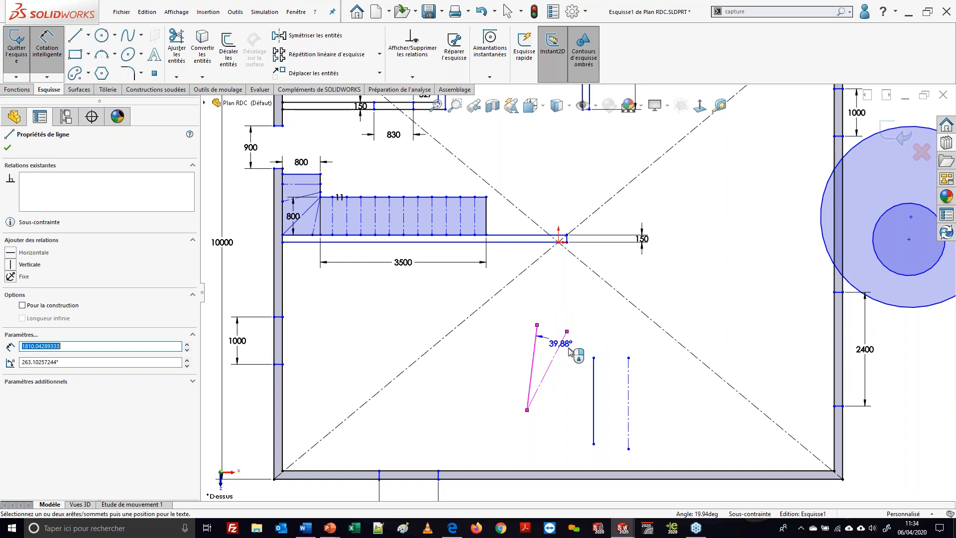
{"action": "key", "text": "Escape"}
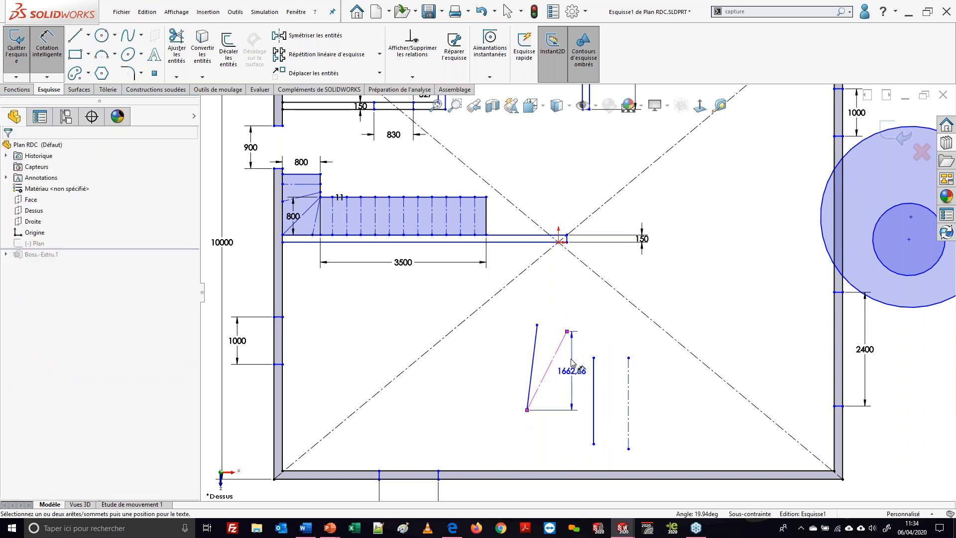
{"action": "key", "text": "Escape"}
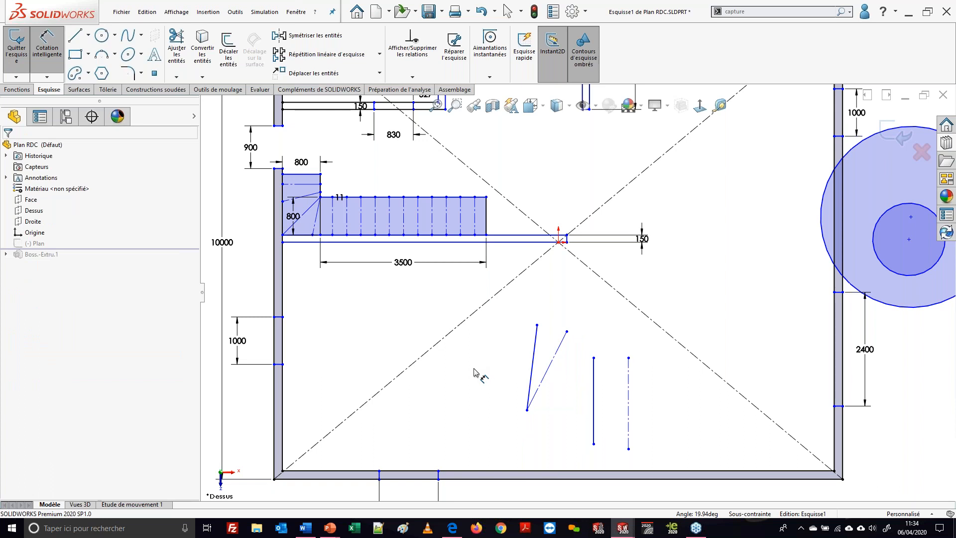
{"action": "key", "text": "Escape"}
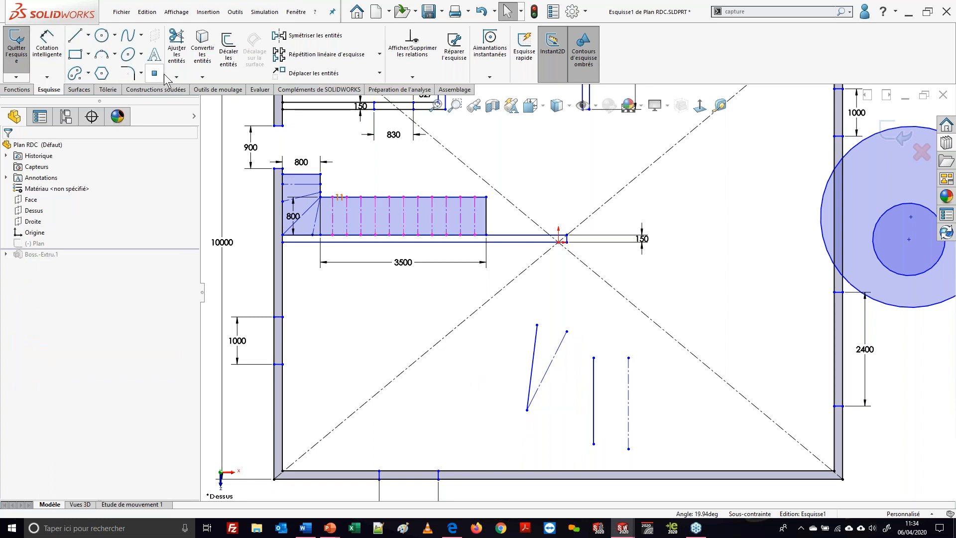
Place three sketch points in a triangular arrangement in the open area below the staircase
{"action": "left_click", "coordinate": [155, 73]}
{"action": "left_click", "coordinate": [365, 357]}
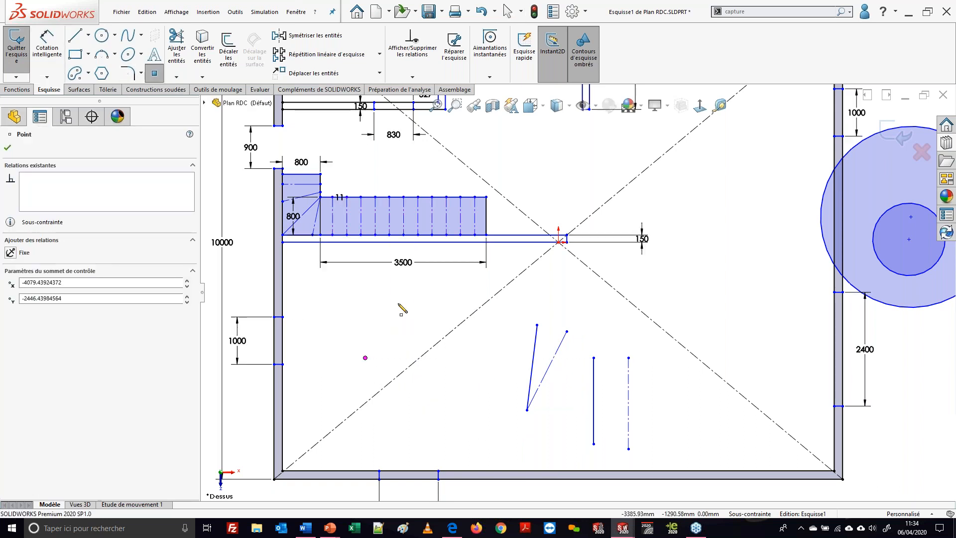
{"action": "left_click", "coordinate": [413, 341]}
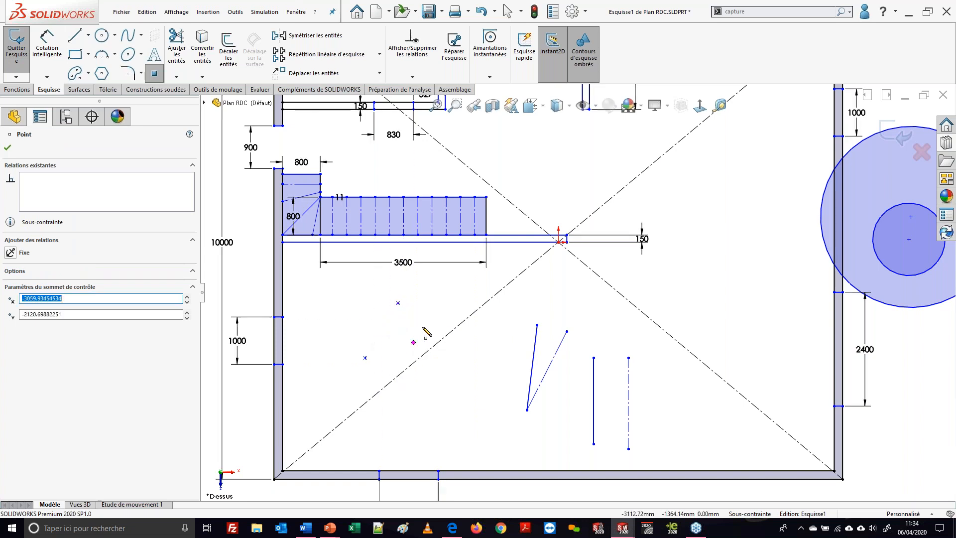
{"action": "key", "text": "Escape"}
Add a three-point angle dimension to the sketch points, using the upper point as the vertex and leaving its value unedited
{"action": "right_click_drag", "start_coordinate": [457, 423], "coordinate": [463, 334]}
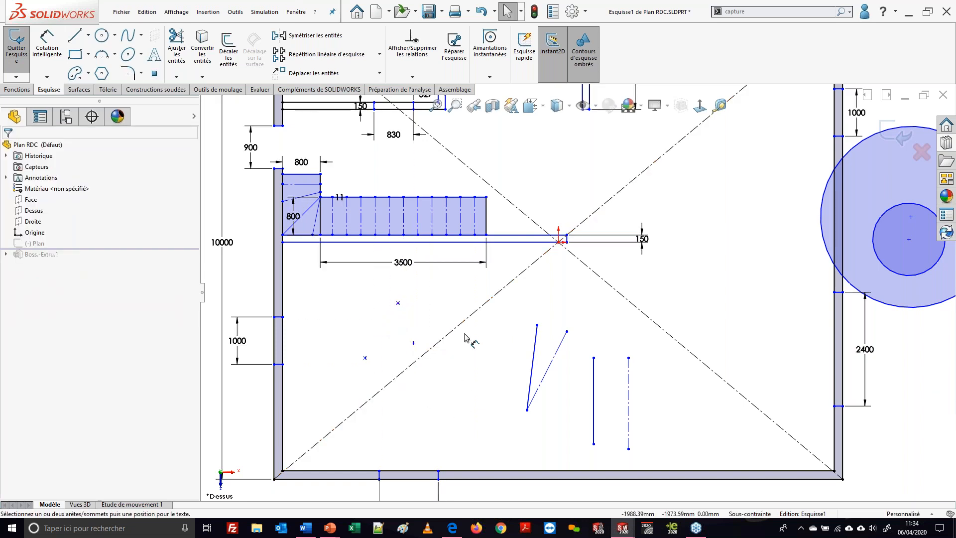
{"action": "left_click", "coordinate": [397, 303]}
{"action": "left_click", "coordinate": [365, 357]}
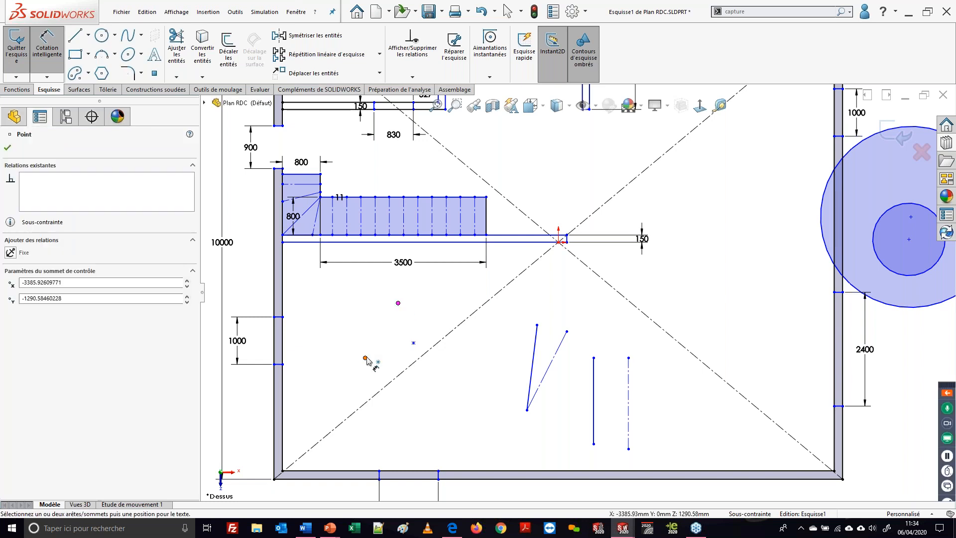
{"action": "left_click", "coordinate": [413, 342]}
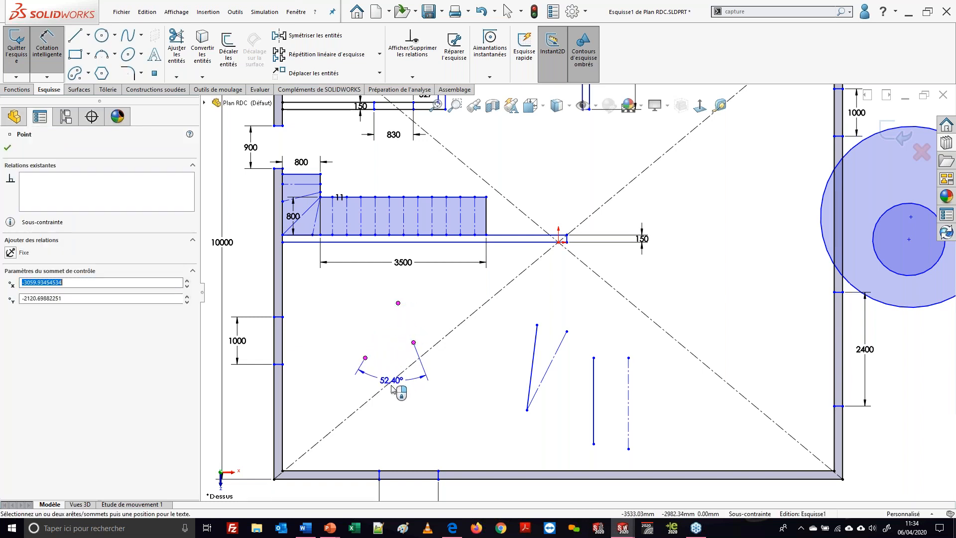
{"action": "left_click", "coordinate": [389, 422]}
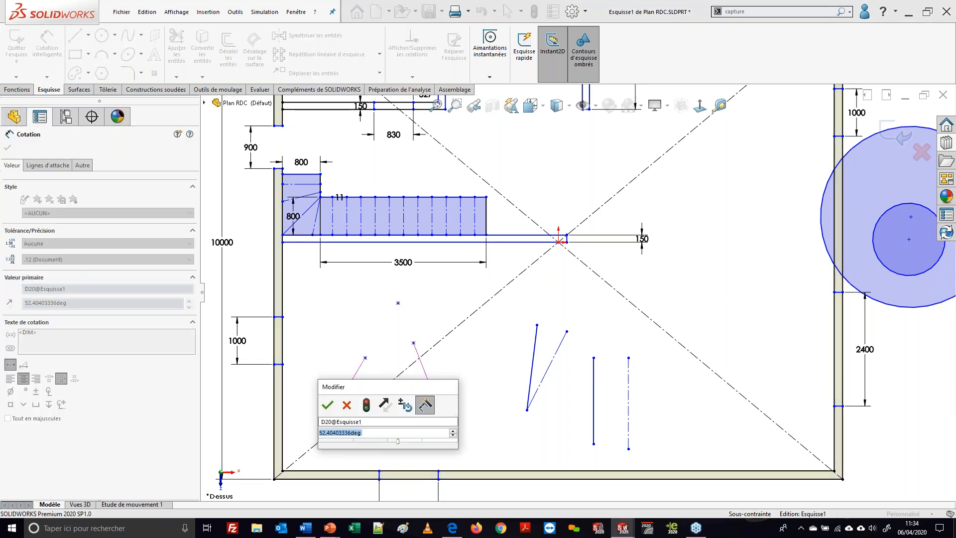
{"action": "key", "text": "BackSpace"}
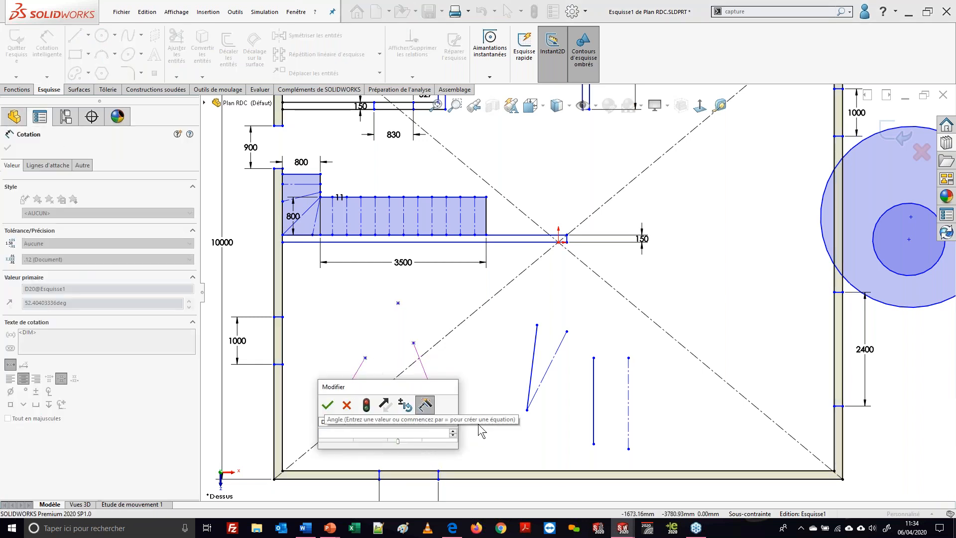
{"action": "left_click", "coordinate": [348, 406]}
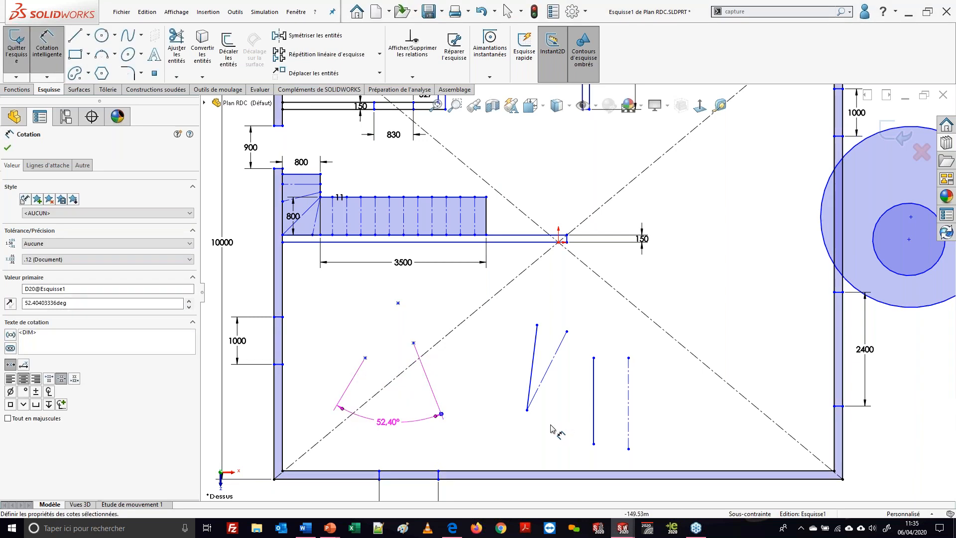
Delete the practice oblique and vertical lines in the lower part of the floor plan, and exit the sketch
{"action": "key", "text": "f"}
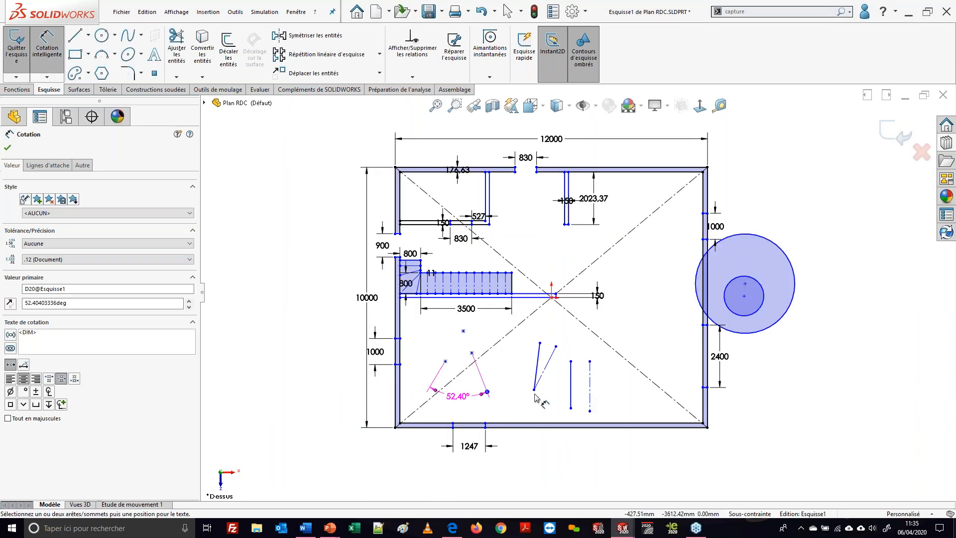
{"action": "key", "text": "Escape"}
{"action": "mouse_move", "coordinate": [524, 393]}
{"action": "left_mouse_down"}
{"action": "mouse_move", "coordinate": [602, 409]}
{"action": "mouse_move", "coordinate": [620, 428]}
{"action": "left_mouse_up"}
{"action": "key", "text": "Delete"}
{"action": "left_click", "coordinate": [895, 132]}
Open the furniture sketch Plan for editing from the U-shaped toilet outline in the upper-left room
{"action": "scroll", "coordinate": [428, 164], "scroll_direction": "down", "scroll_amount": 4}
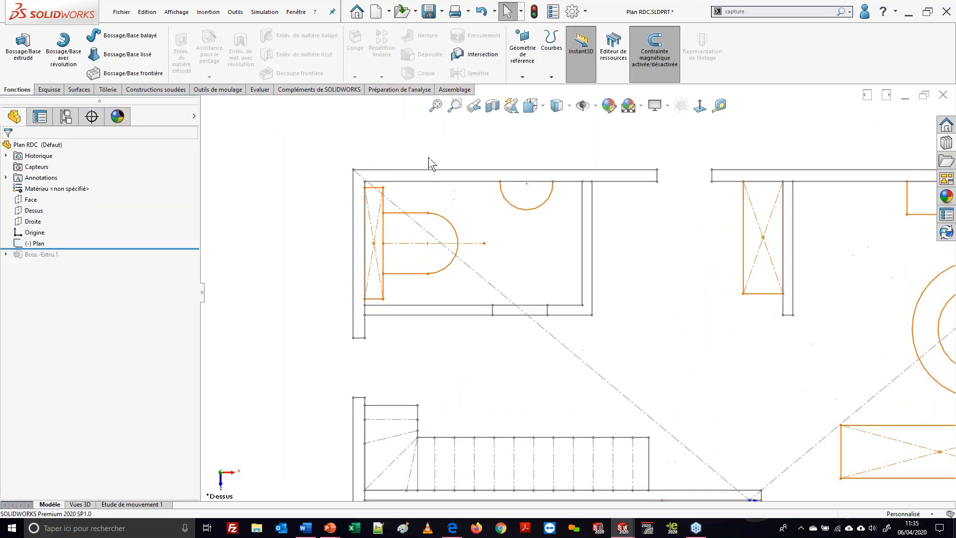
{"action": "double_click", "coordinate": [417, 214]}
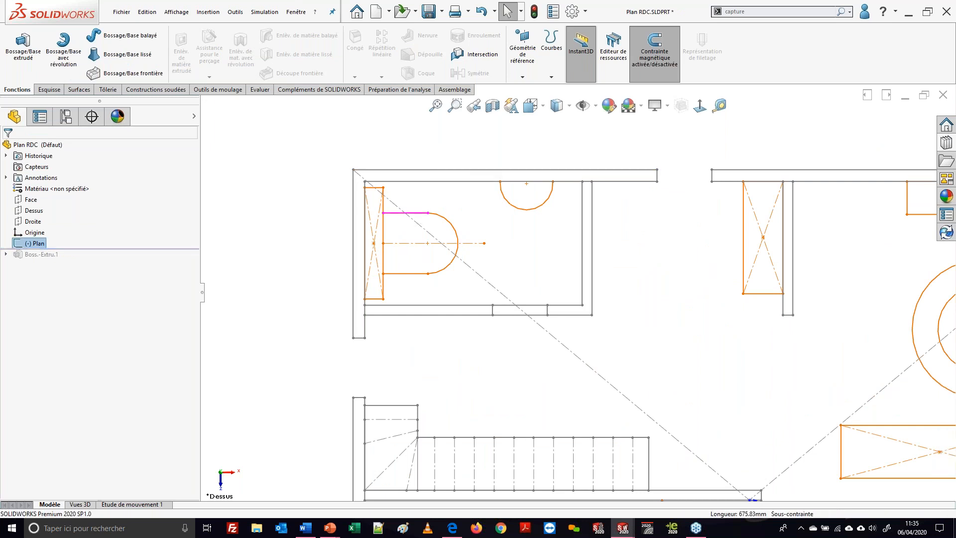
{"action": "scroll", "coordinate": [506, 192], "scroll_direction": "down", "scroll_amount": 1}
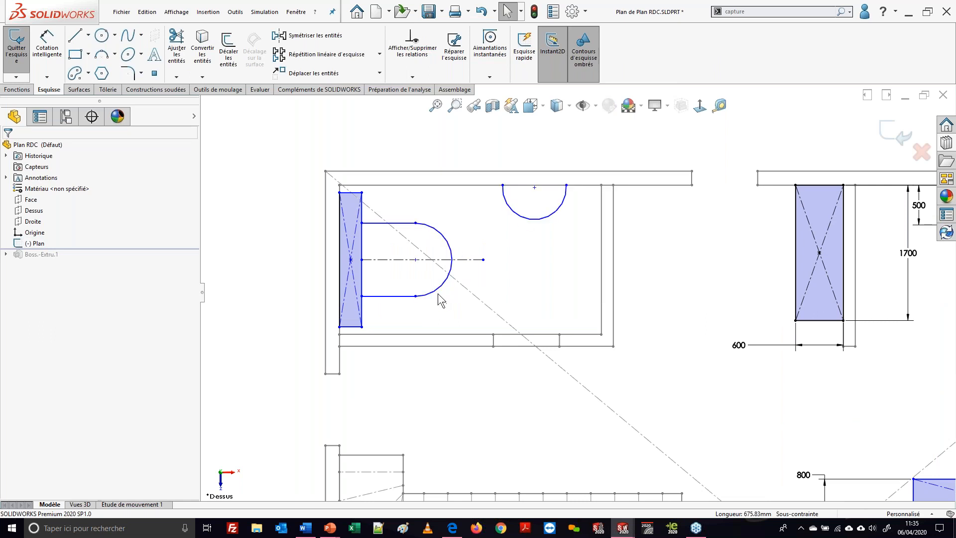
Add an arc length dimension to the rounded end of the U-shaped outline using its two endpoints and the arc, keeping the proposed value
{"action": "right_click_drag", "start_coordinate": [451, 223], "coordinate": [461, 158]}
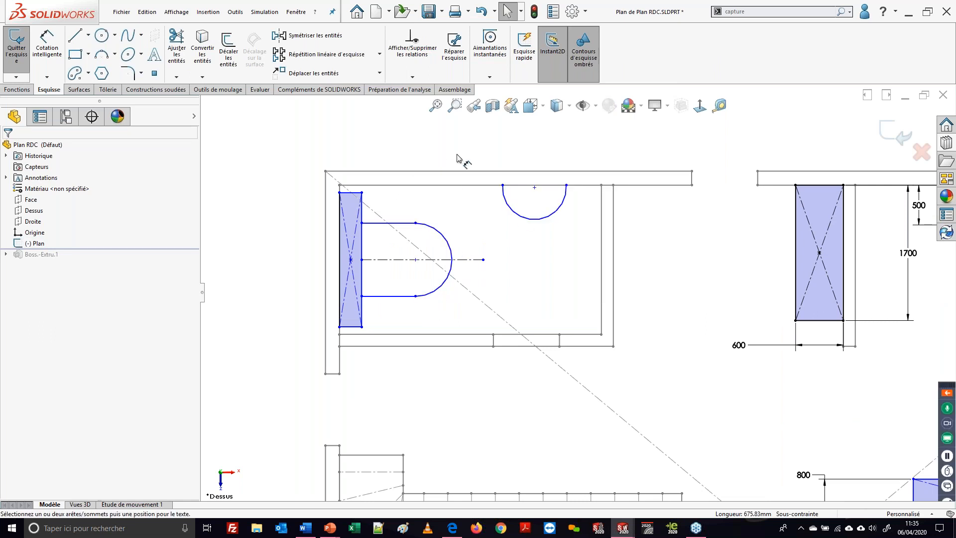
{"action": "left_click", "coordinate": [416, 223]}
{"action": "left_click", "coordinate": [415, 296]}
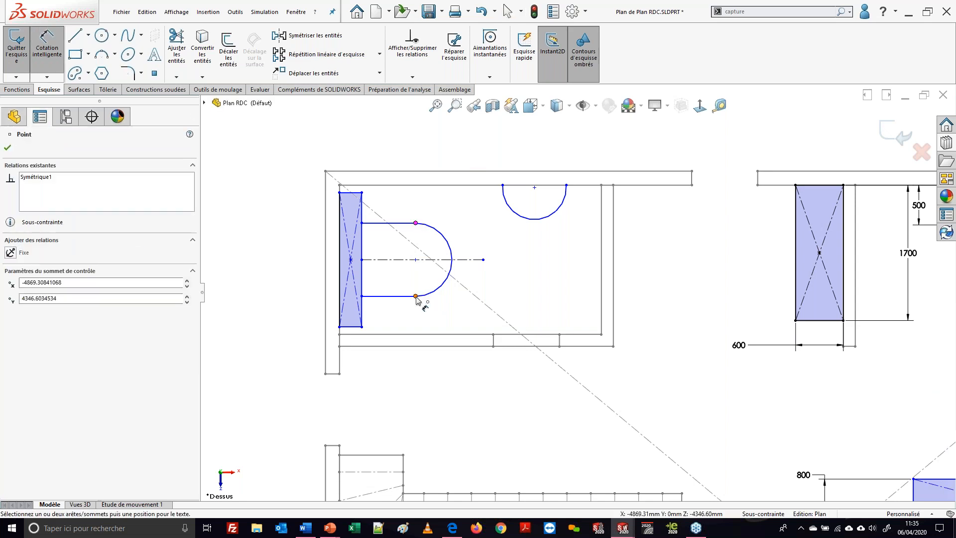
{"action": "left_click", "coordinate": [452, 270]}
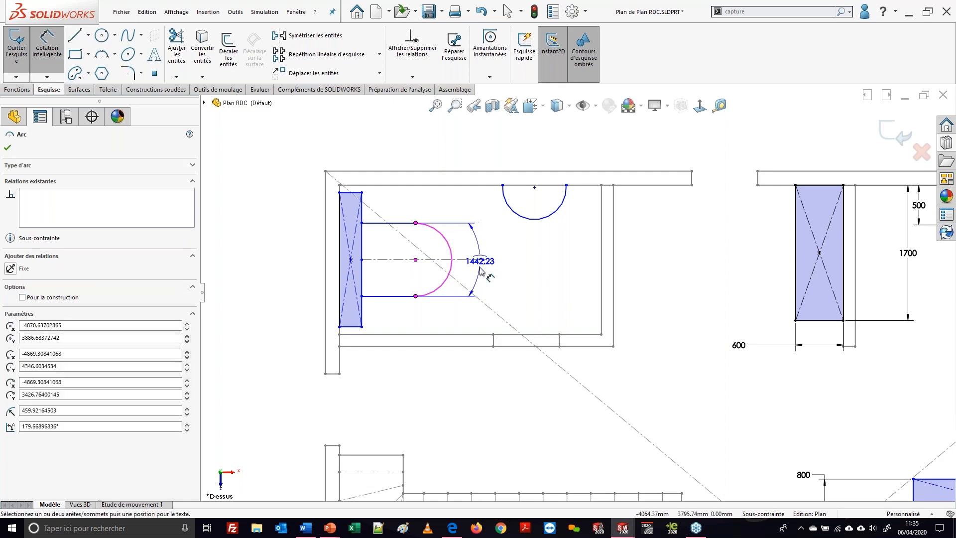
{"action": "left_click", "coordinate": [507, 273]}
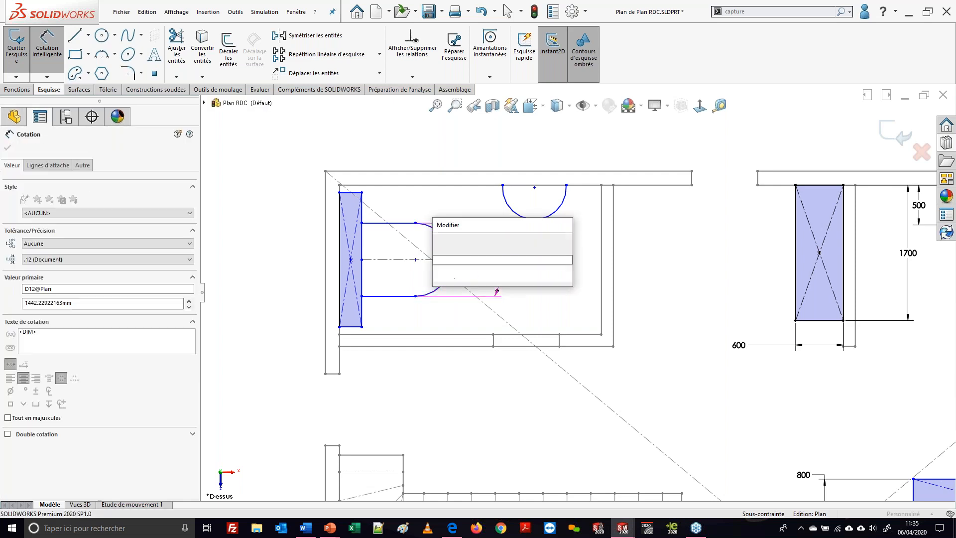
{"action": "left_click", "coordinate": [443, 244]}
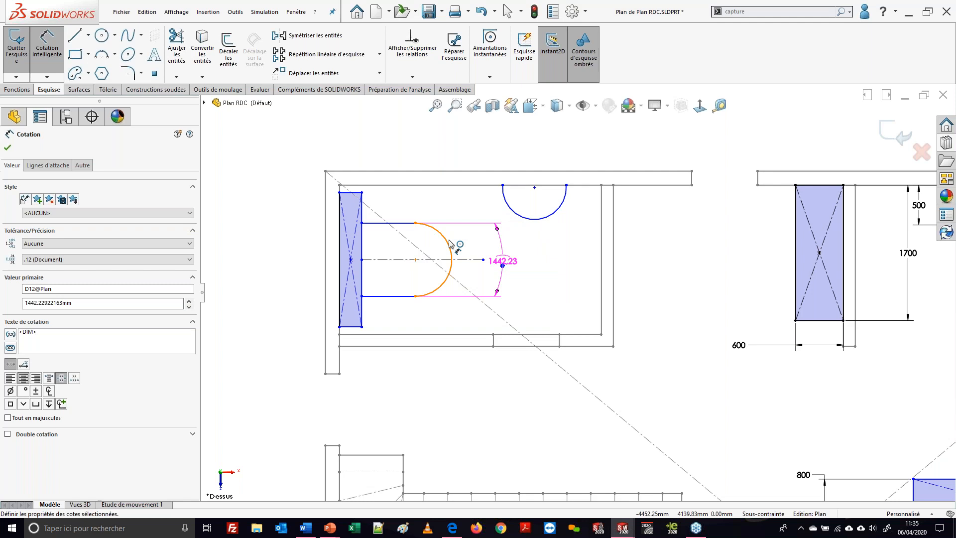
{"action": "key", "text": "Escape"}
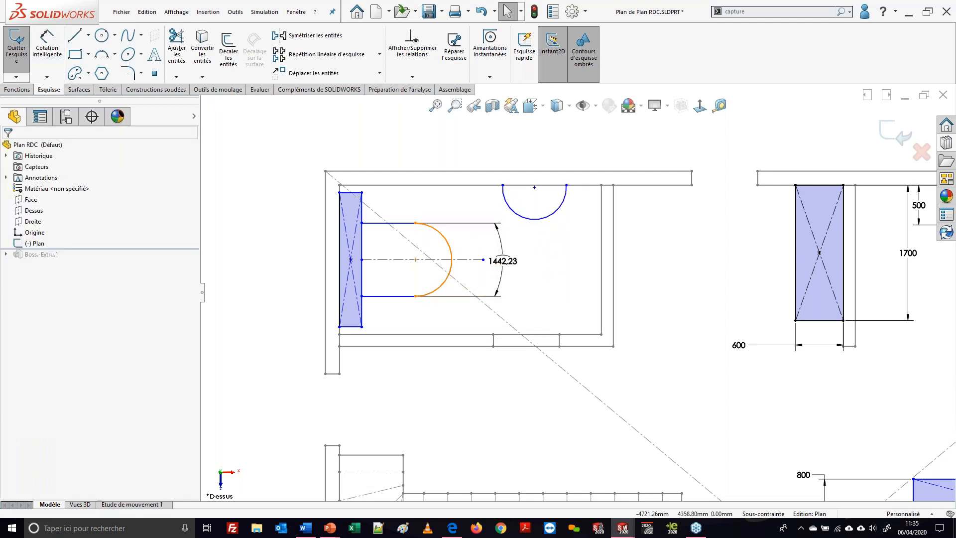
Add an equal curve length relation between the U-shaped outline's arc and the half-round arc on the room's upper wall
{"action": "left_click", "coordinate": [451, 256]}
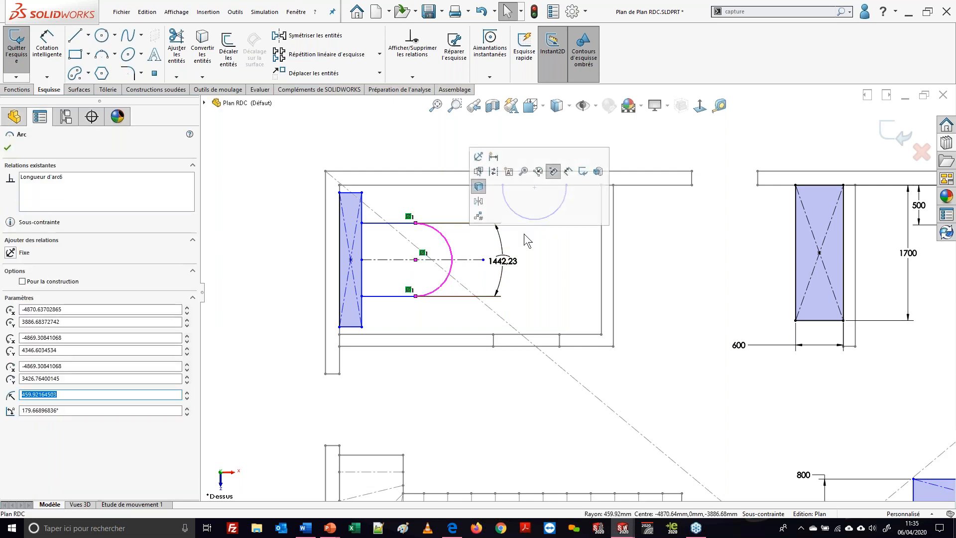
{"action": "left_click", "coordinate": [535, 220], "text": "ctrl"}
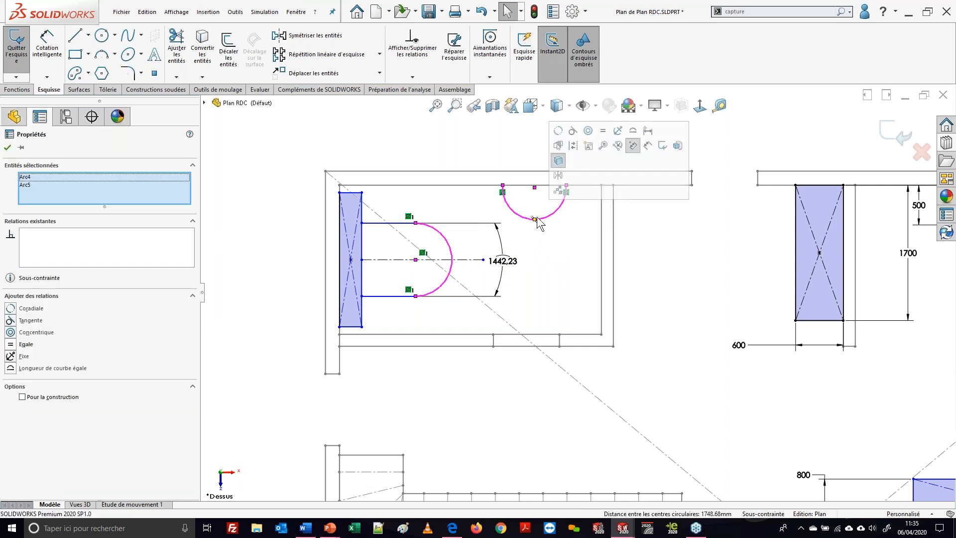
{"action": "left_click", "coordinate": [633, 130]}
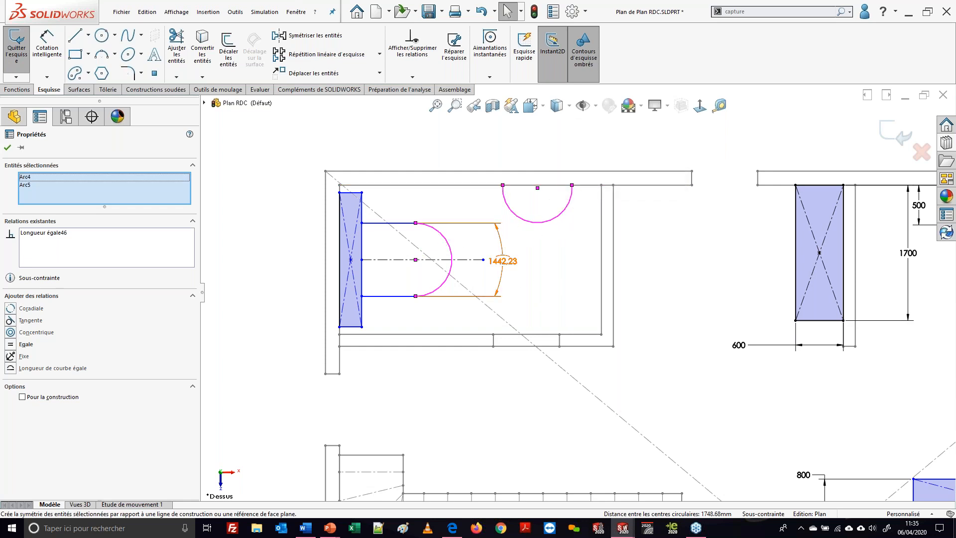
{"action": "left_click", "coordinate": [565, 264]}
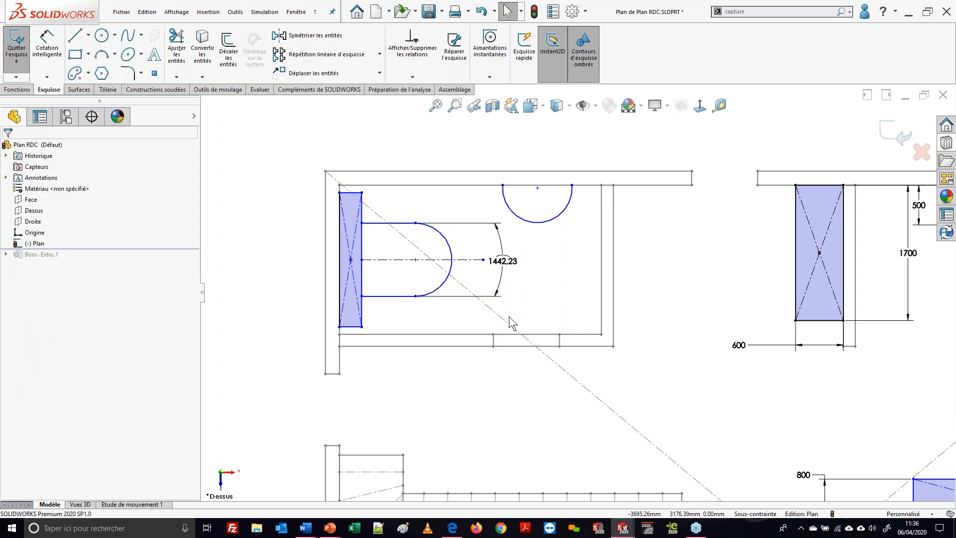
Switch to the PowerPoint slideshow, advance to the slide on the Segment and Détacher tools, and return to SOLIDWORKS
{"action": "key", "text": "super+Tab"}
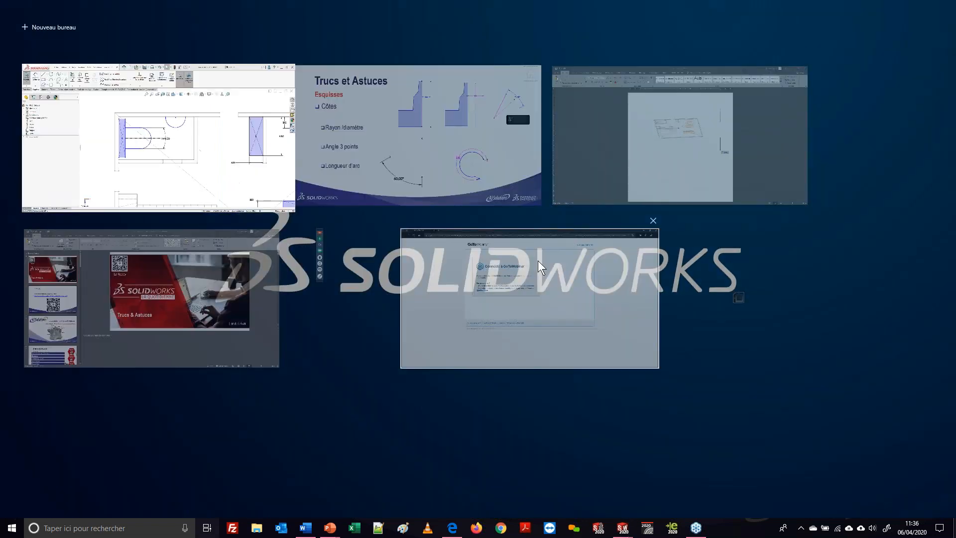
{"action": "left_click", "coordinate": [478, 169]}
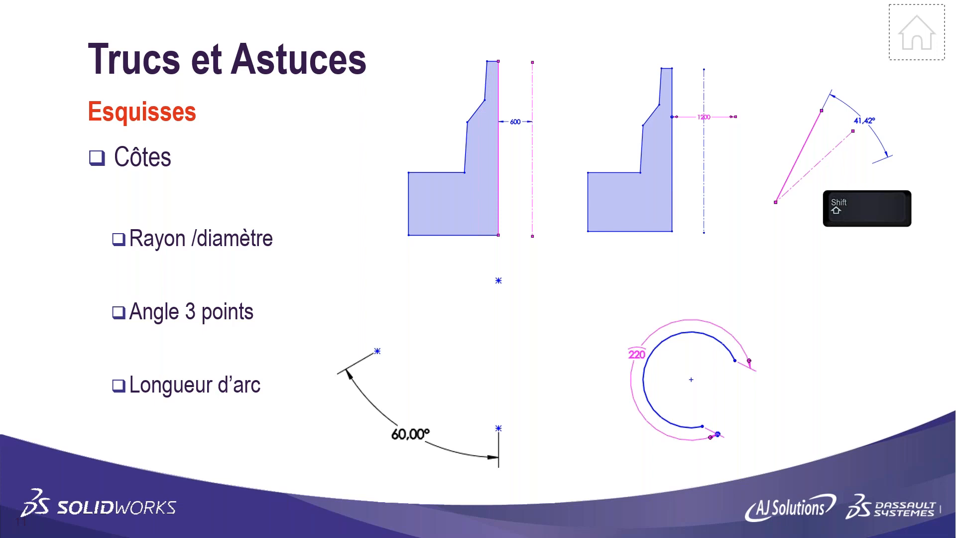
{"action": "key", "text": "Right"}
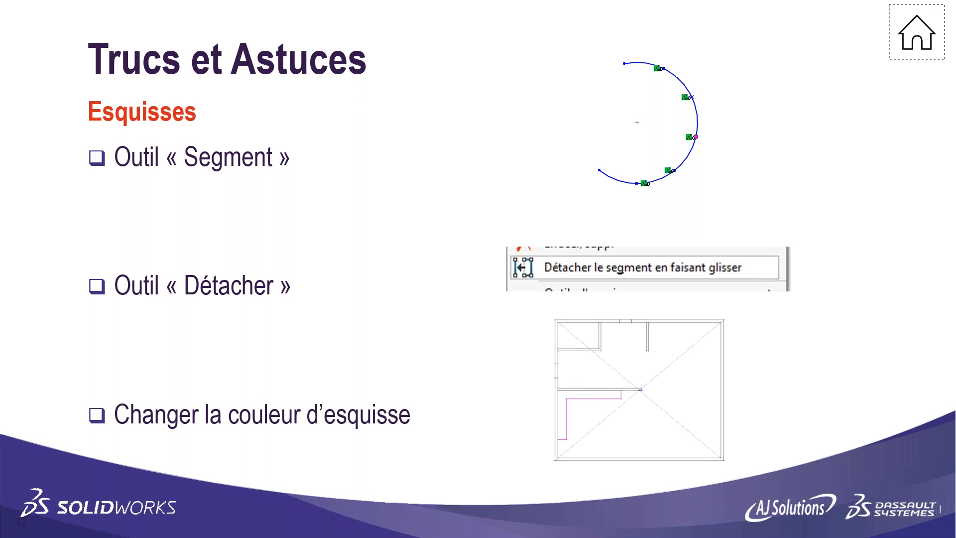
{"action": "key", "text": "super+Tab"}
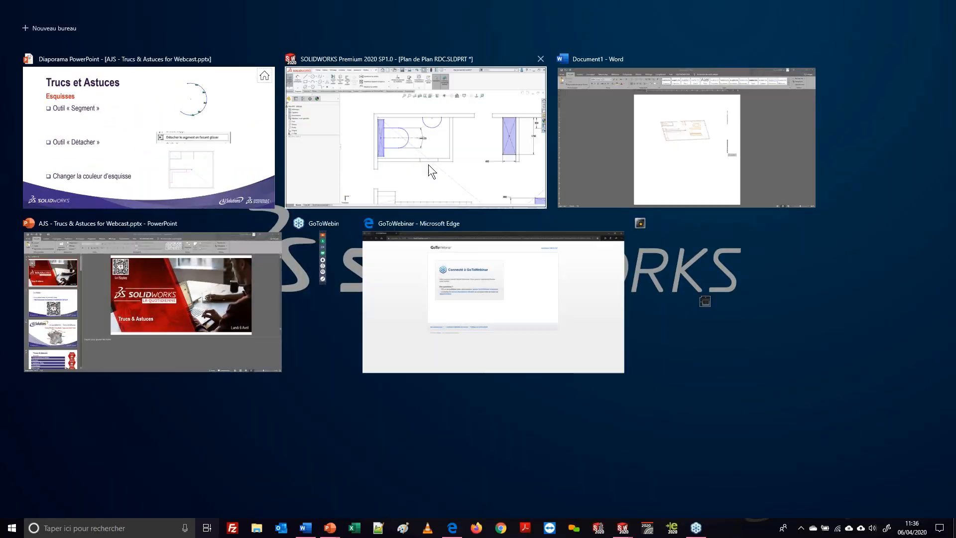
{"action": "left_click", "coordinate": [492, 163]}
Use the Segment tool to place 6 equally spaced sketch points on the outer of the two concentric circles
{"action": "scroll", "coordinate": [688, 365], "scroll_direction": "up", "scroll_amount": 3}
{"action": "mouse_move", "coordinate": [688, 365]}
{"action": "middle_mouse_down"}
{"action": "mouse_move", "coordinate": [479, 315]}
{"action": "mouse_move", "coordinate": [612, 360]}
{"action": "mouse_move", "coordinate": [691, 348]}
{"action": "middle_mouse_up"}
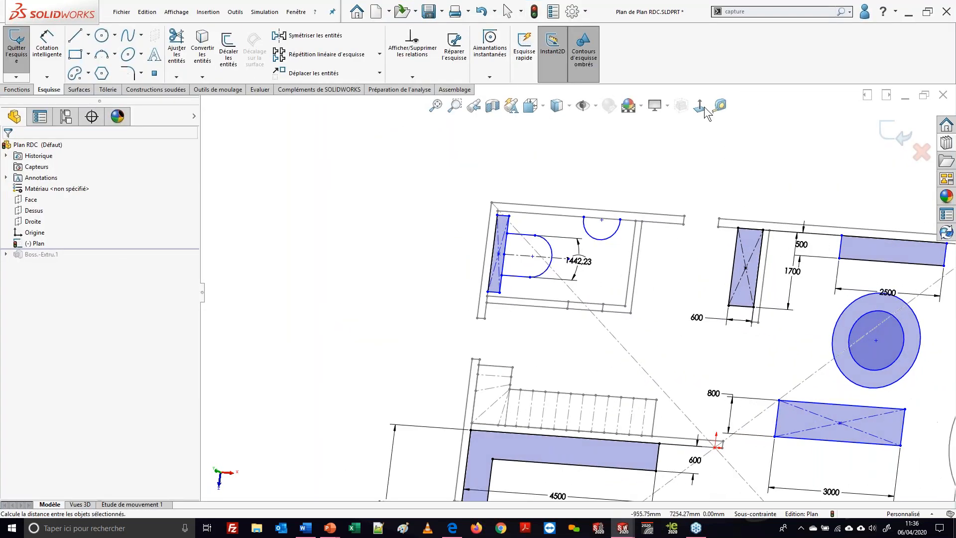
{"action": "left_click", "coordinate": [702, 106]}
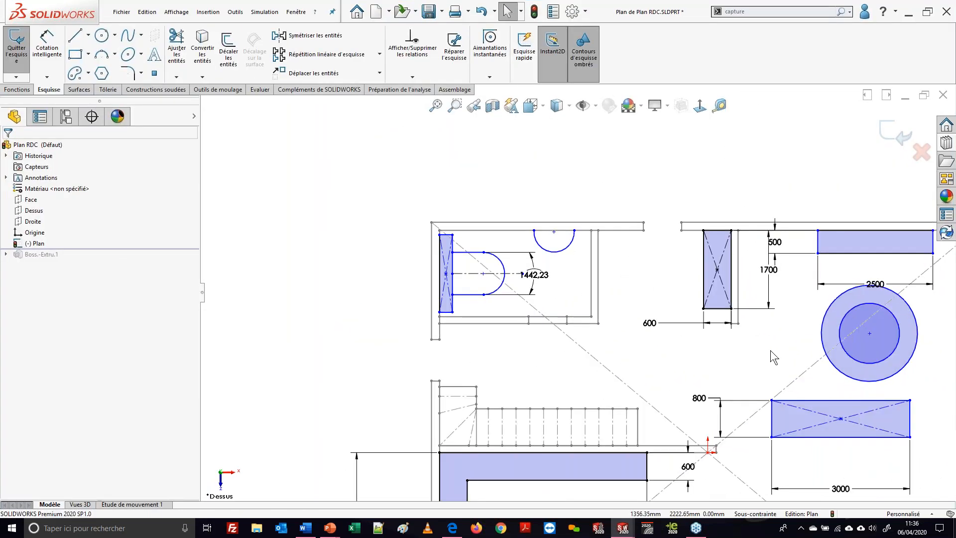
{"action": "middle_click_drag", "start_coordinate": [769, 348], "coordinate": [491, 306], "text": "ctrl"}
{"action": "scroll", "coordinate": [597, 281], "scroll_direction": "down", "scroll_amount": 5}
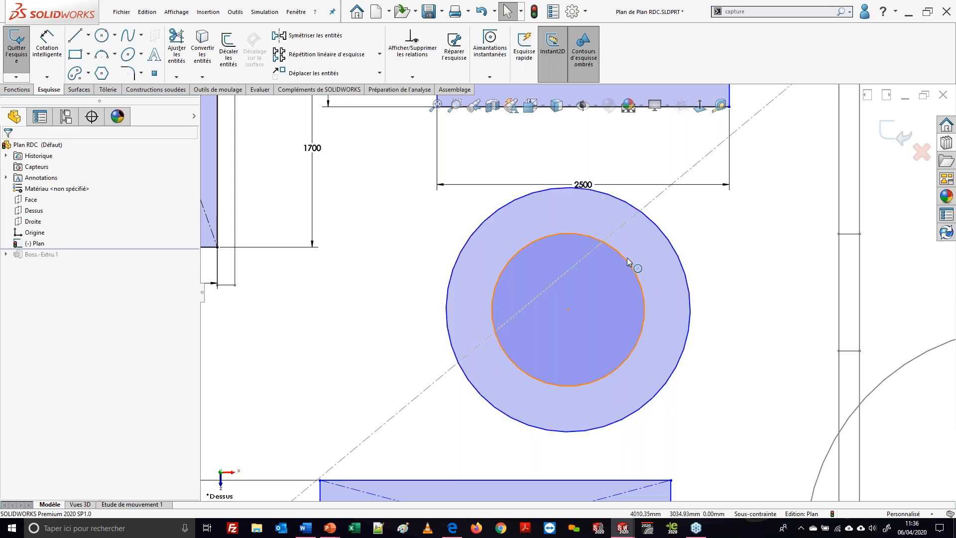
{"action": "left_click", "coordinate": [673, 248]}
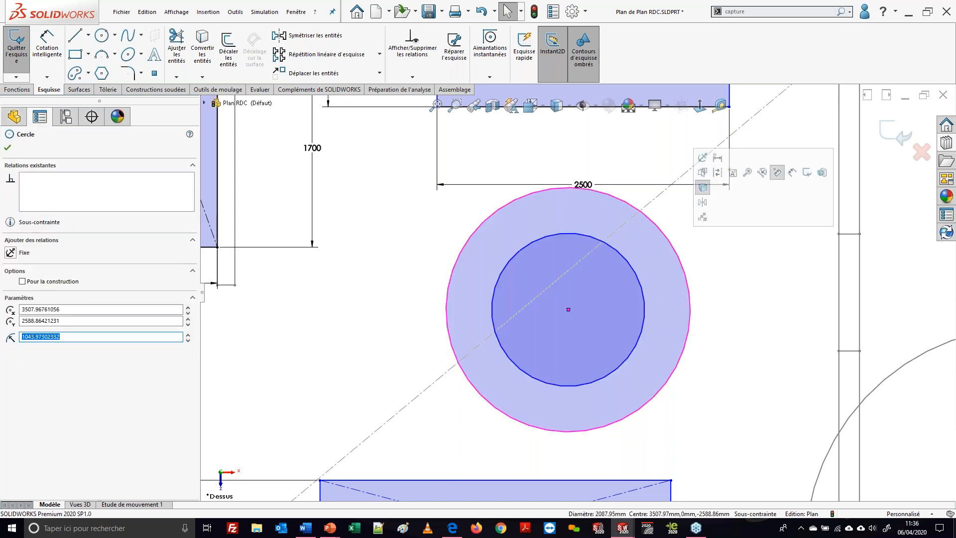
{"action": "left_click", "coordinate": [703, 219]}
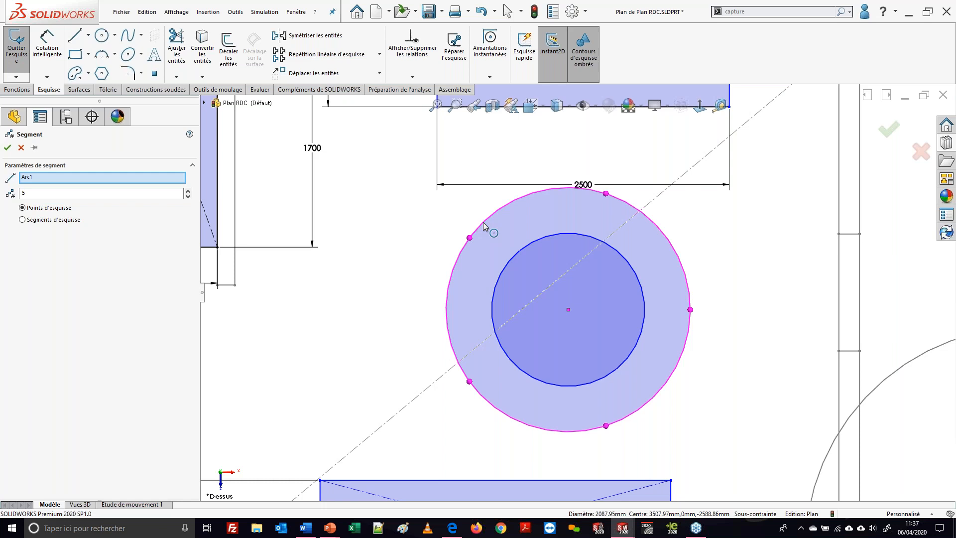
{"action": "left_click_drag", "start_coordinate": [44, 193], "coordinate": [8, 194]}
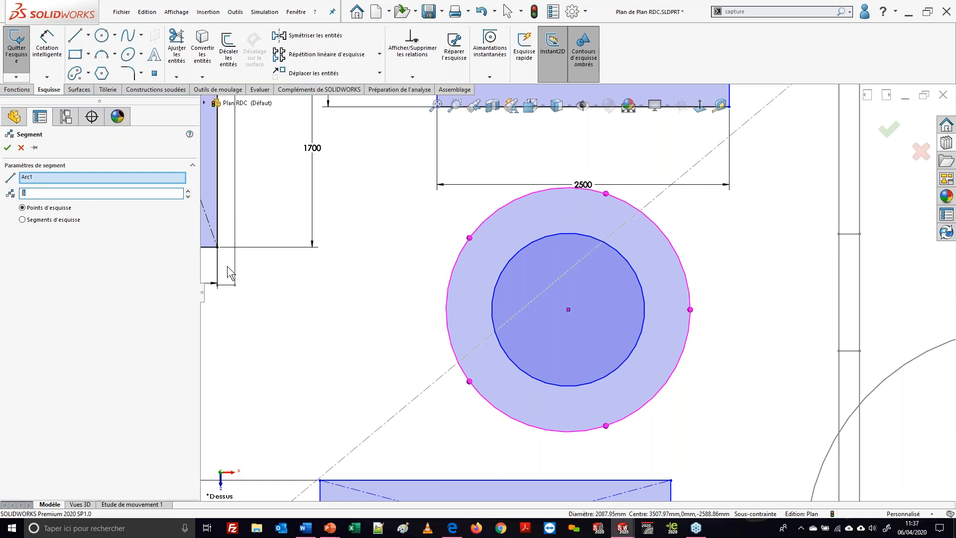
{"action": "type", "text": "6"}
{"action": "left_click", "coordinate": [7, 147]}
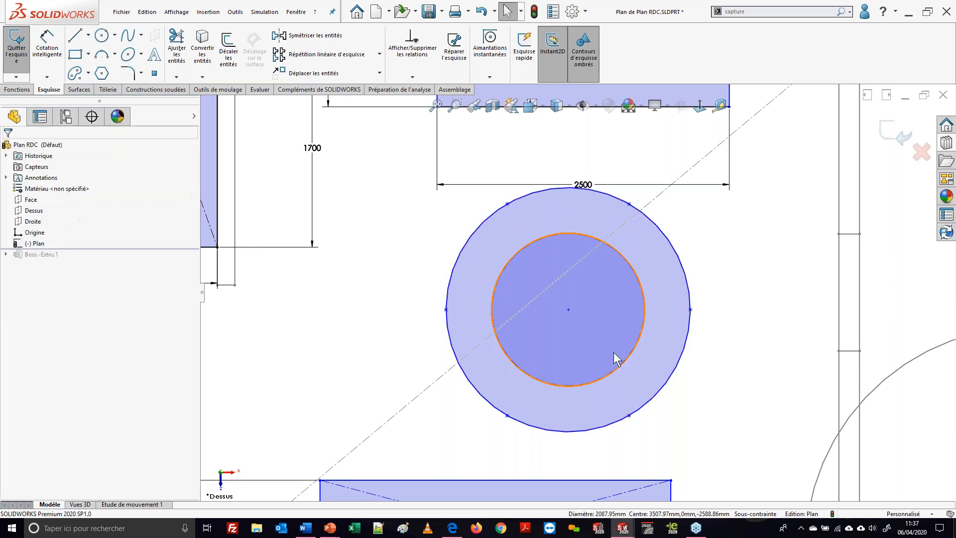
Check the equidistant relation linking the points on the outer circle, and delete the circle's rightmost point
{"action": "left_click", "coordinate": [629, 204]}
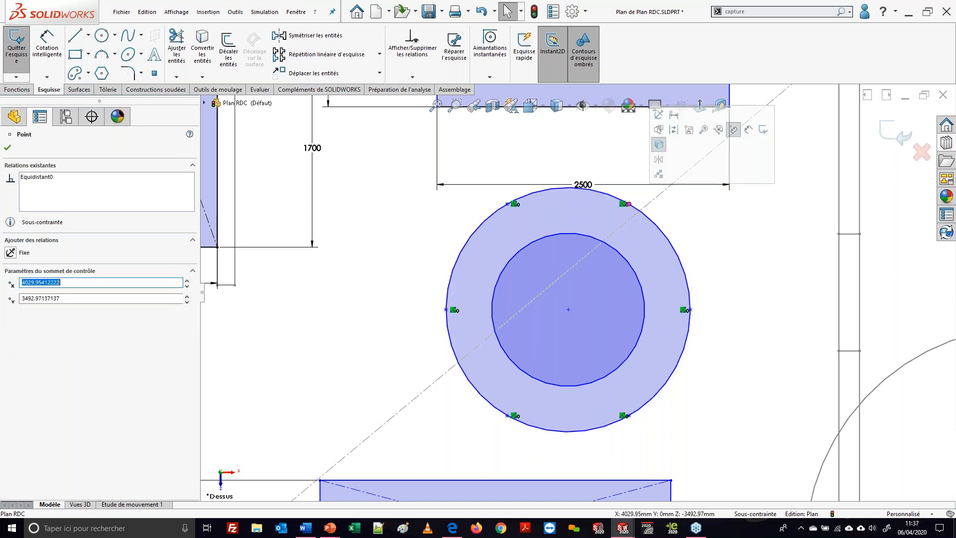
{"action": "left_click", "coordinate": [683, 309]}
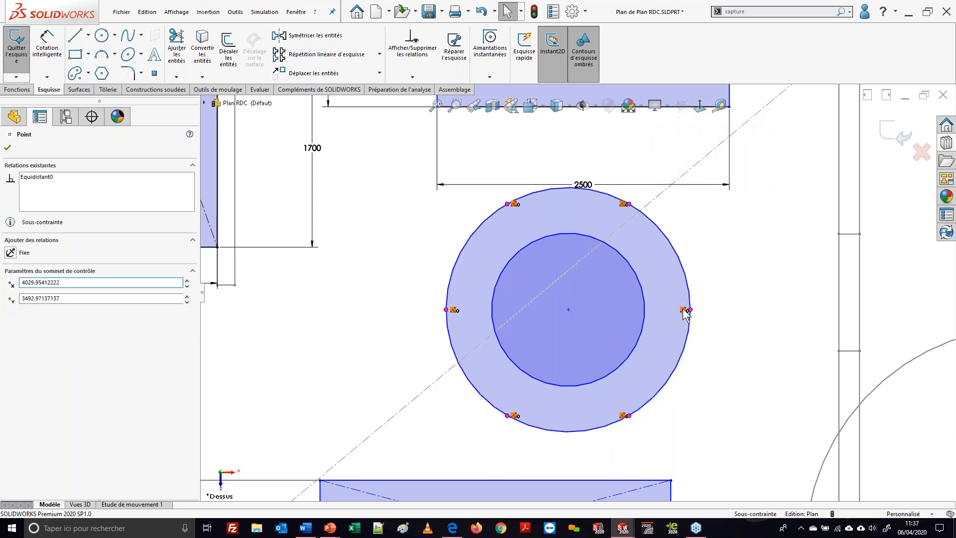
{"action": "right_click", "coordinate": [684, 310]}
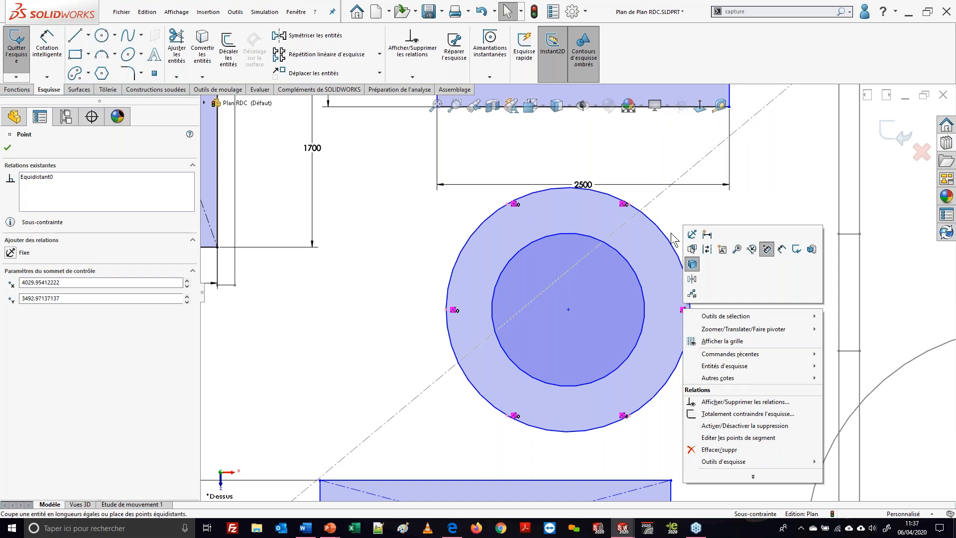
{"action": "left_click", "coordinate": [697, 316]}
{"action": "left_click", "coordinate": [690, 309]}
{"action": "key", "text": "Delete"}
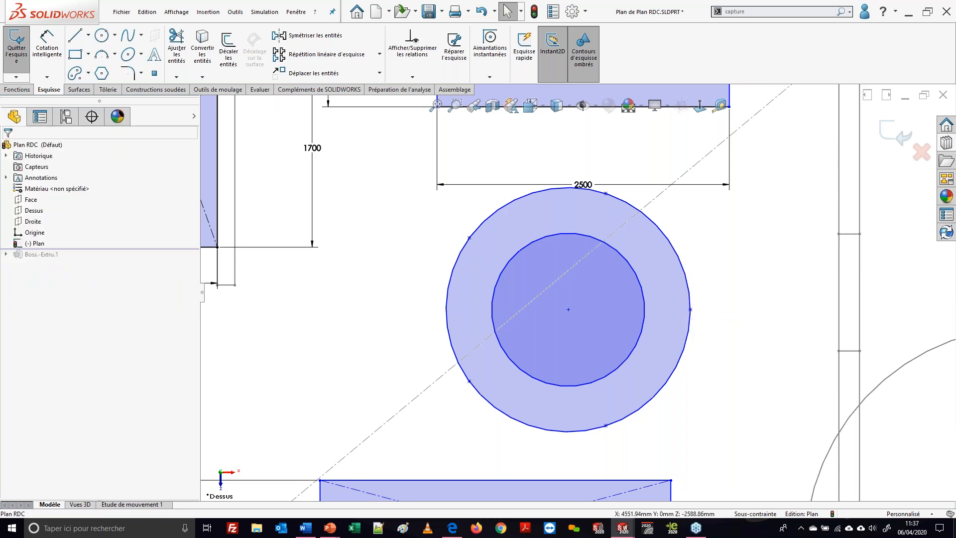
Open the segment point settings for the outer circle to review them, and close them without changes
{"action": "left_click", "coordinate": [689, 309]}
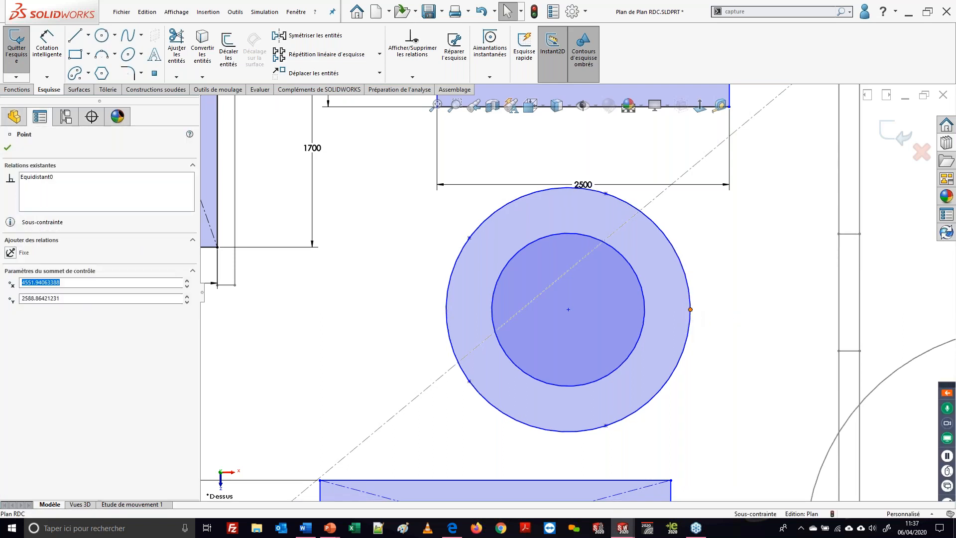
{"action": "right_click", "coordinate": [684, 313]}
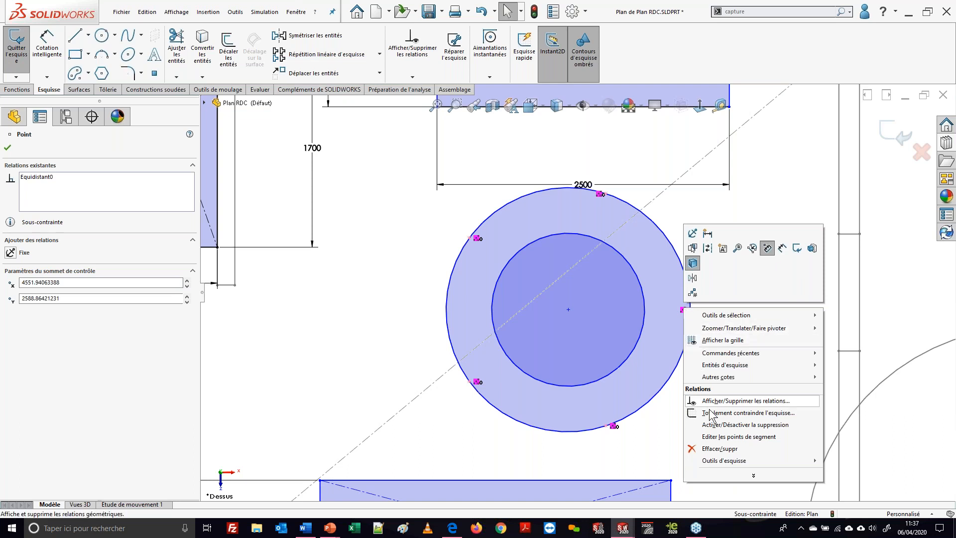
{"action": "left_click", "coordinate": [717, 436]}
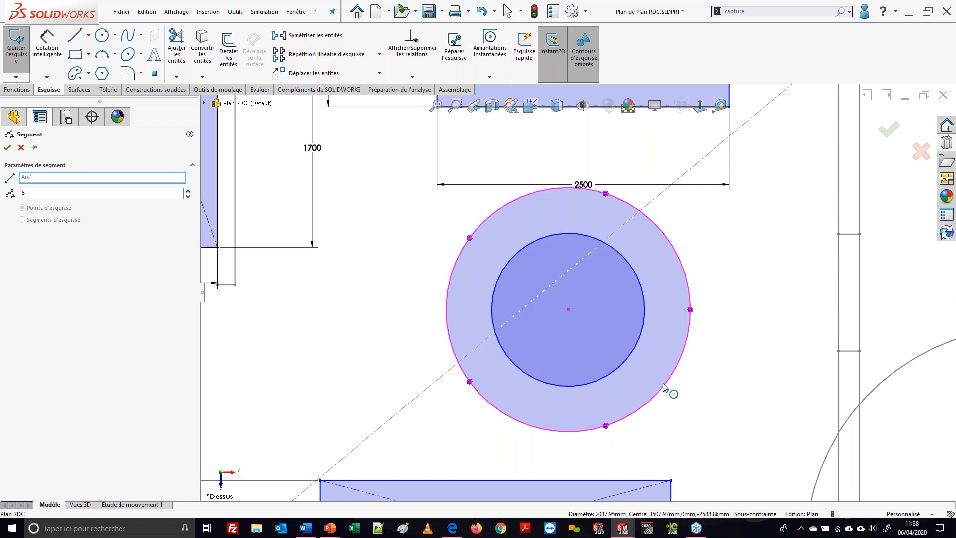
{"action": "left_click", "coordinate": [22, 147]}
{"action": "key", "text": "Escape"}
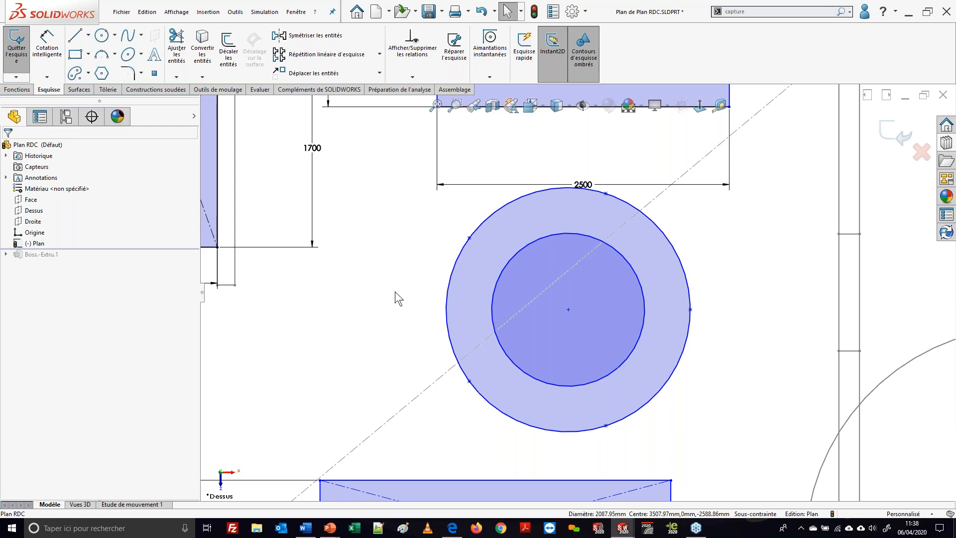
Detach the upper edge of the 3000 by 800 rectangle below the circles and pull it up away from the outline
{"action": "scroll", "coordinate": [435, 293], "scroll_direction": "up", "scroll_amount": 2}
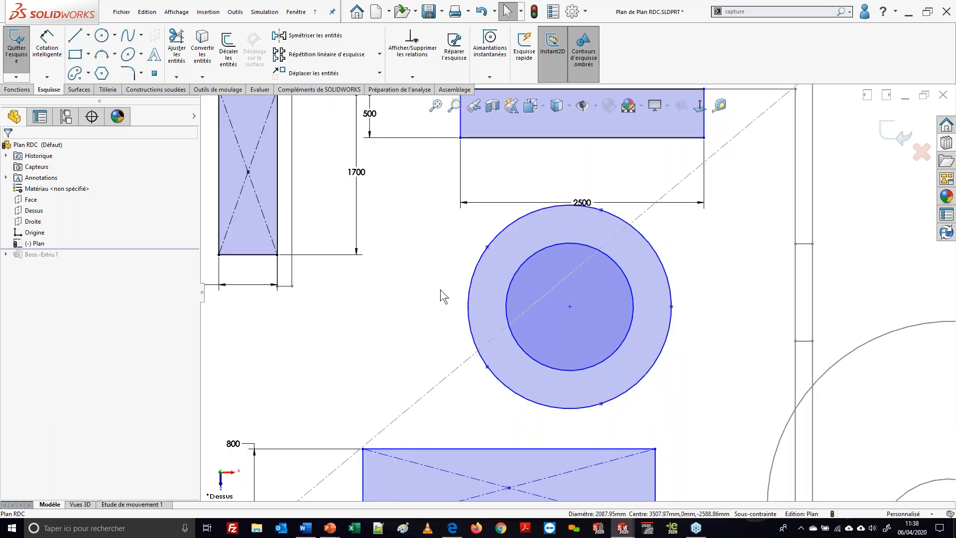
{"action": "scroll", "coordinate": [443, 304], "scroll_direction": "up", "scroll_amount": 2}
{"action": "mouse_move", "coordinate": [525, 377]}
{"action": "middle_mouse_down", "text": "ctrl"}
{"action": "mouse_move", "coordinate": [497, 335]}
{"action": "mouse_move", "coordinate": [555, 253]}
{"action": "middle_mouse_up", "text": "ctrl"}
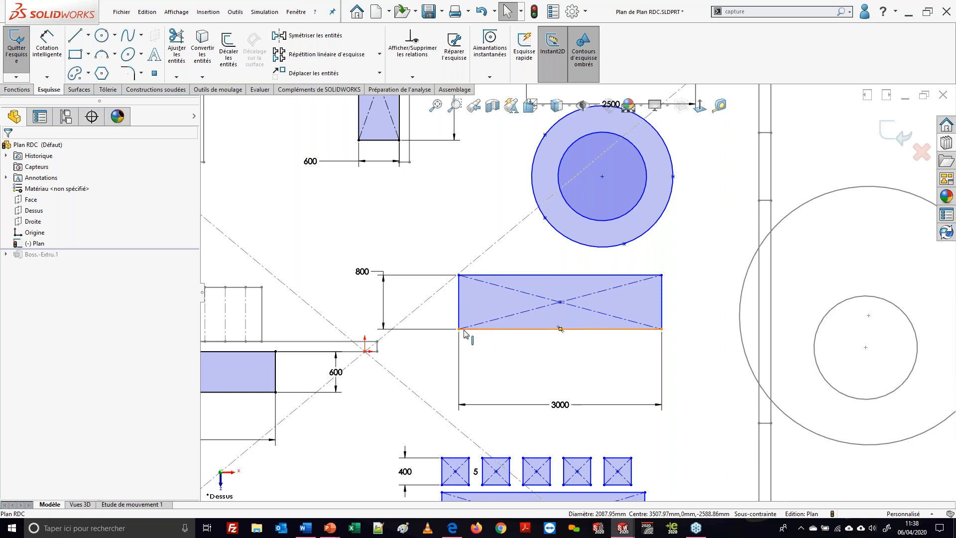
{"action": "scroll", "coordinate": [561, 269], "scroll_direction": "down", "scroll_amount": 1}
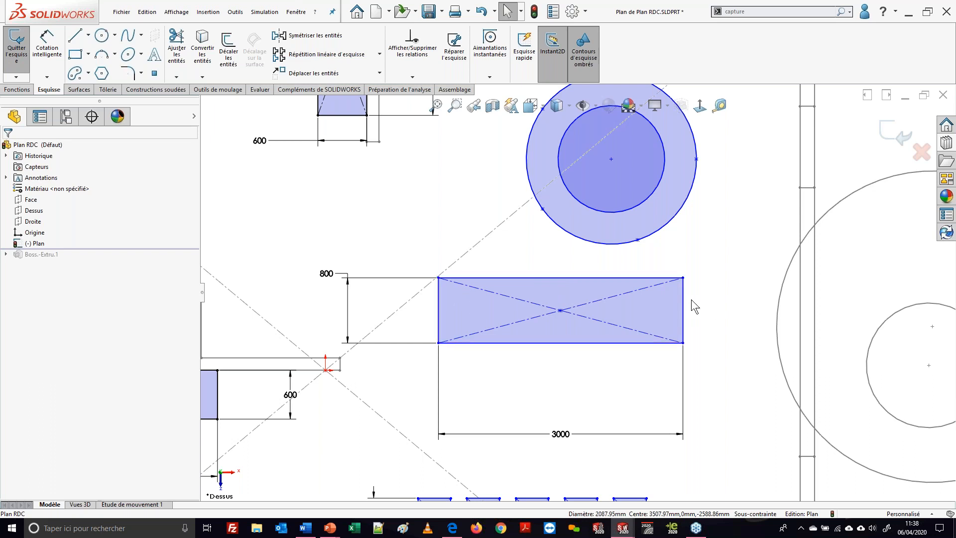
{"action": "left_click", "coordinate": [561, 282]}
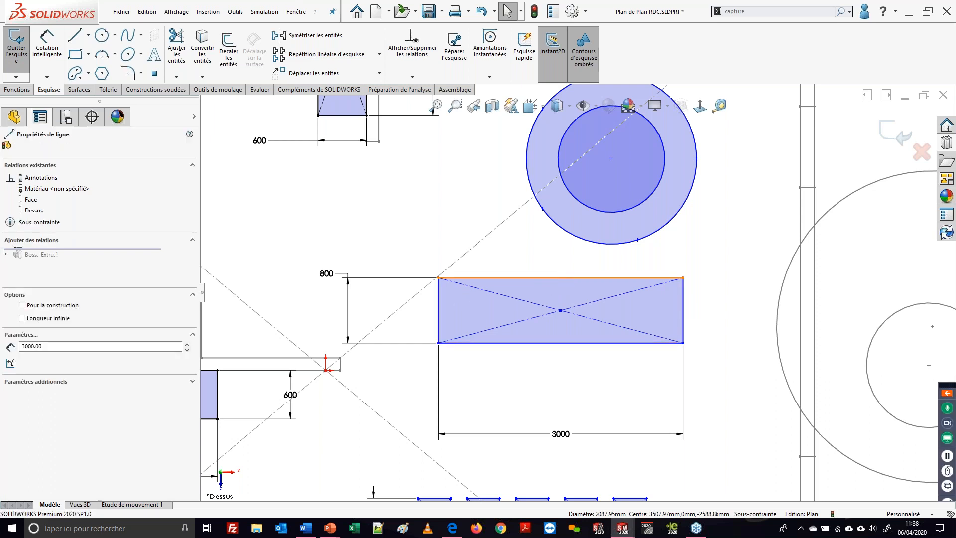
{"action": "right_click", "coordinate": [563, 282]}
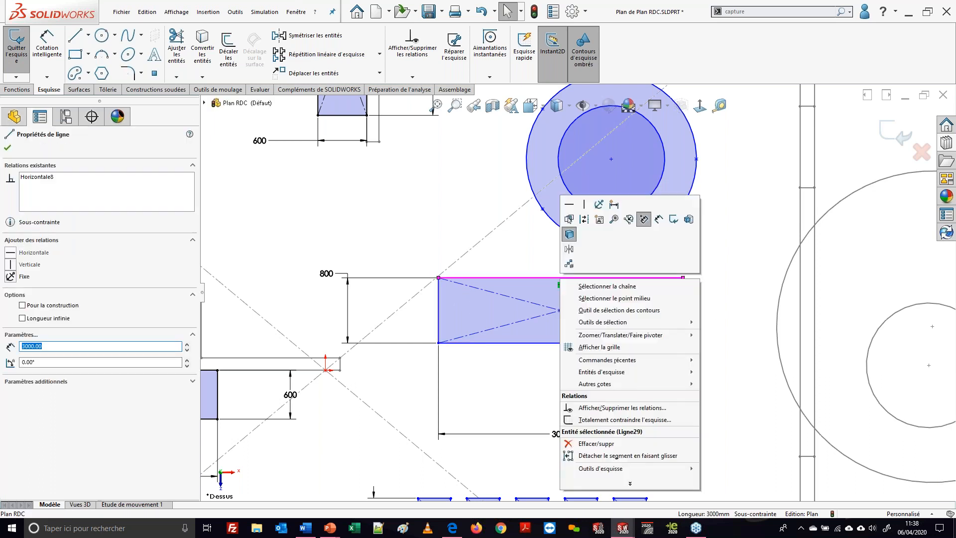
{"action": "left_click", "coordinate": [592, 455]}
{"action": "left_click_drag", "start_coordinate": [515, 281], "coordinate": [531, 260]}
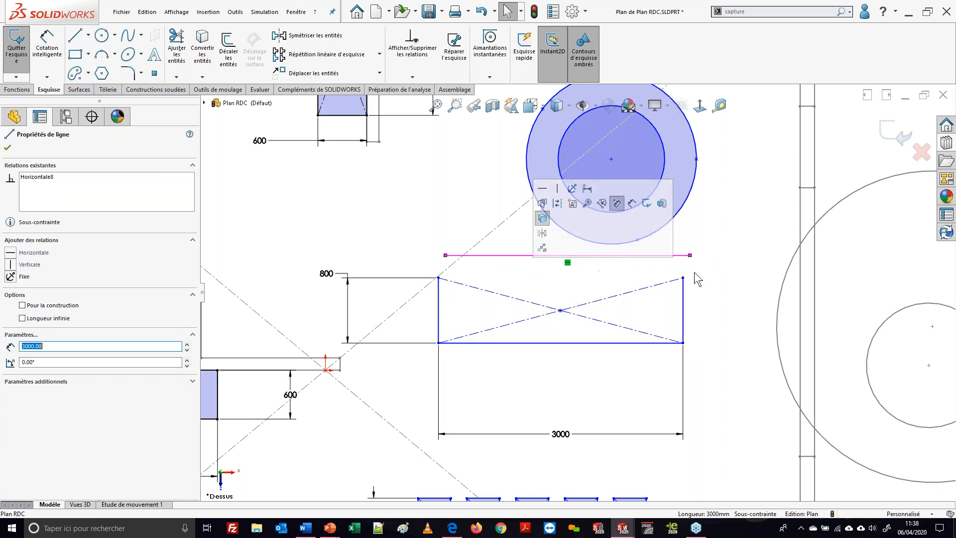
Pull the rectangle's right edge outward off the outline, and undo both edge detachments
{"action": "left_click", "coordinate": [683, 311]}
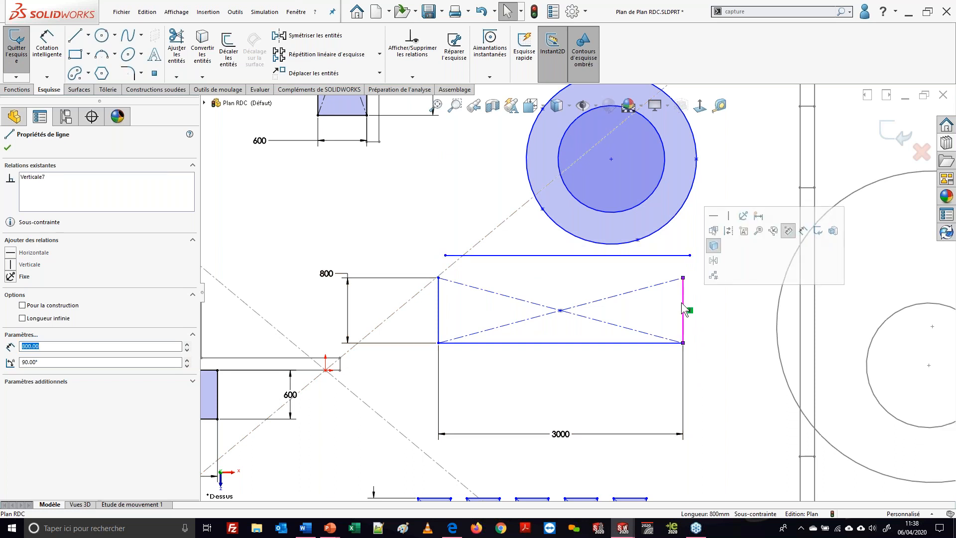
{"action": "left_click_drag", "start_coordinate": [684, 311], "coordinate": [706, 311]}
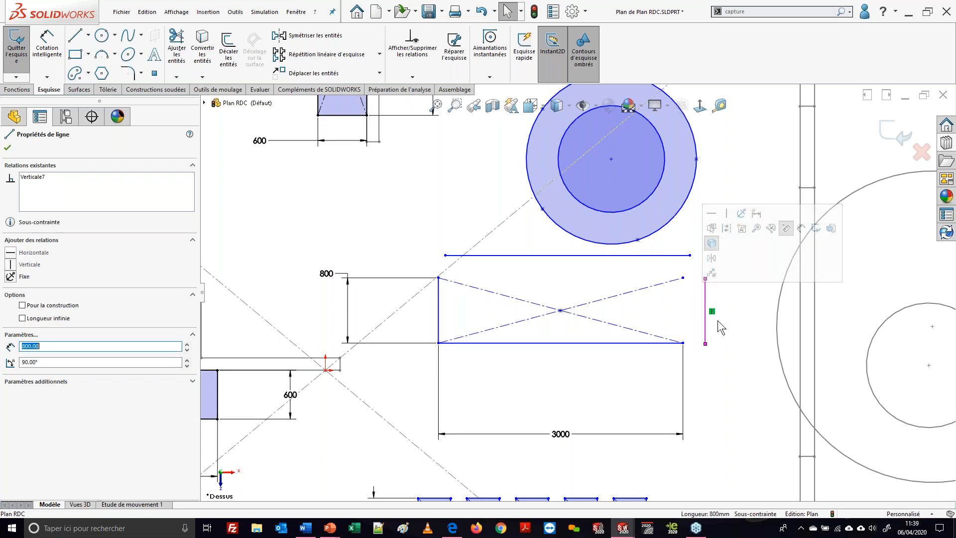
{"action": "key", "text": "Escape"}
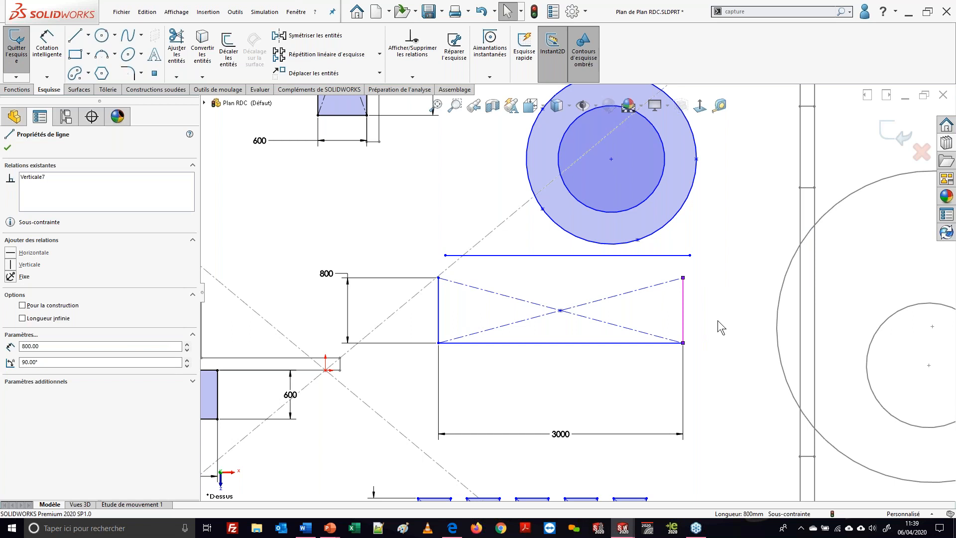
{"action": "key", "text": "ctrl+z"}
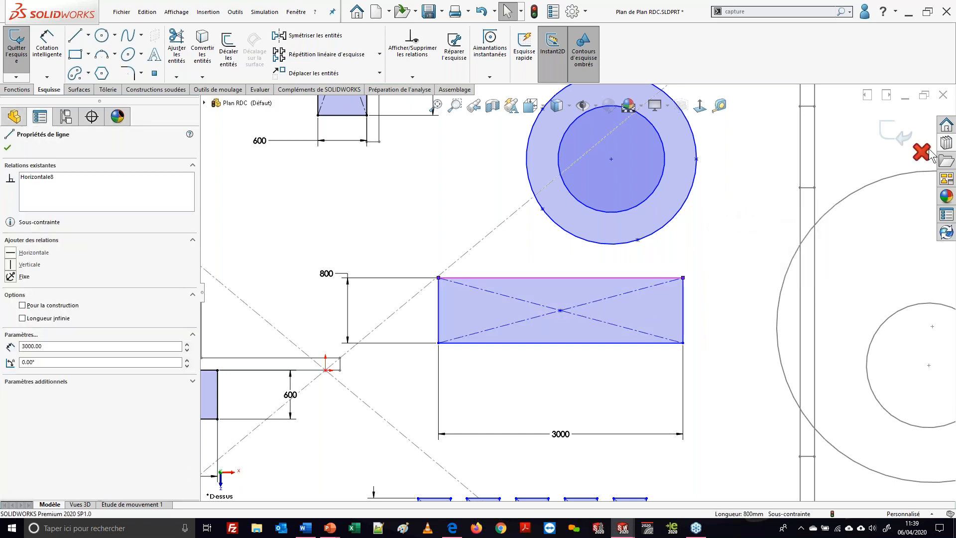
Exit the Plan sketch and roll the model forward past Boss.-Extru.1, showing its sketch Esquisse1 in the tree
{"action": "left_click", "coordinate": [896, 134]}
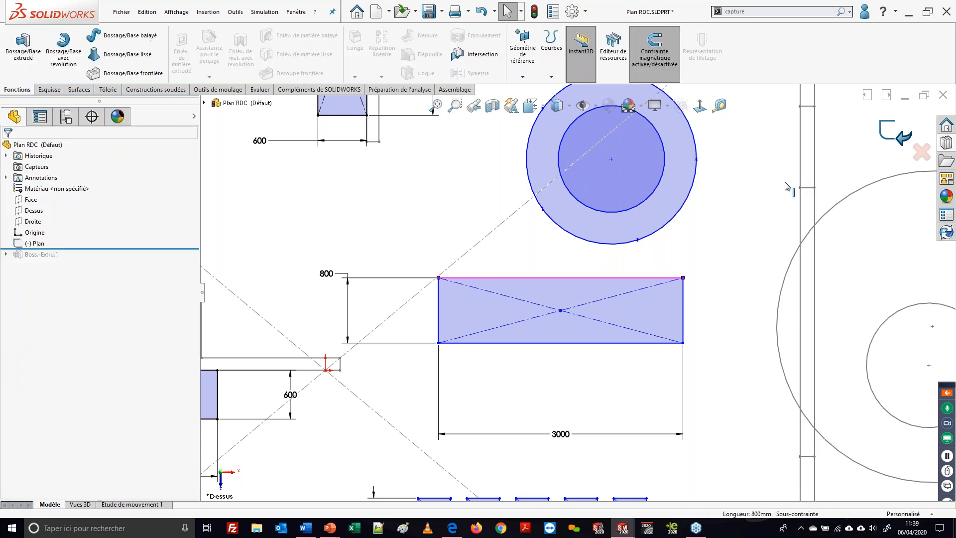
{"action": "key", "text": "f"}
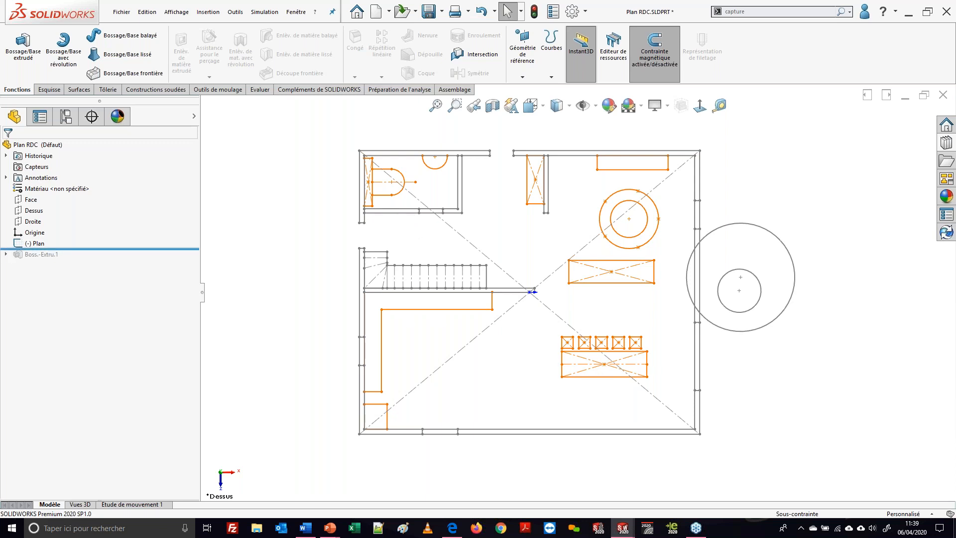
{"action": "left_click_drag", "start_coordinate": [77, 248], "coordinate": [77, 260]}
{"action": "left_click", "coordinate": [6, 265]}
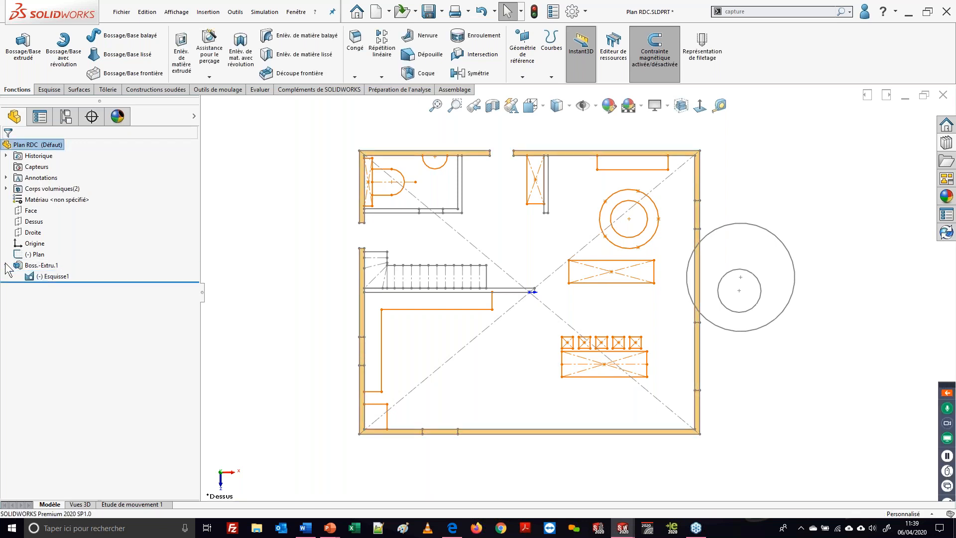
{"action": "left_click", "coordinate": [38, 277]}
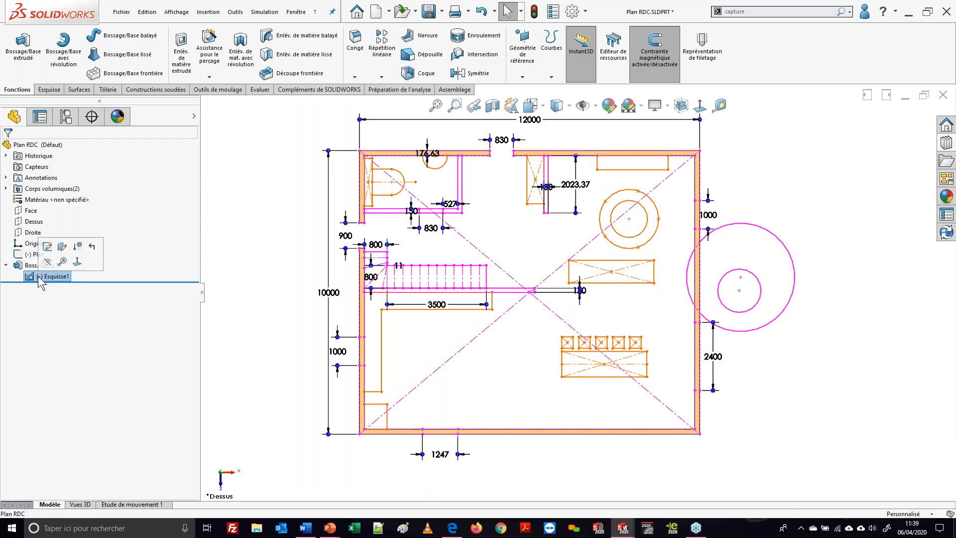
Change the sketch colour of the Plan sketch to bright green
{"action": "left_click", "coordinate": [17, 255]}
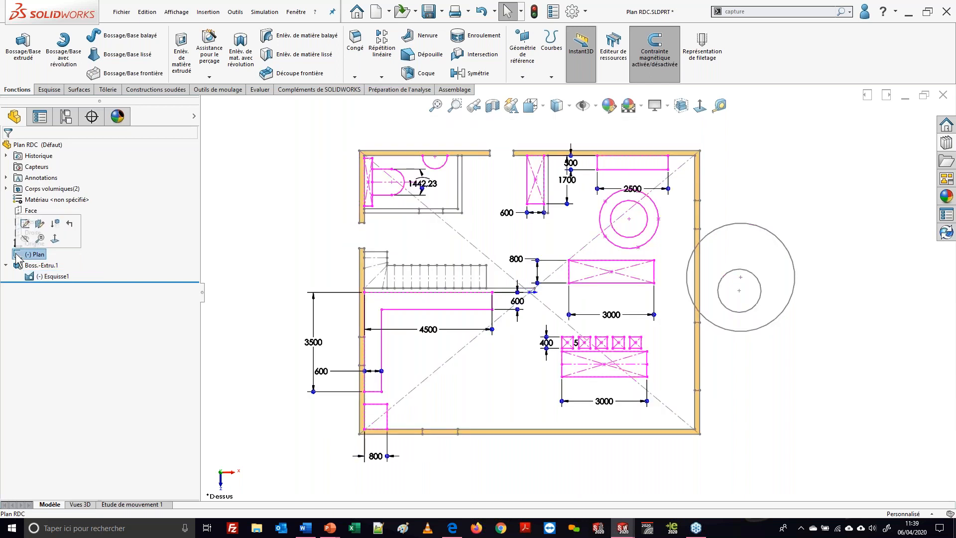
{"action": "right_click", "coordinate": [17, 256]}
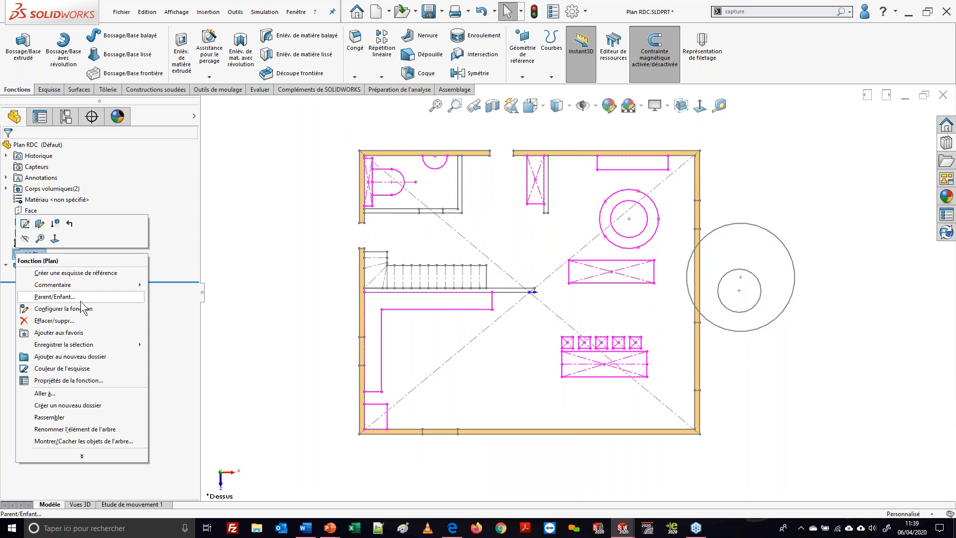
{"action": "left_click", "coordinate": [75, 368]}
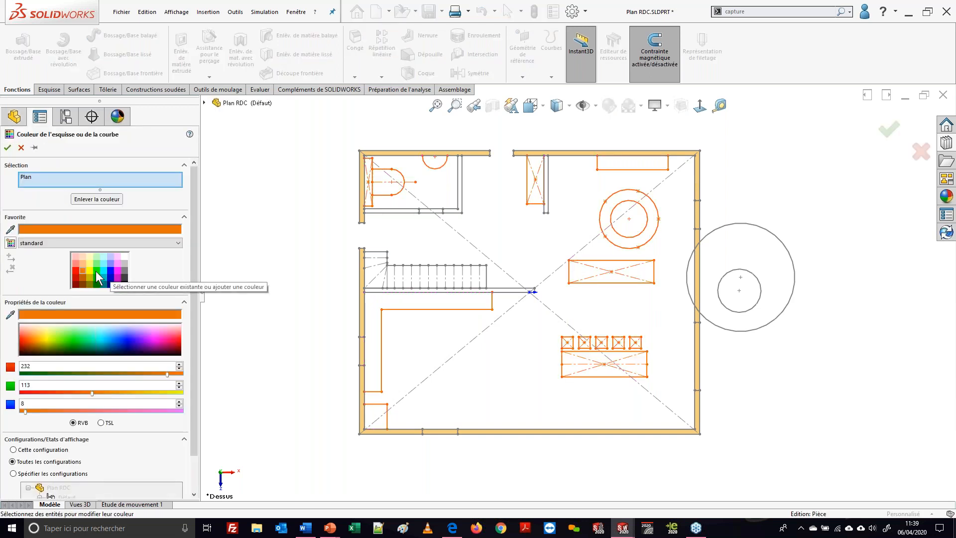
{"action": "left_click", "coordinate": [96, 272]}
{"action": "left_click", "coordinate": [7, 147]}
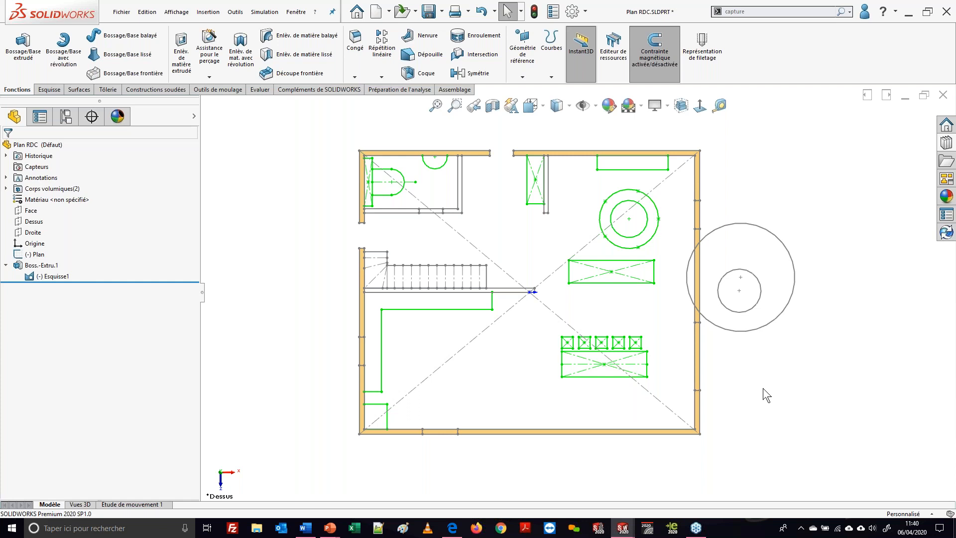
{"action": "key", "text": "super+Tab"}
{"action": "left_click", "coordinate": [462, 173]}
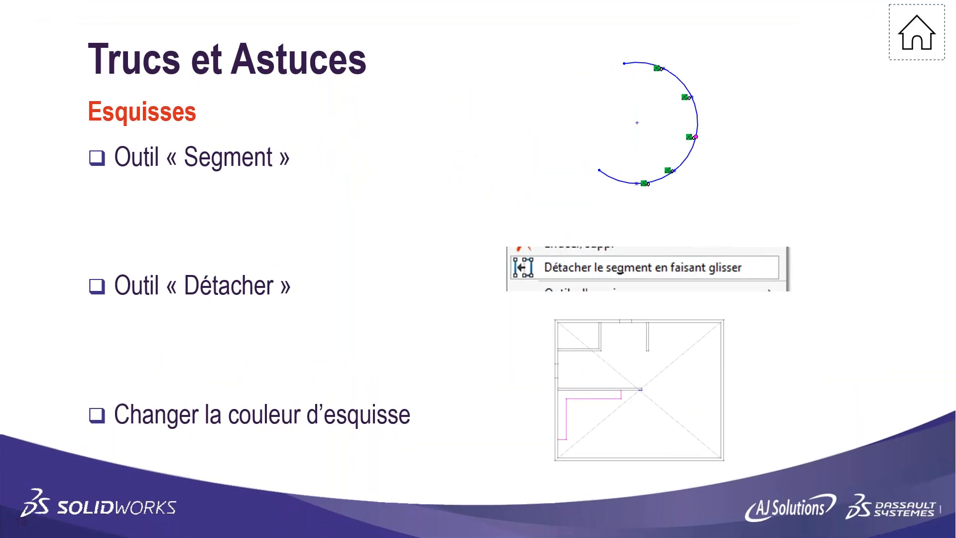
{"action": "key", "text": "Right"}
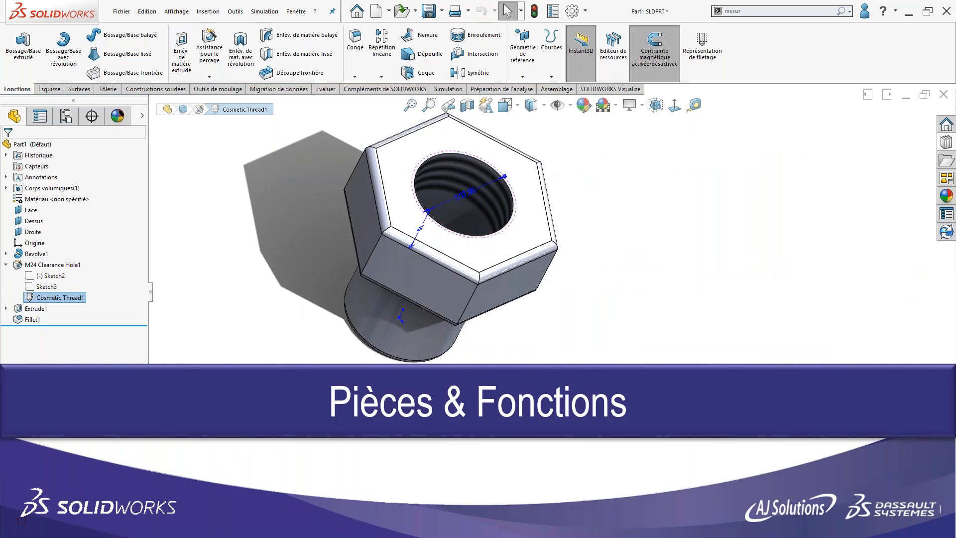
{"action": "key", "text": "Right"}
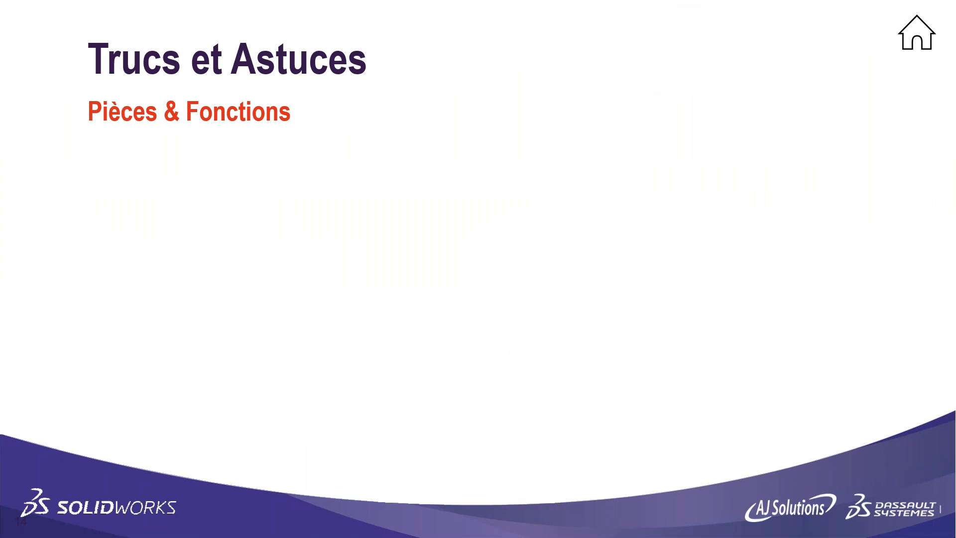
{"action": "key", "text": "Right"}
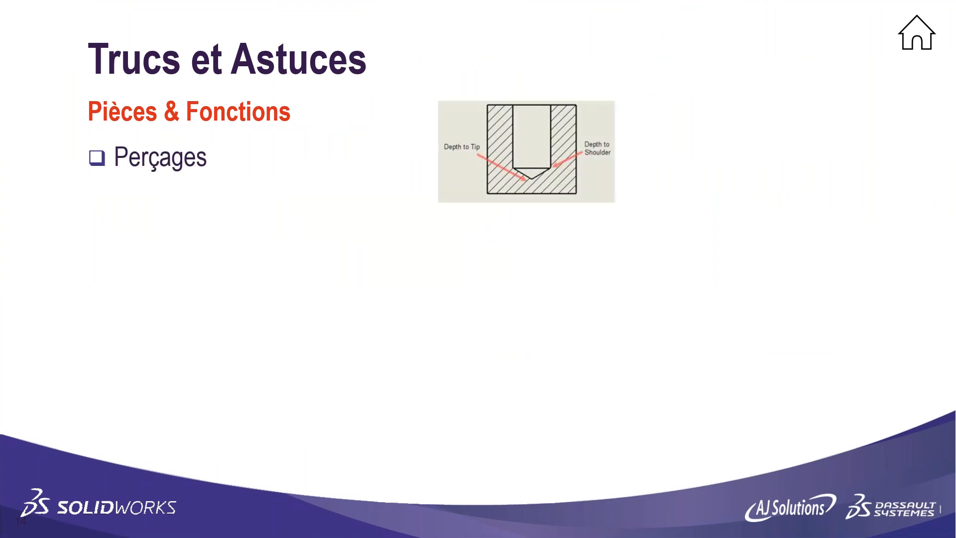
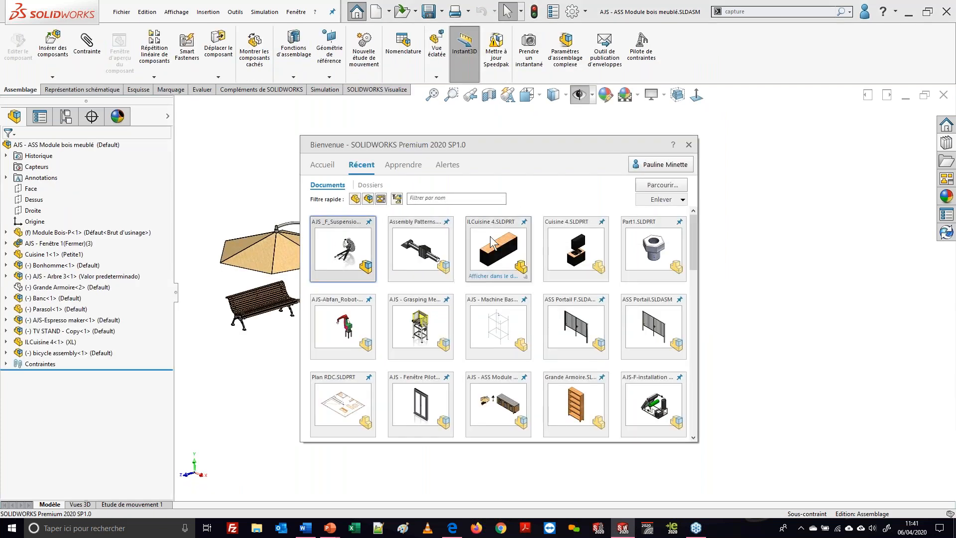
Open the part AJS - Bol.SLDPRT from the recent documents
{"action": "left_click", "coordinate": [780, 204]}
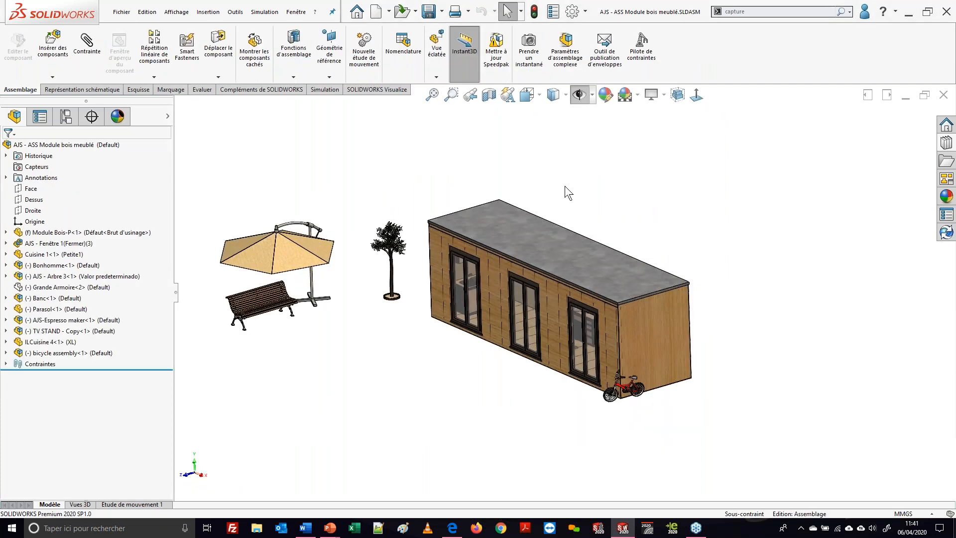
{"action": "key", "text": "r"}
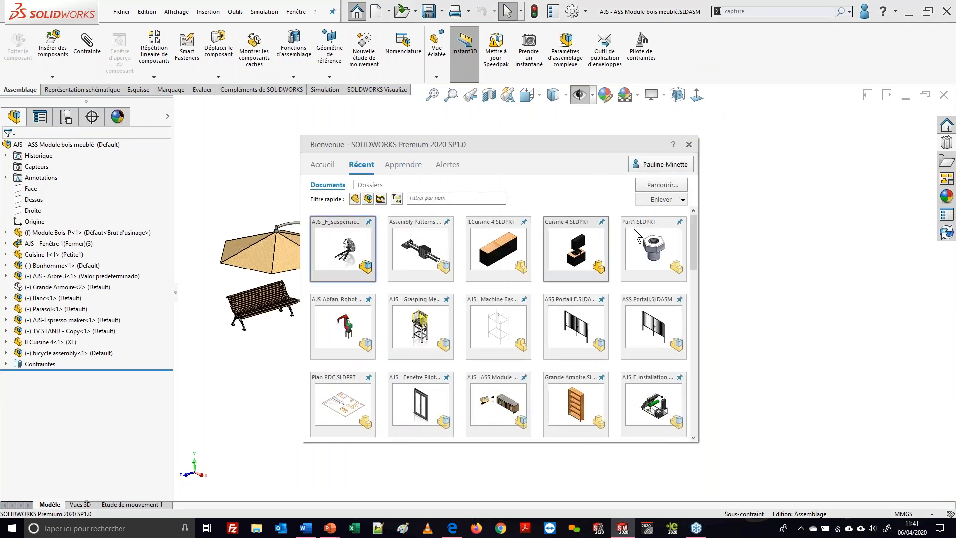
{"action": "left_click_drag", "start_coordinate": [692, 219], "coordinate": [694, 308]}
{"action": "left_click", "coordinate": [598, 264]}
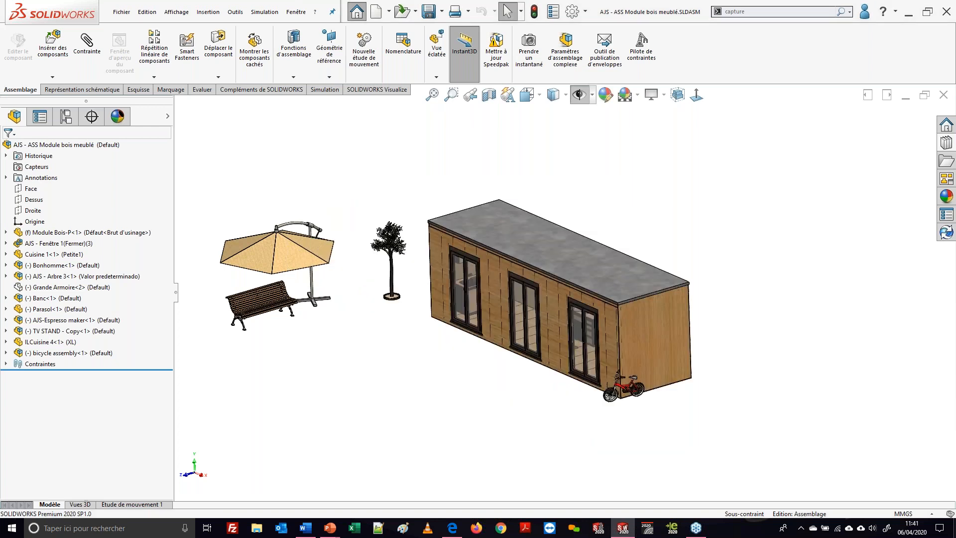
Create a reference plane parallel to the Top Plane, offset 85 mm upward through the bowl
{"action": "middle_click_drag", "start_coordinate": [570, 300], "coordinate": [540, 274]}
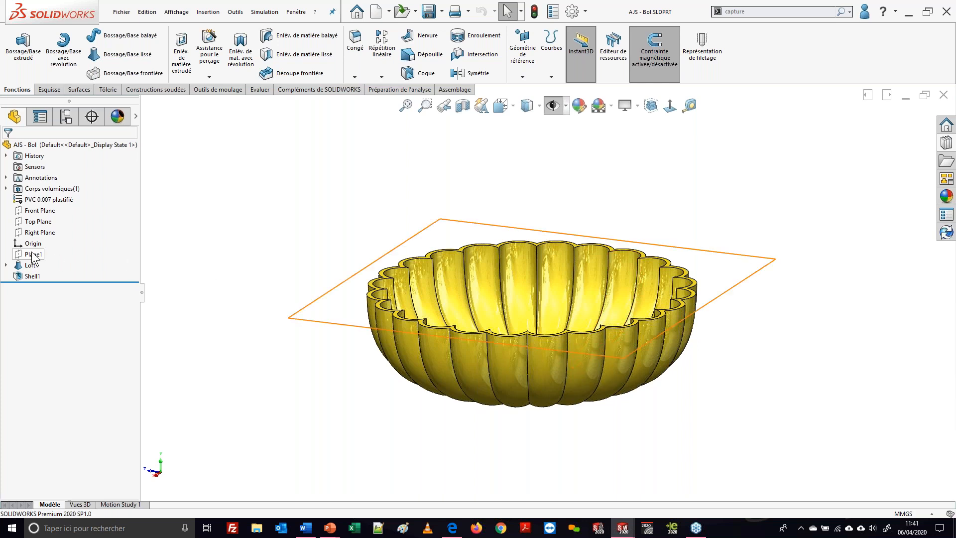
{"action": "left_click", "coordinate": [38, 222]}
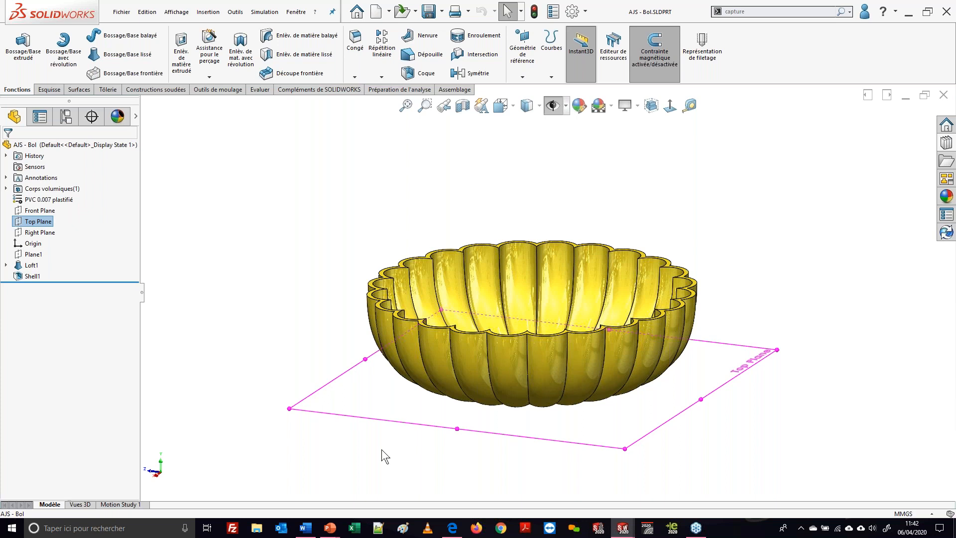
{"action": "left_click_drag", "start_coordinate": [378, 416], "coordinate": [383, 350], "text": "ctrl"}
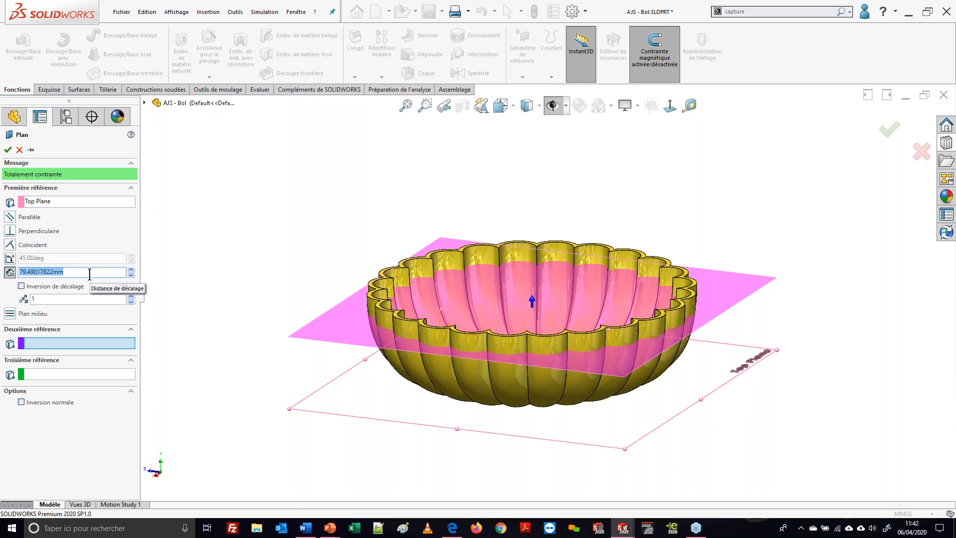
{"action": "type", "text": "85"}
{"action": "key", "text": "Return"}
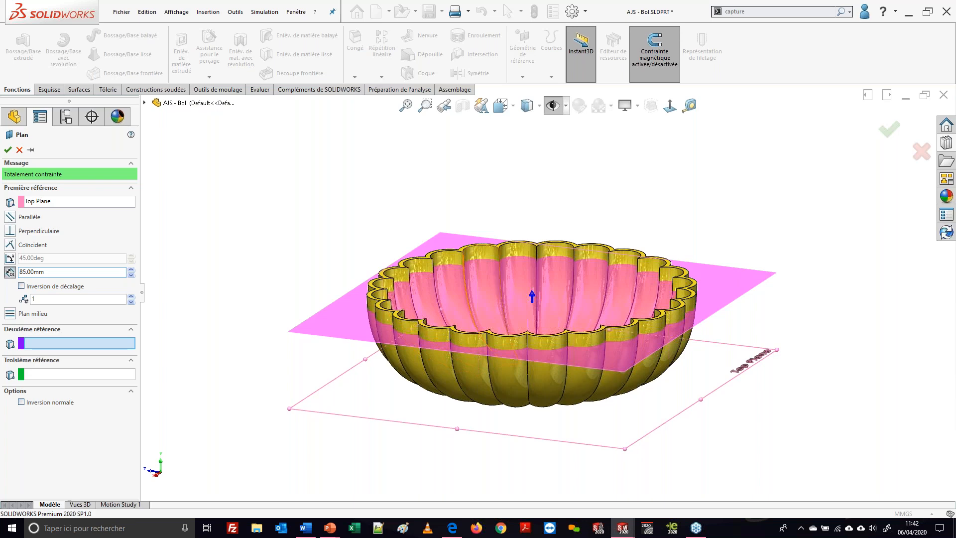
{"action": "left_click", "coordinate": [7, 150]}
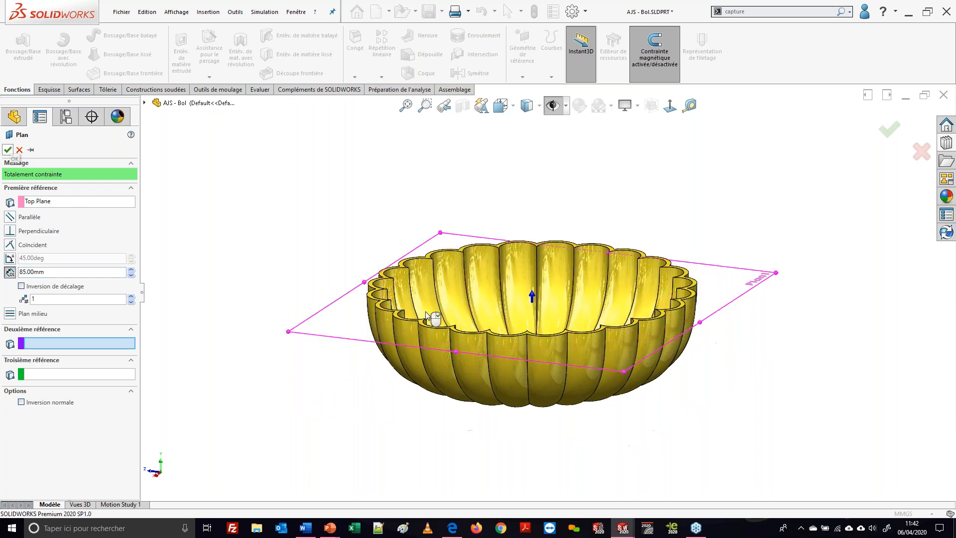
Intersect the 85 mm offset plane with the bowl's shell body, creating internal regions to form a solid filling up to the plane
{"action": "mouse_move", "coordinate": [687, 293]}
{"action": "middle_mouse_down"}
{"action": "mouse_move", "coordinate": [696, 244]}
{"action": "mouse_move", "coordinate": [676, 293]}
{"action": "middle_mouse_up"}
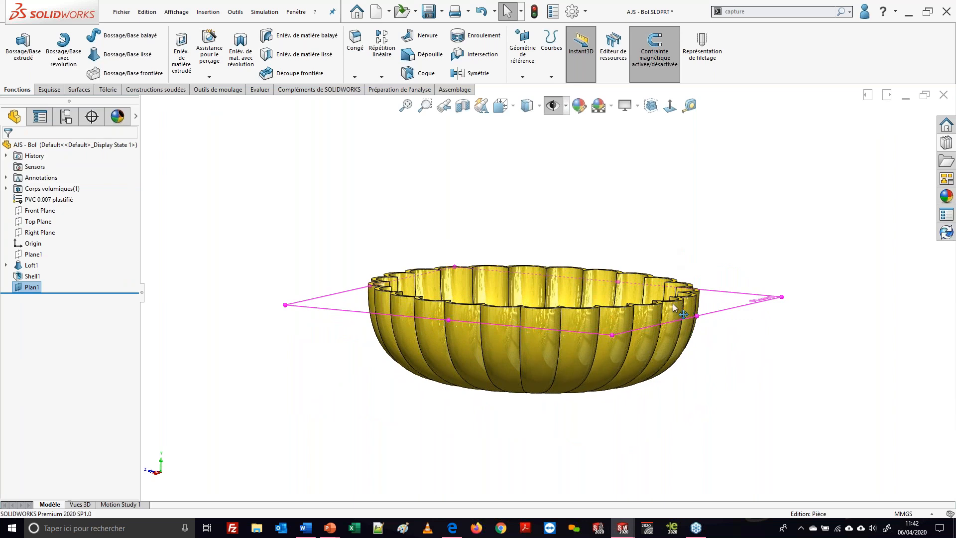
{"action": "middle_click_drag", "start_coordinate": [529, 304], "coordinate": [589, 314]}
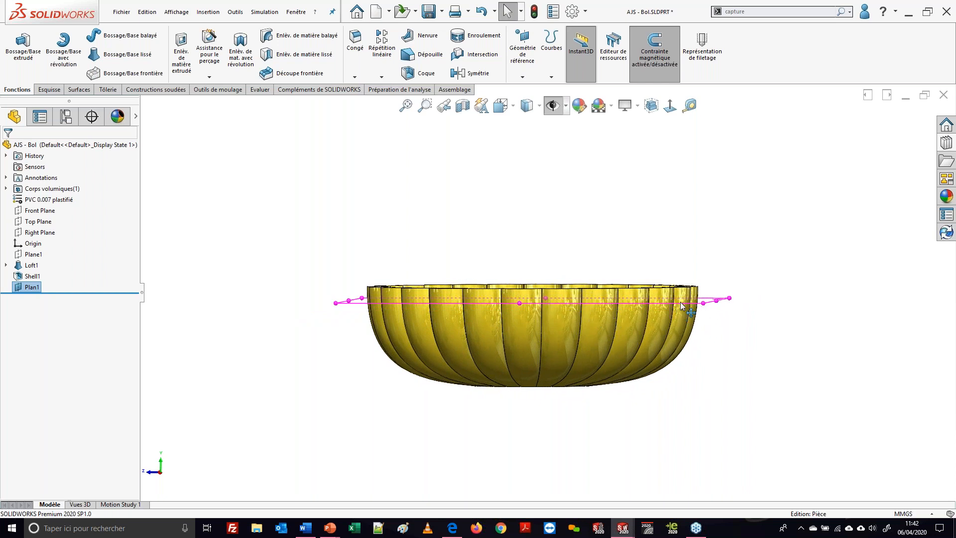
{"action": "scroll", "coordinate": [617, 306], "scroll_direction": "down", "scroll_amount": 4}
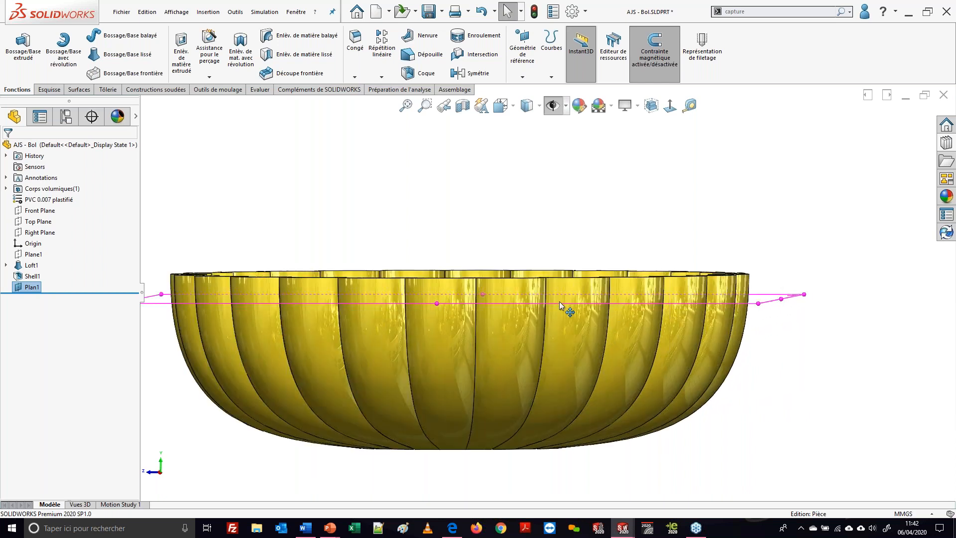
{"action": "middle_click_drag", "start_coordinate": [582, 306], "coordinate": [573, 330]}
{"action": "scroll", "coordinate": [574, 324], "scroll_direction": "up", "scroll_amount": 3}
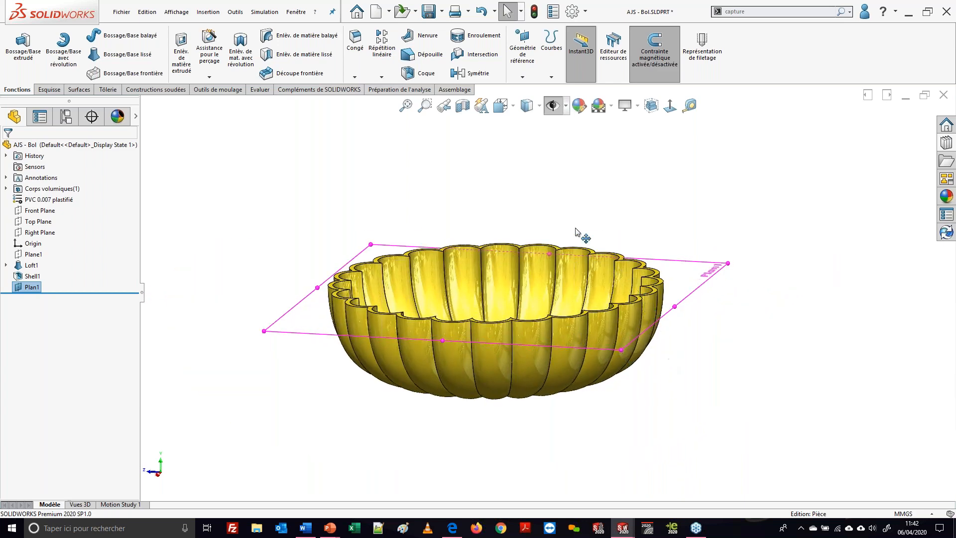
{"action": "left_click", "coordinate": [477, 55]}
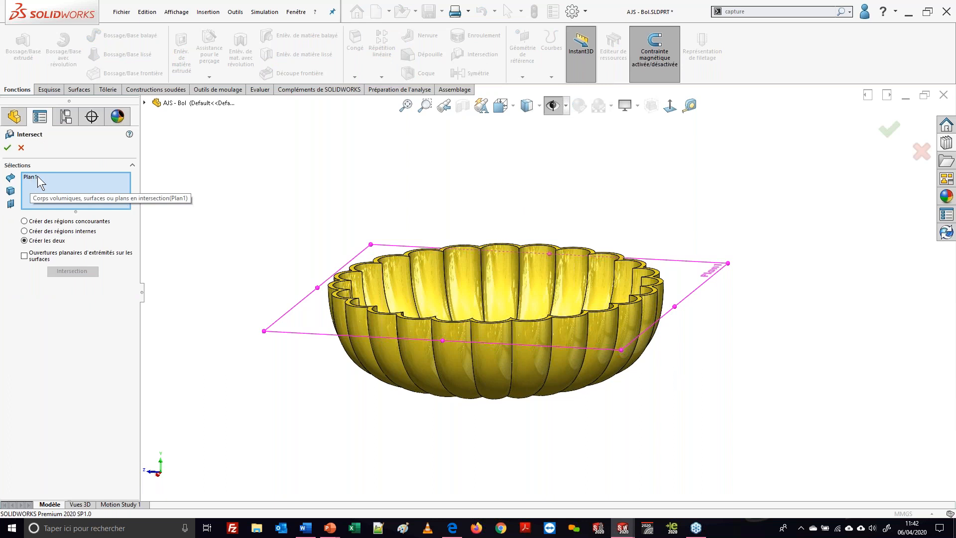
{"action": "left_click", "coordinate": [437, 277]}
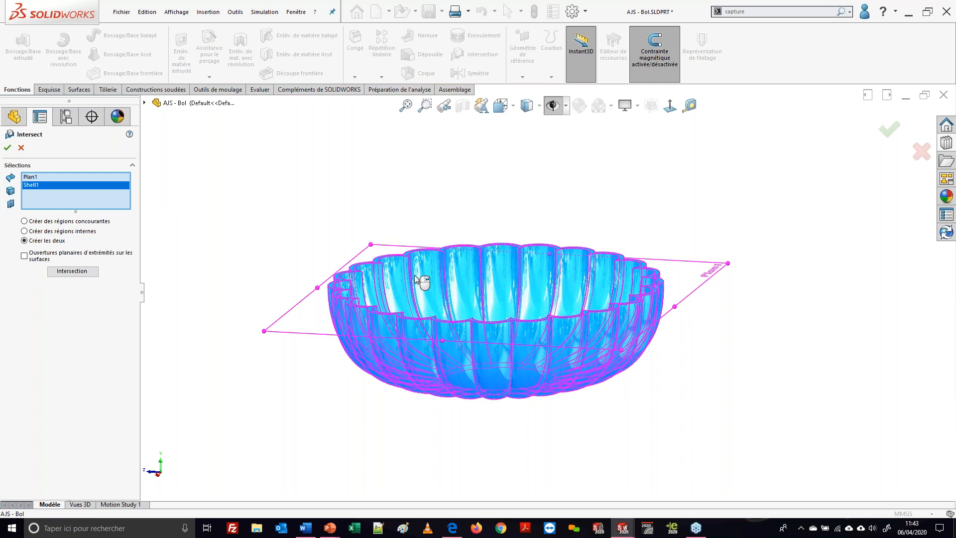
{"action": "left_click", "coordinate": [25, 231]}
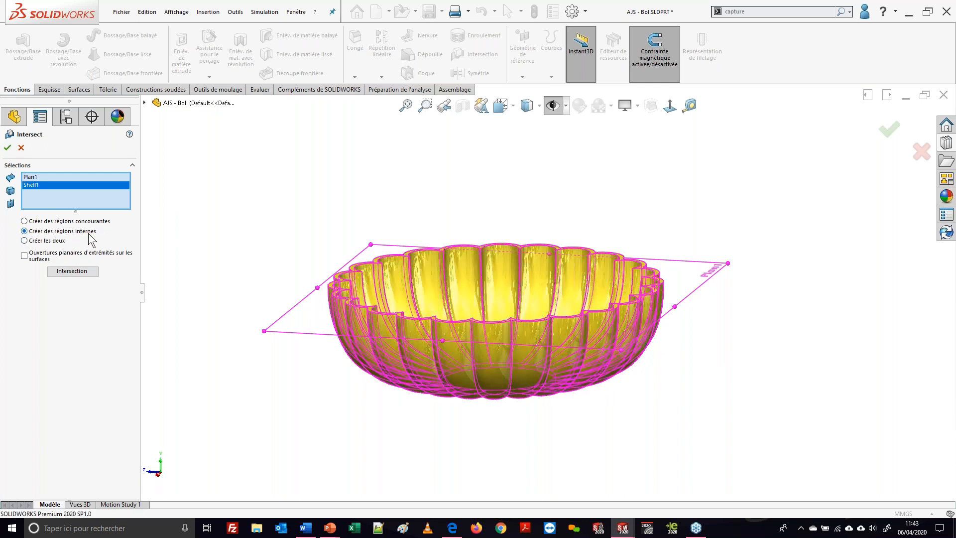
{"action": "left_click", "coordinate": [75, 273]}
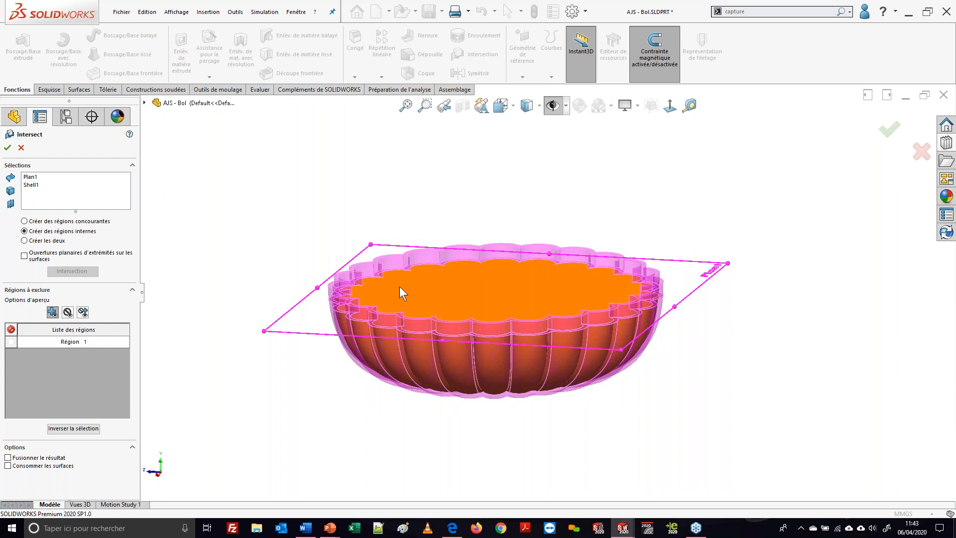
{"action": "left_click", "coordinate": [8, 147]}
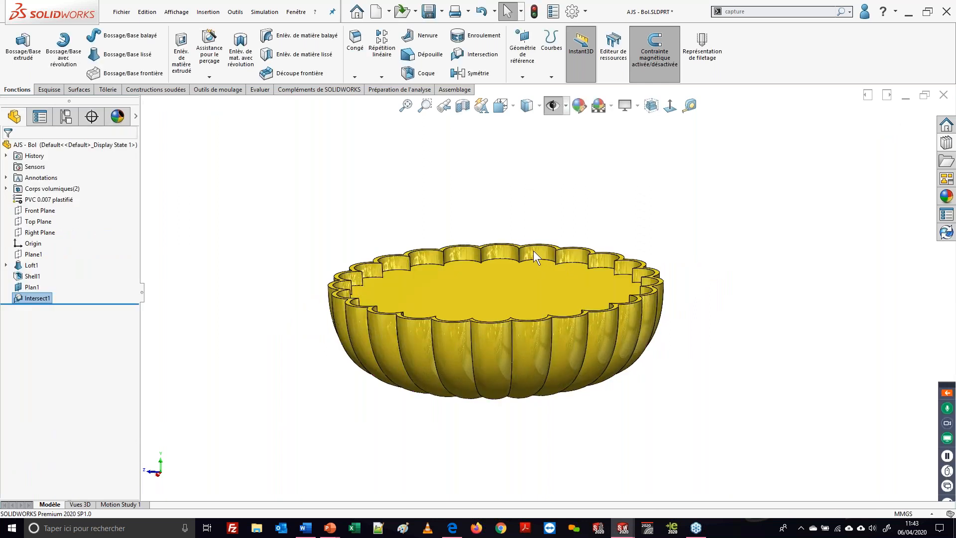
Evaluate the mass properties of only the filling body inside the bowl, including its mass and volume
{"action": "middle_click_drag", "start_coordinate": [539, 252], "coordinate": [471, 338]}
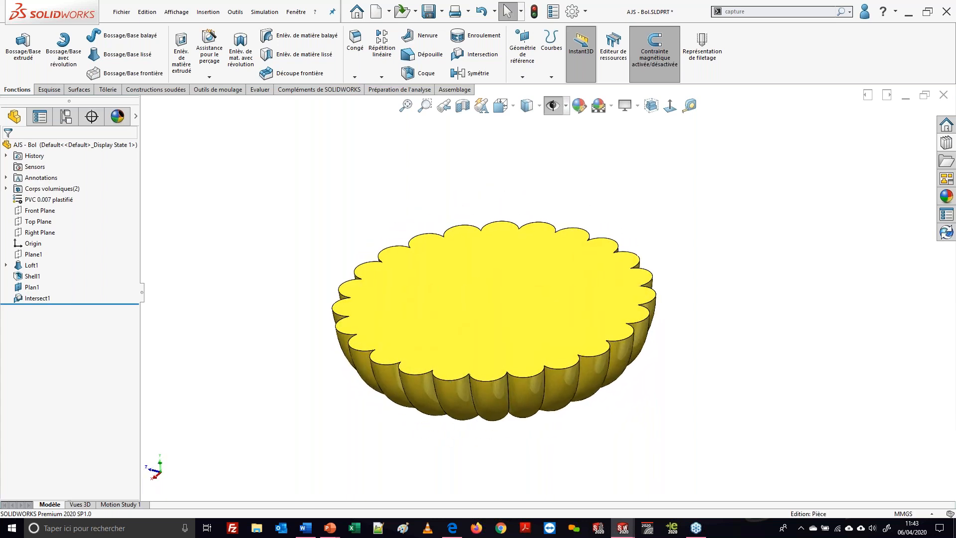
{"action": "left_click", "coordinate": [263, 91]}
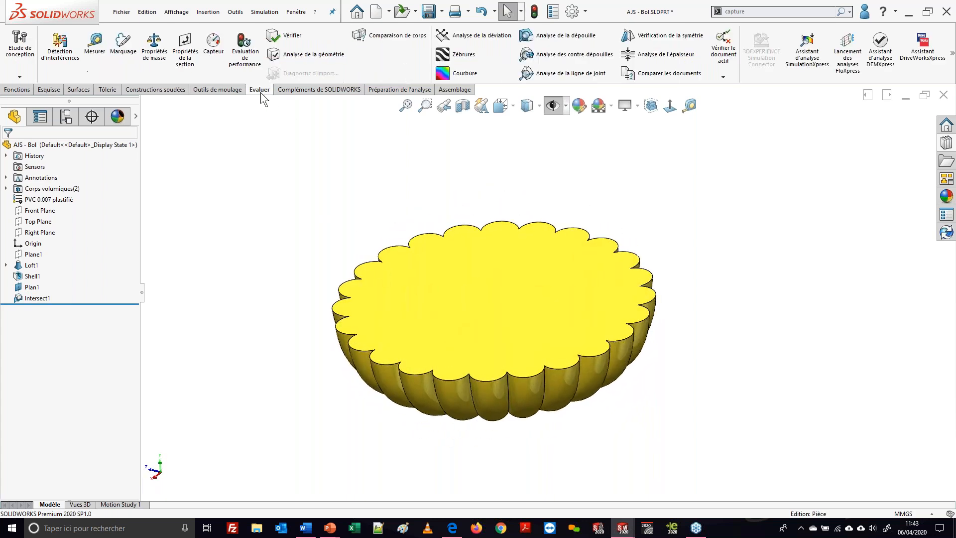
{"action": "left_click", "coordinate": [154, 47]}
{"action": "left_click", "coordinate": [512, 281]}
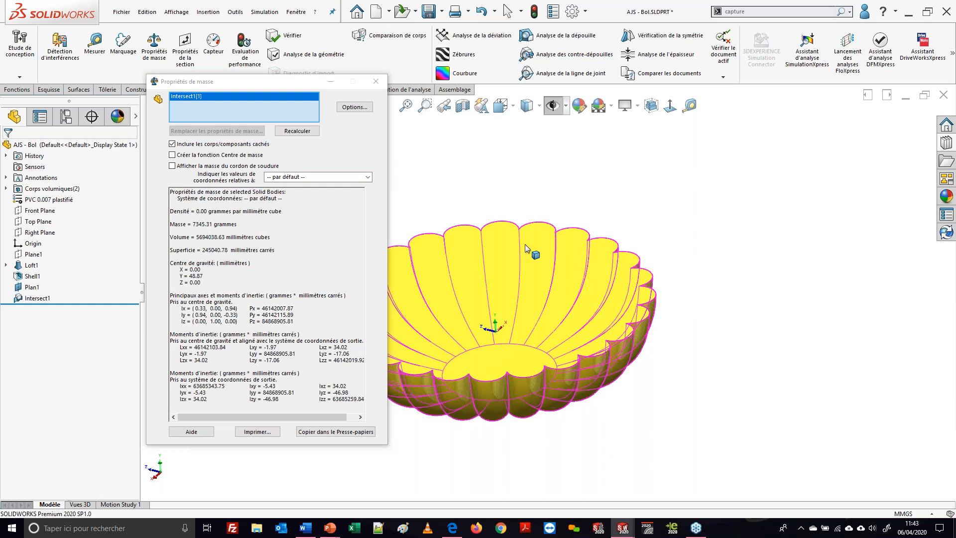
{"action": "left_click", "coordinate": [376, 81]}
{"action": "middle_click_drag", "start_coordinate": [493, 199], "coordinate": [508, 322]}
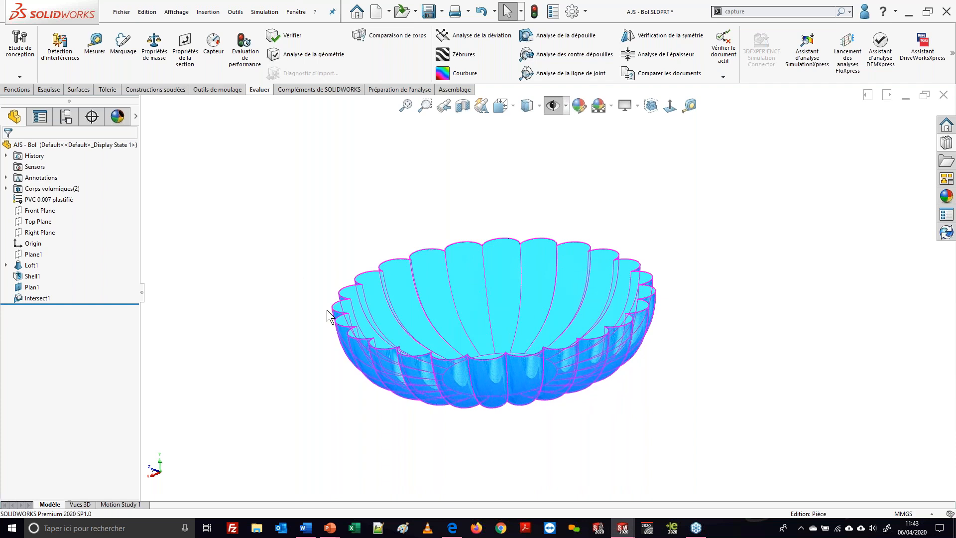
Apply a water appearance from the Organique > Eau category to the whole filling body and save the part
{"action": "left_click", "coordinate": [344, 276]}
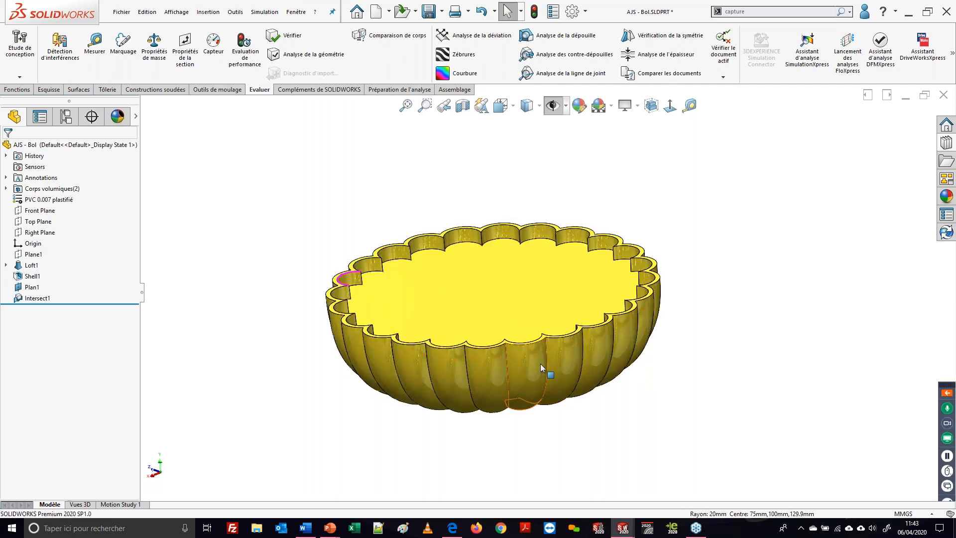
{"action": "middle_click_drag", "start_coordinate": [539, 363], "coordinate": [550, 363]}
{"action": "left_click", "coordinate": [945, 142]}
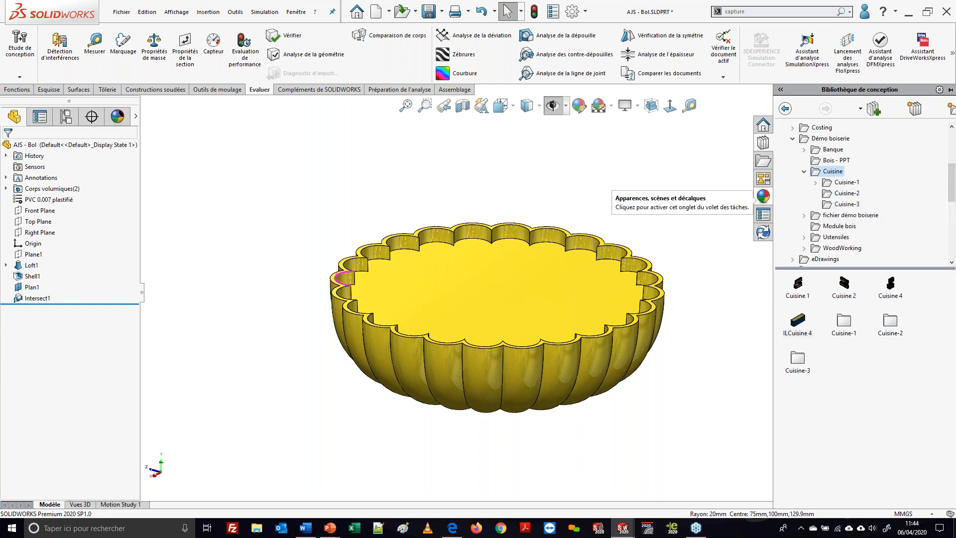
{"action": "left_click", "coordinate": [762, 195]}
{"action": "left_click", "coordinate": [781, 128]}
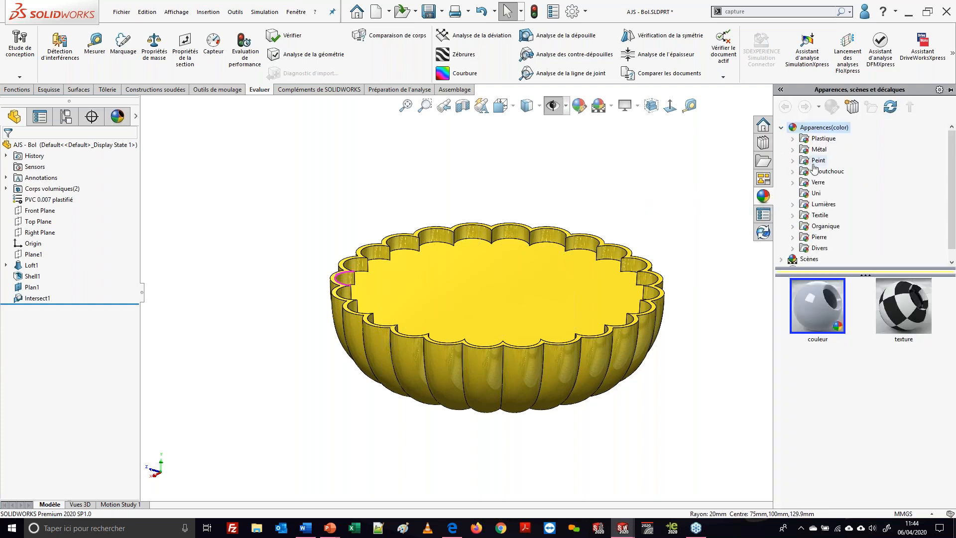
{"action": "left_click", "coordinate": [792, 226]}
{"action": "scroll", "coordinate": [851, 215], "scroll_direction": "down", "scroll_amount": 3}
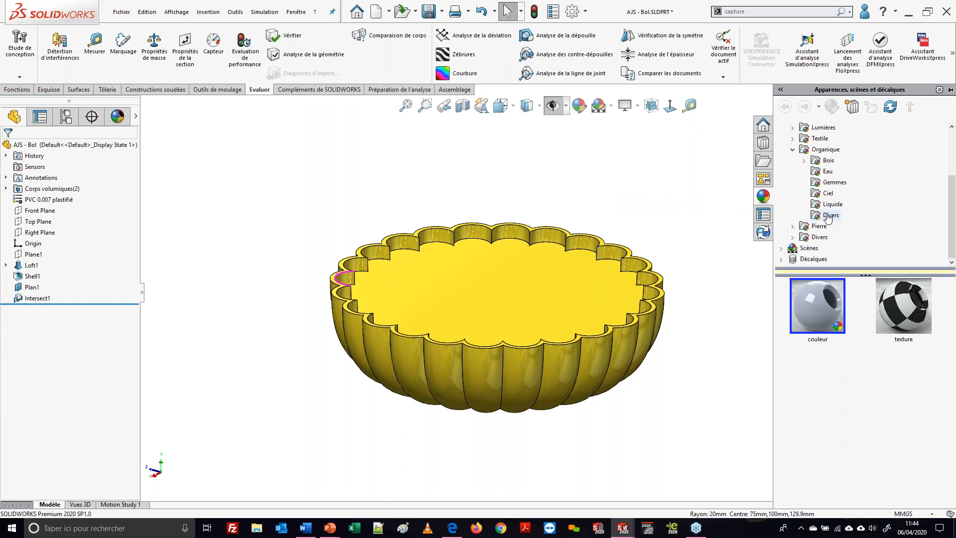
{"action": "left_click", "coordinate": [827, 171]}
{"action": "left_click", "coordinate": [816, 311]}
{"action": "left_click_drag", "start_coordinate": [816, 311], "coordinate": [481, 278]}
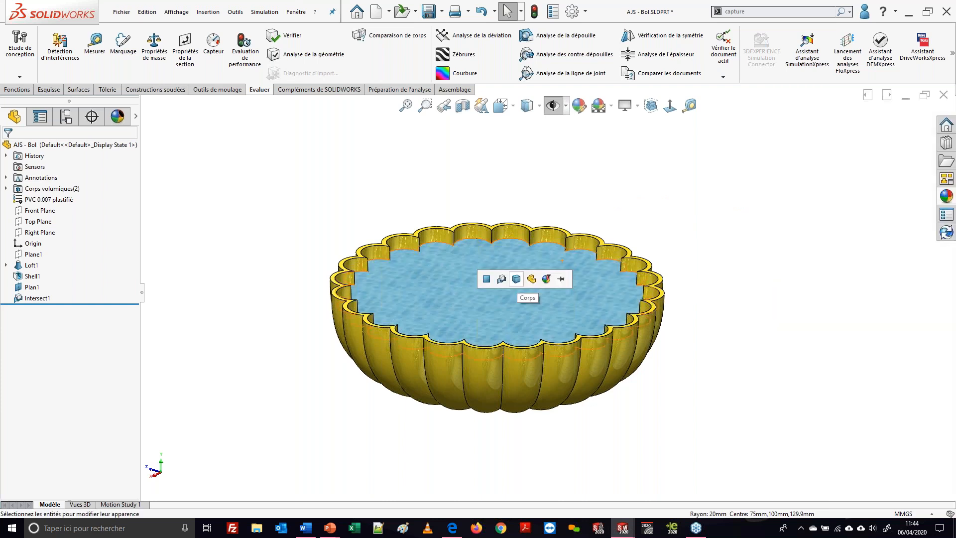
{"action": "left_click", "coordinate": [516, 279]}
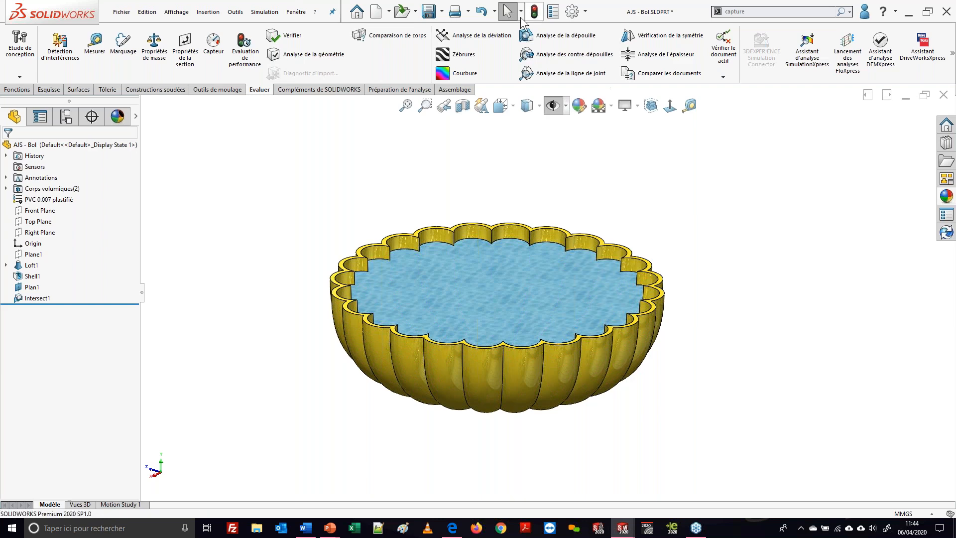
{"action": "left_click", "coordinate": [429, 12]}
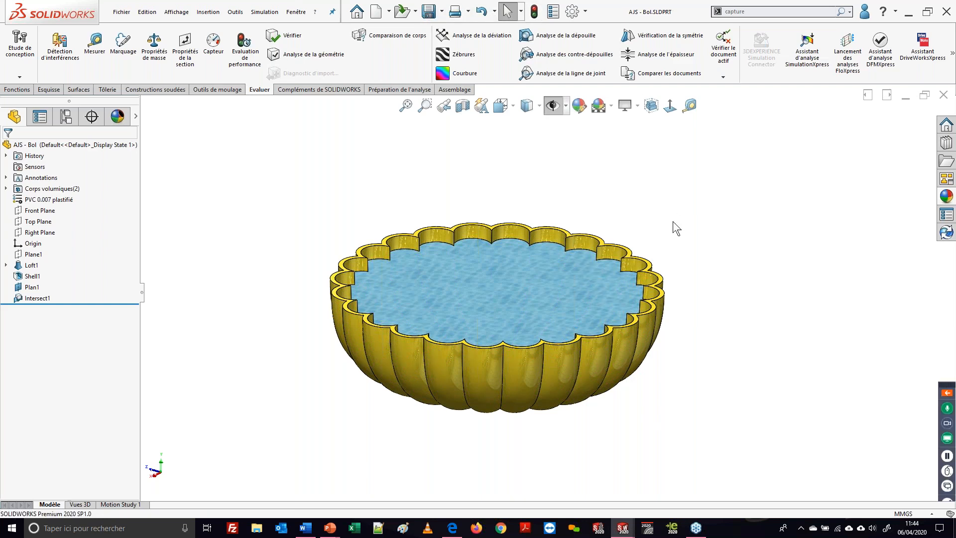
Switch to the PowerPoint slideshow, show the point on converting features to bodies and surfaces, and return to the bowl in SOLIDWORKS
{"action": "key", "text": "super+Tab"}
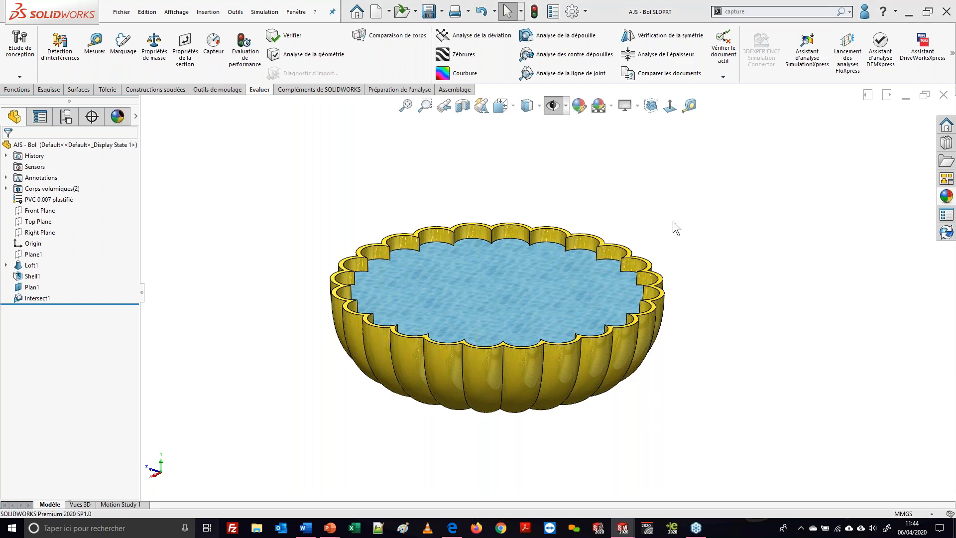
{"action": "left_click", "coordinate": [463, 148]}
{"action": "left_click", "coordinate": [694, 262]}
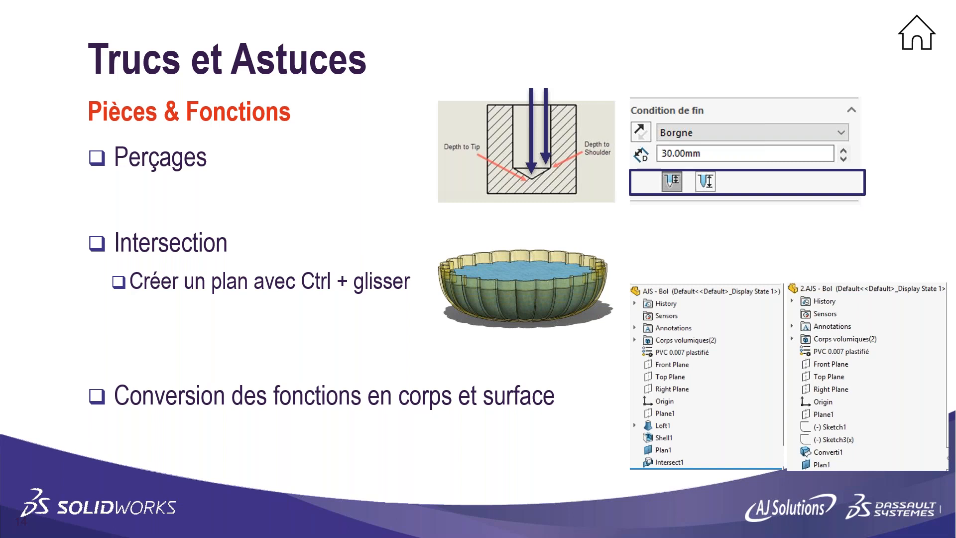
{"action": "key", "text": "super+Tab"}
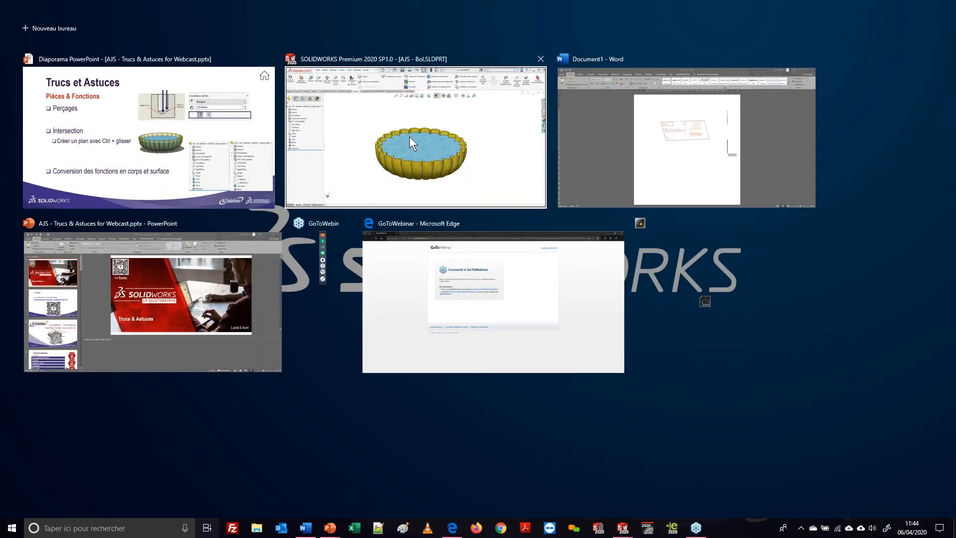
{"action": "left_click", "coordinate": [409, 137]}
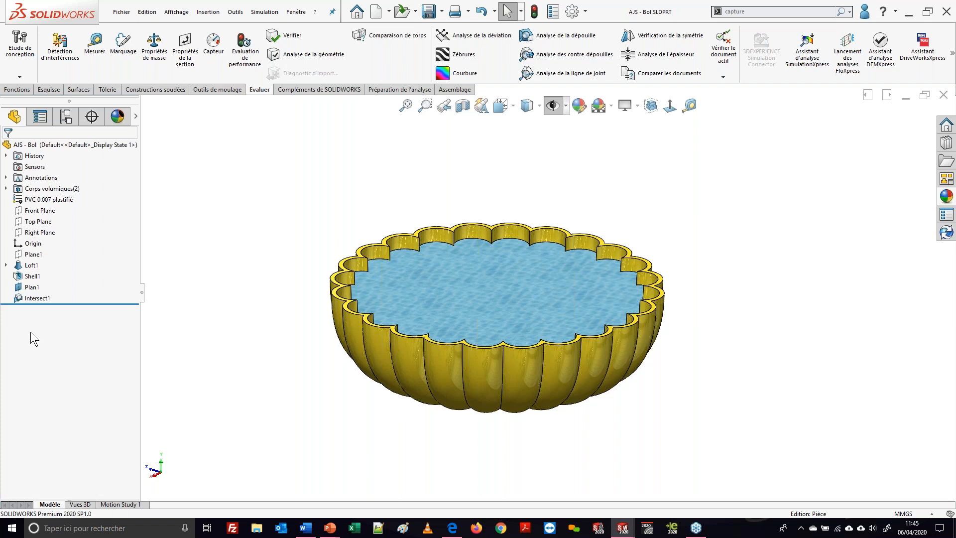
Convert the part to bodies, preserving reference geometry and sketches, save it as AJS - Bol in Fichiers démo, and highlight the preserved Sketch3(x)
{"action": "right_click", "coordinate": [63, 147]}
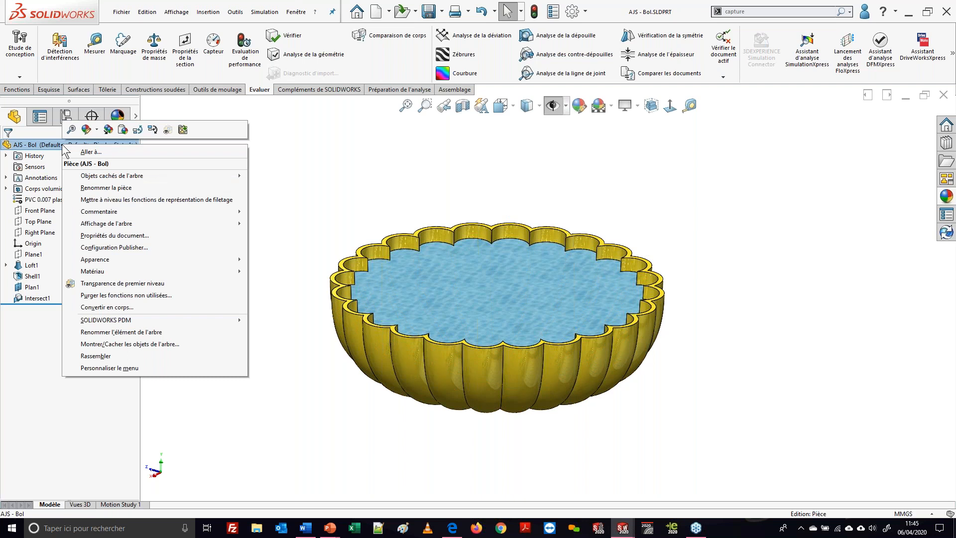
{"action": "left_click", "coordinate": [112, 308]}
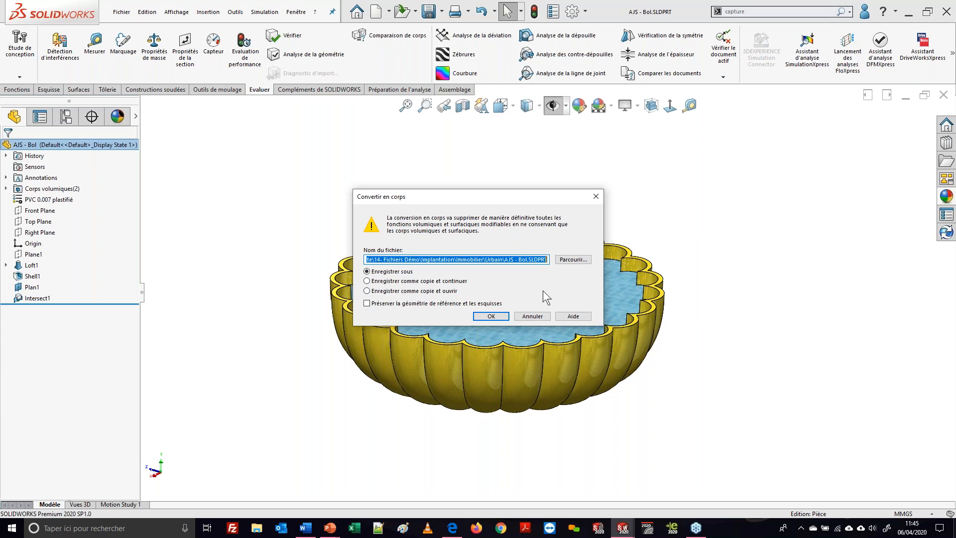
{"action": "left_click", "coordinate": [368, 304]}
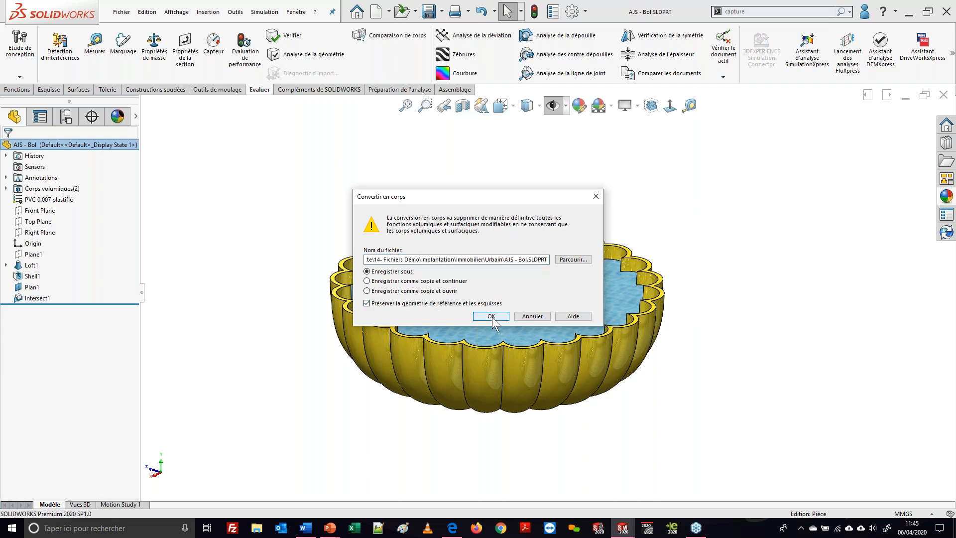
{"action": "left_click", "coordinate": [586, 262]}
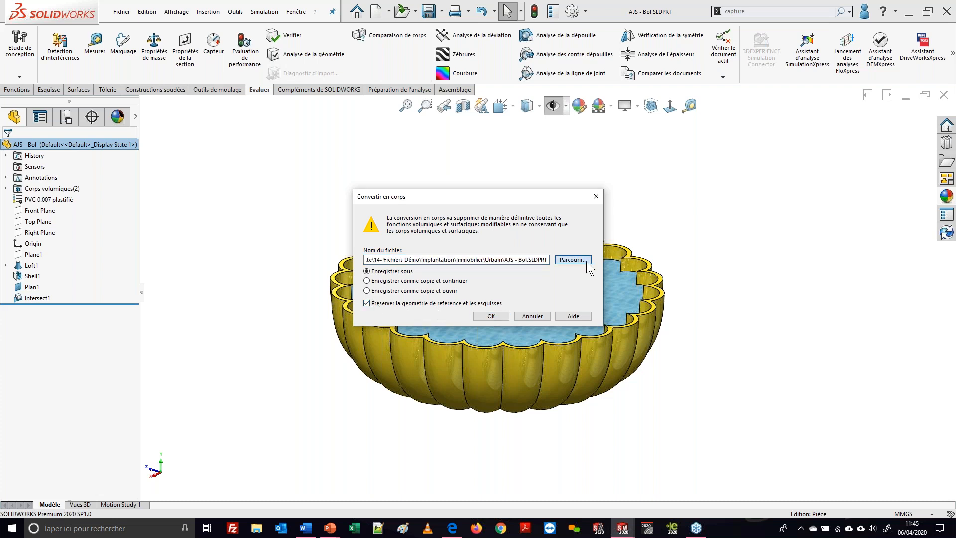
{"action": "left_click", "coordinate": [381, 259]}
{"action": "left_click", "coordinate": [704, 414]}
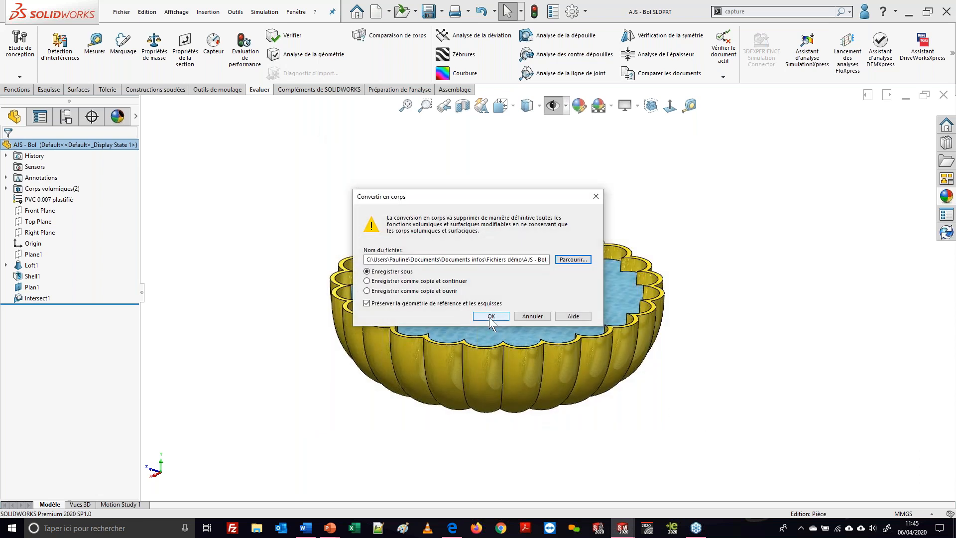
{"action": "left_click", "coordinate": [491, 316]}
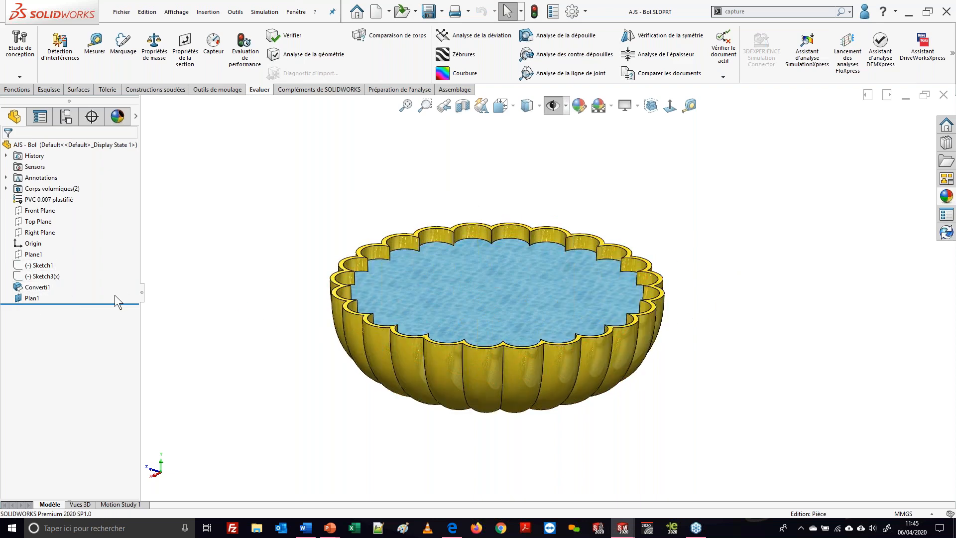
{"action": "left_click", "coordinate": [48, 277]}
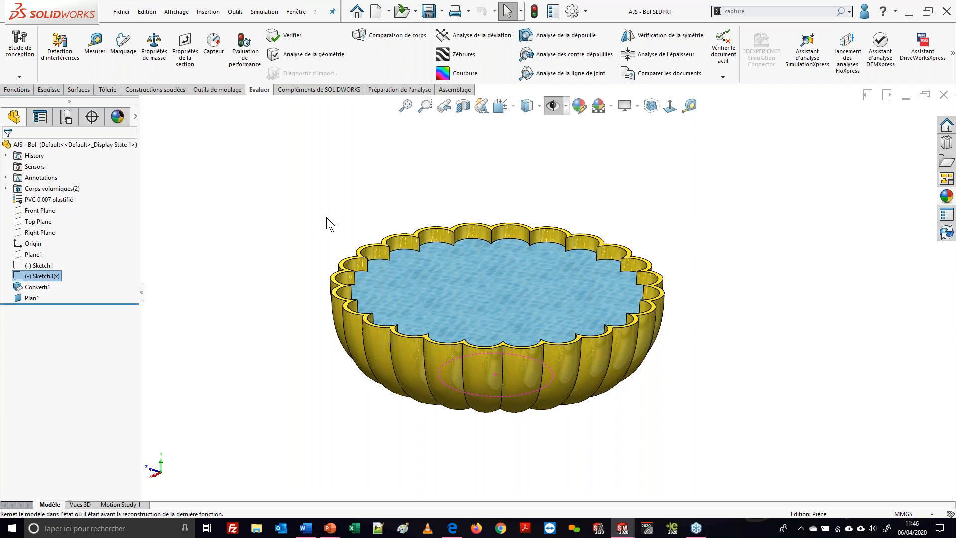
Switch to the PowerPoint slideshow and advance to the Assemblages section slide
{"action": "key", "text": "super+Tab"}
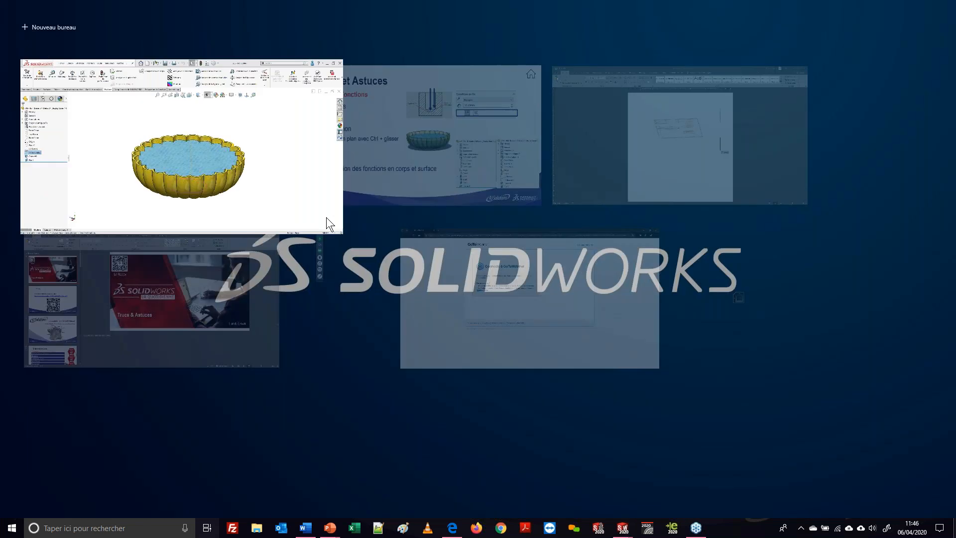
{"action": "left_click", "coordinate": [426, 179]}
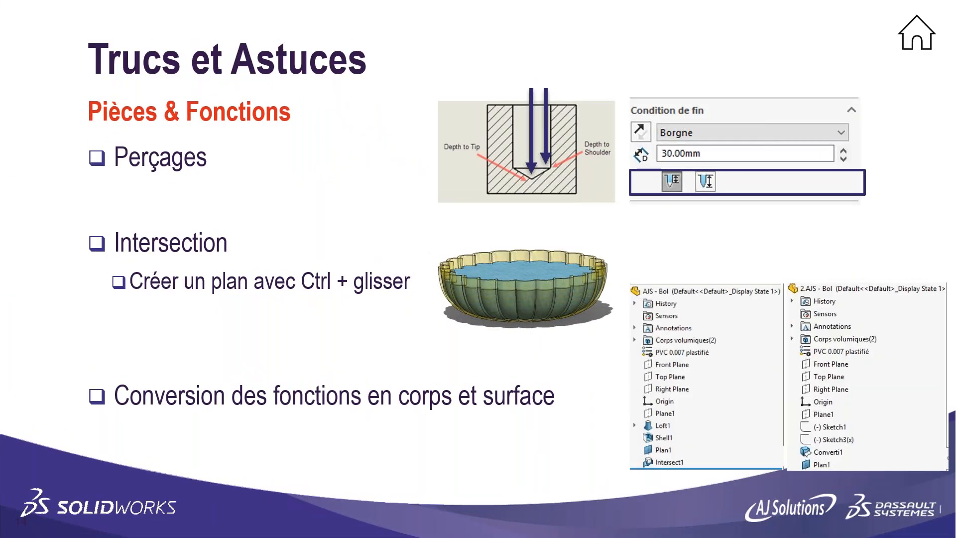
{"action": "key", "text": "Right"}
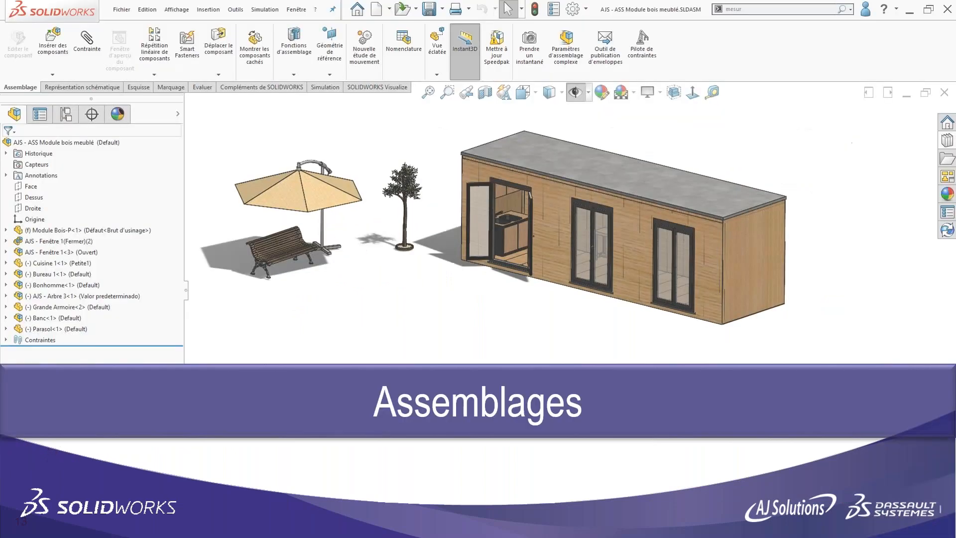
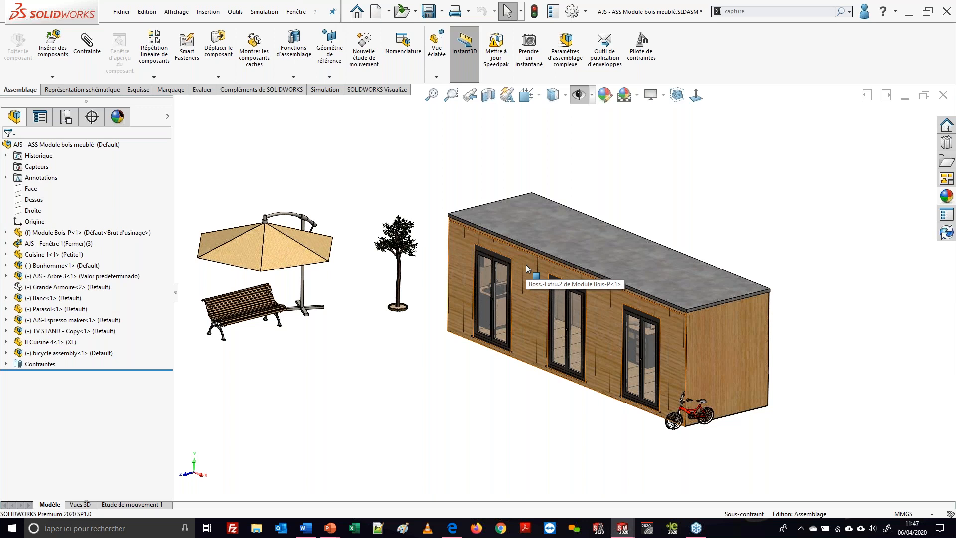
Hide the Module Bois wooden building in the assembly and show it again
{"action": "left_click", "coordinate": [525, 264]}
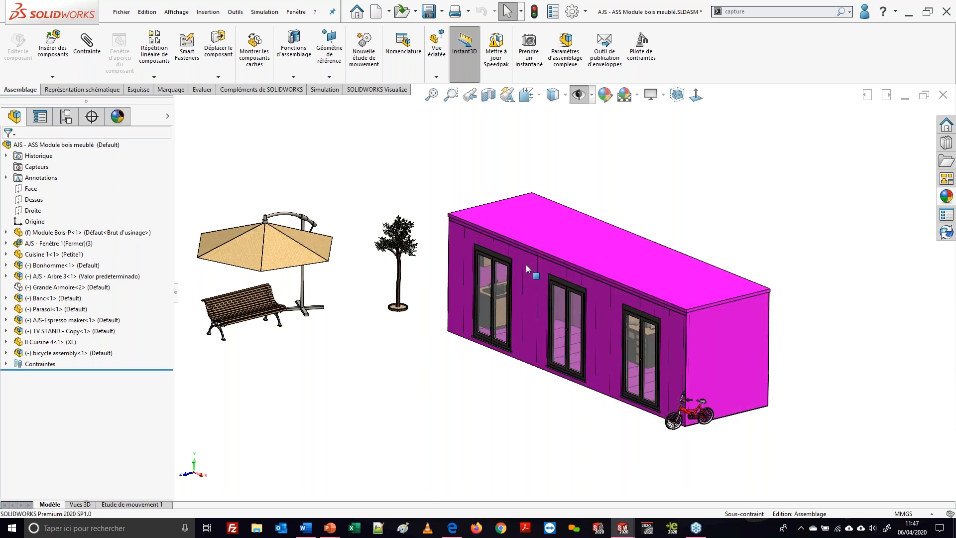
{"action": "key", "text": "Tab"}
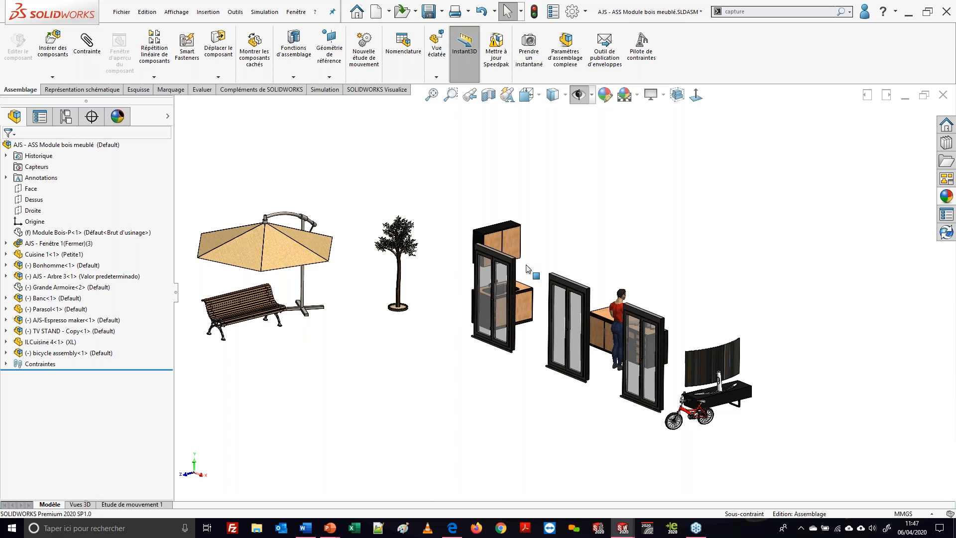
{"action": "key", "text": "shift+Tab"}
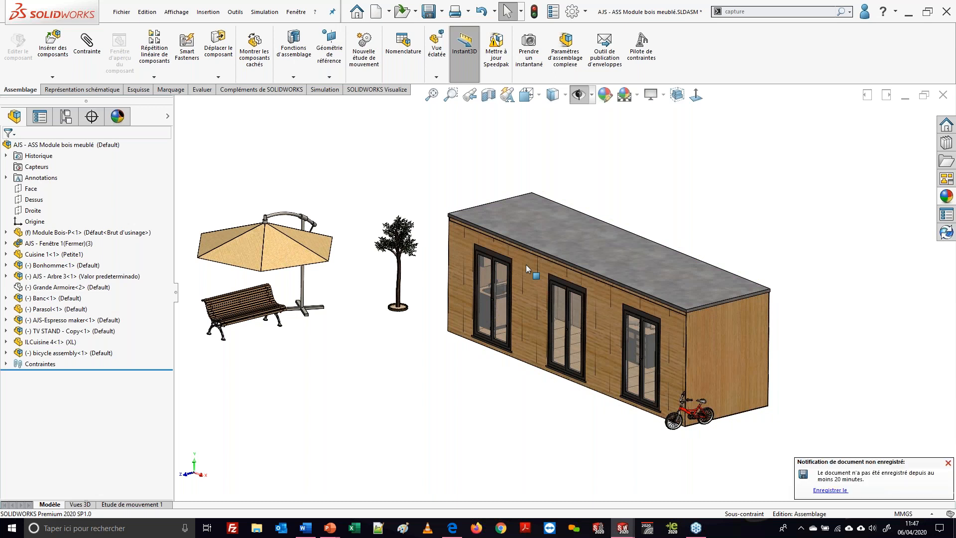
Hide the Module Bois building, display the hidden components temporarily, and pick the building there to restore it
{"action": "key", "text": "Tab"}
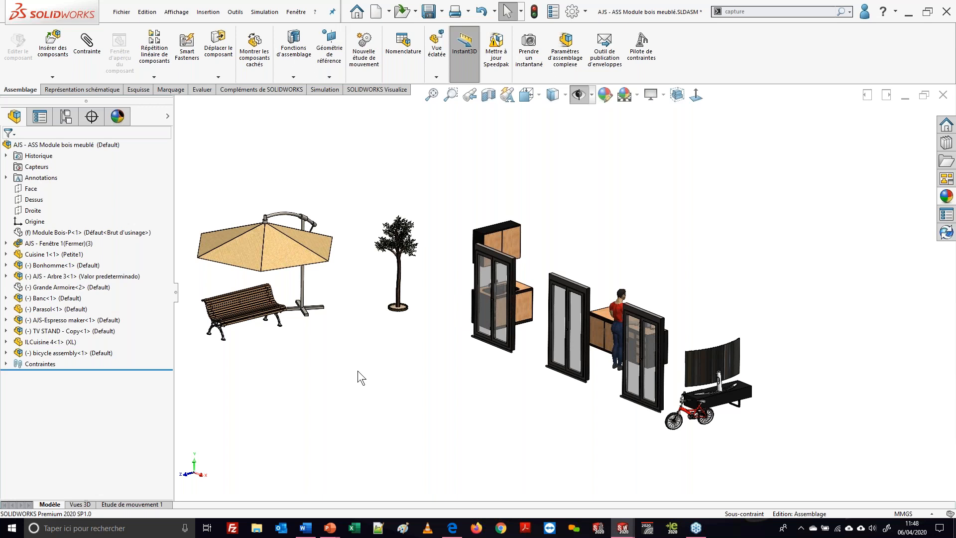
{"action": "key", "text": "ctrl+shift+Tab"}
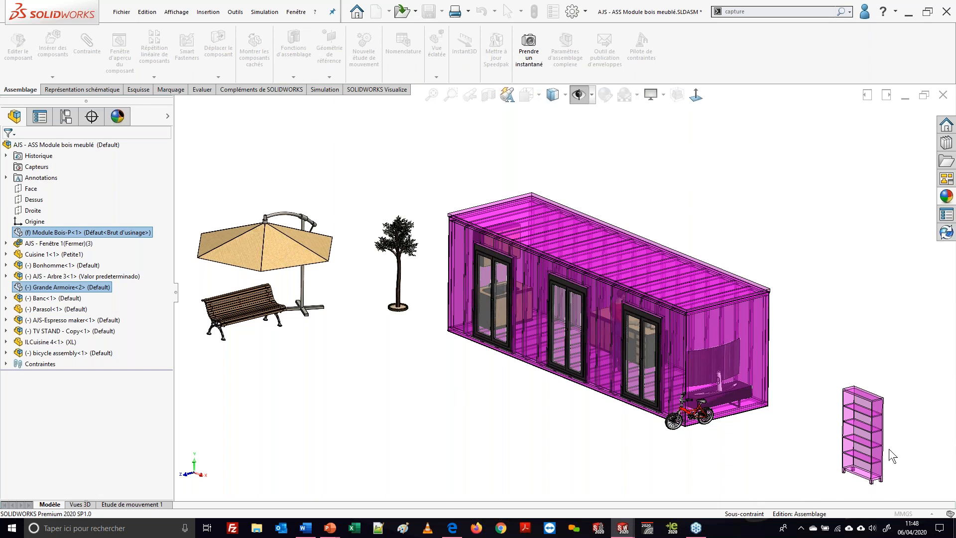
{"action": "left_click", "coordinate": [744, 316]}
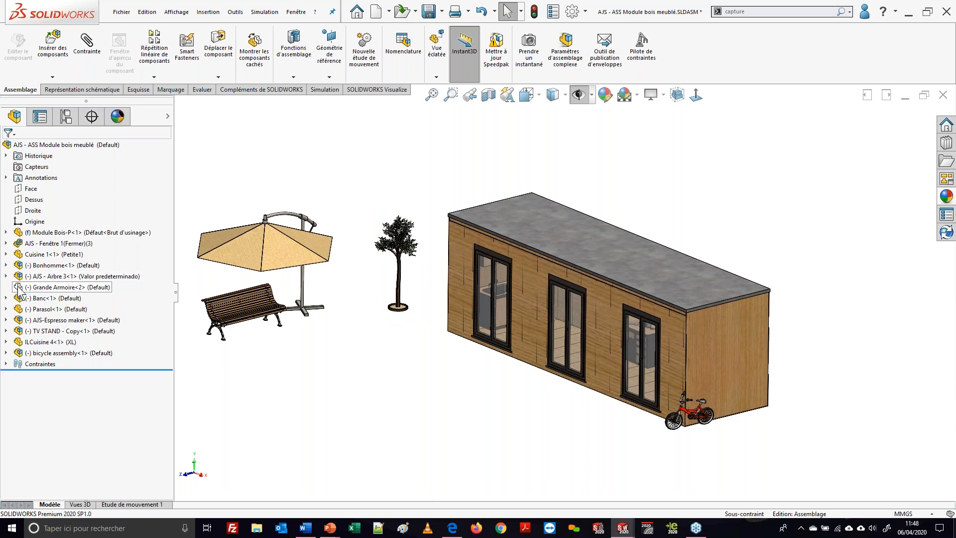
Expand the display pane, then show the Grande Armoire component and hide it again
{"action": "left_click", "coordinate": [167, 117]}
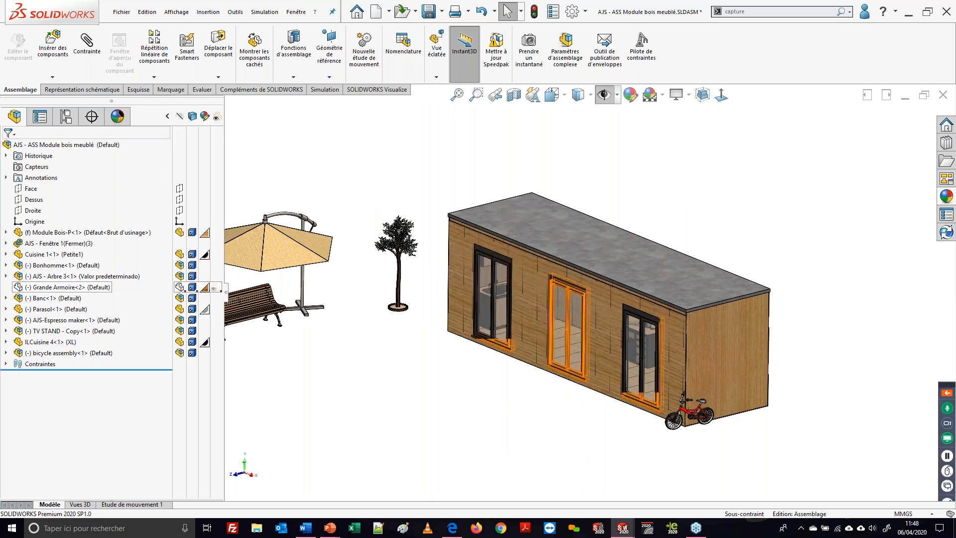
{"action": "left_click", "coordinate": [180, 287]}
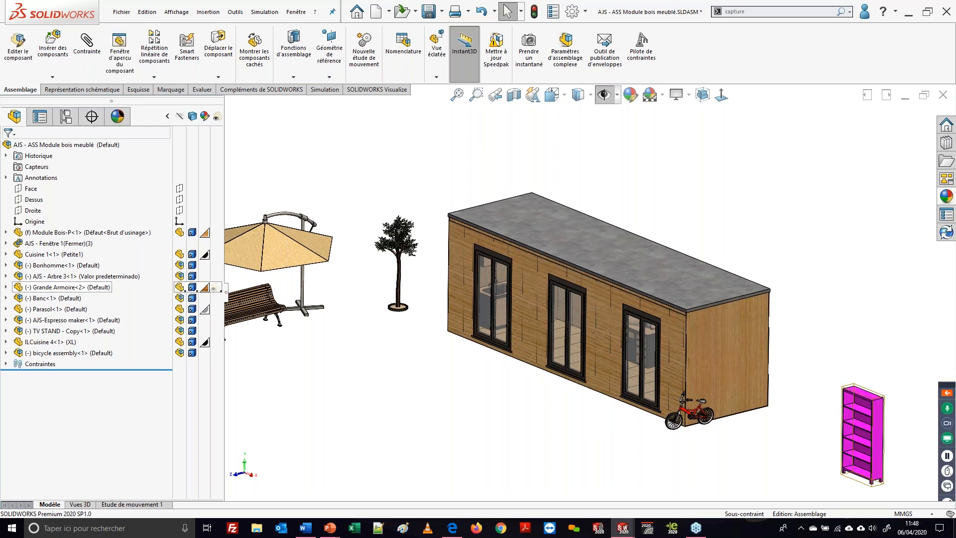
{"action": "left_click", "coordinate": [180, 287]}
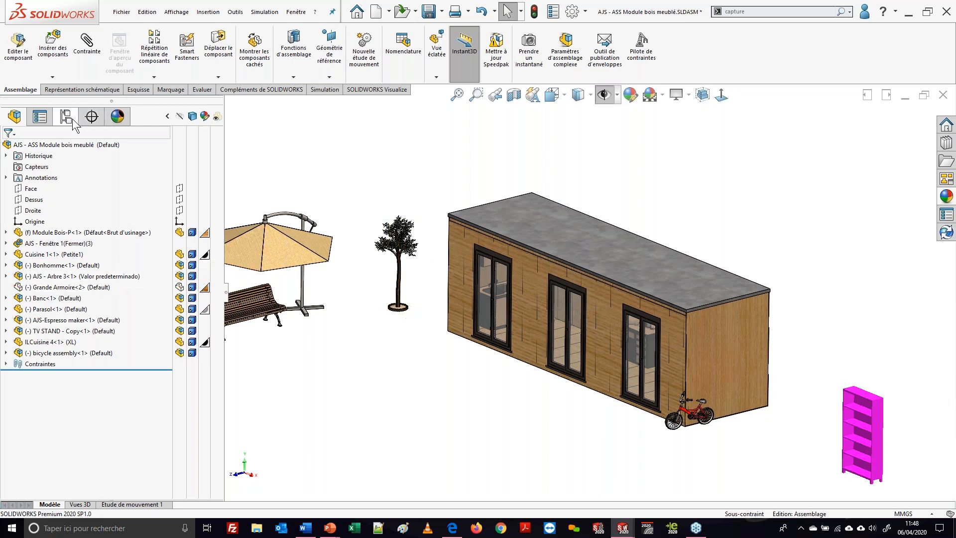
Examine the show-components option available for the top-level assembly, then close its options and collapse the display pane
{"action": "right_click", "coordinate": [44, 146]}
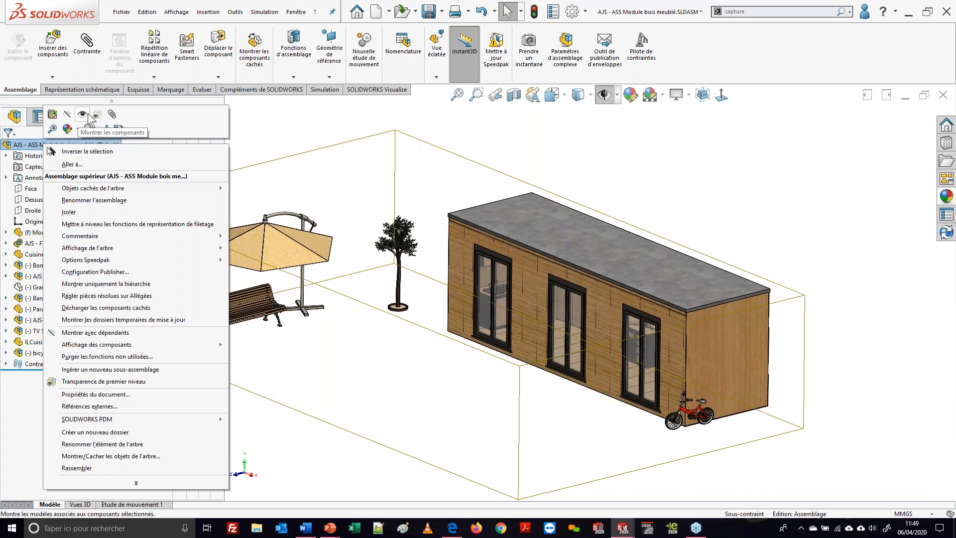
{"action": "left_click", "coordinate": [262, 129]}
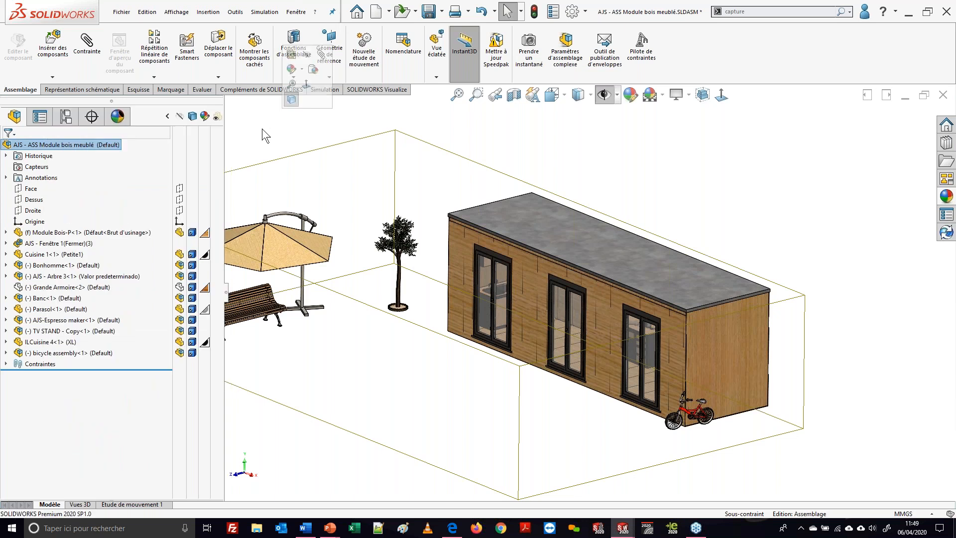
{"action": "left_click", "coordinate": [168, 116]}
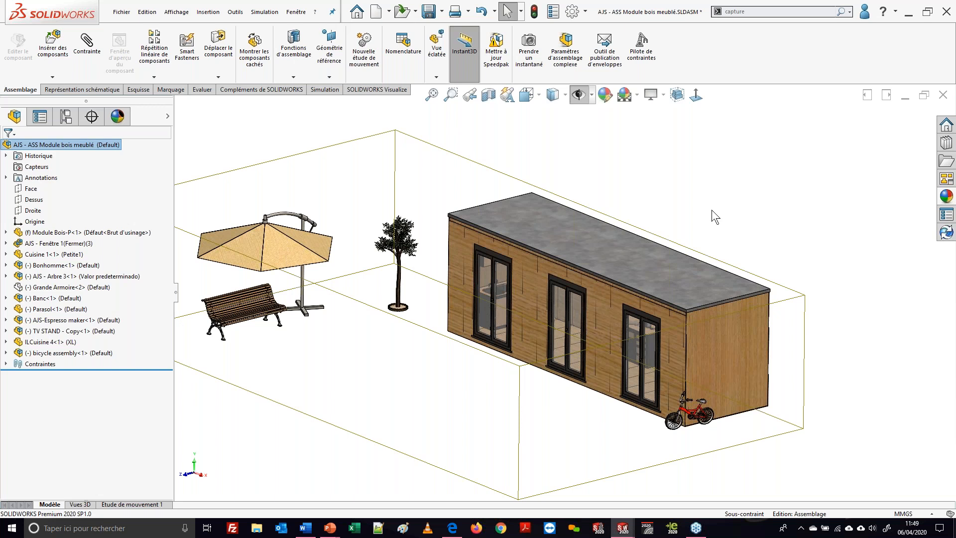
Apply the saved view Vue en coupe32 and hide the Module Bois building to expose the kitchen furniture
{"action": "left_click", "coordinate": [540, 97]}
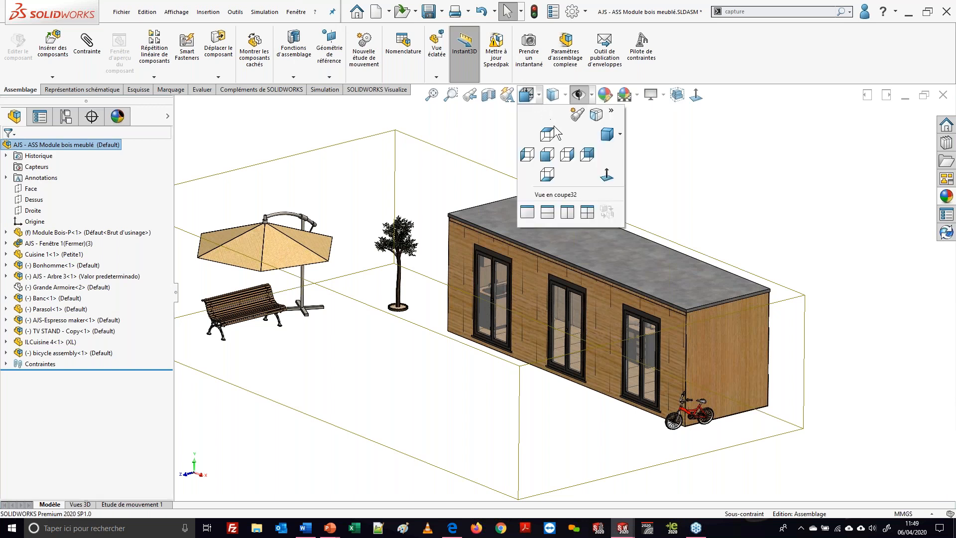
{"action": "left_click", "coordinate": [548, 195]}
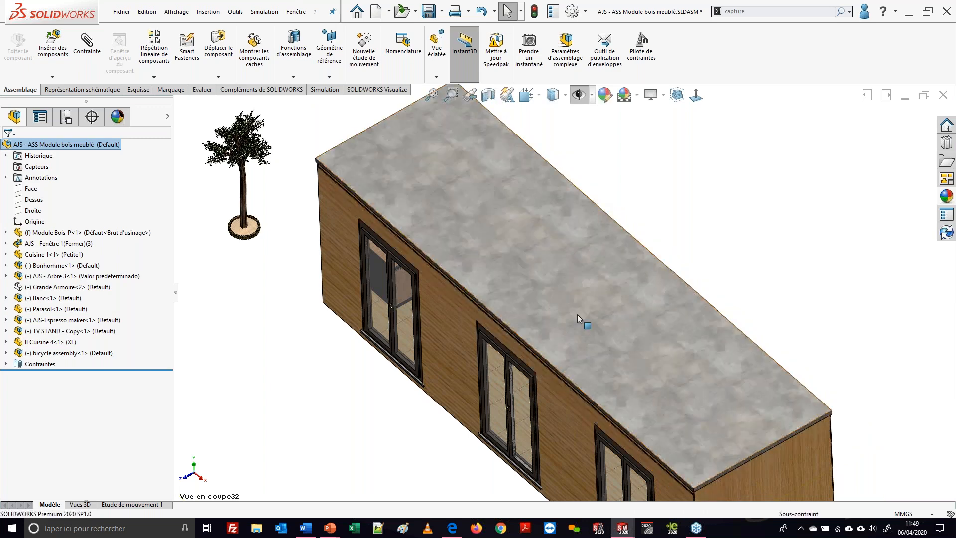
{"action": "key", "text": "Escape"}
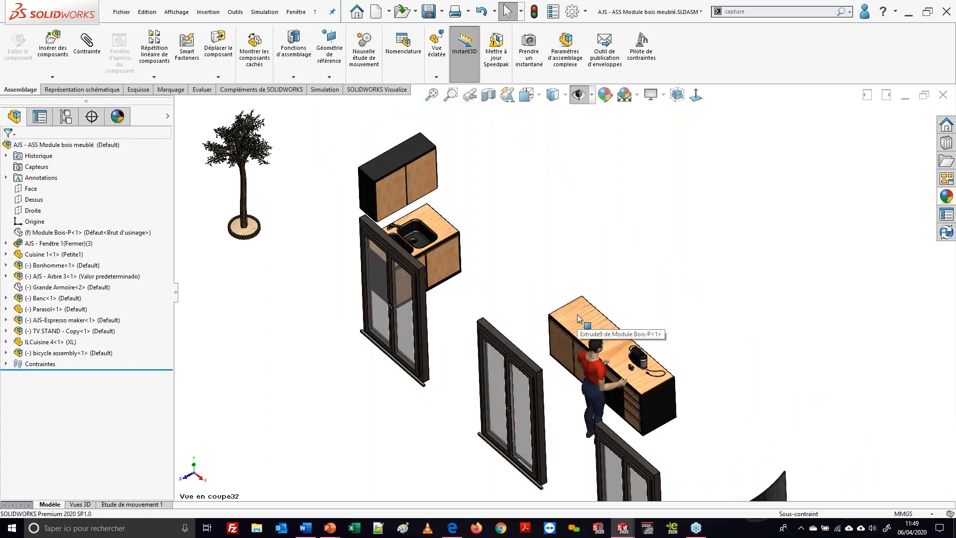
{"action": "scroll", "coordinate": [577, 315], "scroll_direction": "down", "scroll_amount": 3}
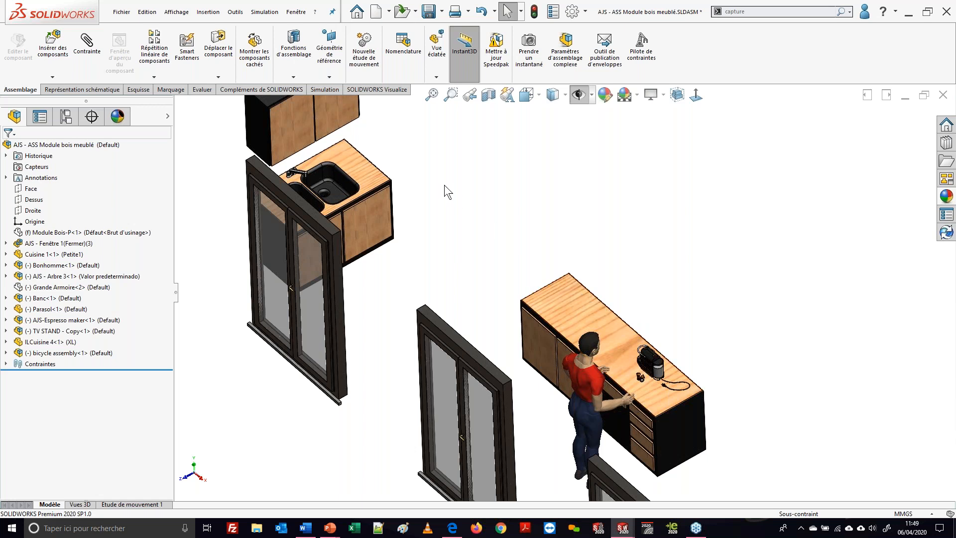
{"action": "left_click", "coordinate": [62, 45]}
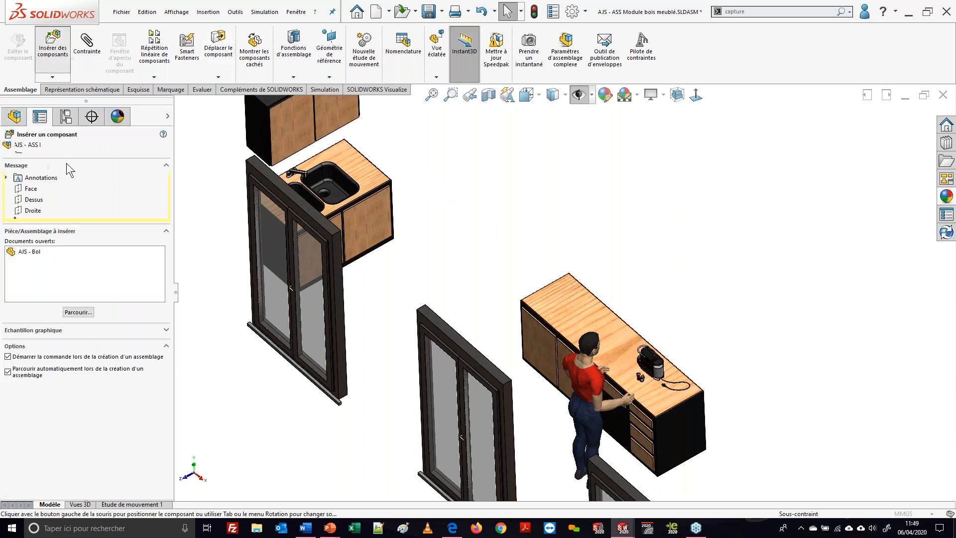
{"action": "left_click", "coordinate": [29, 252]}
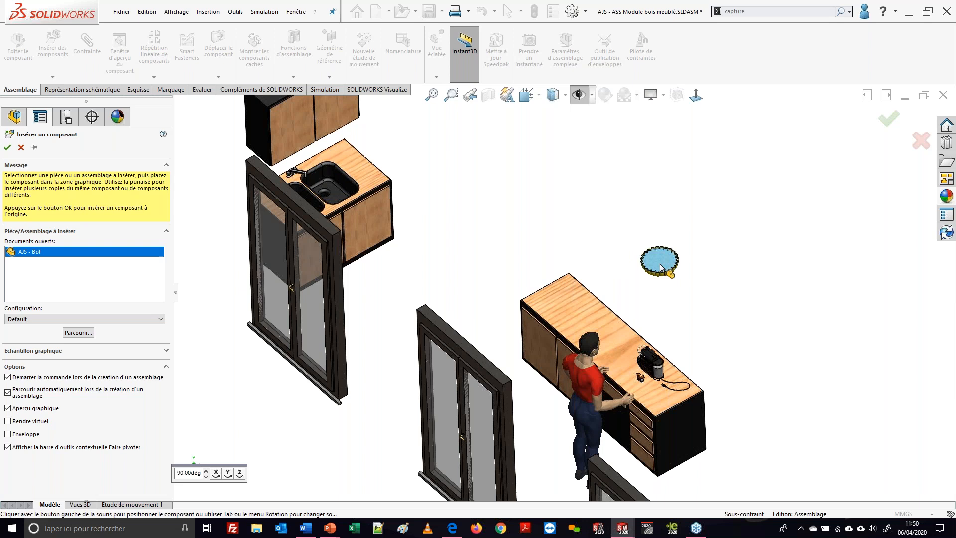
{"action": "right_click", "coordinate": [659, 264]}
{"action": "left_click", "coordinate": [637, 264]}
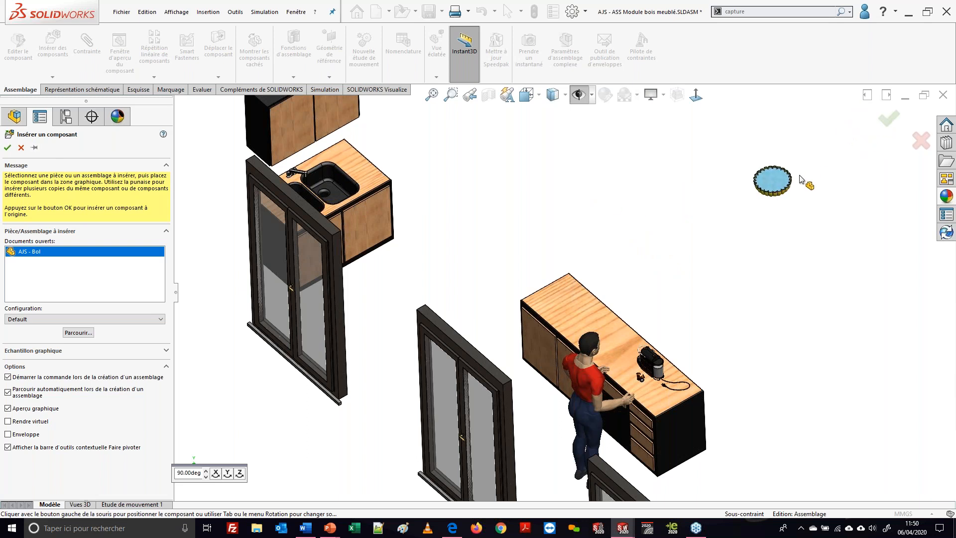
{"action": "left_click", "coordinate": [784, 174]}
{"action": "left_click", "coordinate": [780, 186]}
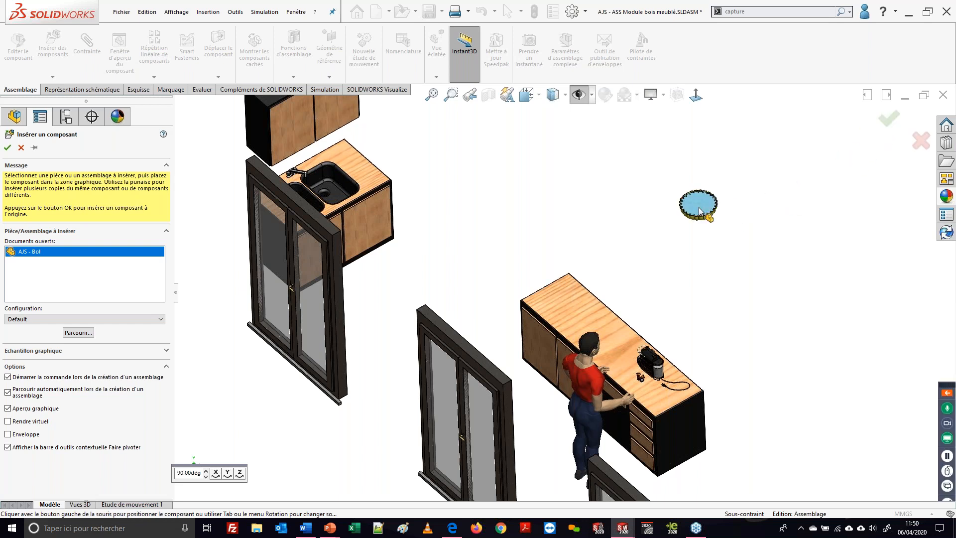
{"action": "key", "text": "Escape"}
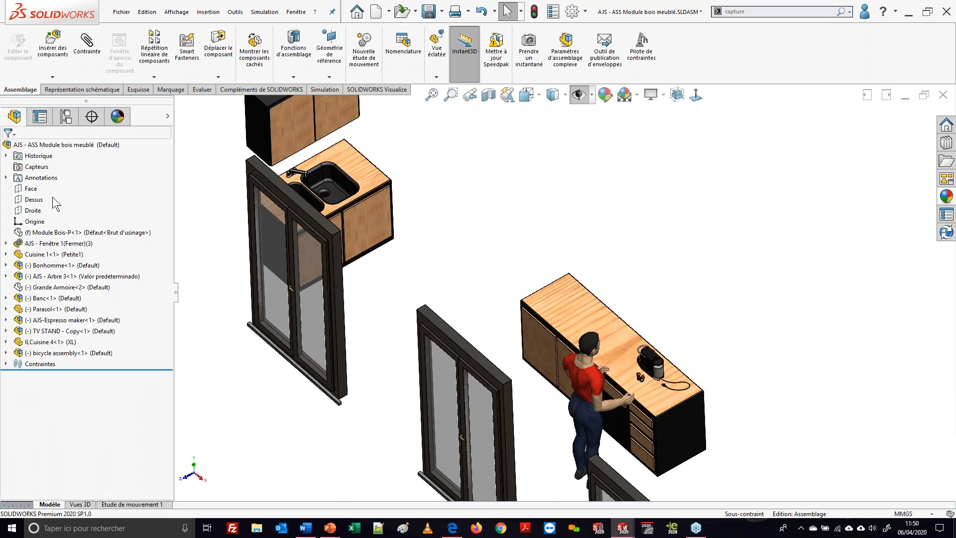
{"action": "left_click", "coordinate": [52, 47]}
{"action": "left_click", "coordinate": [20, 251]}
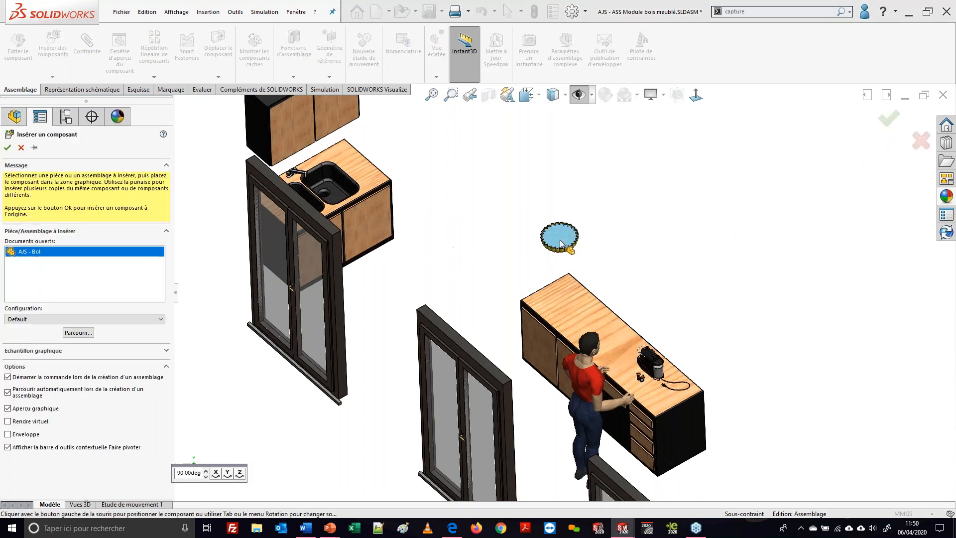
{"action": "right_click", "coordinate": [569, 251]}
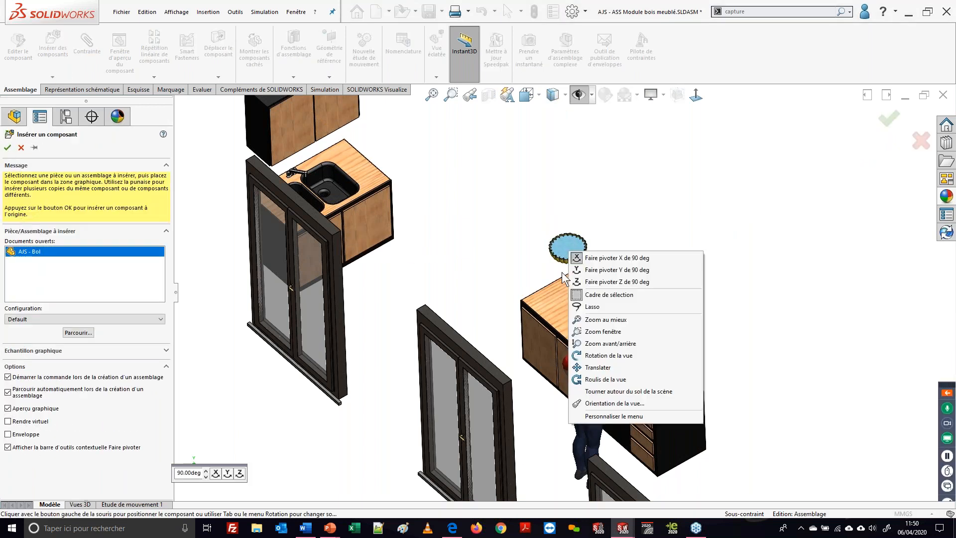
{"action": "left_click", "coordinate": [558, 293]}
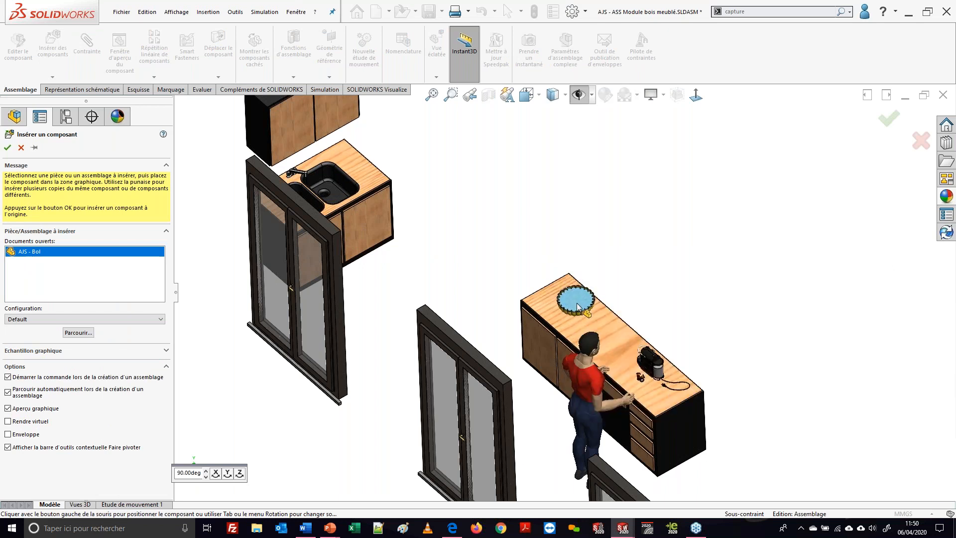
{"action": "left_click", "coordinate": [21, 148]}
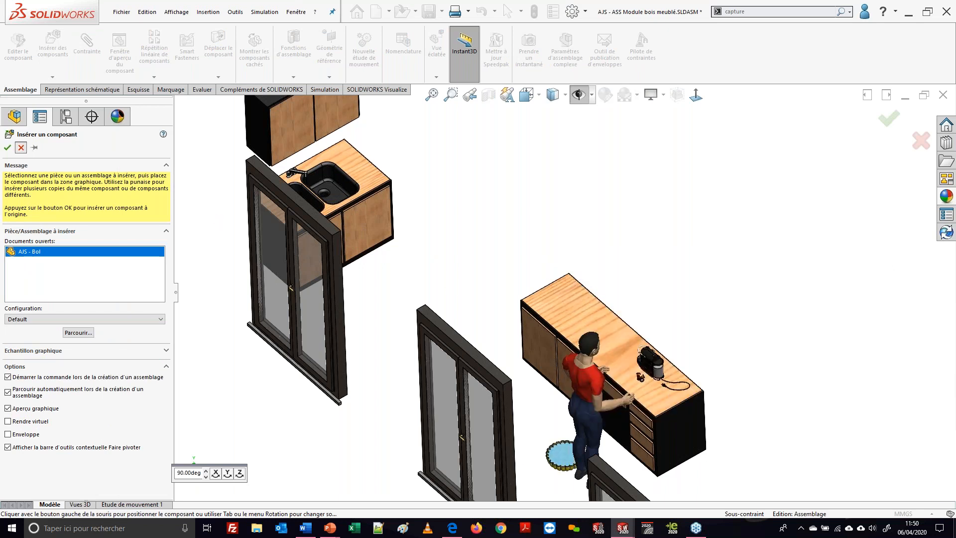
Open the design library, collapse the Démo boiserie folder and expand the Implantation folder
{"action": "left_click", "coordinate": [945, 162]}
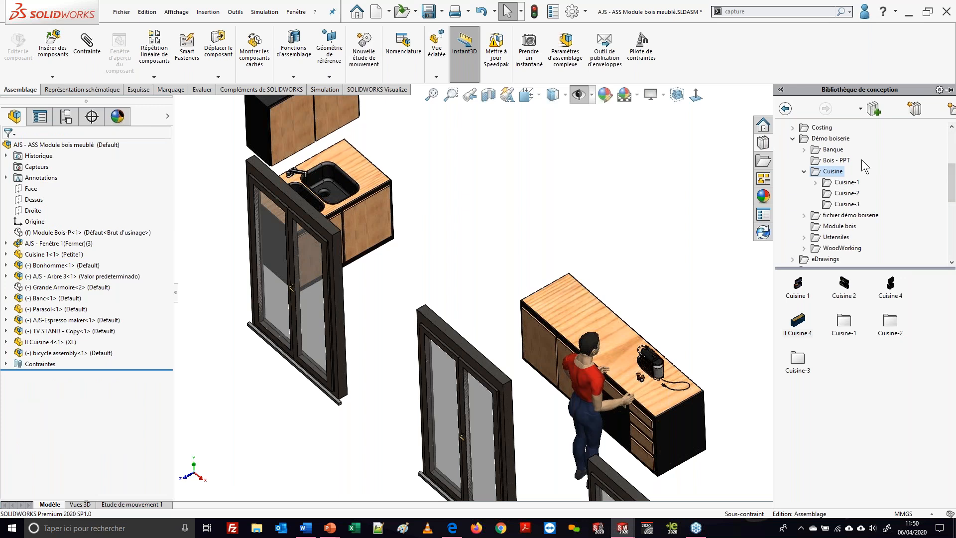
{"action": "left_click", "coordinate": [828, 240]}
{"action": "left_click", "coordinate": [803, 237]}
{"action": "scroll", "coordinate": [848, 237], "scroll_direction": "down", "scroll_amount": 1}
{"action": "scroll", "coordinate": [842, 194], "scroll_direction": "up", "scroll_amount": 2}
{"action": "left_click", "coordinate": [792, 161]}
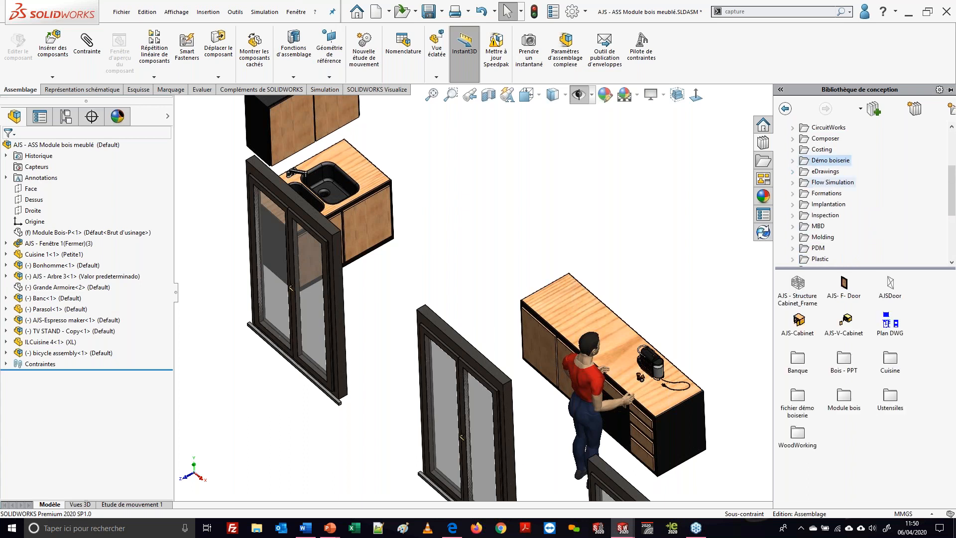
{"action": "left_click", "coordinate": [792, 204]}
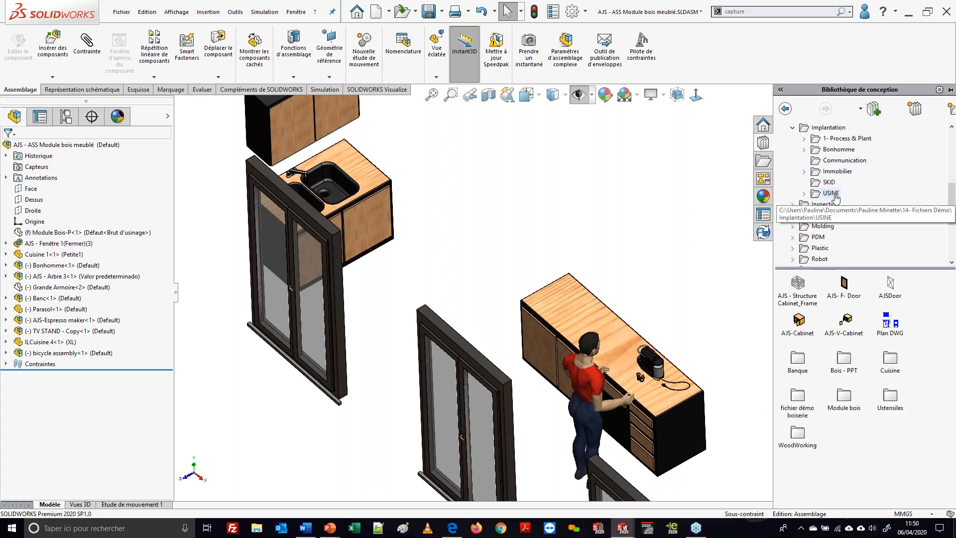
Expand the Immobilier folder and insert the AJS - Bol part from the library above the kitchen counter, accepting the already open document
{"action": "left_click", "coordinate": [803, 172]}
{"action": "left_click", "coordinate": [836, 173]}
{"action": "left_click", "coordinate": [826, 218]}
{"action": "left_click_drag", "start_coordinate": [846, 288], "coordinate": [612, 222]}
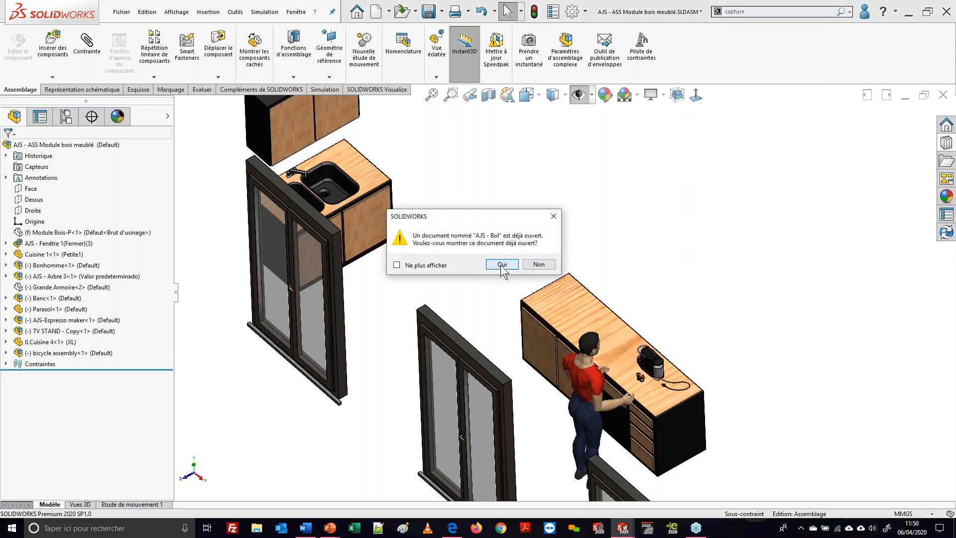
{"action": "left_click", "coordinate": [500, 265]}
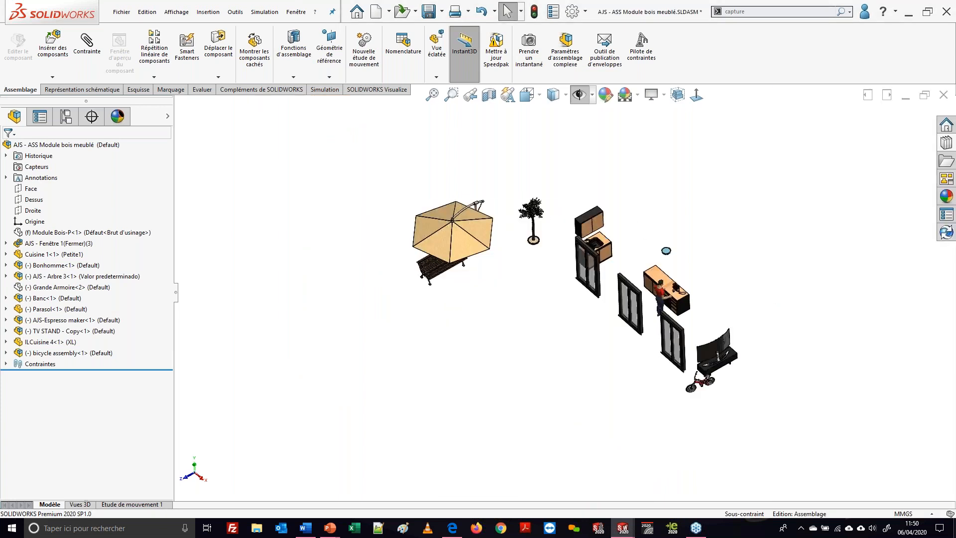
Inspect the inserted bowl above the counter, then switch to the AJS - Bol part document and close it to return to the assembly
{"action": "scroll", "coordinate": [646, 279], "scroll_direction": "down", "scroll_amount": 4}
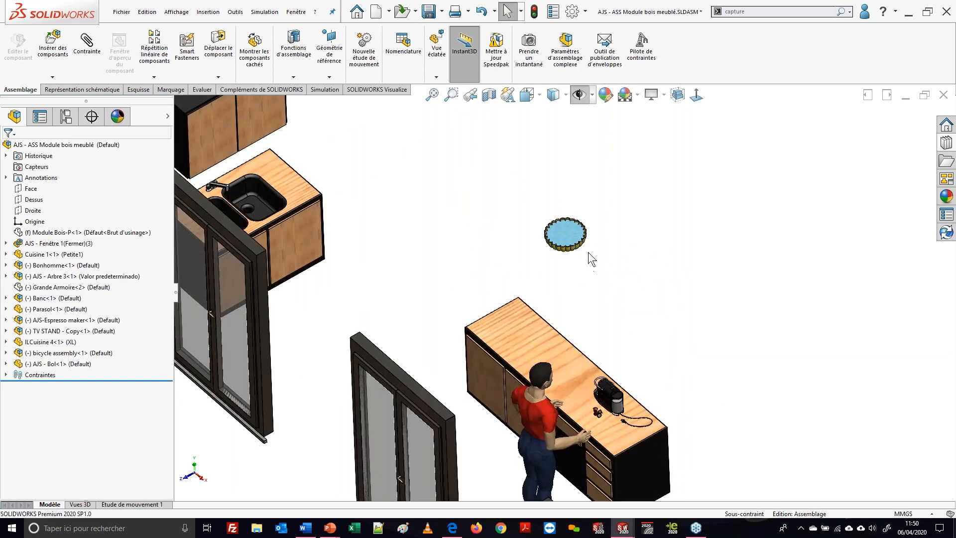
{"action": "middle_click_drag", "start_coordinate": [482, 315], "coordinate": [518, 253]}
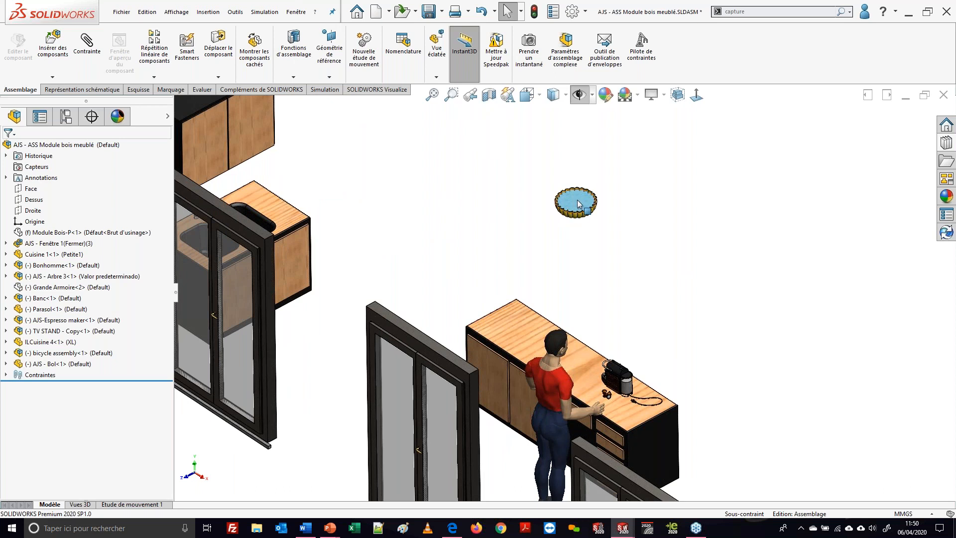
{"action": "scroll", "coordinate": [577, 199], "scroll_direction": "down", "scroll_amount": 3}
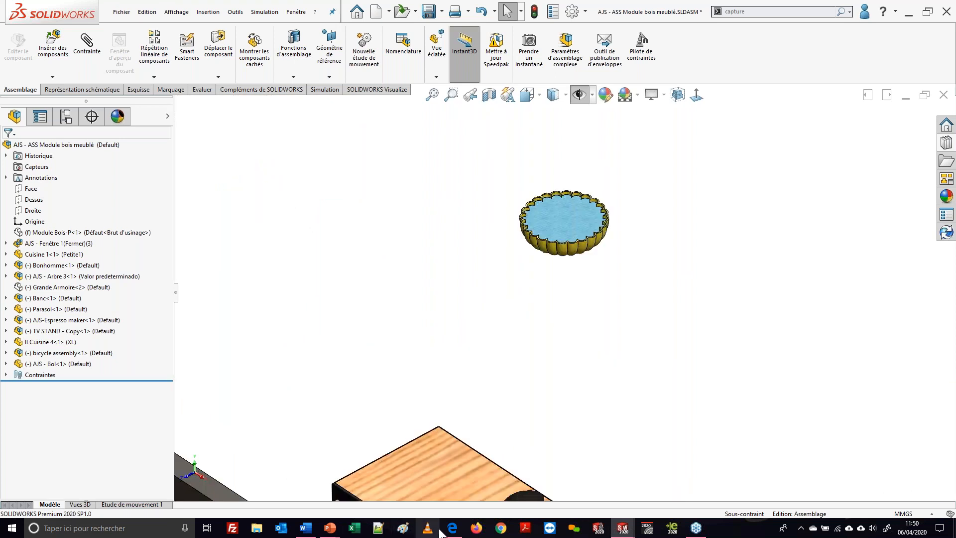
{"action": "mouse_move", "coordinate": [622, 528]}
{"action": "left_click", "coordinate": [670, 482]}
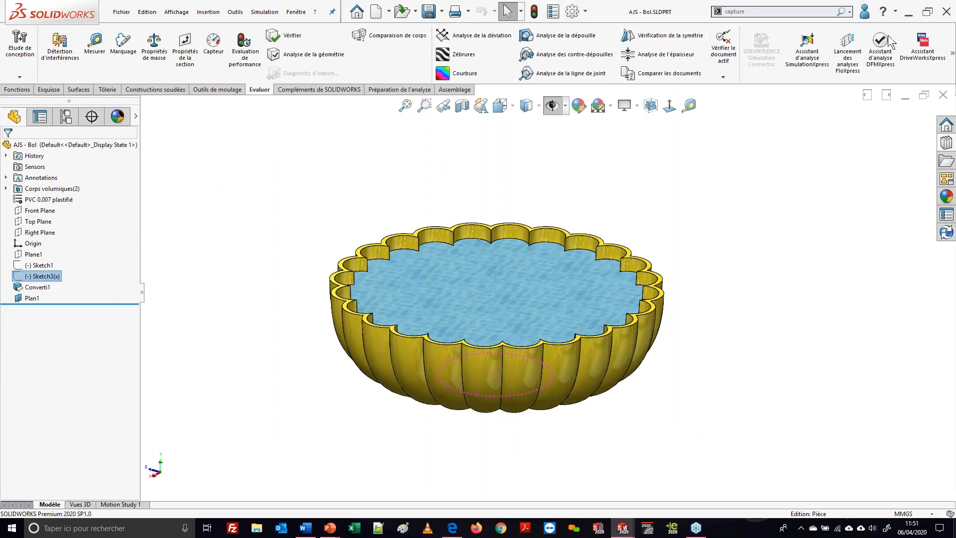
{"action": "left_click", "coordinate": [942, 95]}
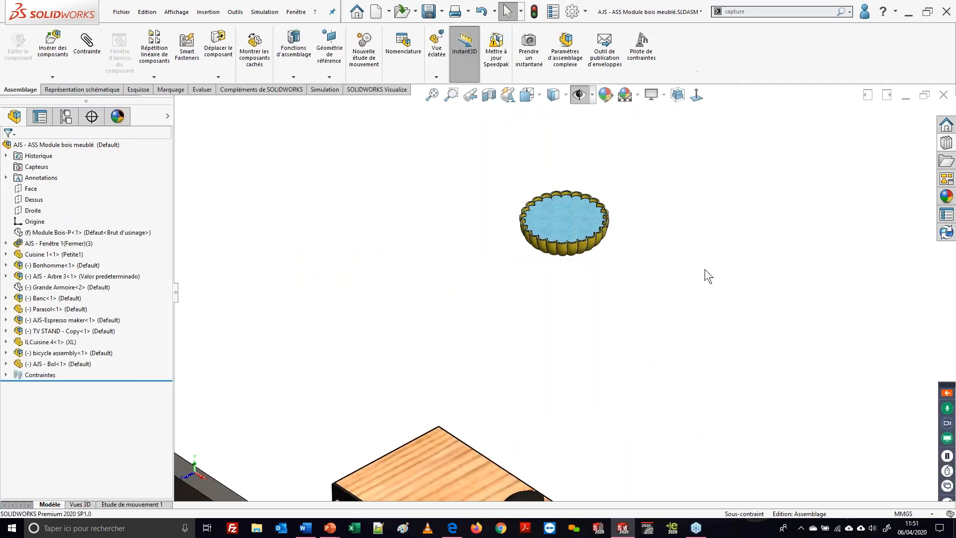
Open the component preview window for the AJS - Bol bowl above the kitchen counter
{"action": "scroll", "coordinate": [564, 293], "scroll_direction": "up", "scroll_amount": 3}
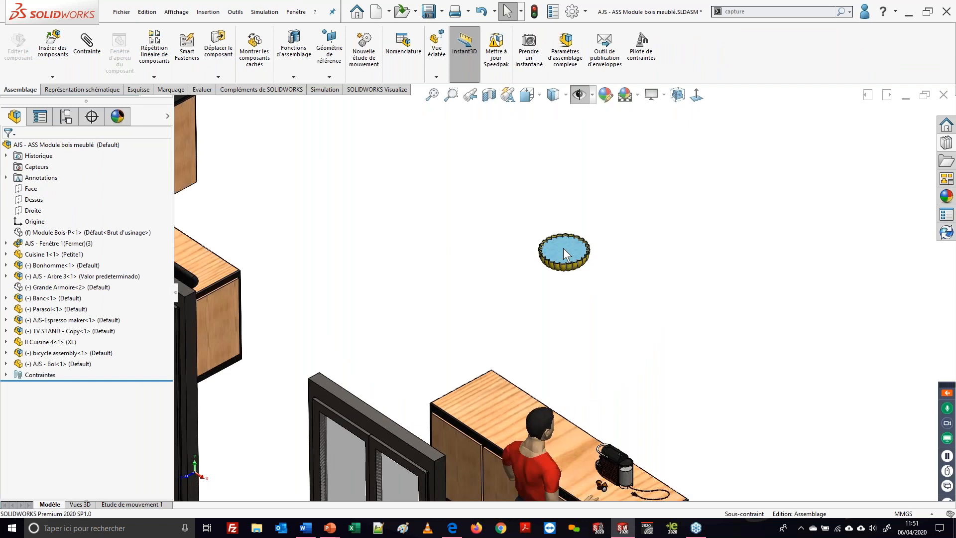
{"action": "scroll", "coordinate": [563, 249], "scroll_direction": "up", "scroll_amount": 3}
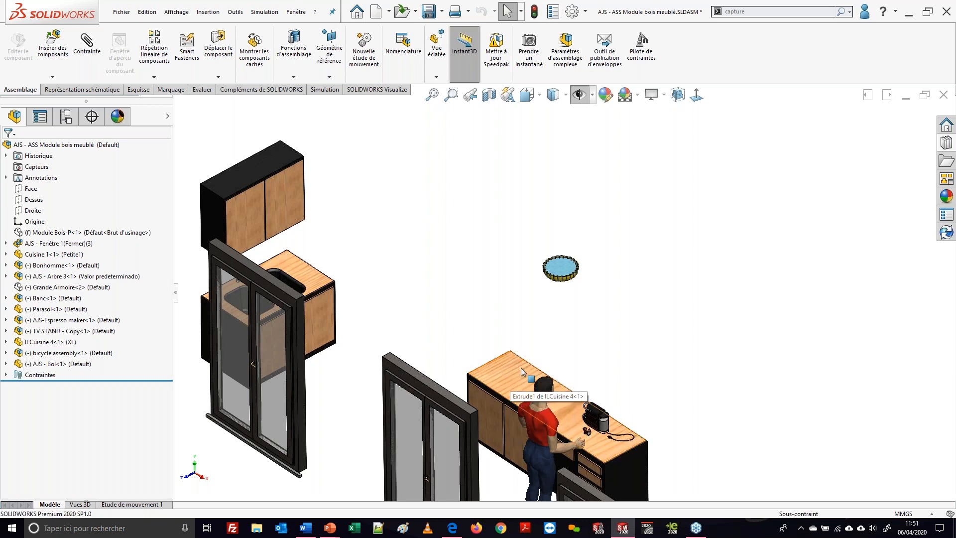
{"action": "scroll", "coordinate": [515, 372], "scroll_direction": "down", "scroll_amount": 2}
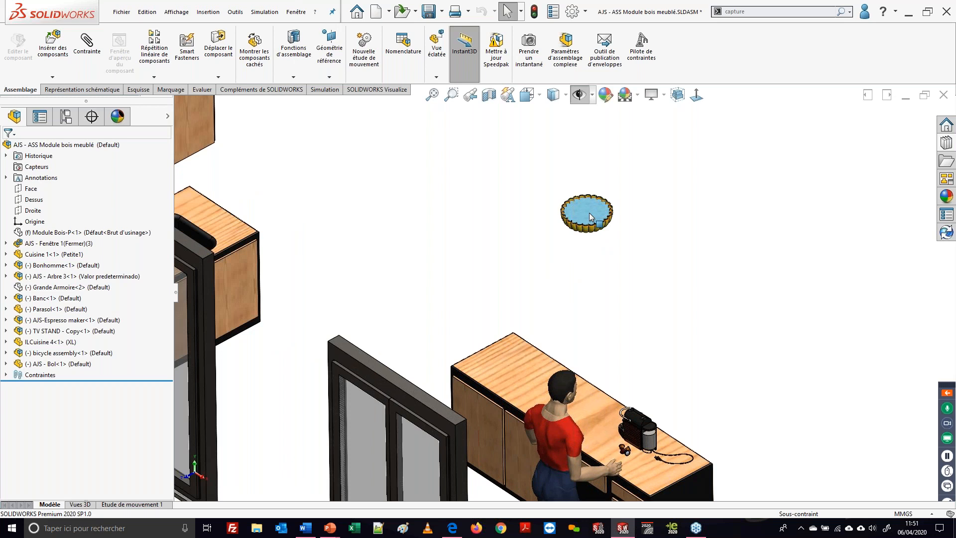
{"action": "scroll", "coordinate": [590, 213], "scroll_direction": "down", "scroll_amount": 3}
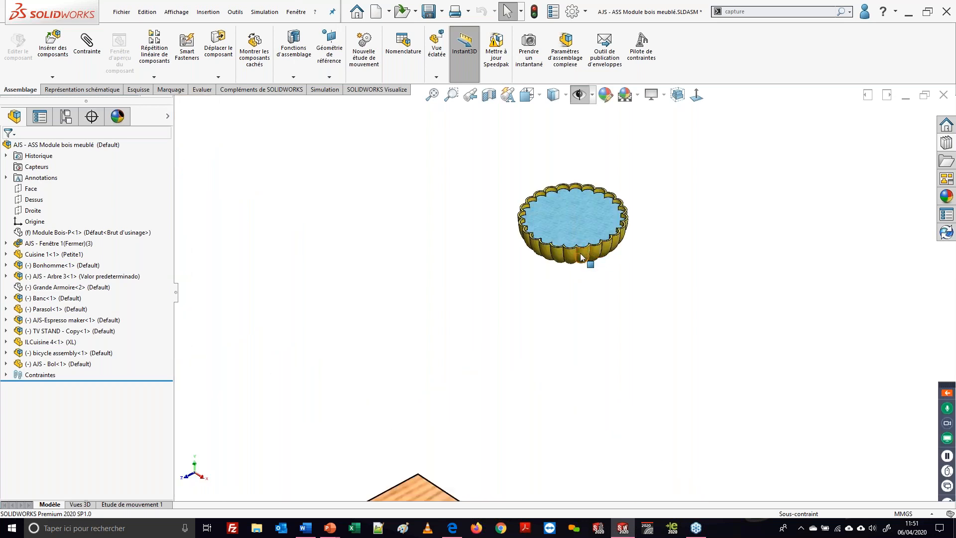
{"action": "middle_click_drag", "start_coordinate": [579, 269], "coordinate": [562, 227]}
{"action": "scroll", "coordinate": [560, 257], "scroll_direction": "up", "scroll_amount": 2}
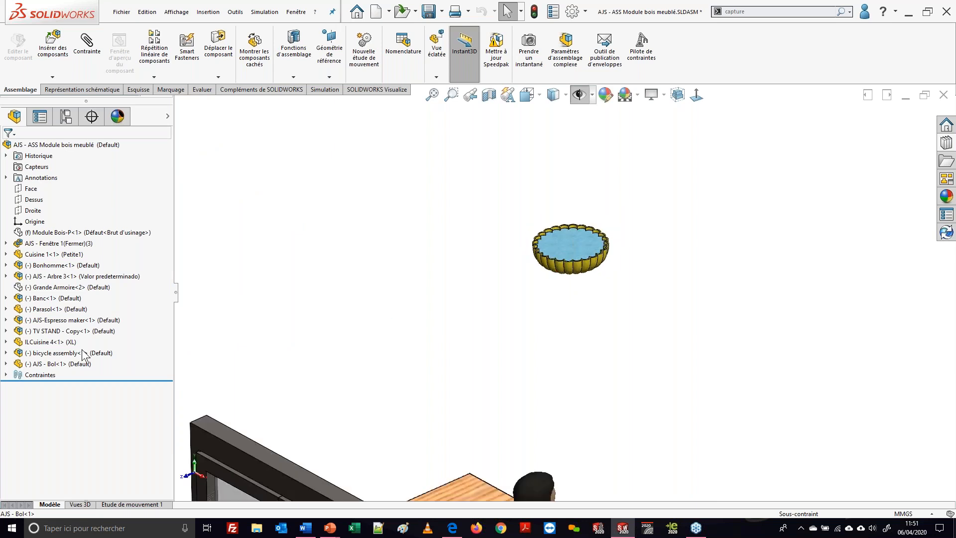
{"action": "left_click", "coordinate": [63, 365]}
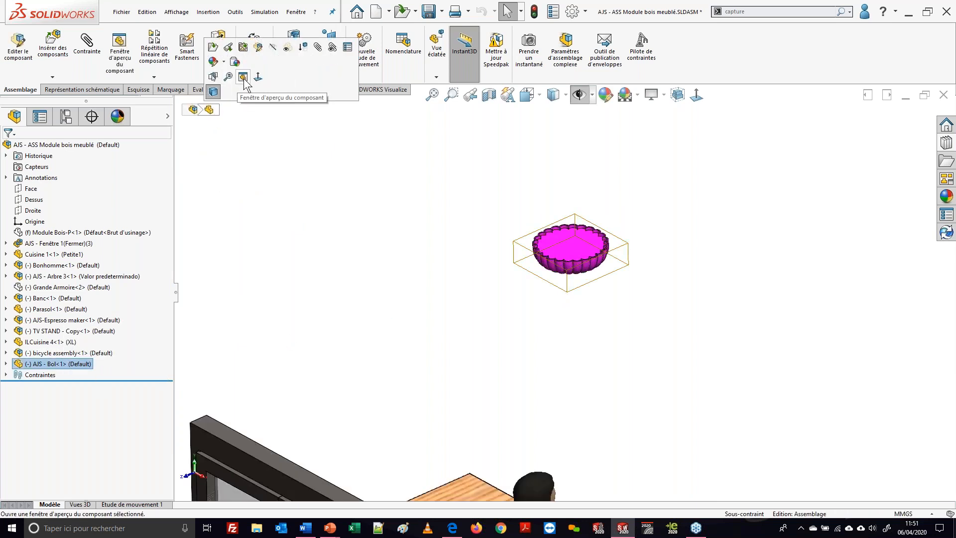
{"action": "left_click", "coordinate": [213, 92]}
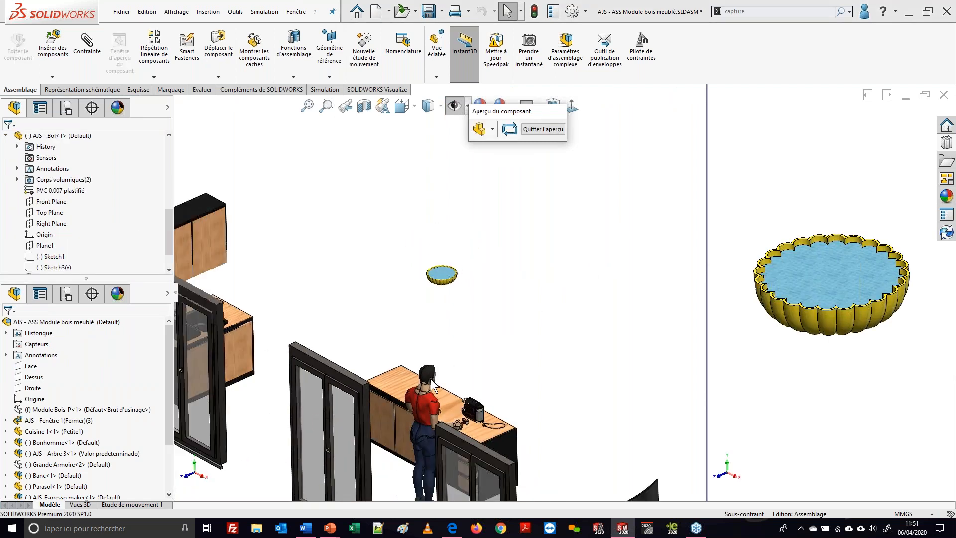
Show the bowl's underside in the preview, select its flat base face and try to add the countertop's top face to the selection
{"action": "scroll", "coordinate": [406, 360], "scroll_direction": "down", "scroll_amount": 2}
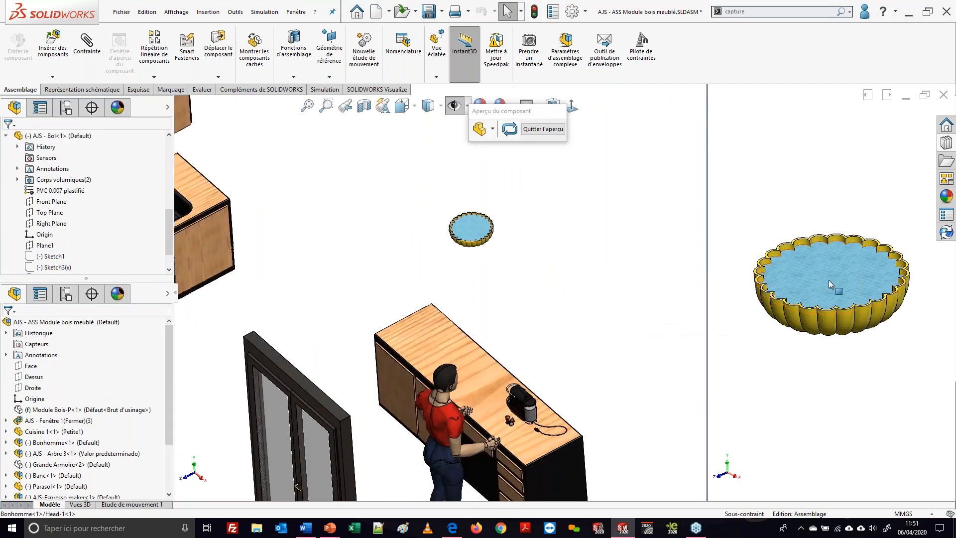
{"action": "middle_click_drag", "start_coordinate": [813, 324], "coordinate": [817, 265]}
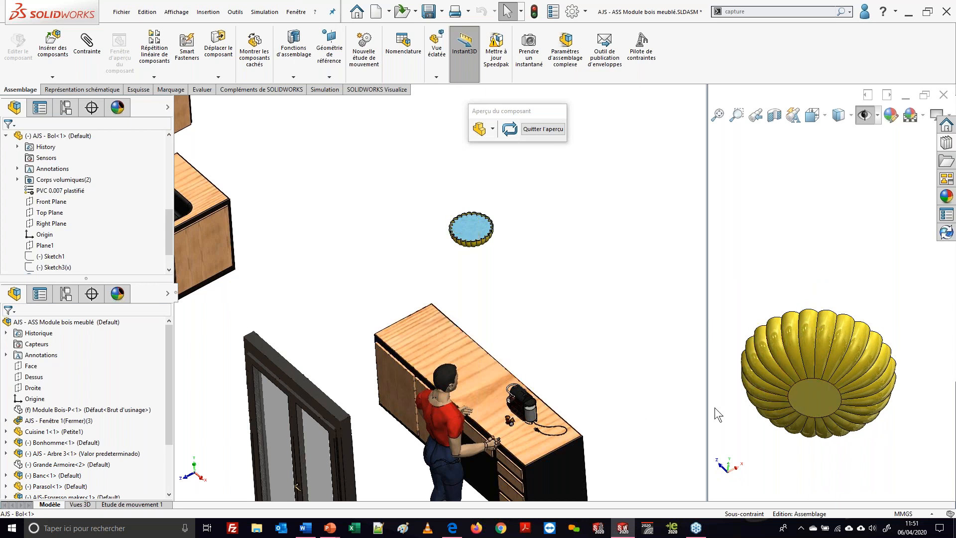
{"action": "right_click", "coordinate": [819, 407]}
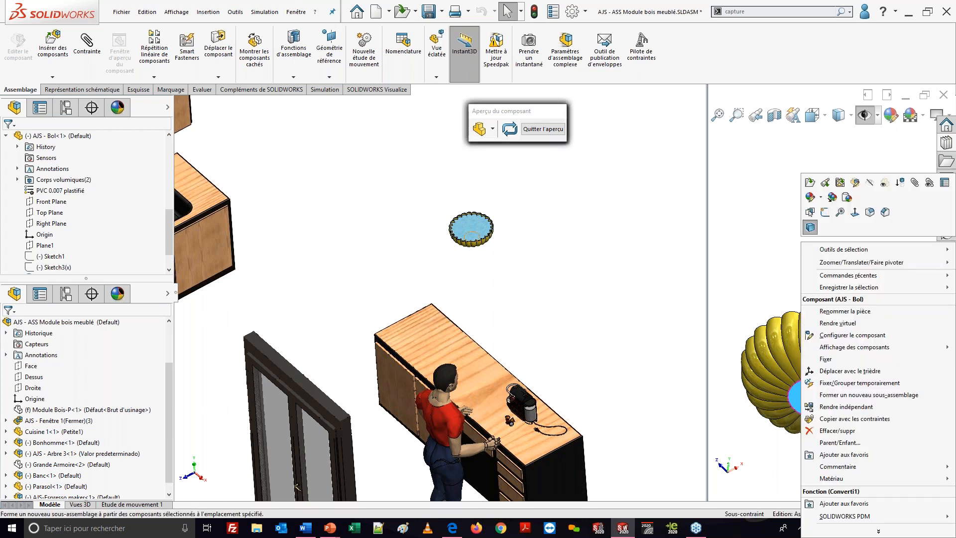
{"action": "left_click", "coordinate": [647, 378]}
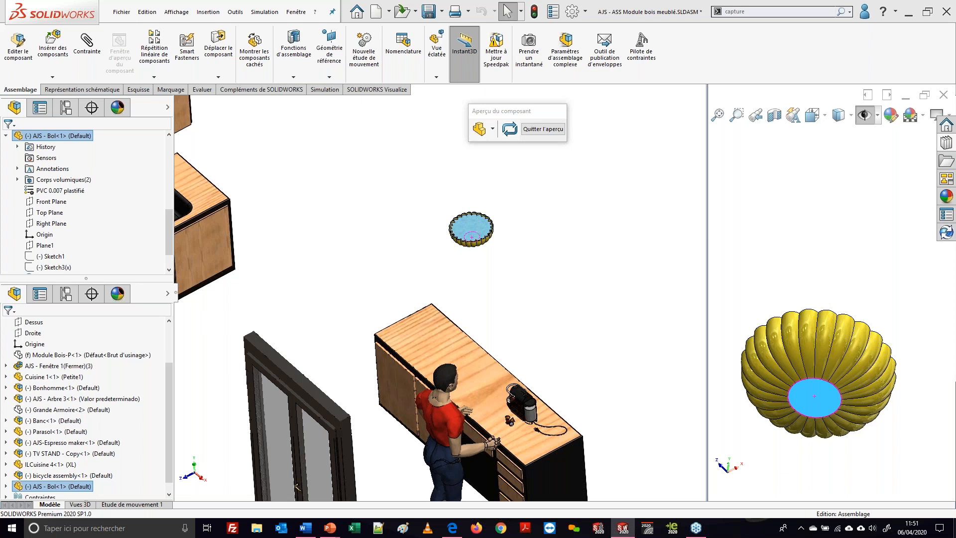
{"action": "key", "text": "ctrl"}
{"action": "key", "text": "ctrl"}
{"action": "left_click", "coordinate": [448, 336]}
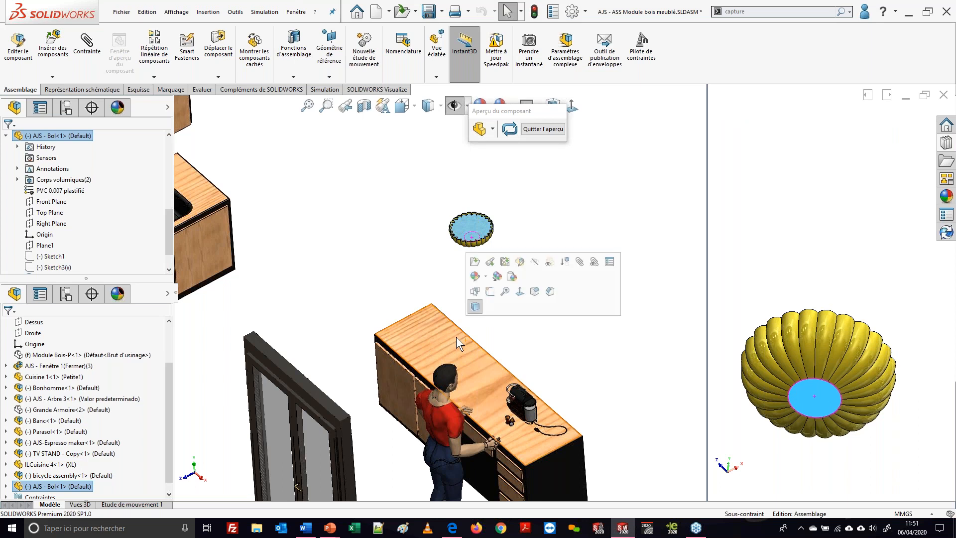
{"action": "key", "text": "ctrl"}
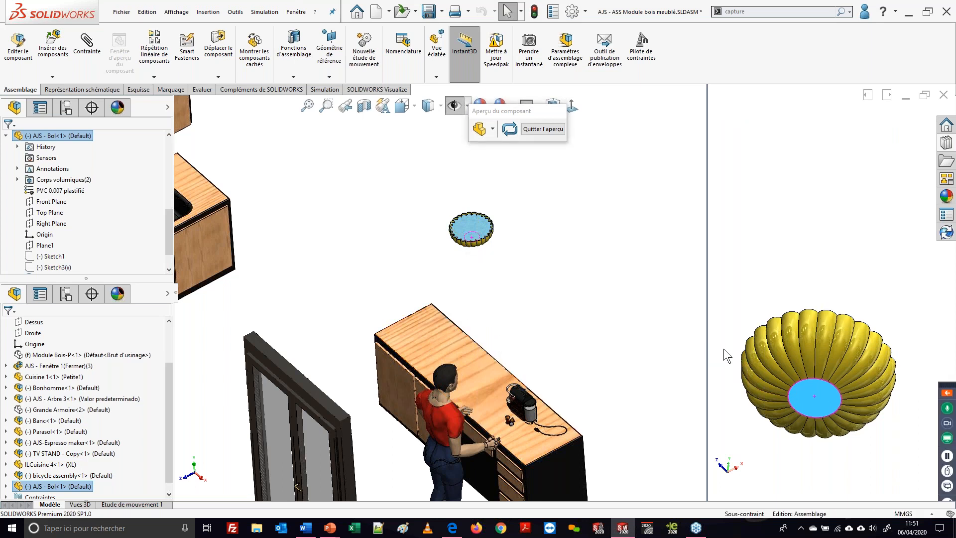
Inspect the bowl's base face up close in the component preview, then exit the preview
{"action": "middle_click_drag", "start_coordinate": [807, 385], "coordinate": [796, 422]}
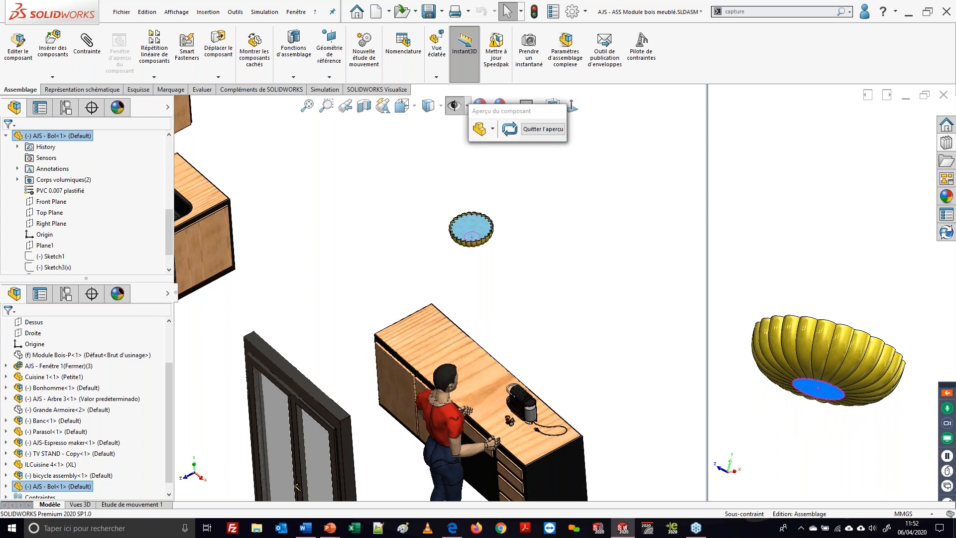
{"action": "scroll", "coordinate": [817, 393], "scroll_direction": "down", "scroll_amount": 2}
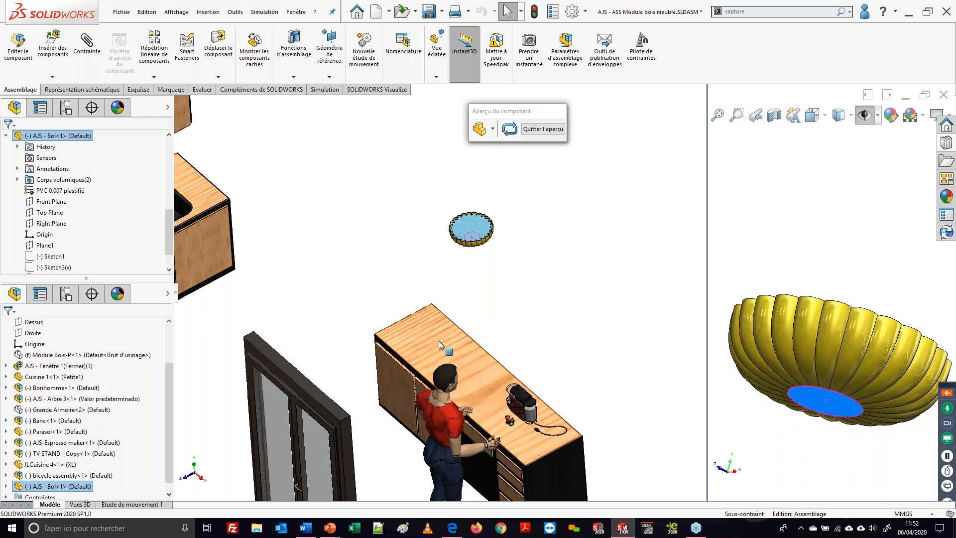
{"action": "left_click", "coordinate": [812, 422]}
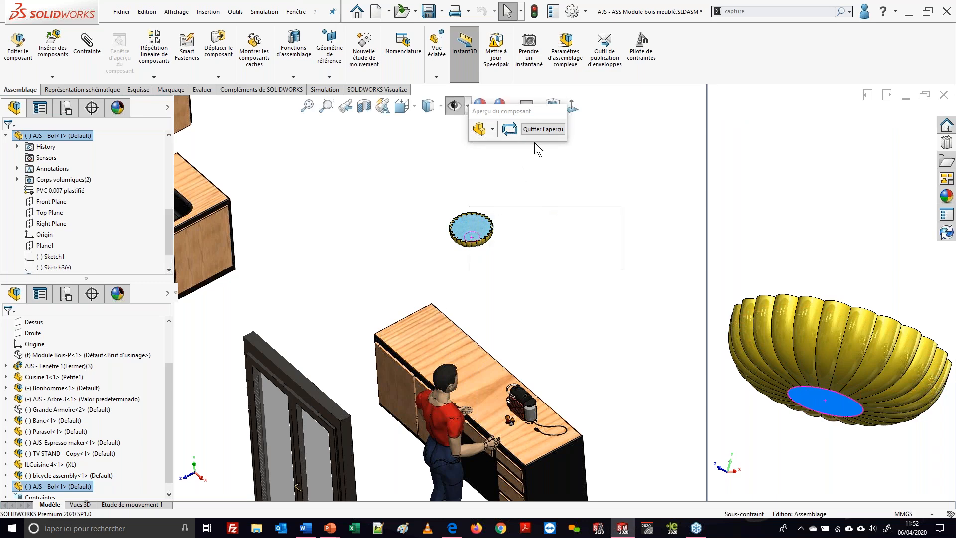
{"action": "left_click", "coordinate": [542, 130]}
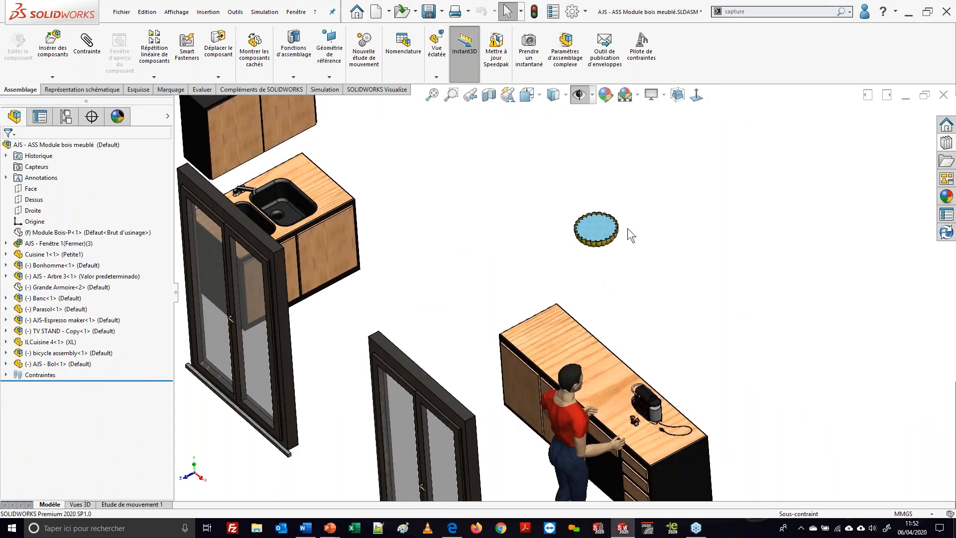
Delete the AJS - Bol component from the assembly and confirm the deletion
{"action": "scroll", "coordinate": [567, 266], "scroll_direction": "down", "scroll_amount": 3}
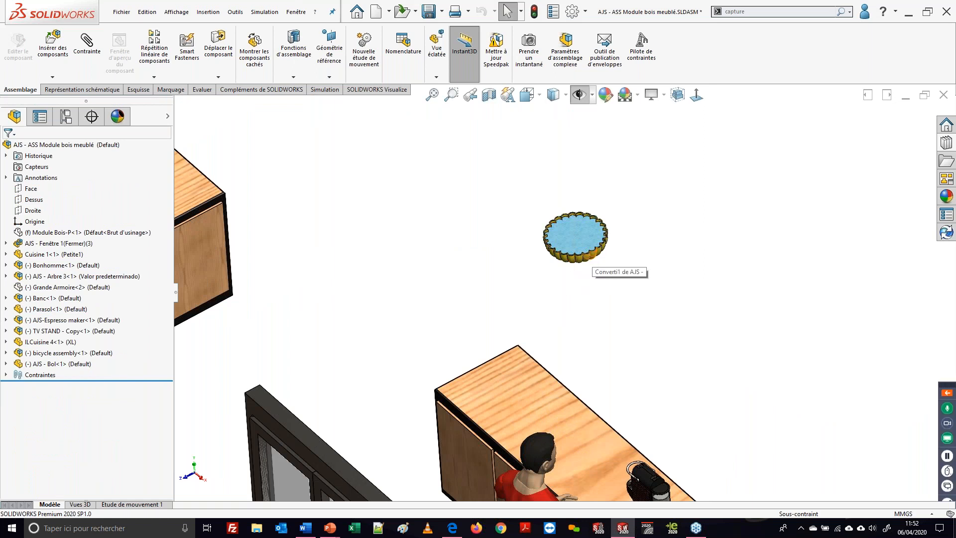
{"action": "left_click", "coordinate": [45, 364]}
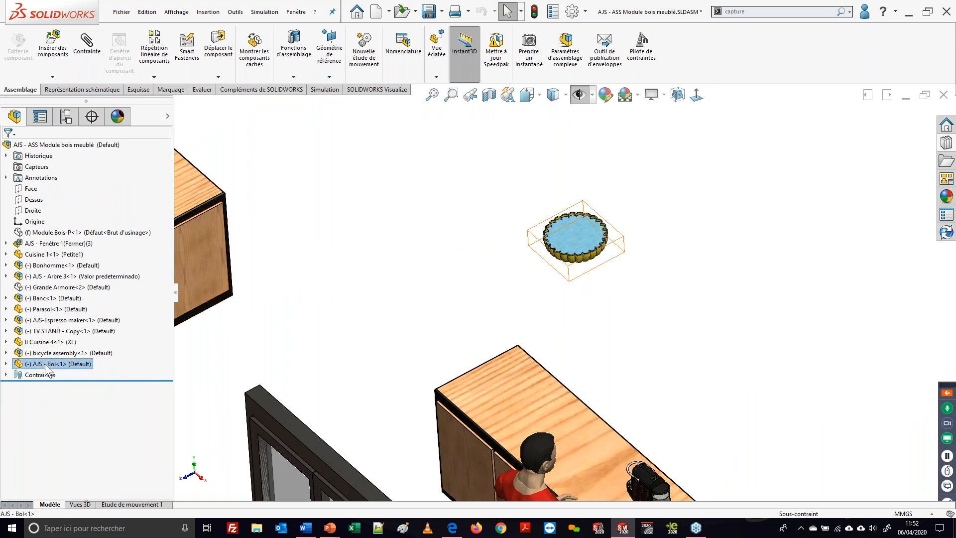
{"action": "right_click", "coordinate": [44, 363]}
{"action": "left_click", "coordinate": [70, 406]}
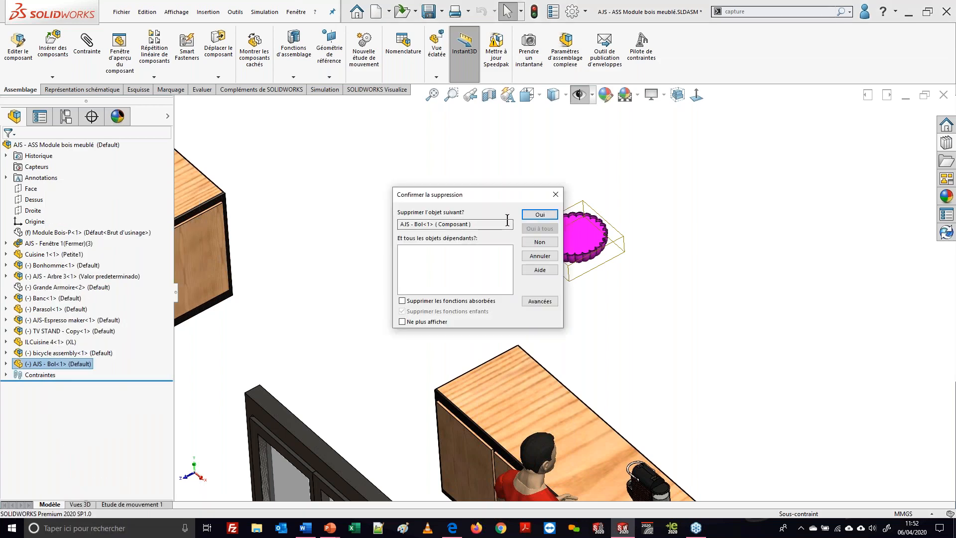
{"action": "left_click", "coordinate": [540, 215]}
Examine the espresso maker on the kitchen counter and the overall furniture layout around it
{"action": "scroll", "coordinate": [551, 353], "scroll_direction": "up", "scroll_amount": 4}
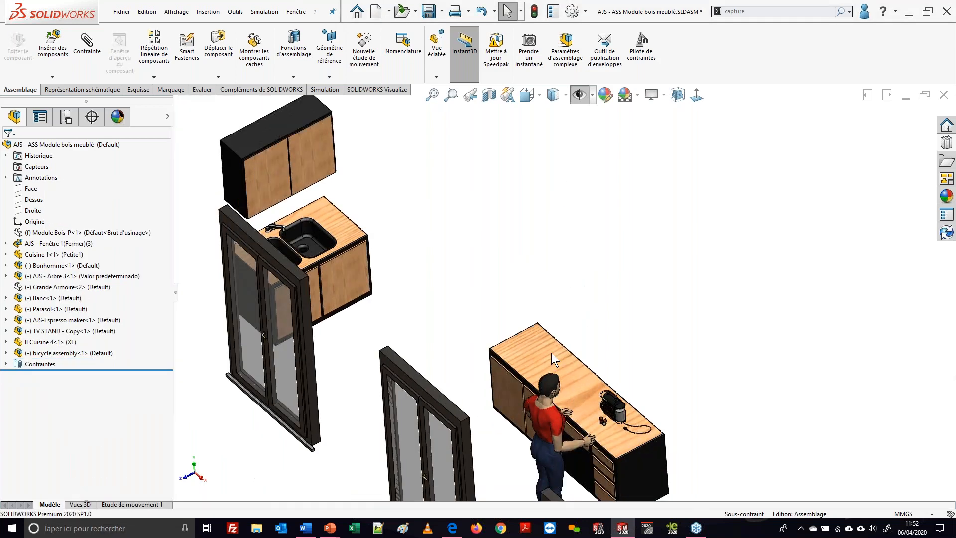
{"action": "scroll", "coordinate": [553, 353], "scroll_direction": "down", "scroll_amount": 5}
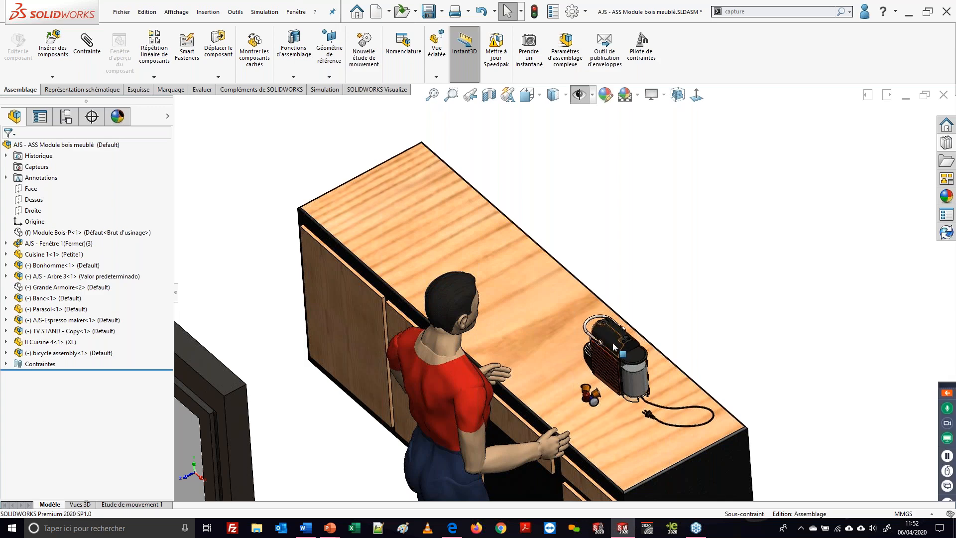
{"action": "scroll", "coordinate": [613, 342], "scroll_direction": "down", "scroll_amount": 3}
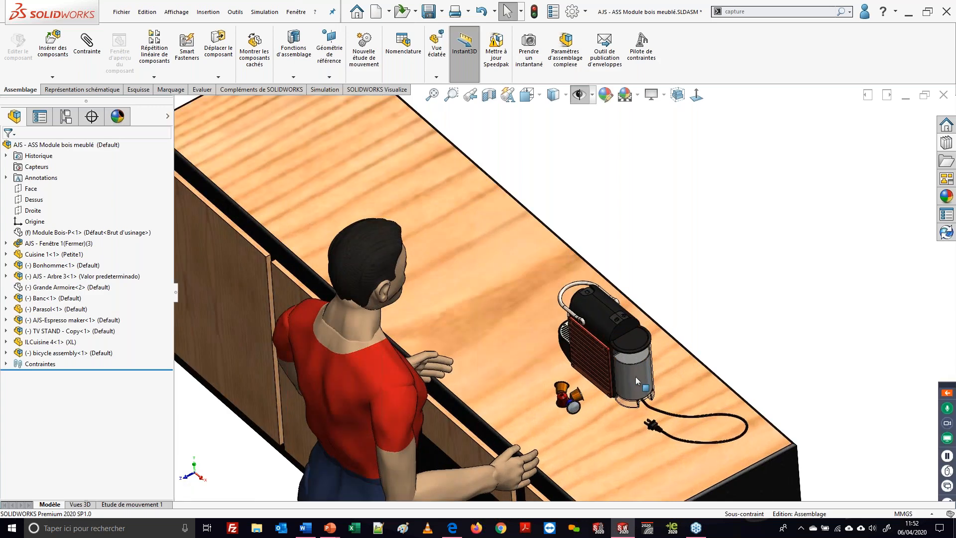
{"action": "scroll", "coordinate": [630, 361], "scroll_direction": "up", "scroll_amount": 8}
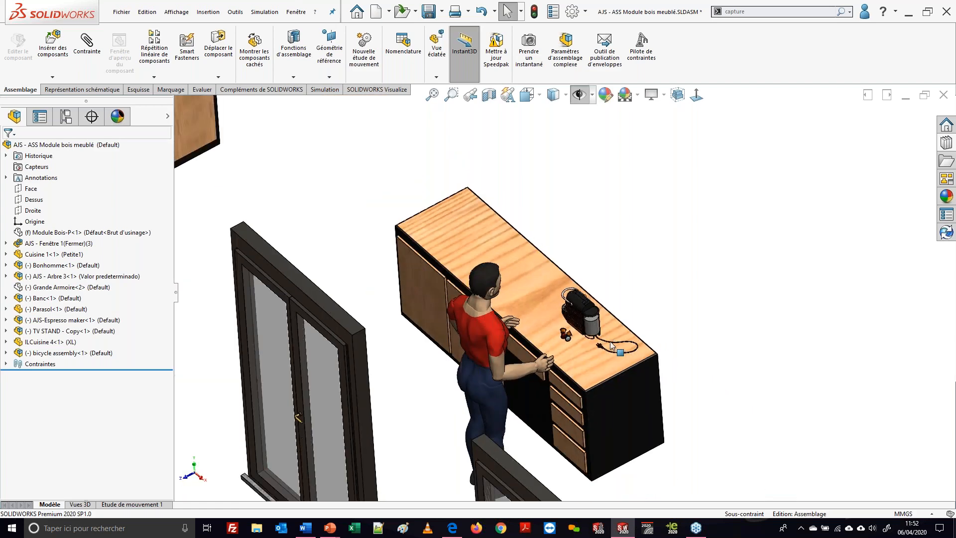
{"action": "scroll", "coordinate": [596, 277], "scroll_direction": "down", "scroll_amount": 3}
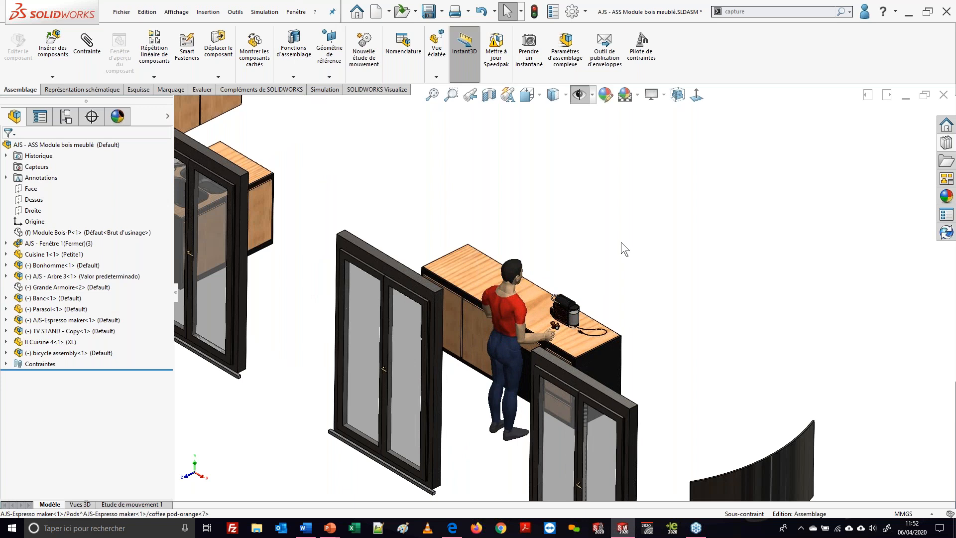
{"action": "scroll", "coordinate": [567, 301], "scroll_direction": "down", "scroll_amount": 2}
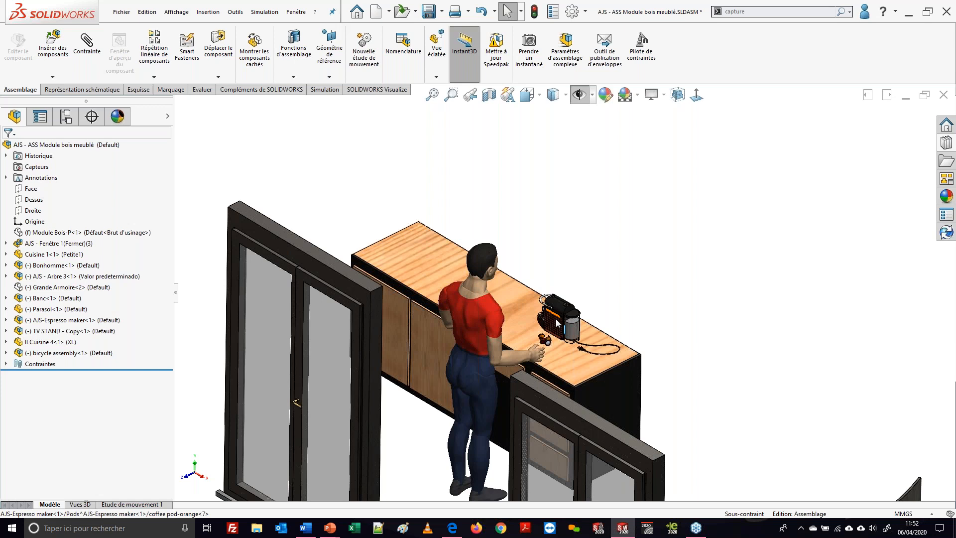
{"action": "scroll", "coordinate": [553, 320], "scroll_direction": "down", "scroll_amount": 1}
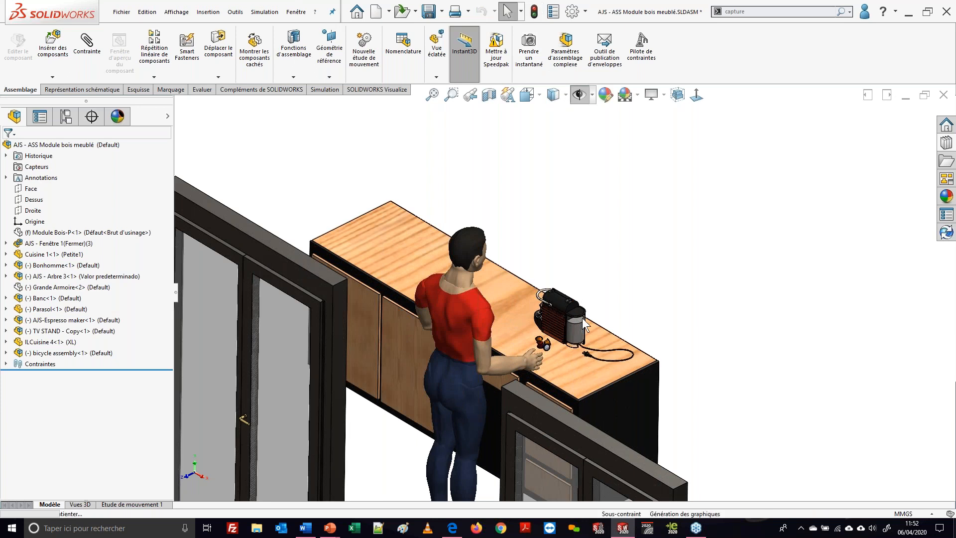
{"action": "key", "text": "f"}
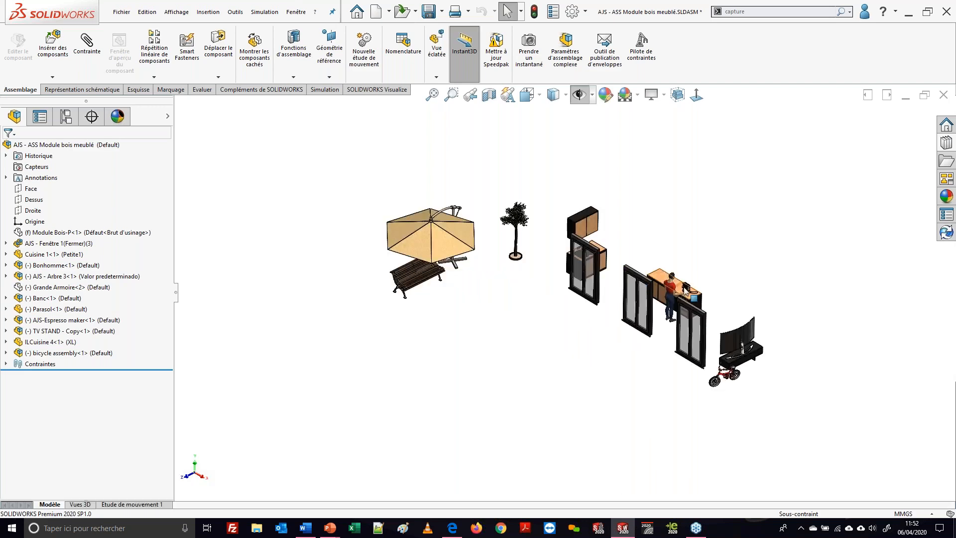
{"action": "scroll", "coordinate": [640, 342], "scroll_direction": "down", "scroll_amount": 10}
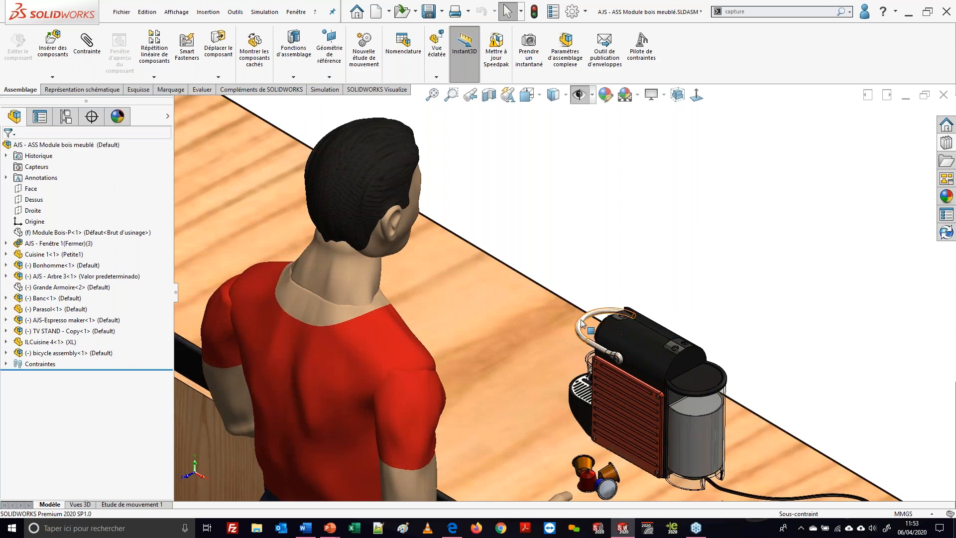
{"action": "scroll", "coordinate": [547, 321], "scroll_direction": "up", "scroll_amount": 6}
{"action": "scroll", "coordinate": [561, 319], "scroll_direction": "up", "scroll_amount": 8}
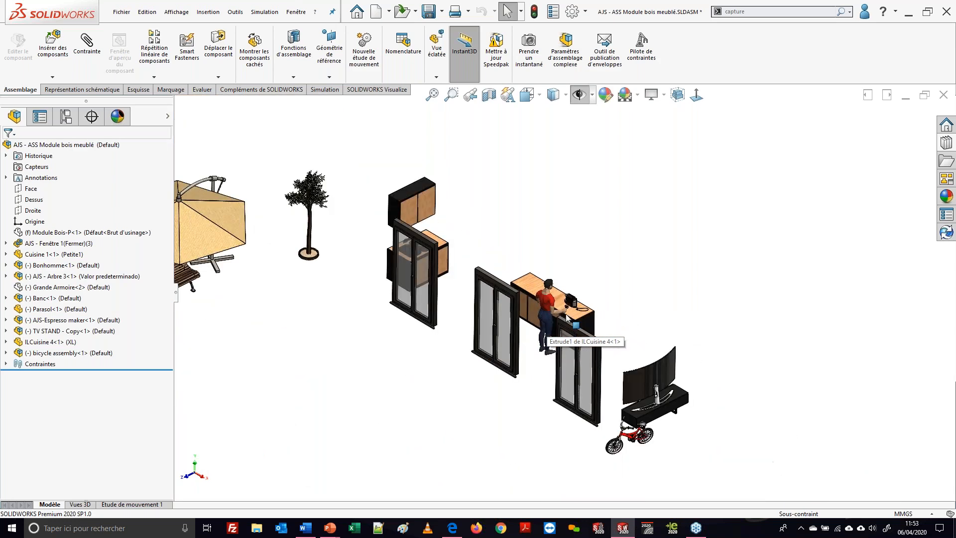
{"action": "scroll", "coordinate": [619, 367], "scroll_direction": "down", "scroll_amount": 5}
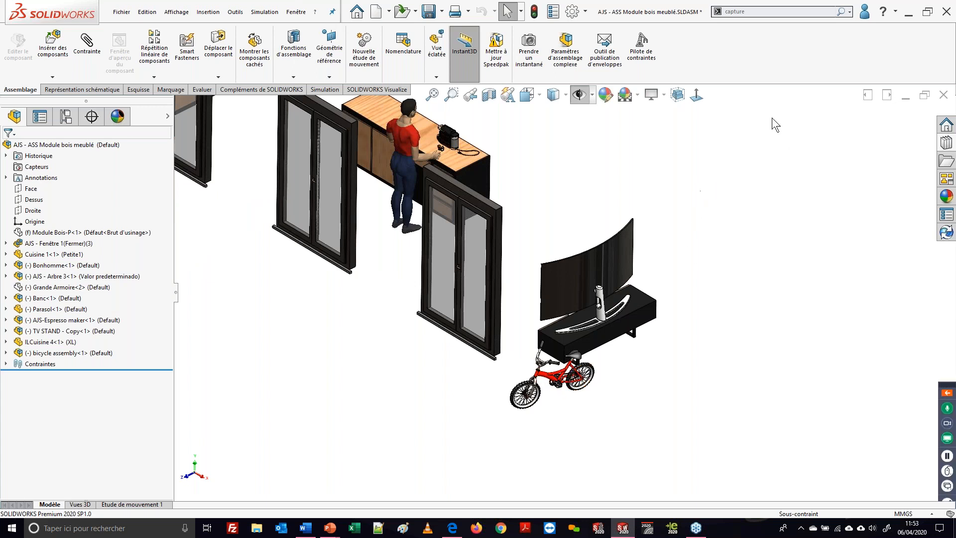
Close the current assembly and open AJS - ASS Module bois meublé from the recent documents
{"action": "left_click", "coordinate": [944, 95]}
{"action": "left_click", "coordinate": [454, 279]}
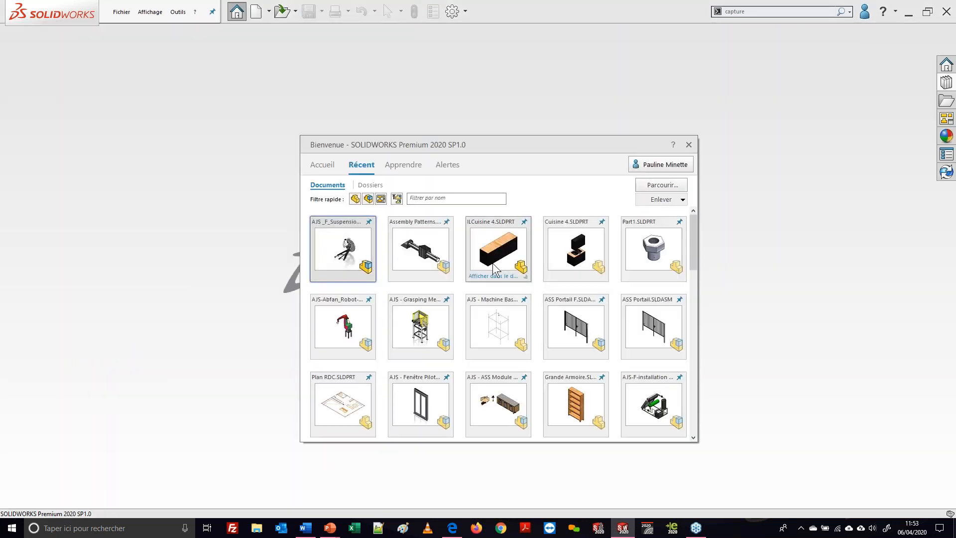
{"action": "scroll", "coordinate": [536, 250], "scroll_direction": "down", "scroll_amount": 2}
{"action": "left_click", "coordinate": [501, 374]}
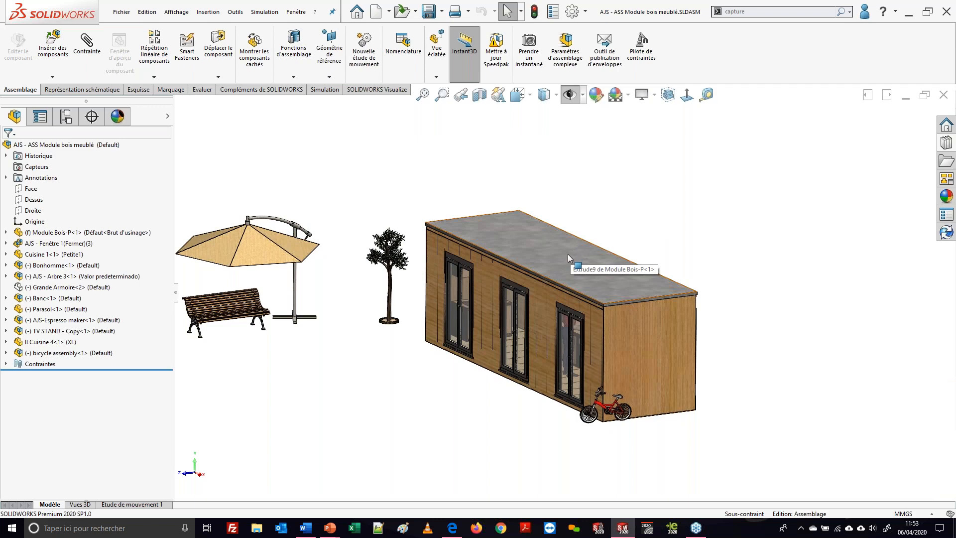
Hide the Module Bois-P building and select the espresso maker's body on the kitchen counter
{"action": "key", "text": "Tab"}
{"action": "middle_click_drag", "start_coordinate": [569, 292], "coordinate": [583, 316]}
{"action": "scroll", "coordinate": [586, 319], "scroll_direction": "down", "scroll_amount": 8}
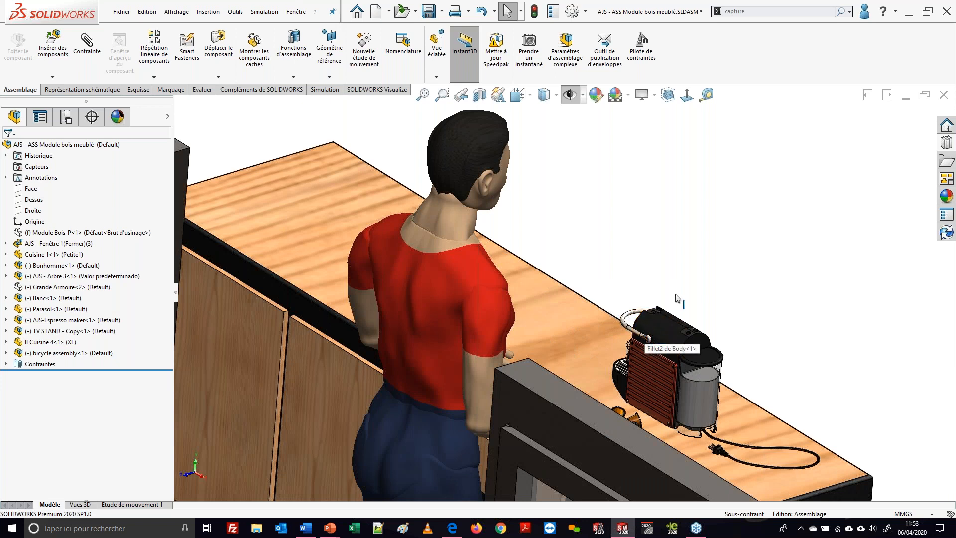
{"action": "left_click_drag", "start_coordinate": [679, 351], "coordinate": [686, 342]}
{"action": "left_click", "coordinate": [688, 341]}
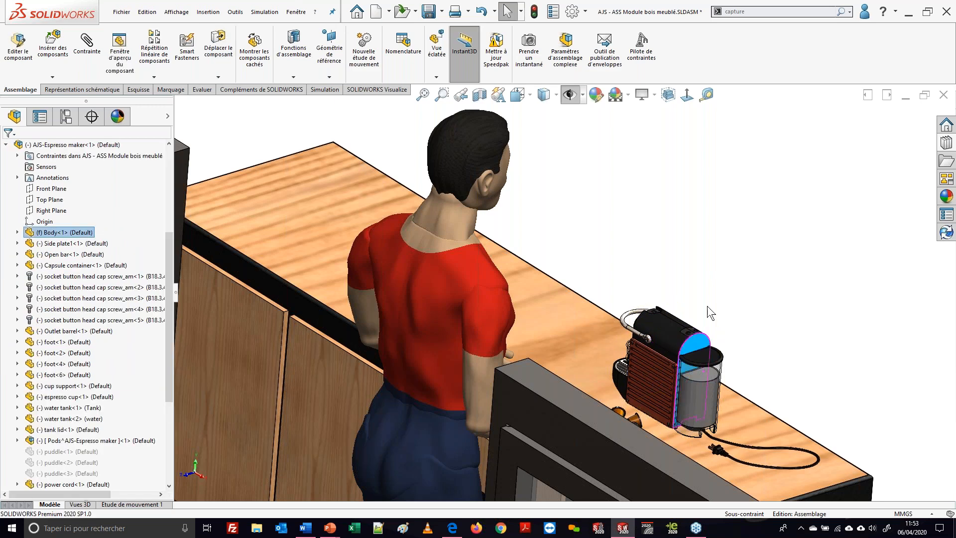
Examine the espresso maker from different angles and zoom levels within the surrounding windows, kitchen units and TV stand
{"action": "scroll", "coordinate": [710, 366], "scroll_direction": "up", "scroll_amount": 3}
{"action": "middle_click_drag", "start_coordinate": [700, 358], "coordinate": [645, 338]}
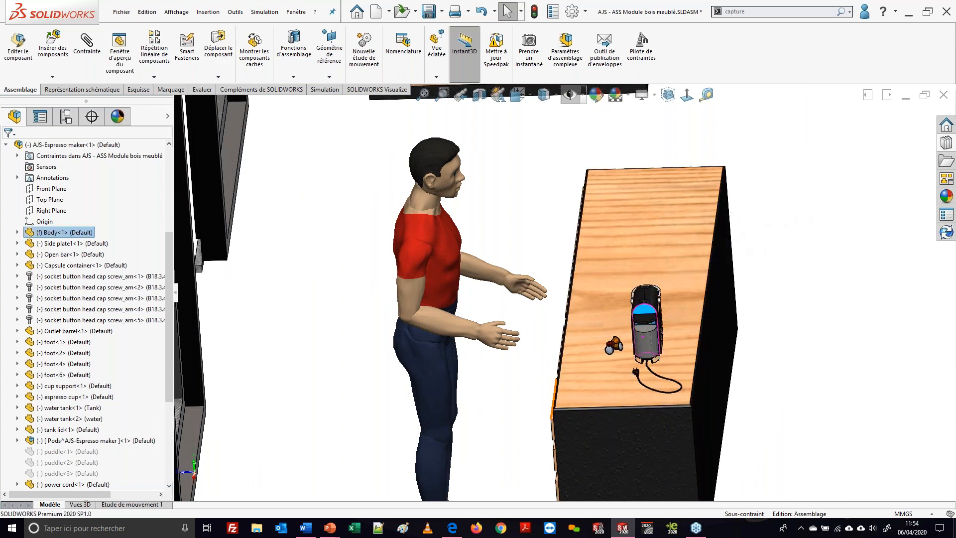
{"action": "scroll", "coordinate": [639, 343], "scroll_direction": "up", "scroll_amount": 4}
{"action": "middle_click_drag", "start_coordinate": [637, 343], "coordinate": [677, 353]}
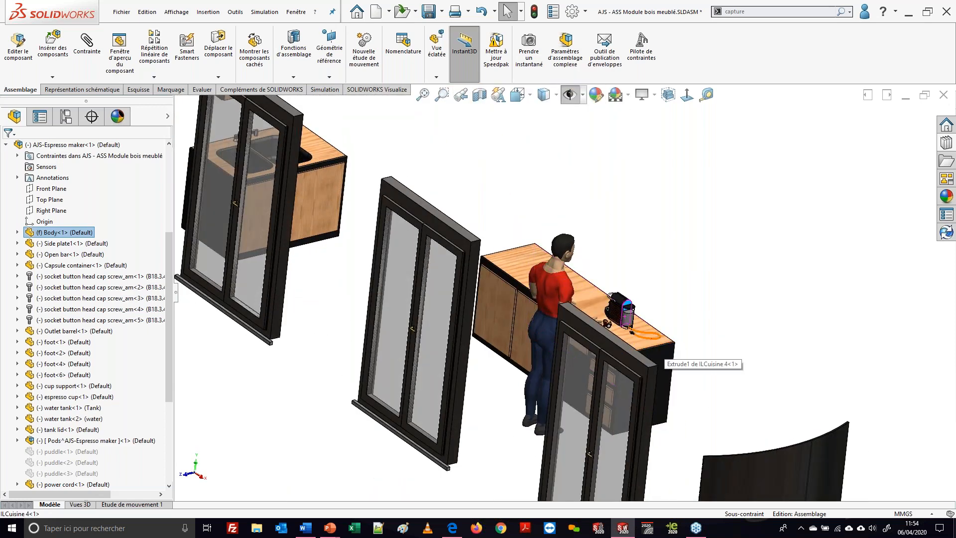
{"action": "scroll", "coordinate": [85, 330], "scroll_direction": "down", "scroll_amount": 5}
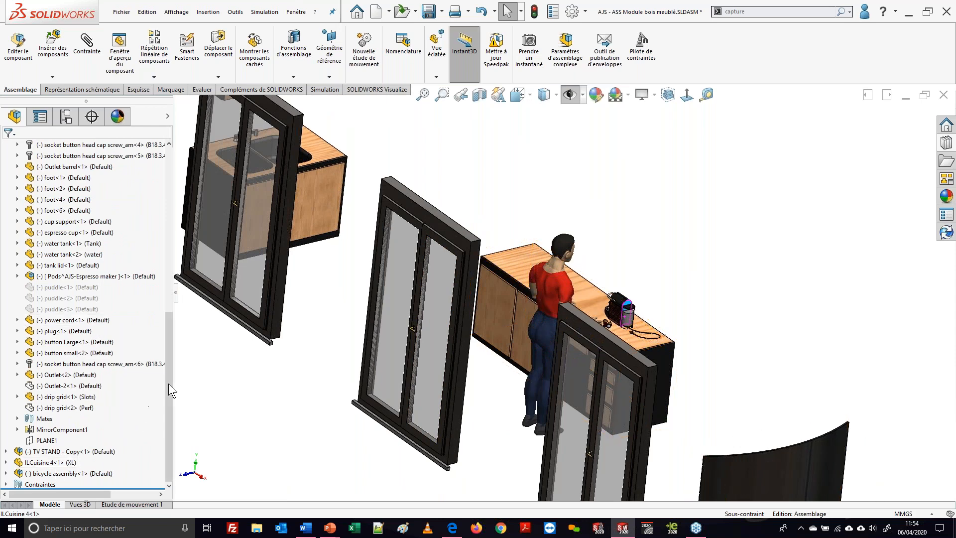
{"action": "left_click_drag", "start_coordinate": [169, 399], "coordinate": [157, 434]}
{"action": "mouse_move", "coordinate": [573, 323]}
{"action": "middle_mouse_down"}
{"action": "mouse_move", "coordinate": [580, 295]}
{"action": "mouse_move", "coordinate": [556, 337]}
{"action": "mouse_move", "coordinate": [571, 331]}
{"action": "middle_mouse_up"}
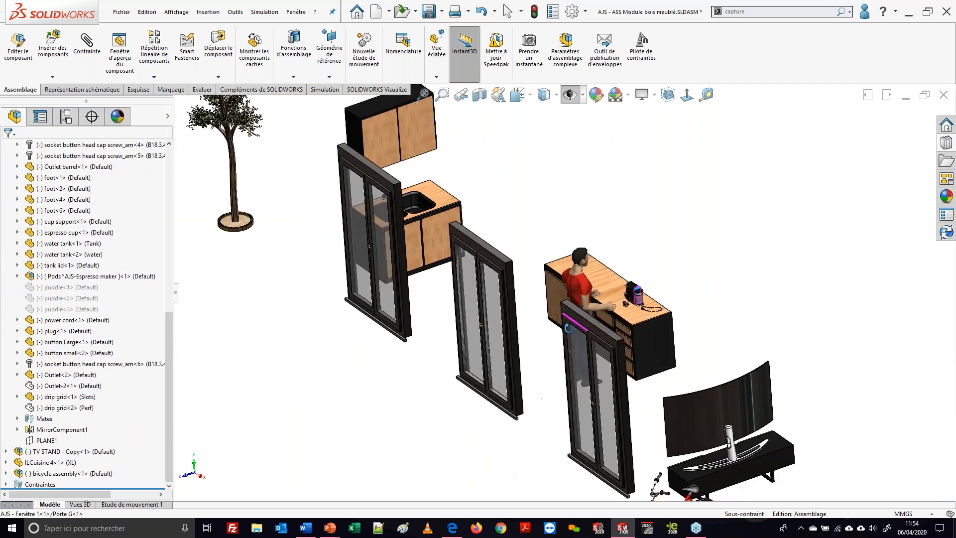
{"action": "scroll", "coordinate": [583, 256], "scroll_direction": "down", "scroll_amount": 2}
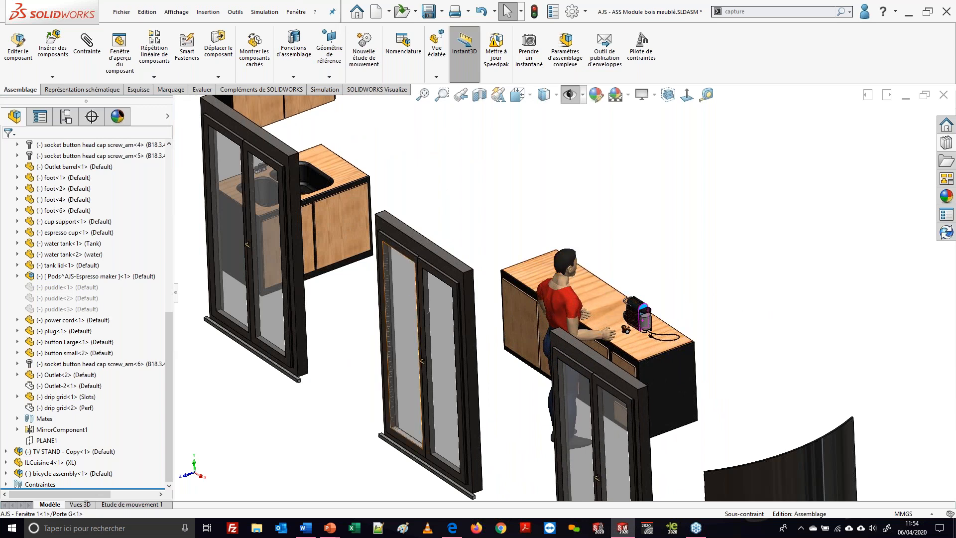
{"action": "scroll", "coordinate": [79, 231], "scroll_direction": "up", "scroll_amount": 3}
{"action": "scroll", "coordinate": [375, 224], "scroll_direction": "up", "scroll_amount": 3}
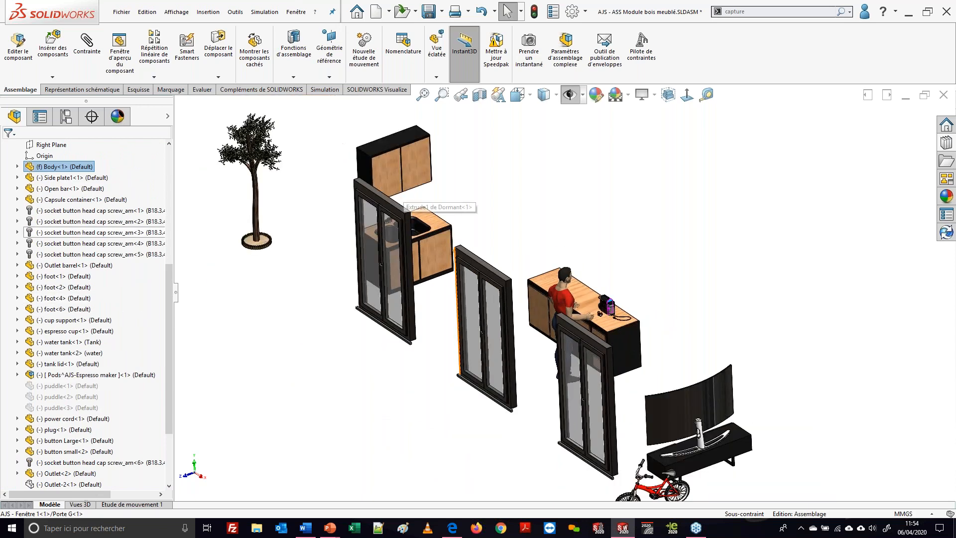
Show the hidden Module Bois-P building around the furniture again
{"action": "key", "text": "ctrl"}
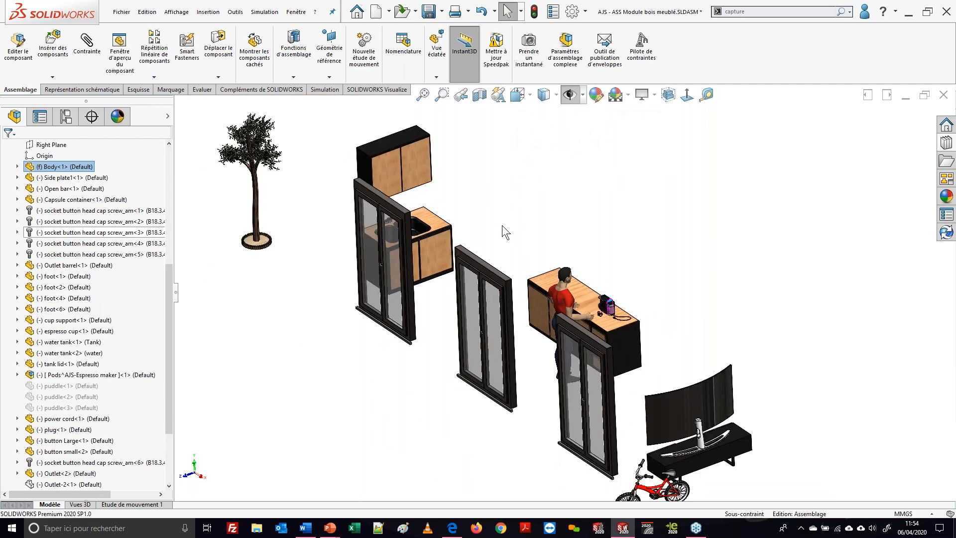
{"action": "key", "text": "shift+Tab"}
{"action": "left_click", "coordinate": [647, 199]}
{"action": "middle_click_drag", "start_coordinate": [620, 260], "coordinate": [626, 228]}
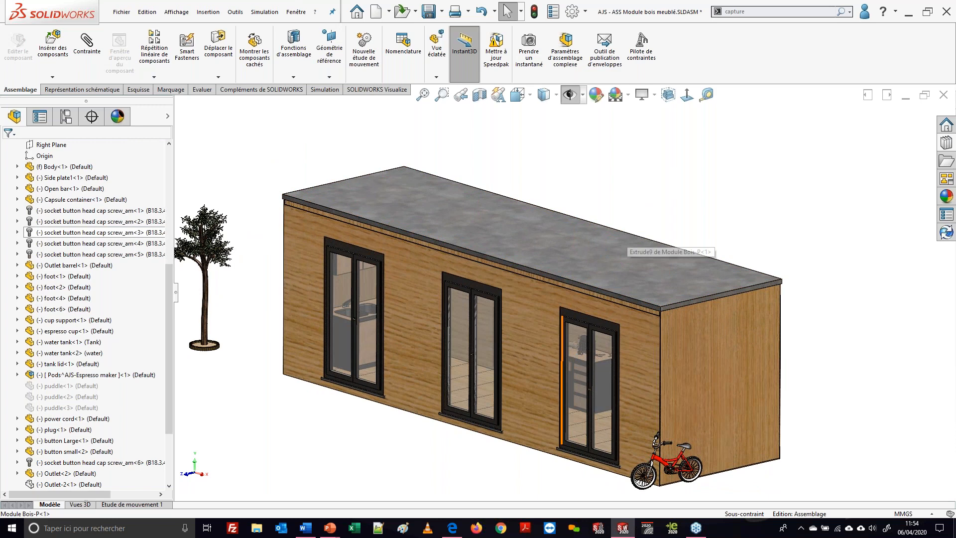
Open the AJS-Espresso maker subassembly in its own window and view it from the side
{"action": "scroll", "coordinate": [67, 435], "scroll_direction": "down", "scroll_amount": 2}
{"action": "scroll", "coordinate": [67, 435], "scroll_direction": "down", "scroll_amount": 1}
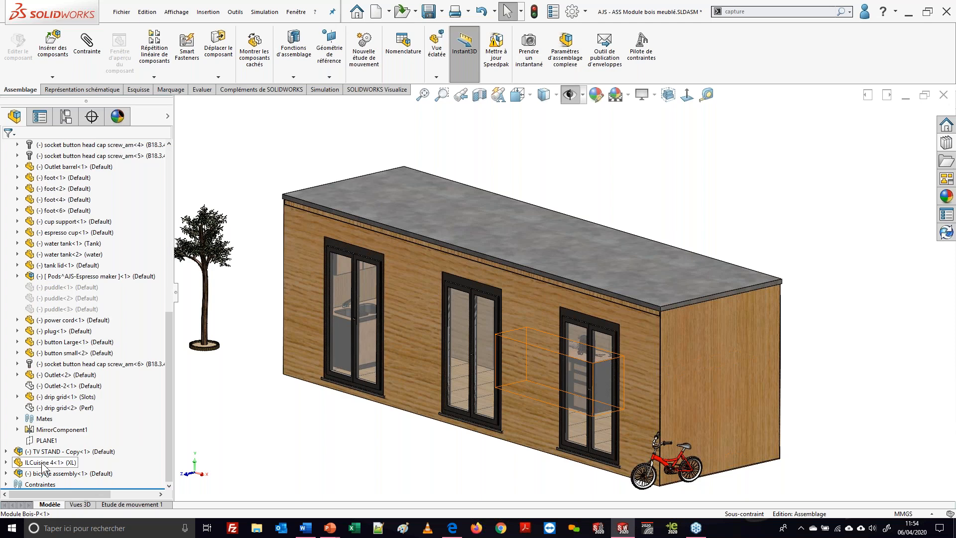
{"action": "scroll", "coordinate": [60, 279], "scroll_direction": "up", "scroll_amount": 8}
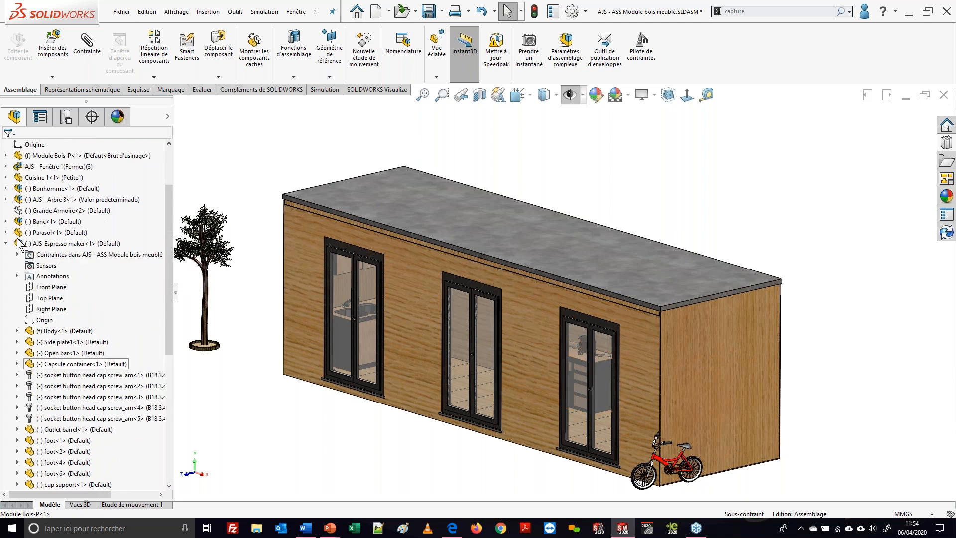
{"action": "left_click", "coordinate": [58, 245]}
{"action": "left_click", "coordinate": [70, 216]}
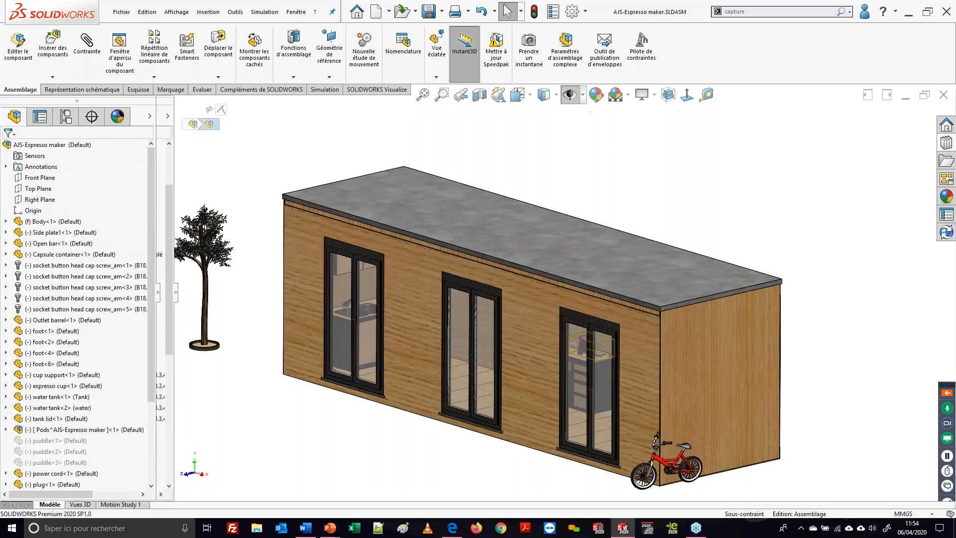
{"action": "middle_click_drag", "start_coordinate": [529, 318], "coordinate": [489, 329]}
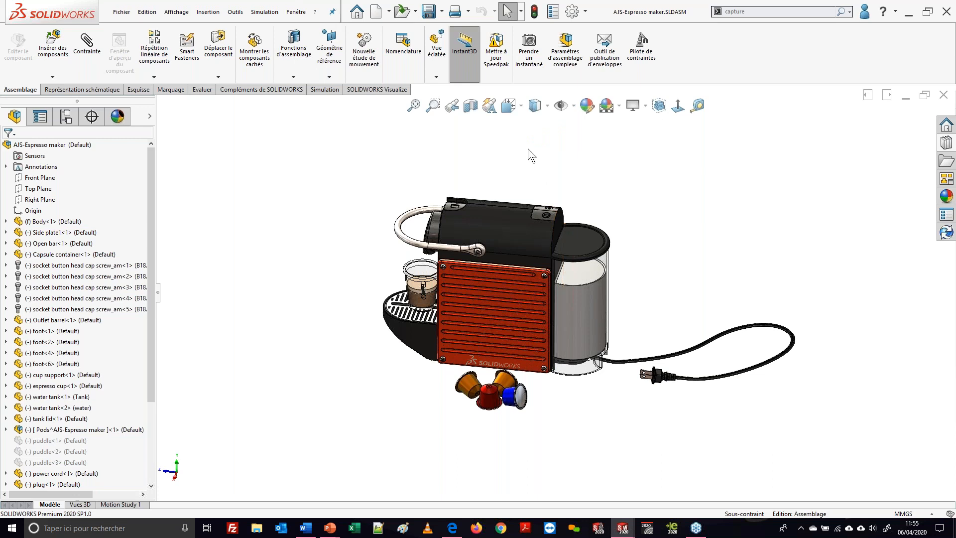
Try a regional section view of the espresso maker using the Front Plane and an intersection zone, and cancel it
{"action": "left_click", "coordinate": [470, 105]}
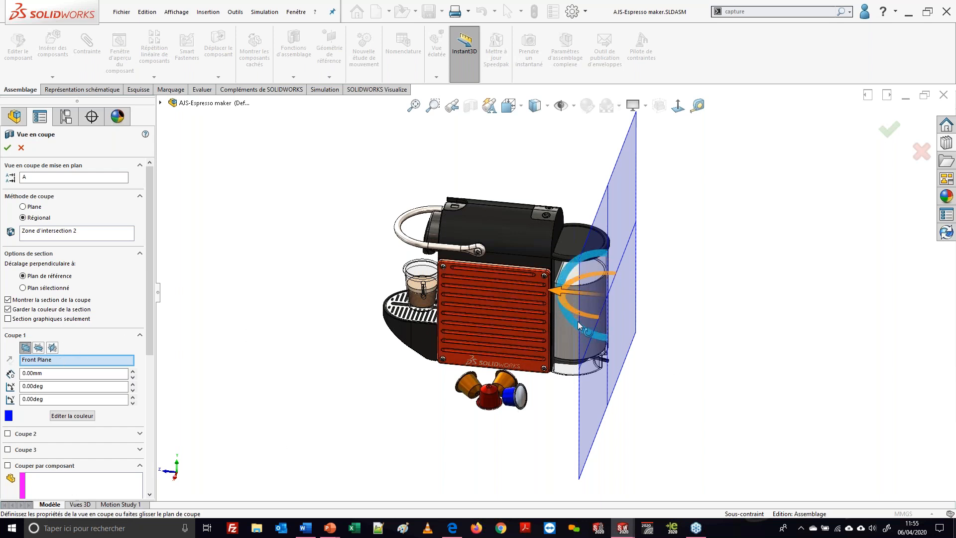
{"action": "left_click", "coordinate": [927, 150]}
{"action": "middle_click_drag", "start_coordinate": [651, 285], "coordinate": [463, 248]}
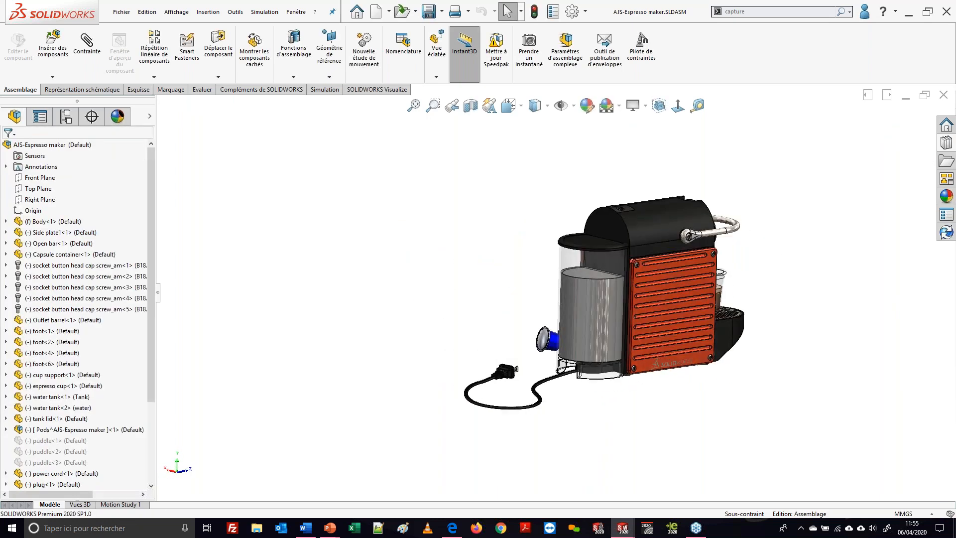
Close the espresso maker and furnished module assemblies, exit SOLIDWORKS and return to the PowerPoint slideshow
{"action": "left_click", "coordinate": [908, 16]}
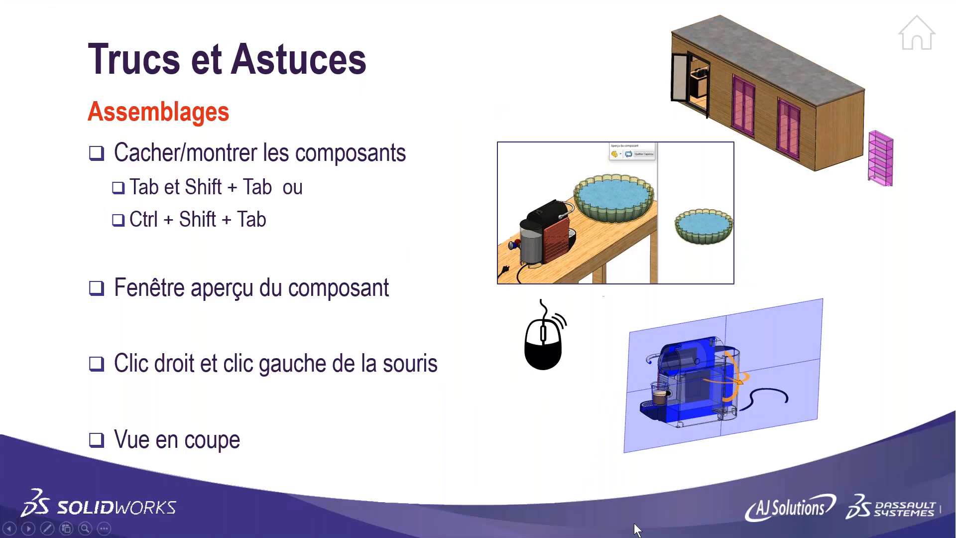
{"action": "key", "text": "super+Tab"}
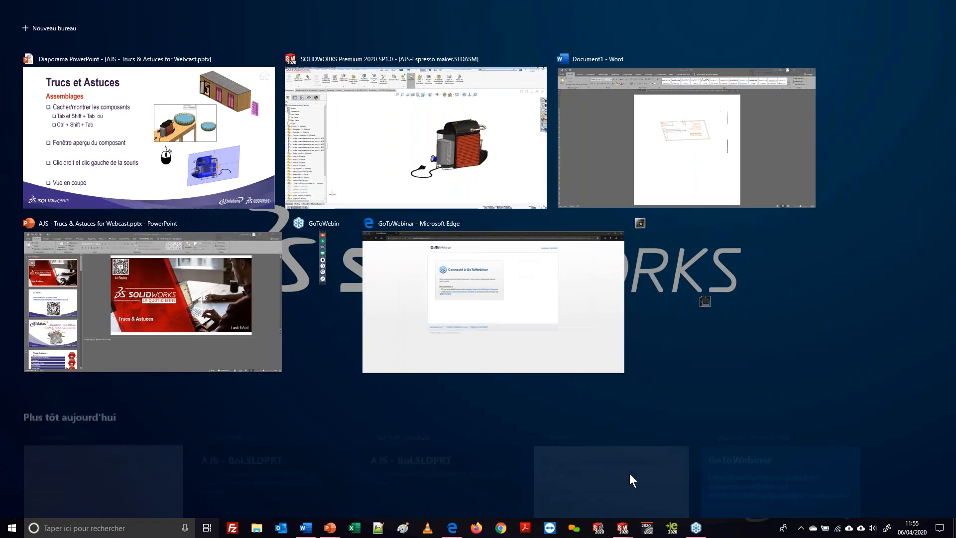
{"action": "left_click", "coordinate": [443, 111]}
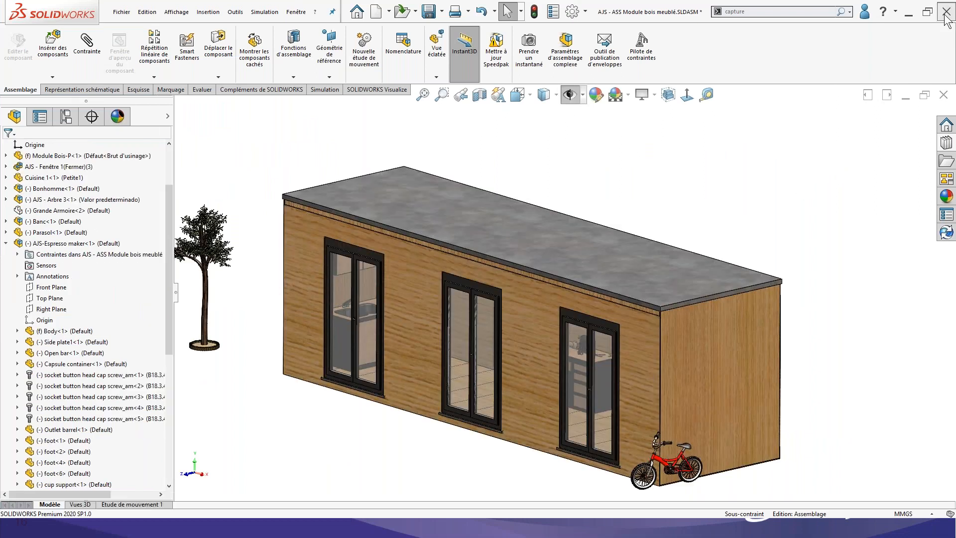
{"action": "left_click", "coordinate": [477, 267]}
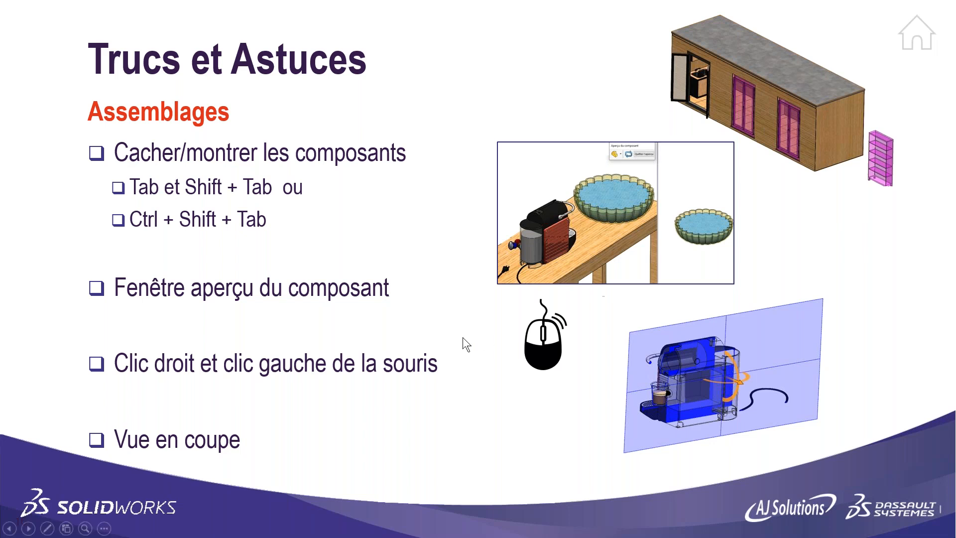
Advance the presentation to the Contrainte magnétique slide and end the slideshow
{"action": "left_click", "coordinate": [684, 335]}
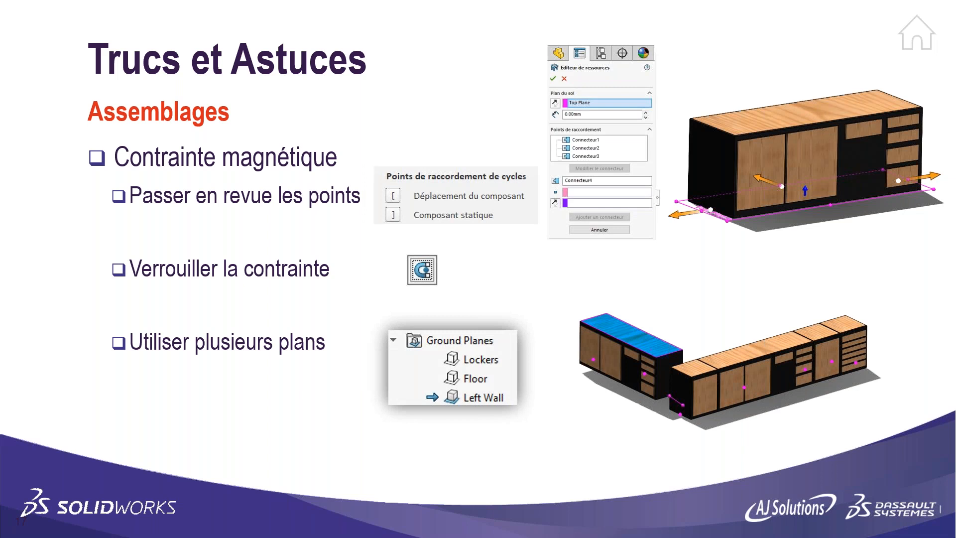
{"action": "key", "text": "super"}
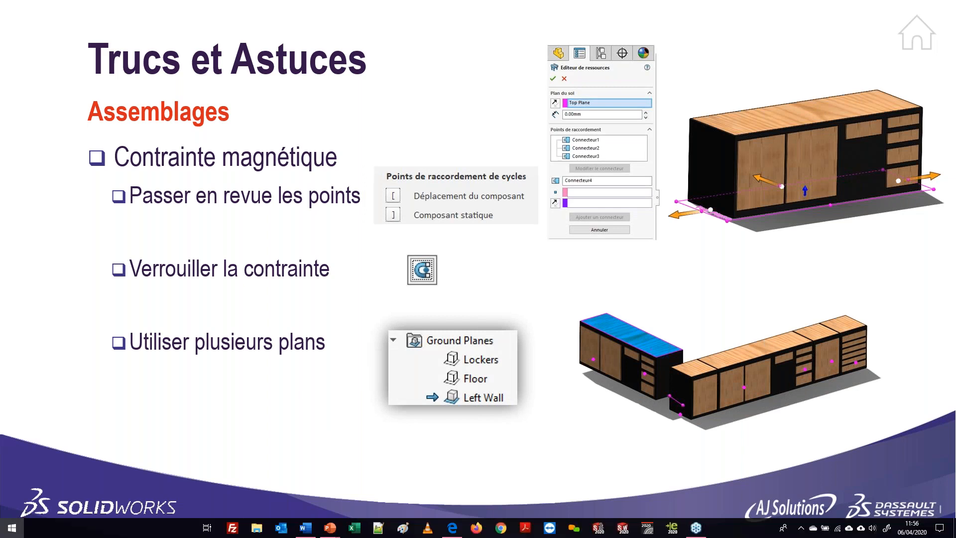
{"action": "left_click", "coordinate": [638, 422]}
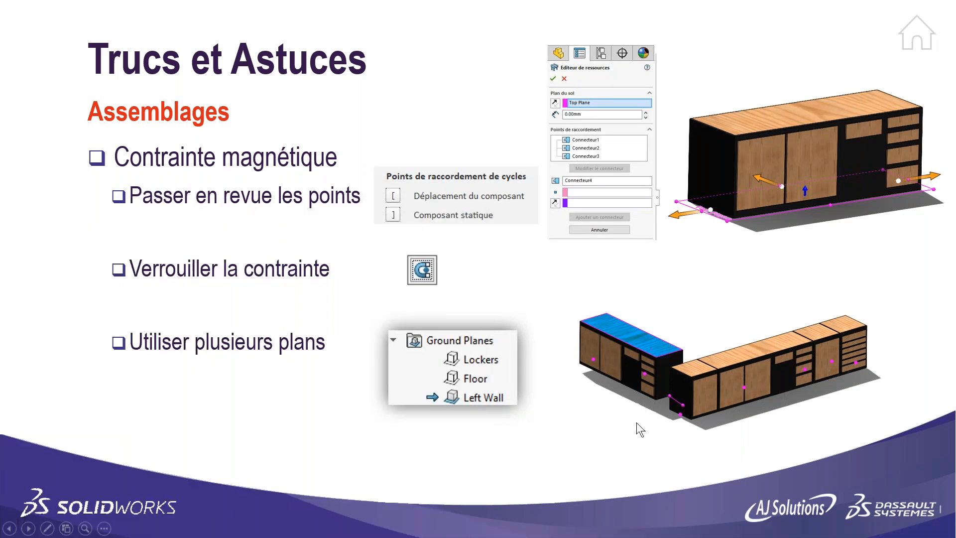
{"action": "key", "text": "super+Tab"}
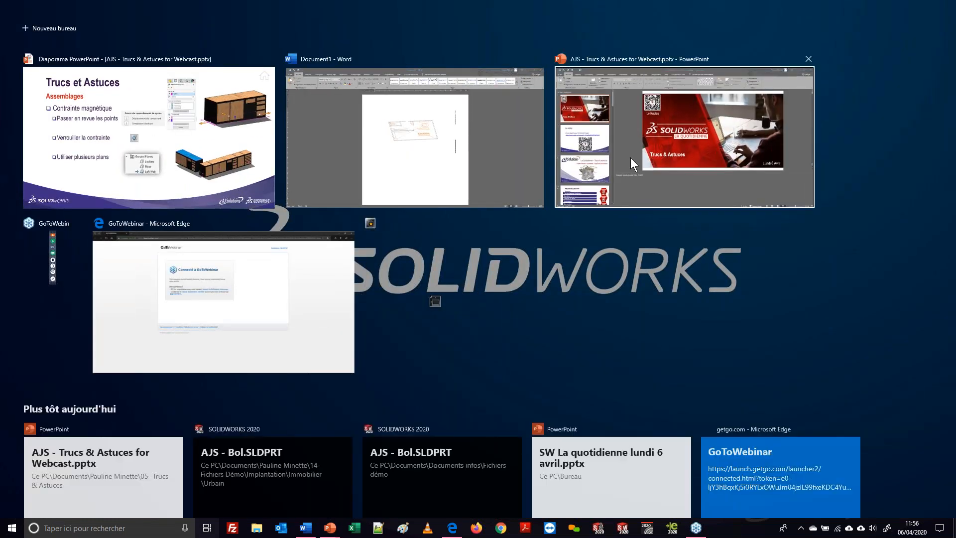
{"action": "left_click", "coordinate": [636, 158]}
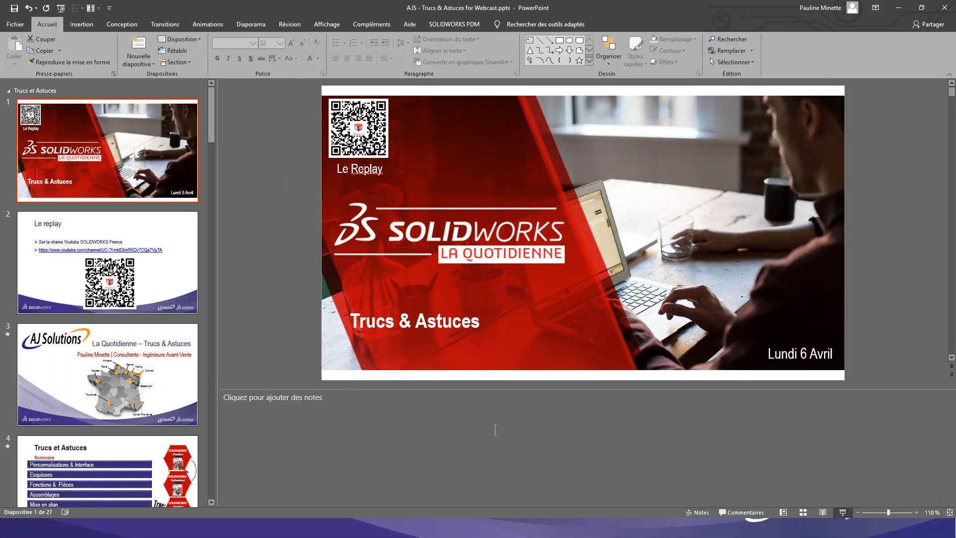
{"action": "key", "text": "super+Tab"}
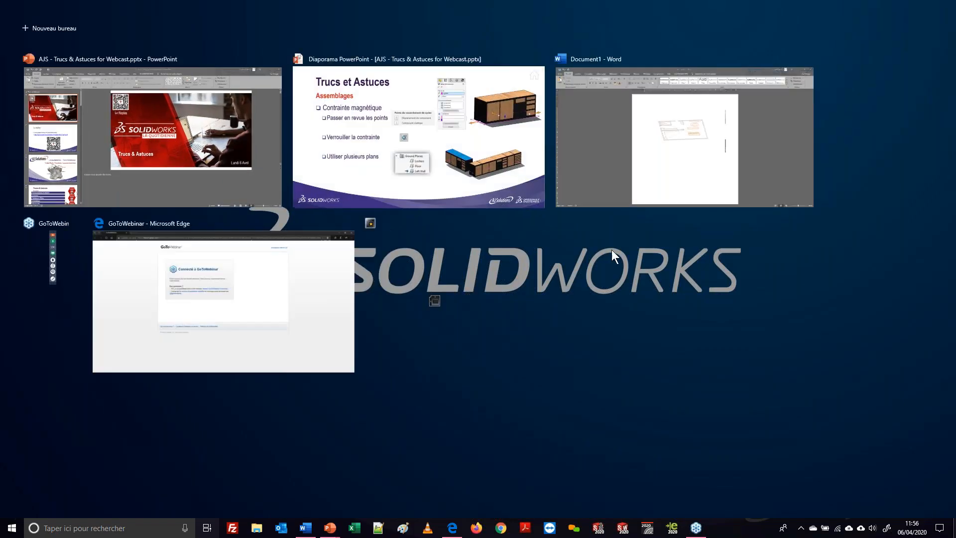
{"action": "left_click", "coordinate": [410, 167]}
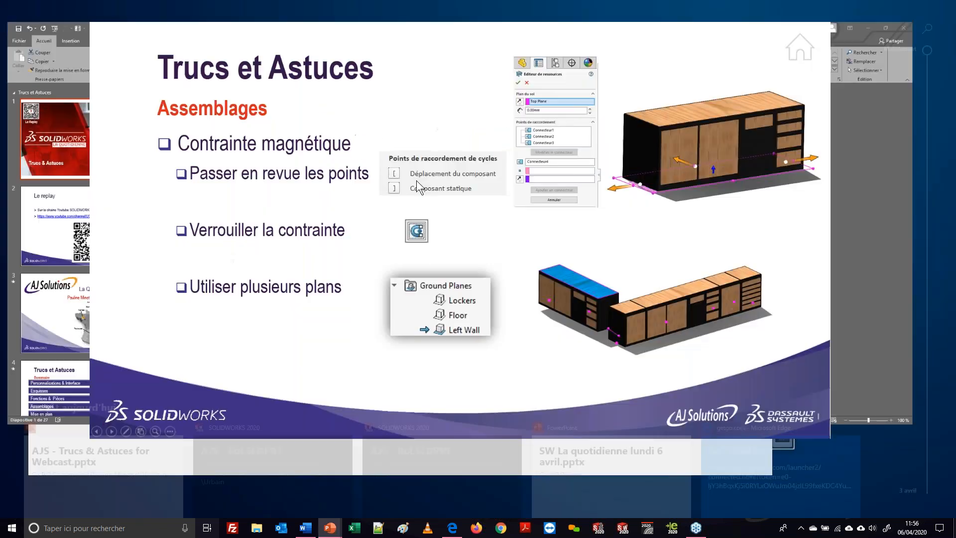
{"action": "key", "text": "Escape"}
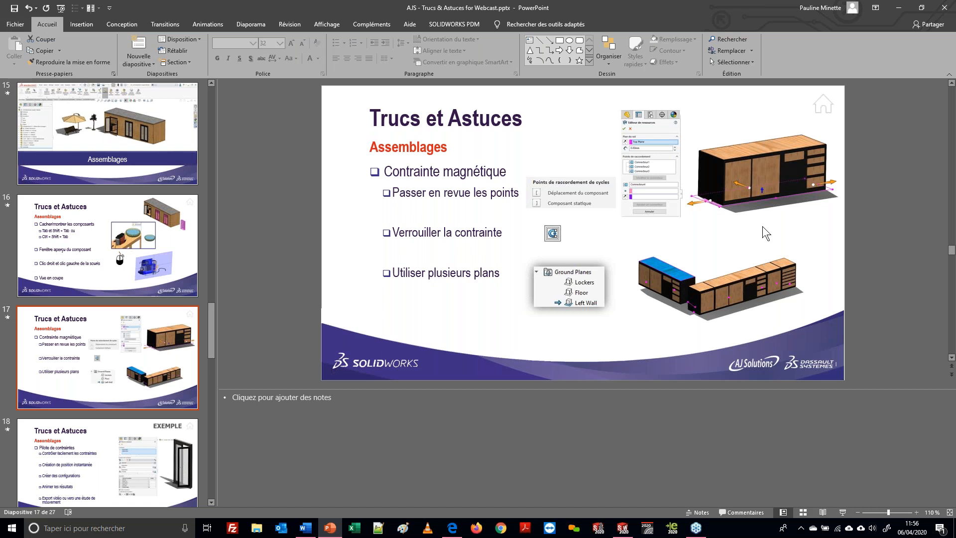
Switch to a new SOLIDWORKS session and create an assembly from the AJS Assemblage template, dismissing the file browser
{"action": "left_click", "coordinate": [622, 528]}
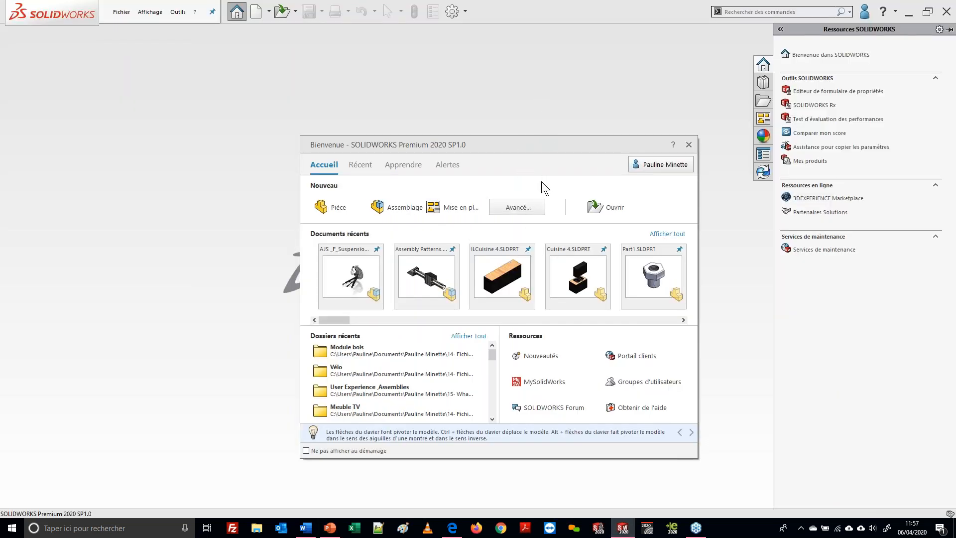
{"action": "left_click", "coordinate": [417, 63]}
{"action": "left_click", "coordinate": [256, 13]}
{"action": "left_click", "coordinate": [426, 171]}
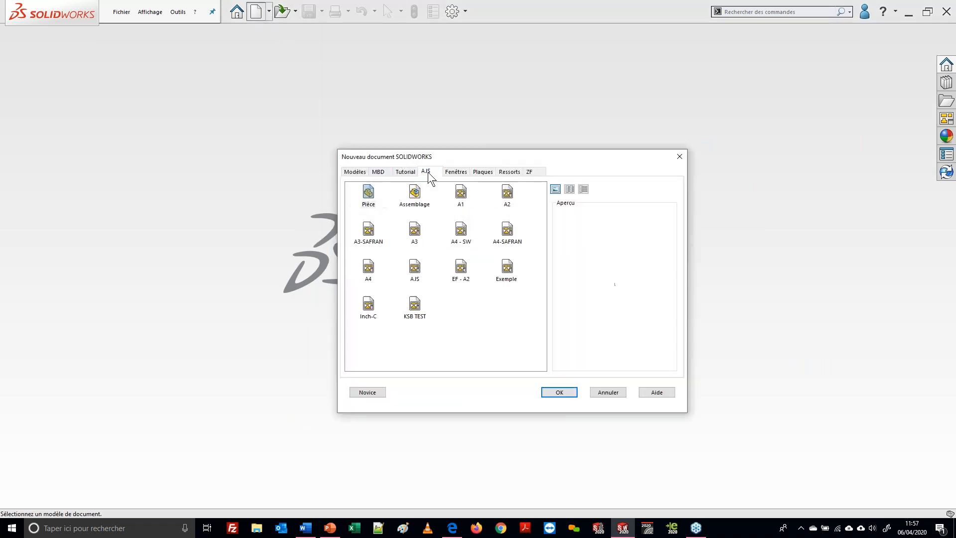
{"action": "double_click", "coordinate": [412, 195]}
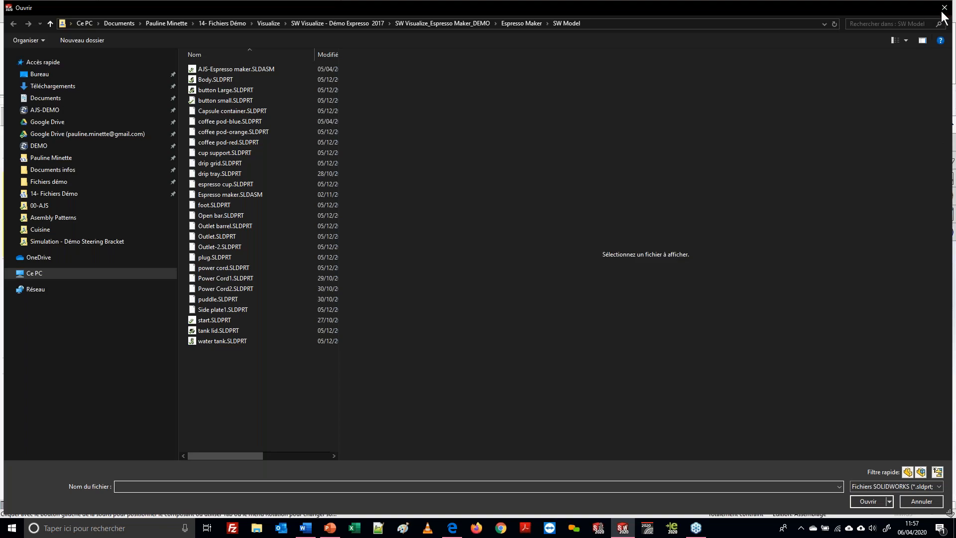
{"action": "left_click", "coordinate": [942, 9]}
Insert one ILCuisine 4 cabinet in the XL configuration from the design library's Démo boiserie Cuisine folder
{"action": "left_click", "coordinate": [946, 143]}
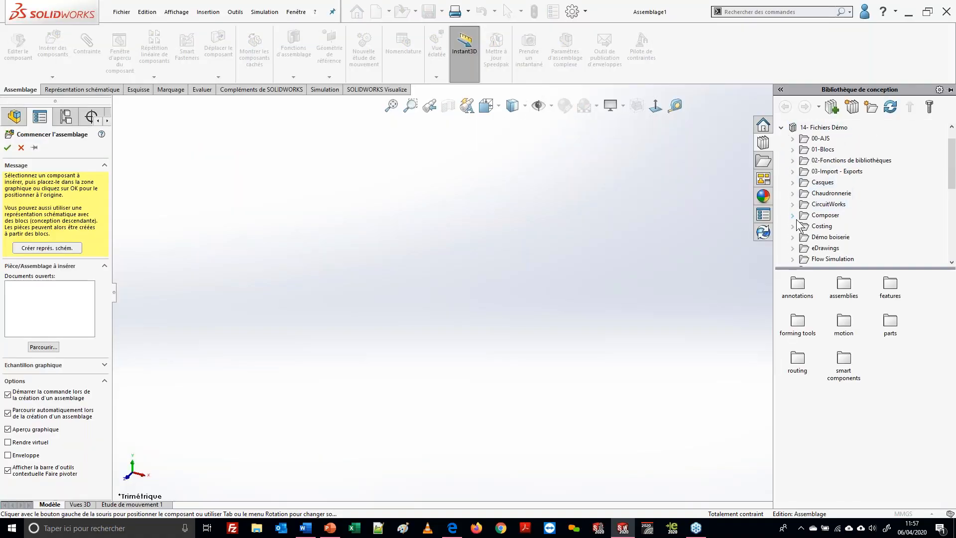
{"action": "left_click", "coordinate": [793, 237]}
{"action": "left_click", "coordinate": [826, 215]}
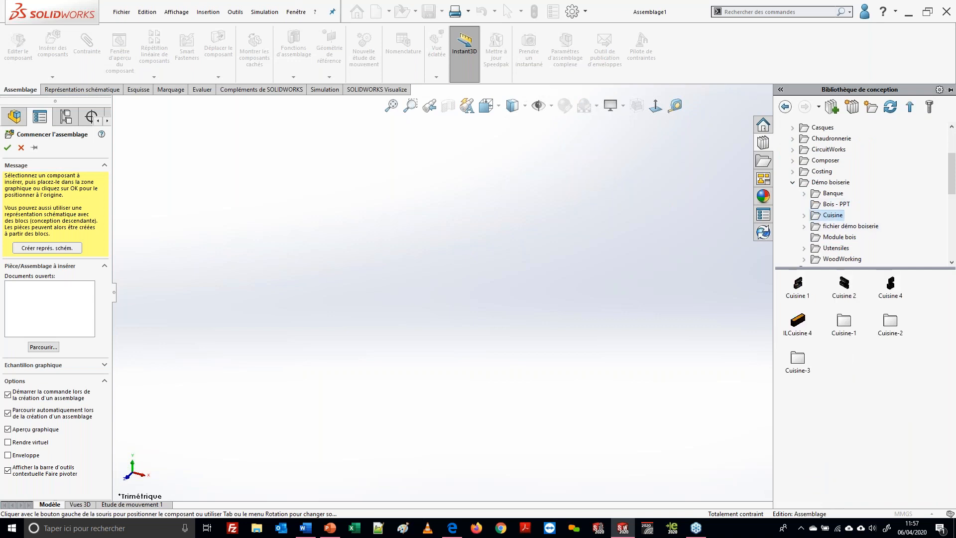
{"action": "left_click_drag", "start_coordinate": [797, 320], "coordinate": [476, 312]}
{"action": "left_click", "coordinate": [498, 324]}
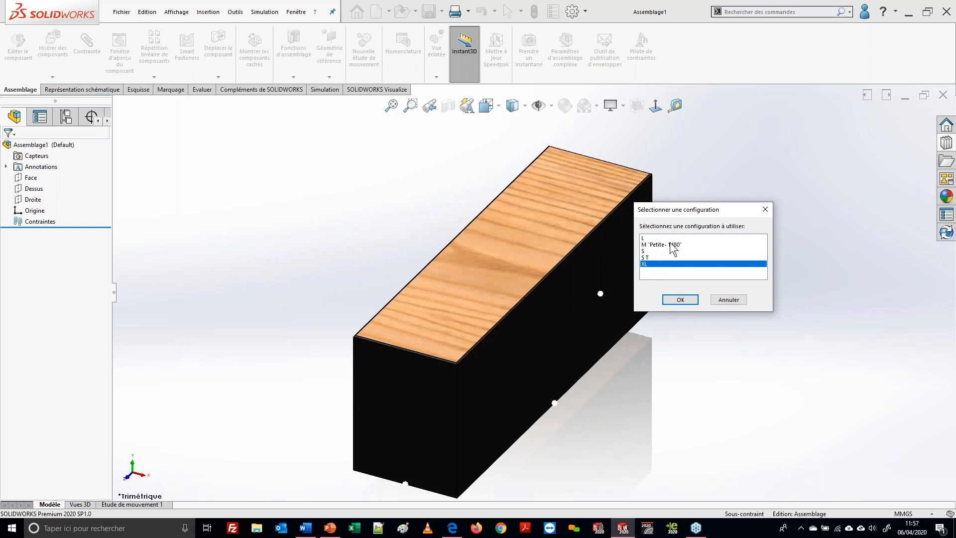
{"action": "left_click", "coordinate": [680, 299]}
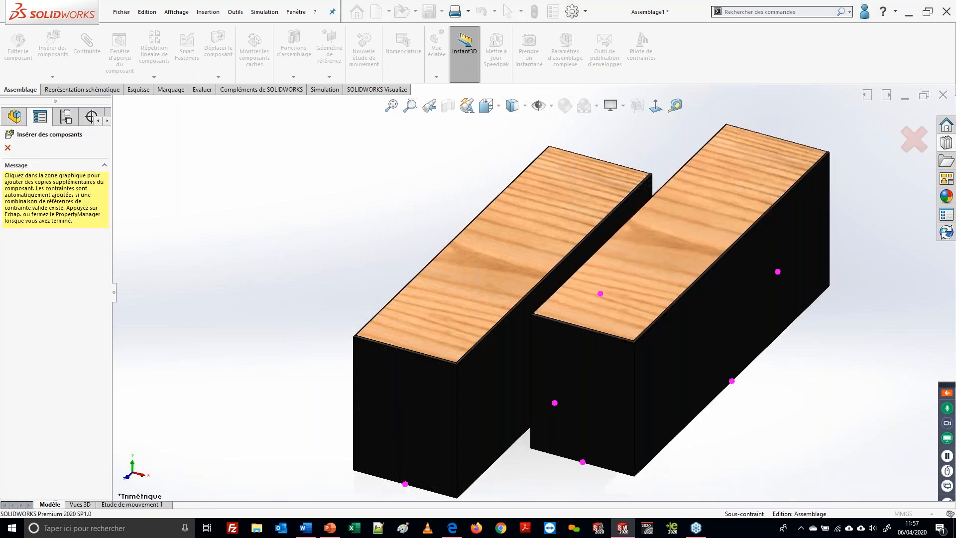
{"action": "key", "text": "Escape"}
Examine the published references of the inserted ILCuisine 4 cabinet, including its ground plane and connection points
{"action": "scroll", "coordinate": [524, 303], "scroll_direction": "up", "scroll_amount": 5}
{"action": "middle_click_drag", "start_coordinate": [434, 299], "coordinate": [592, 401]}
{"action": "scroll", "coordinate": [498, 239], "scroll_direction": "down", "scroll_amount": 6}
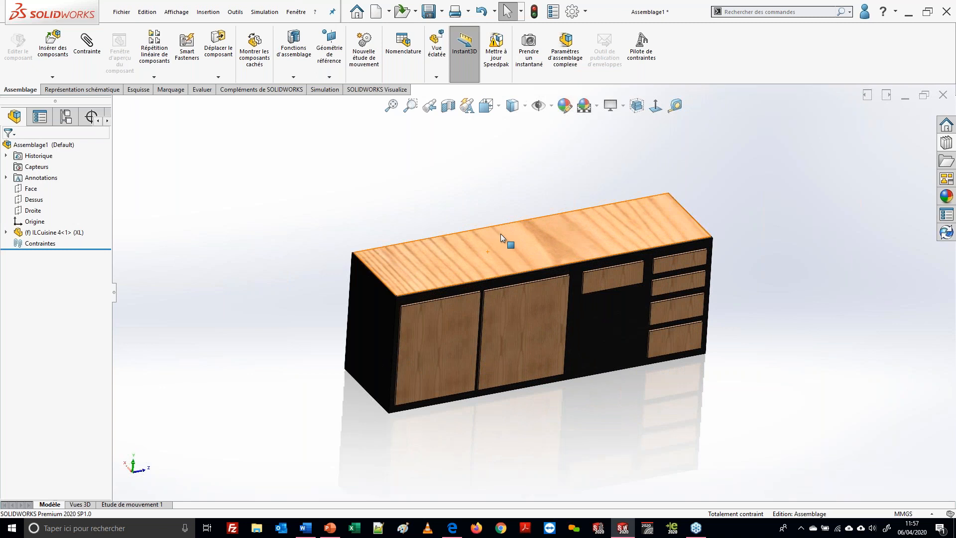
{"action": "left_click", "coordinate": [463, 252]}
{"action": "left_click", "coordinate": [6, 232]}
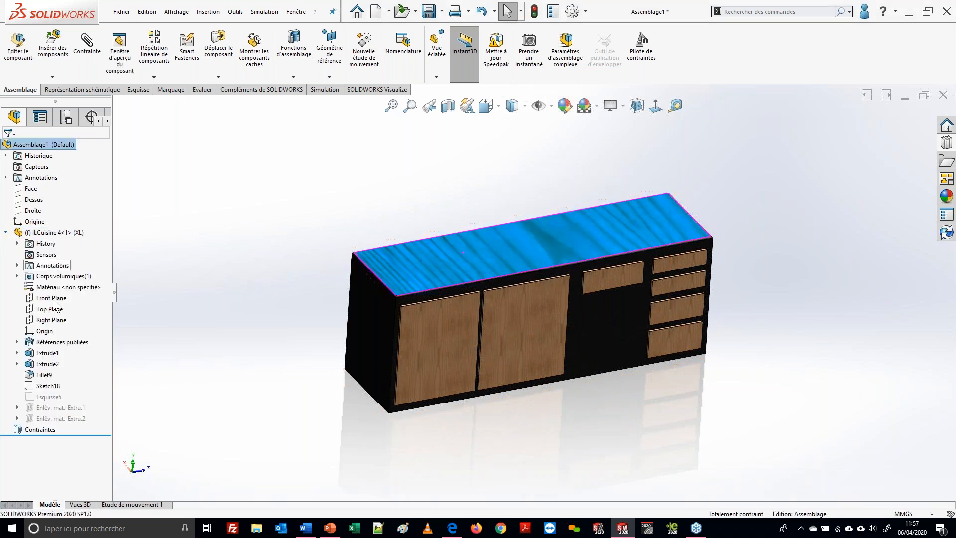
{"action": "left_click", "coordinate": [55, 341]}
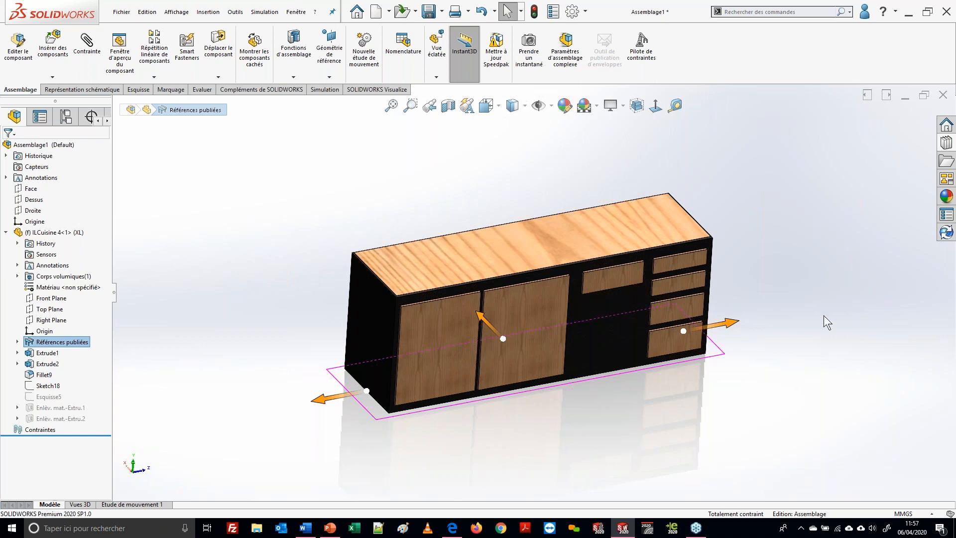
{"action": "left_click", "coordinate": [821, 283]}
Insert three more XL ILCuisine 4 cabinets from the design library, snapping two in line with the first and one perpendicular at the row's end
{"action": "left_click", "coordinate": [946, 142]}
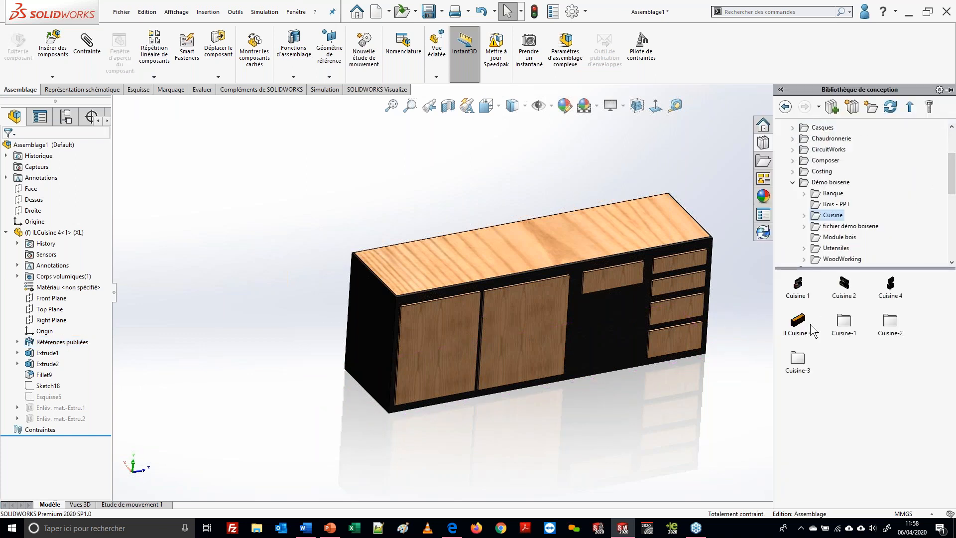
{"action": "left_click_drag", "start_coordinate": [810, 324], "coordinate": [218, 367]}
{"action": "scroll", "coordinate": [532, 292], "scroll_direction": "up", "scroll_amount": 5}
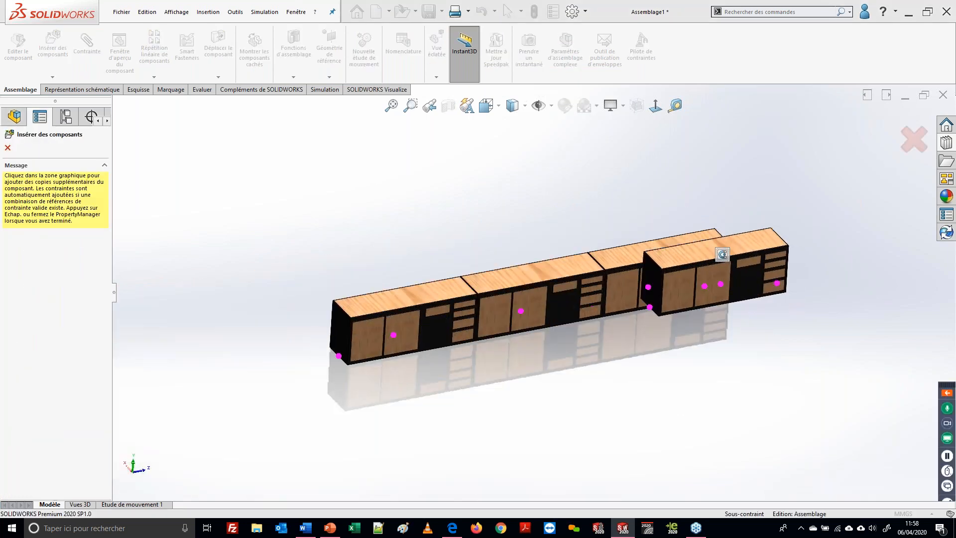
{"action": "left_click", "coordinate": [259, 360]}
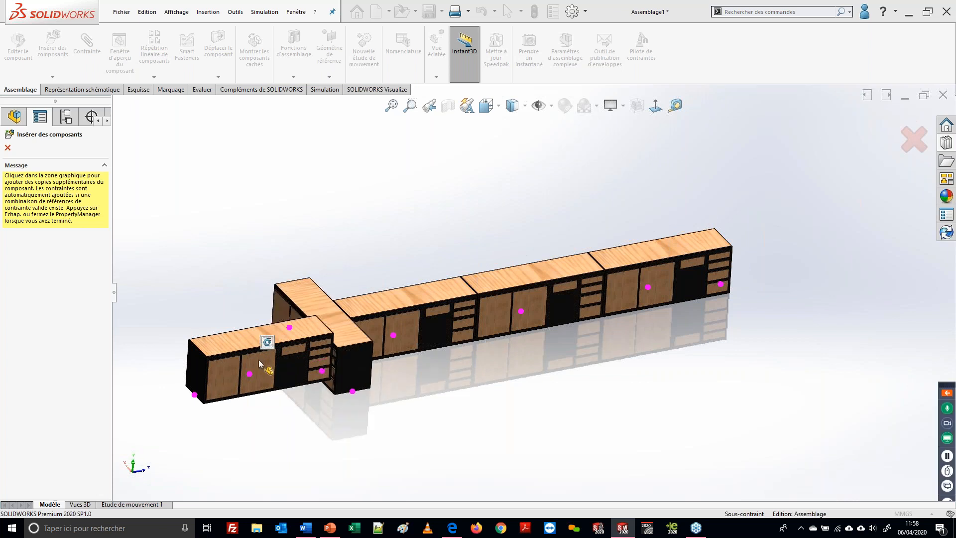
{"action": "key", "text": "Escape"}
Pull the perpendicular cabinet off the row's end and snap it magnetically against the back of the end cabinet
{"action": "middle_click_drag", "start_coordinate": [407, 378], "coordinate": [588, 404]}
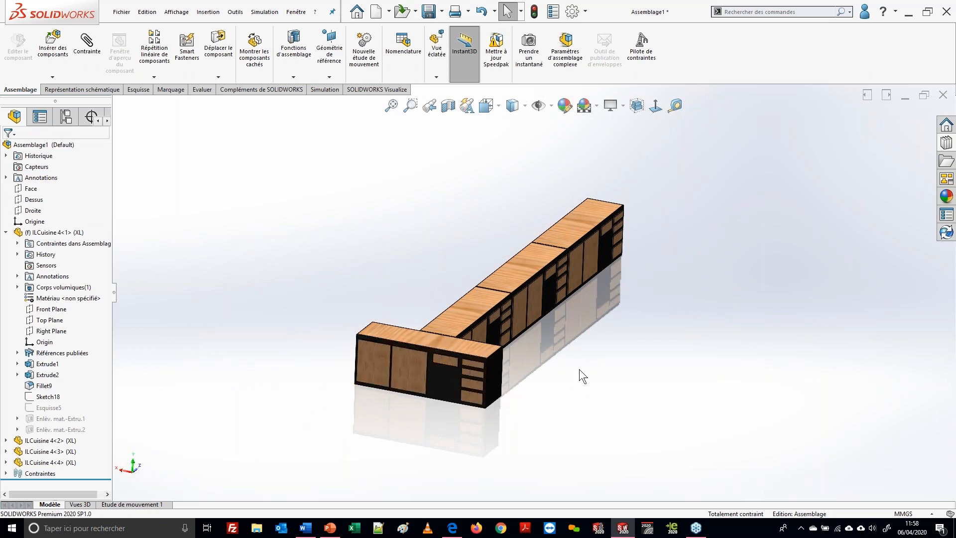
{"action": "left_click_drag", "start_coordinate": [446, 345], "coordinate": [298, 251]}
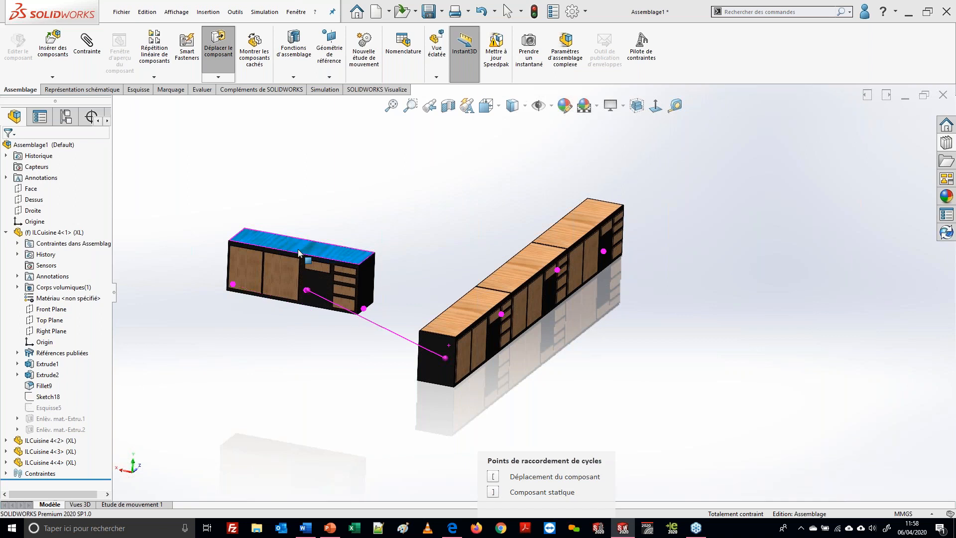
{"action": "left_click_drag", "start_coordinate": [298, 251], "coordinate": [305, 229]}
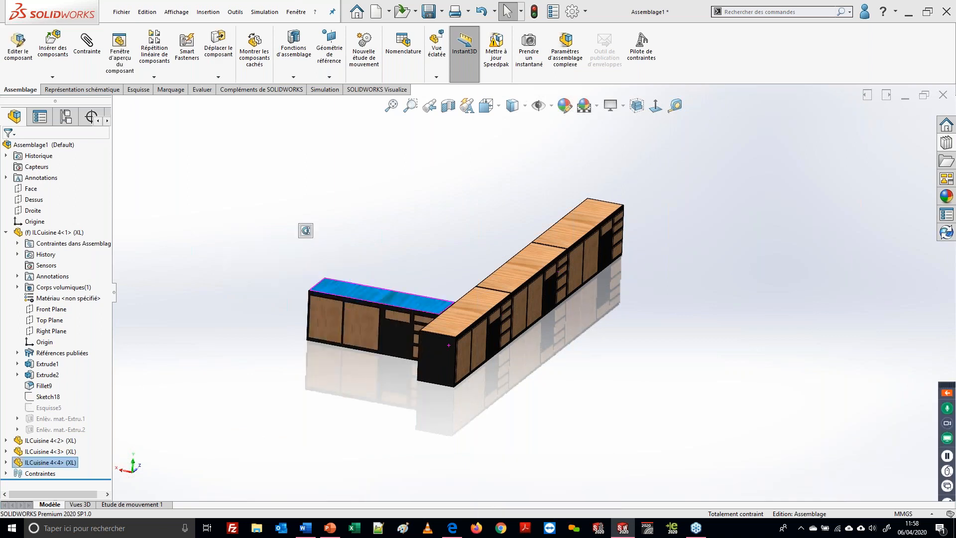
Switch the row's end cabinet and the cabinet beside it to the S T configuration
{"action": "middle_click_drag", "start_coordinate": [433, 321], "coordinate": [490, 349]}
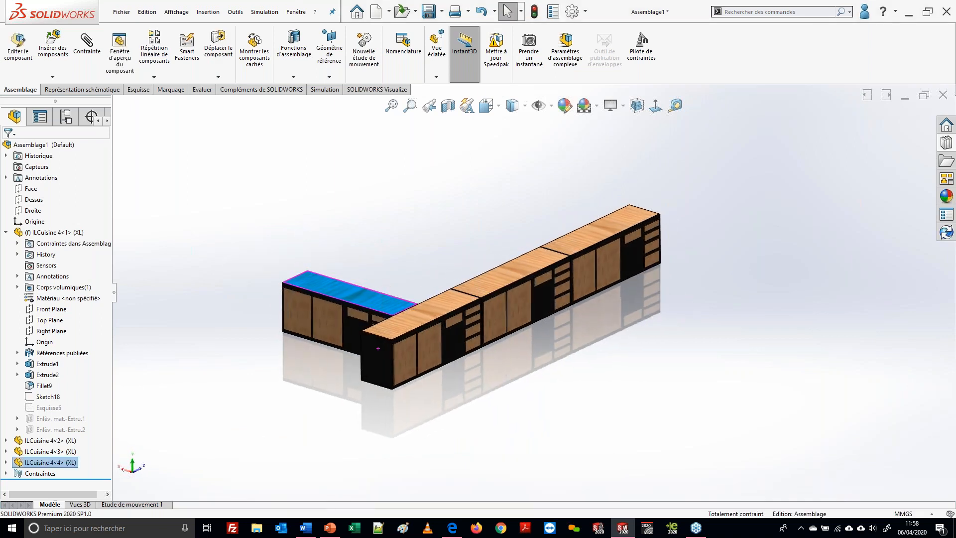
{"action": "left_click", "coordinate": [439, 303]}
{"action": "left_click", "coordinate": [507, 227]}
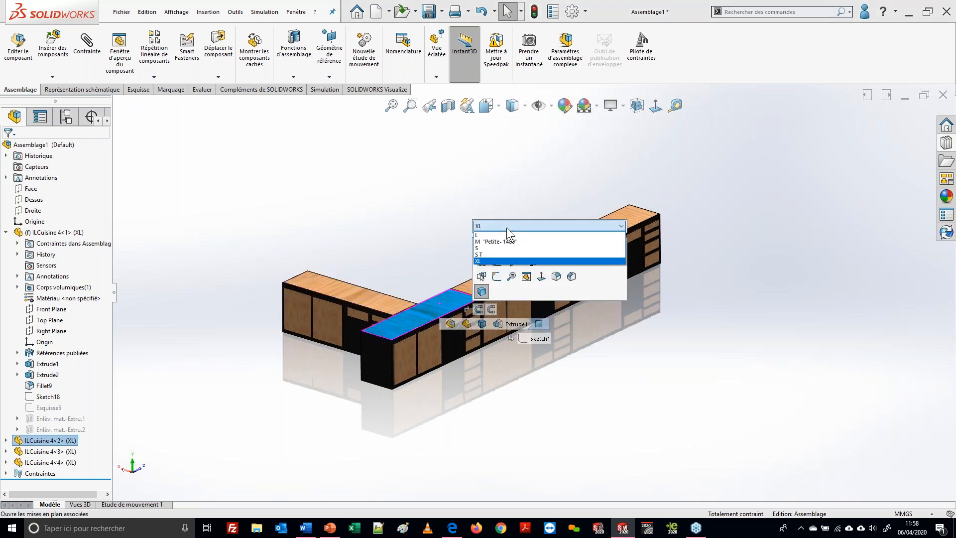
{"action": "left_click", "coordinate": [494, 254]}
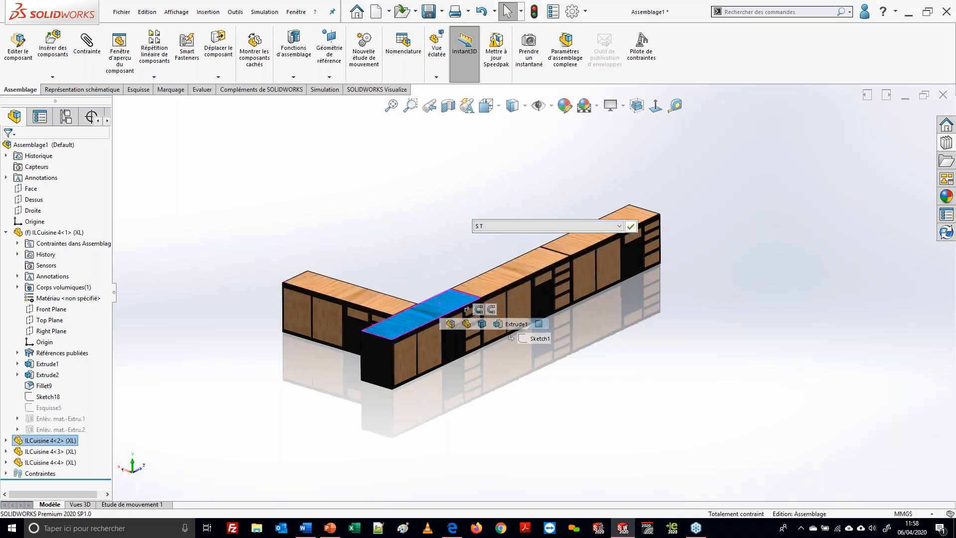
{"action": "left_click", "coordinate": [515, 271]}
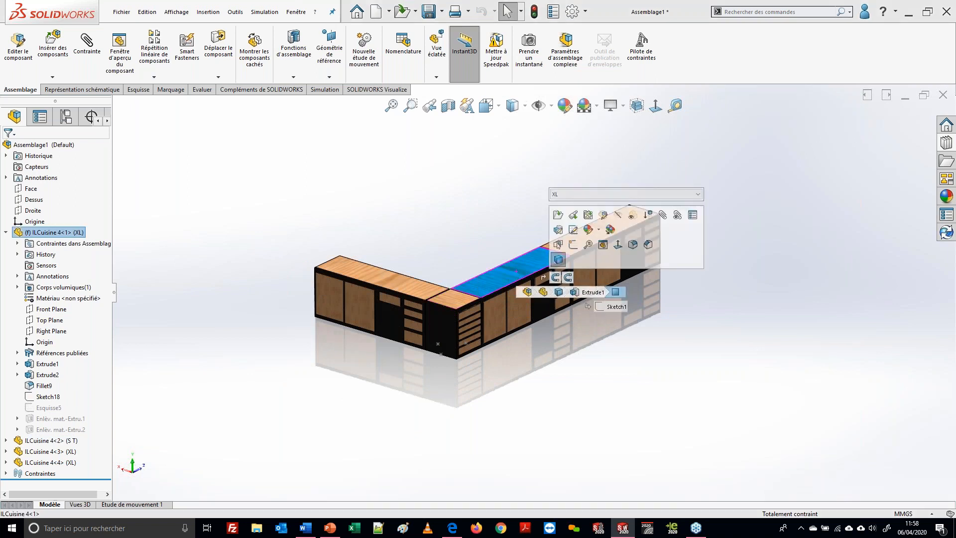
{"action": "left_click", "coordinate": [593, 195]}
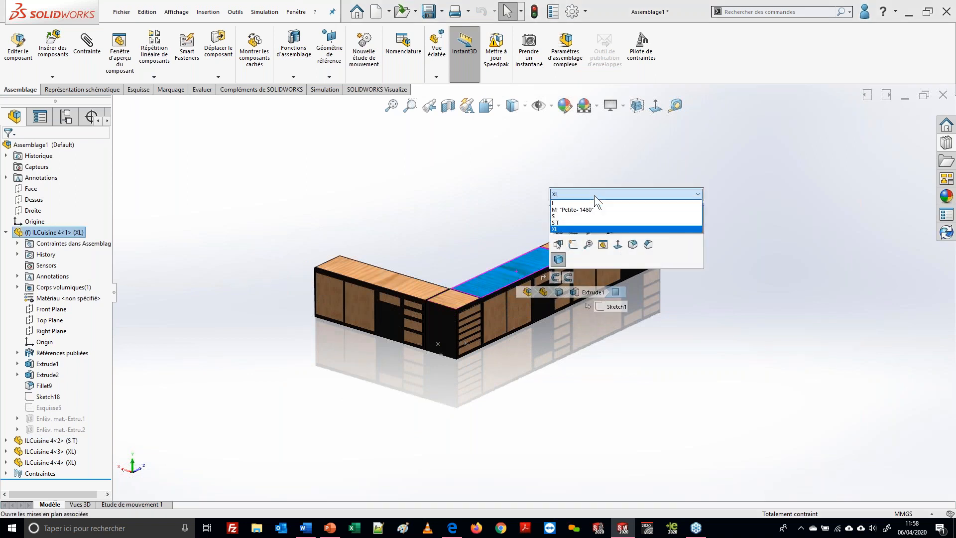
{"action": "left_click", "coordinate": [586, 222]}
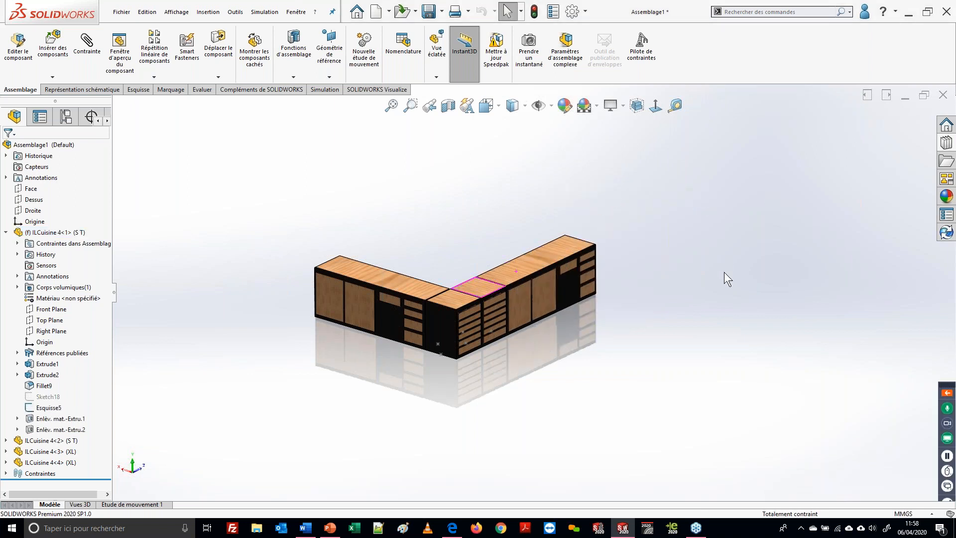
Open the ILCuisine 4 part from the far XL cabinet and expand its published references
{"action": "middle_click_drag", "start_coordinate": [589, 324], "coordinate": [540, 305]}
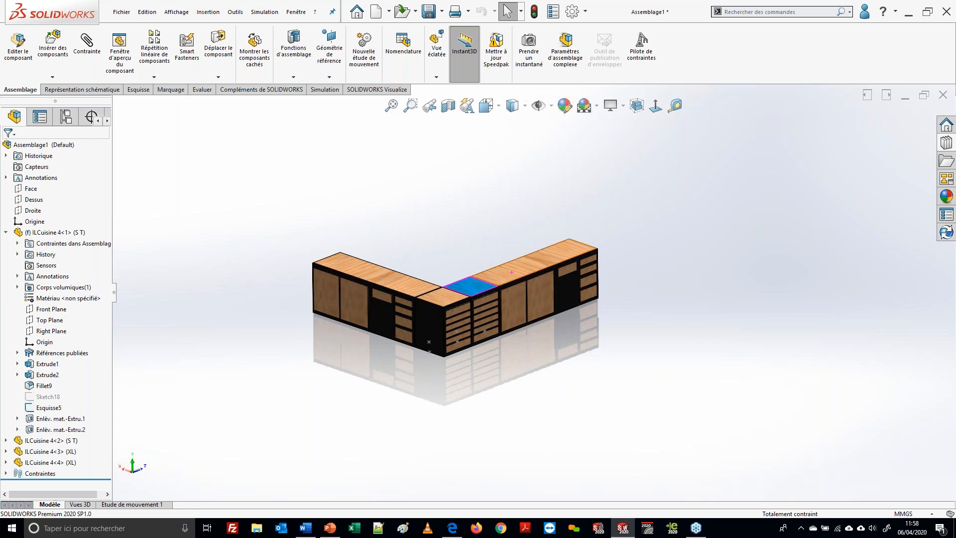
{"action": "left_click", "coordinate": [547, 258]}
{"action": "left_click", "coordinate": [591, 203]}
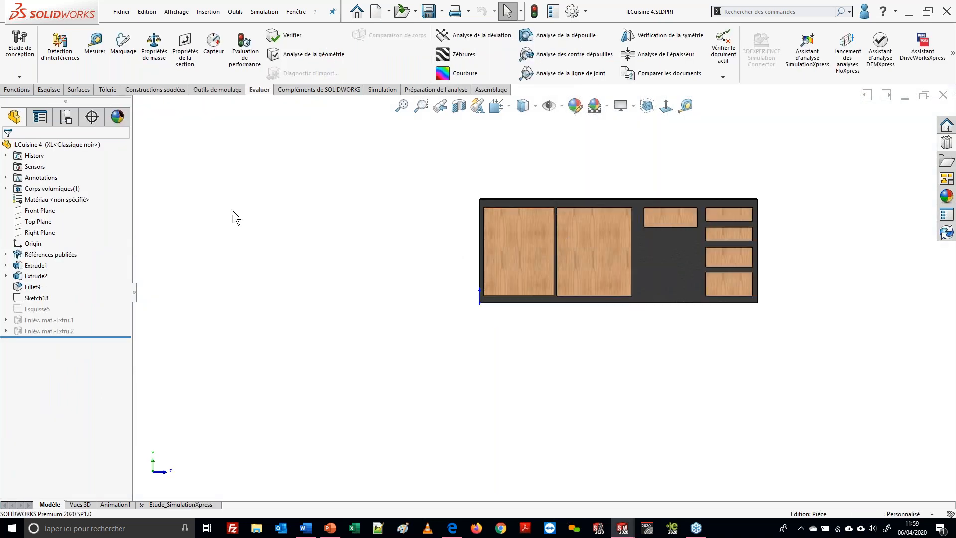
{"action": "left_click", "coordinate": [6, 254]}
{"action": "left_click", "coordinate": [30, 255]}
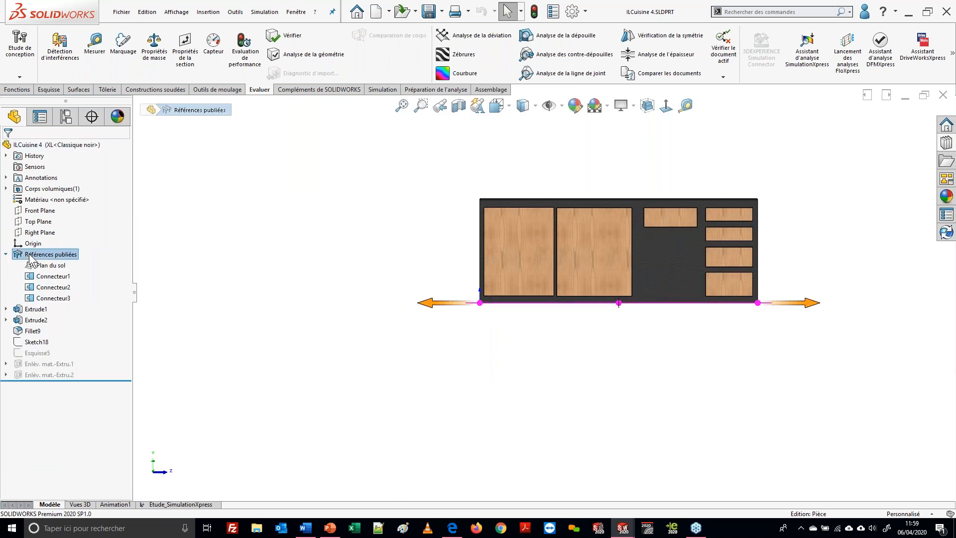
Review the ground plane and connectors in the cabinet's published reference editor, and leave it without applying changes
{"action": "right_click", "coordinate": [32, 255]}
{"action": "left_click", "coordinate": [64, 261]}
{"action": "middle_click_drag", "start_coordinate": [608, 234], "coordinate": [616, 289]}
{"action": "scroll", "coordinate": [604, 292], "scroll_direction": "down", "scroll_amount": 2}
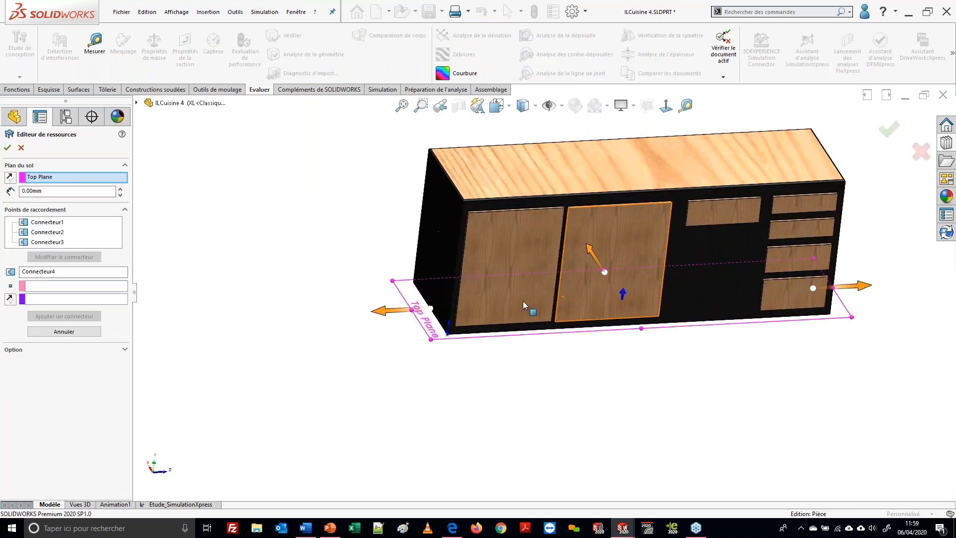
{"action": "scroll", "coordinate": [587, 296], "scroll_direction": "down", "scroll_amount": 1}
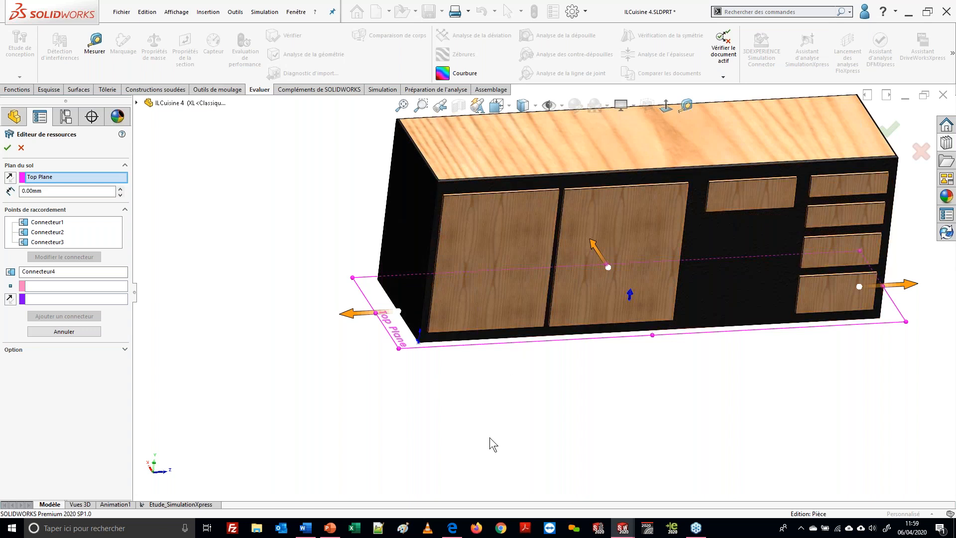
{"action": "left_click", "coordinate": [924, 151]}
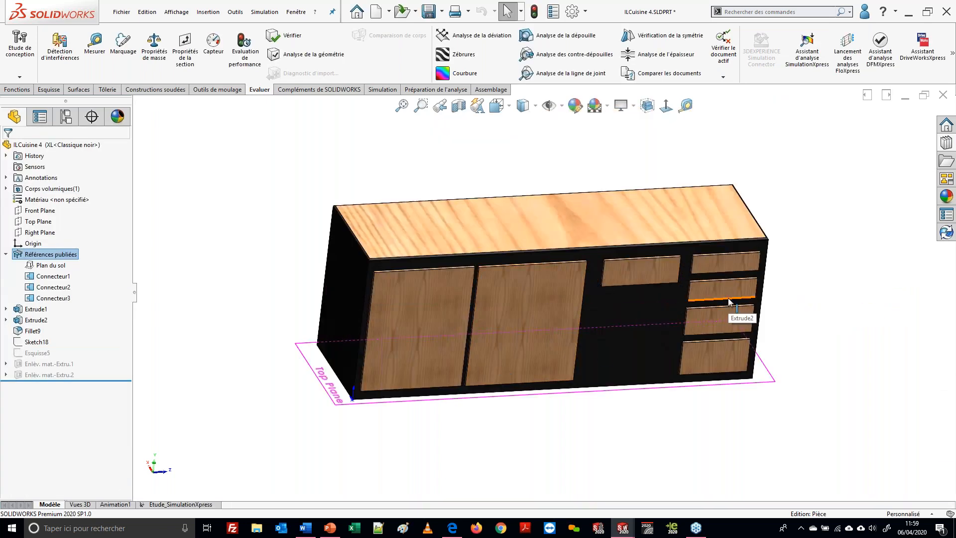
Switch to PowerPoint, start the slideshow from the Contrainte magnétique slide and advance to the Pilote de contraintes slide
{"action": "key", "text": "super+Tab"}
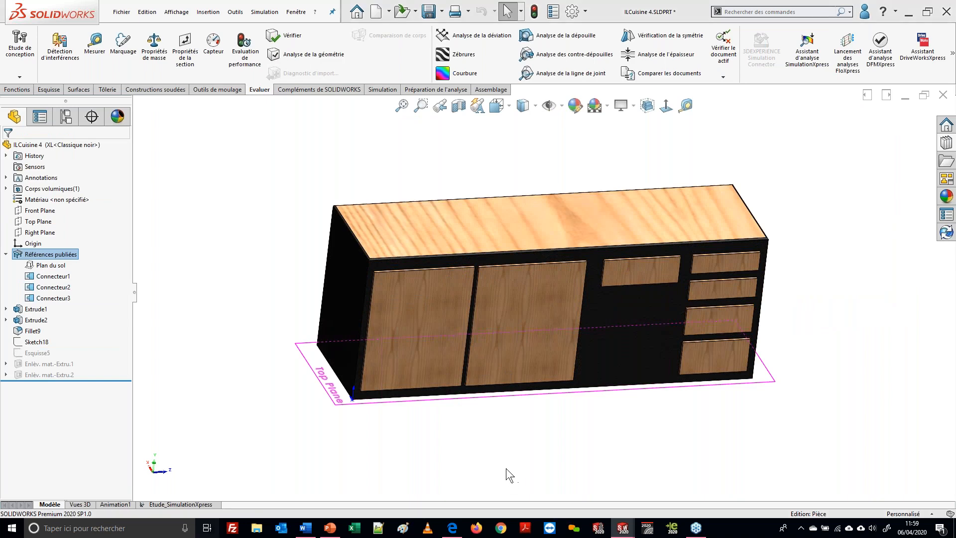
{"action": "left_click", "coordinate": [517, 199]}
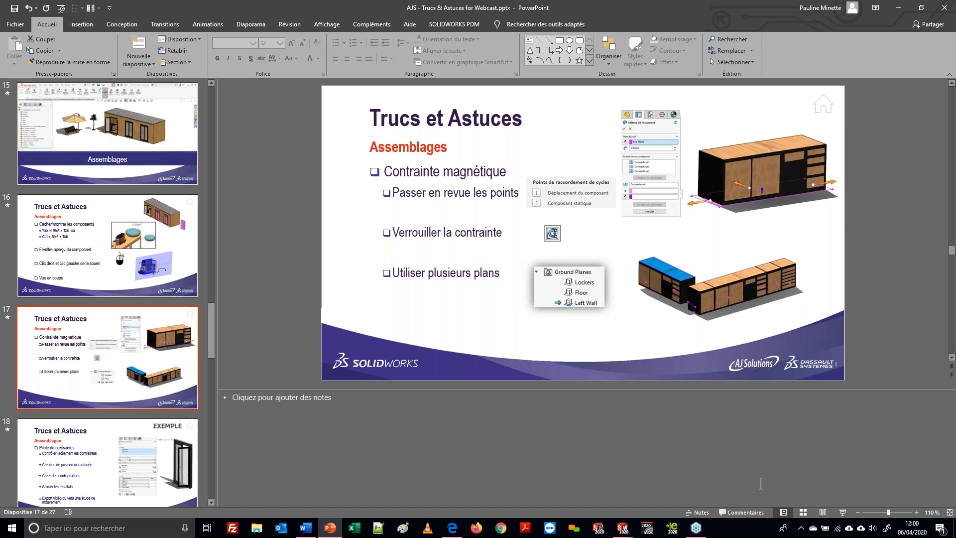
{"action": "left_click", "coordinate": [842, 512]}
{"action": "left_click", "coordinate": [602, 286]}
{"action": "left_click", "coordinate": [603, 287]}
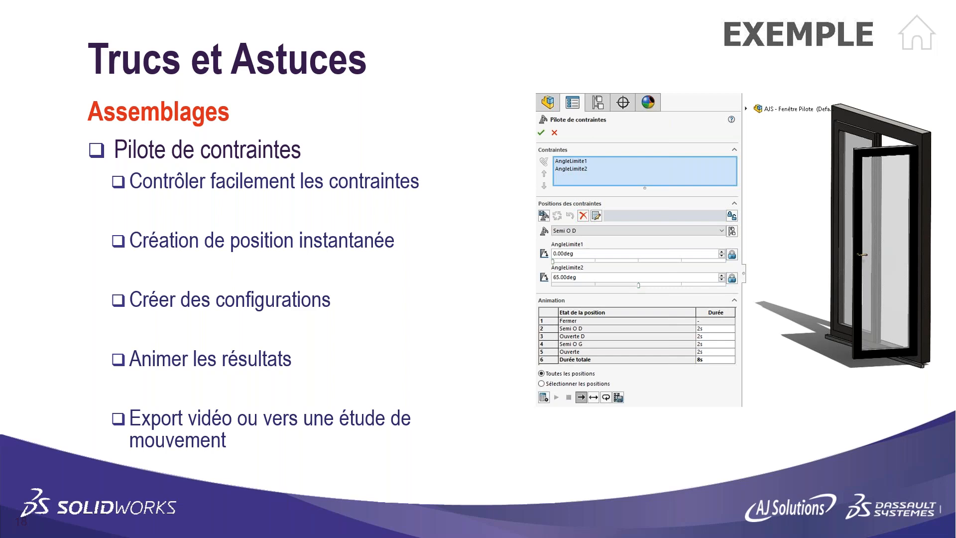
Return to SOLIDWORKS and open the AJS - Fenêtre Pilote assembly from the recent documents
{"action": "key", "text": "super+Tab"}
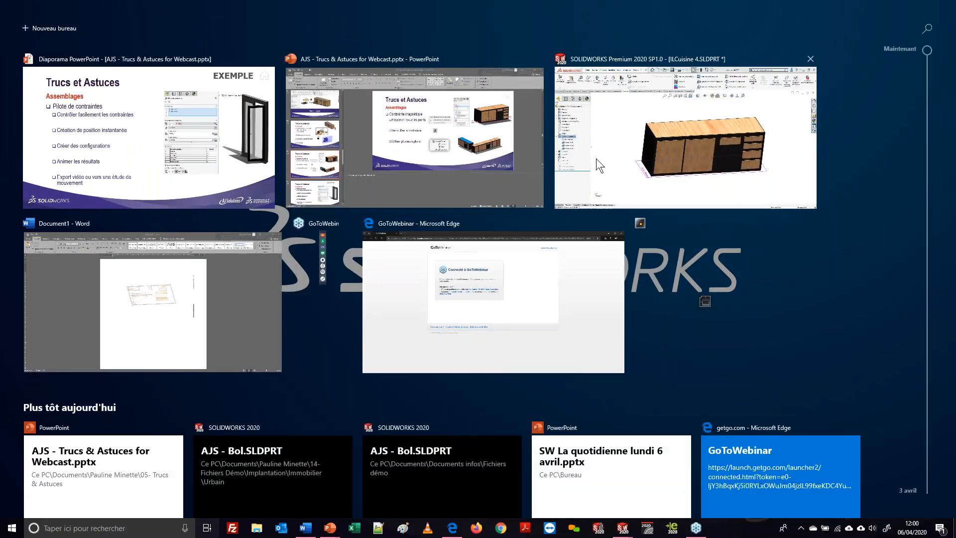
{"action": "left_click", "coordinate": [596, 158]}
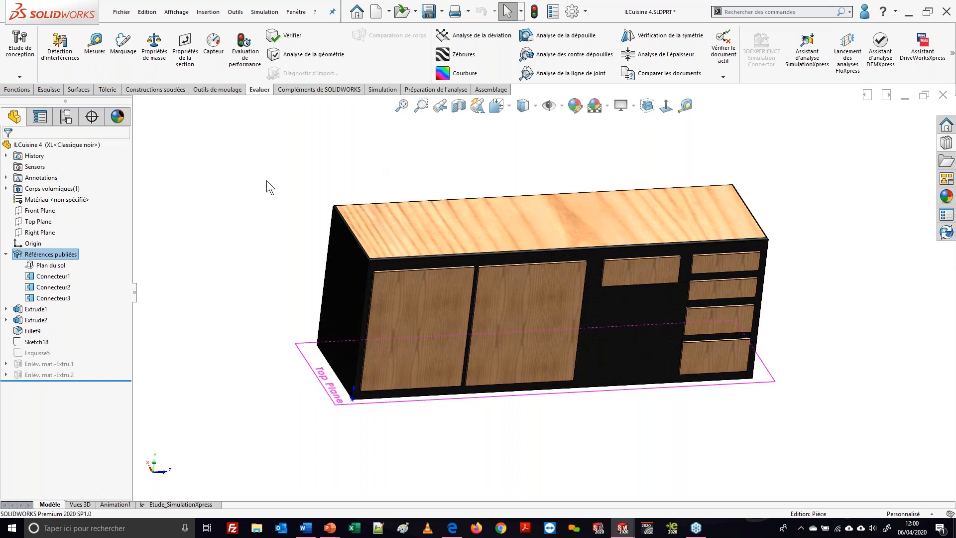
{"action": "key", "text": "r"}
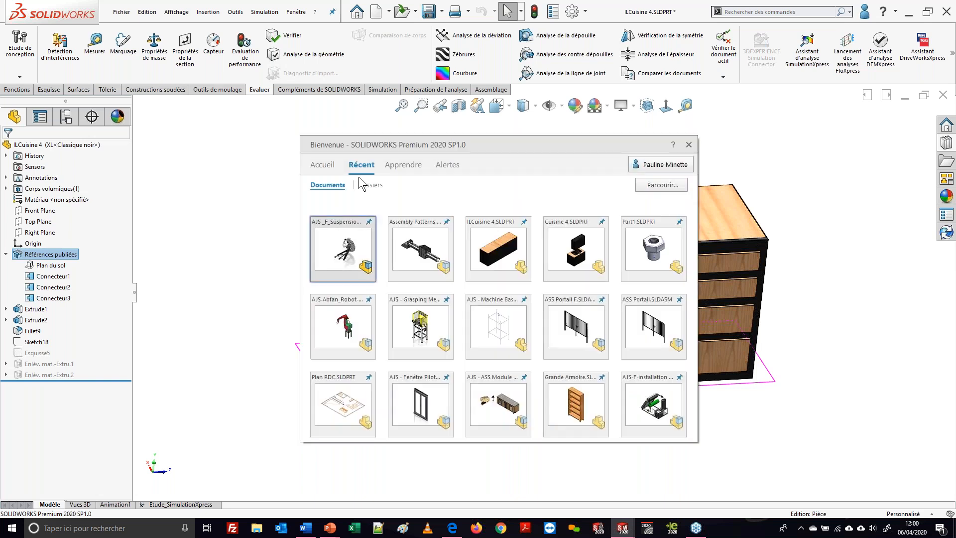
{"action": "scroll", "coordinate": [508, 320], "scroll_direction": "down", "scroll_amount": 1}
{"action": "left_click", "coordinate": [419, 337]}
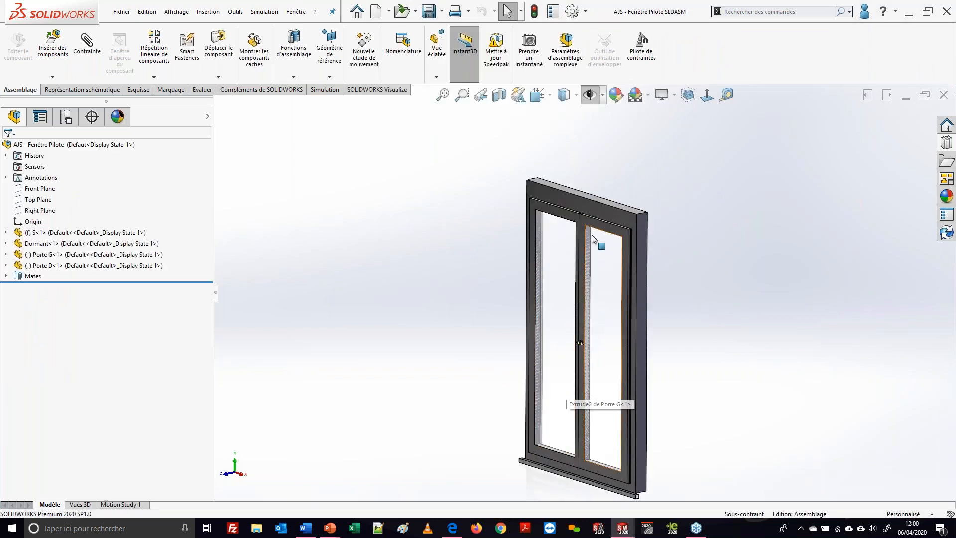
Swing the two window leaves, Porte G and Porte D, partly open within the frame
{"action": "scroll", "coordinate": [589, 228], "scroll_direction": "down", "scroll_amount": 1}
{"action": "left_click_drag", "start_coordinate": [572, 215], "coordinate": [488, 221]}
{"action": "left_click_drag", "start_coordinate": [536, 193], "coordinate": [570, 243]}
{"action": "scroll", "coordinate": [599, 272], "scroll_direction": "down", "scroll_amount": 1}
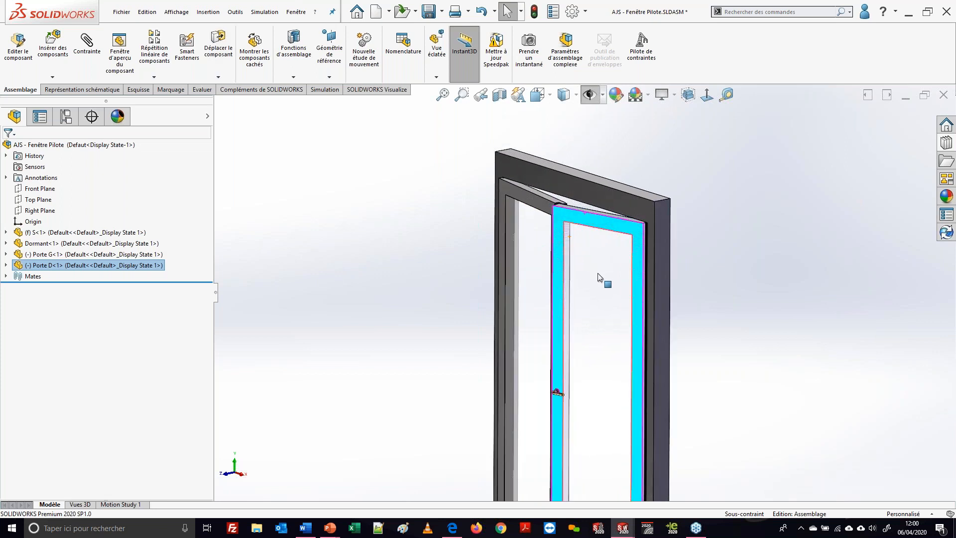
{"action": "middle_click_drag", "start_coordinate": [572, 321], "coordinate": [545, 292], "text": "ctrl"}
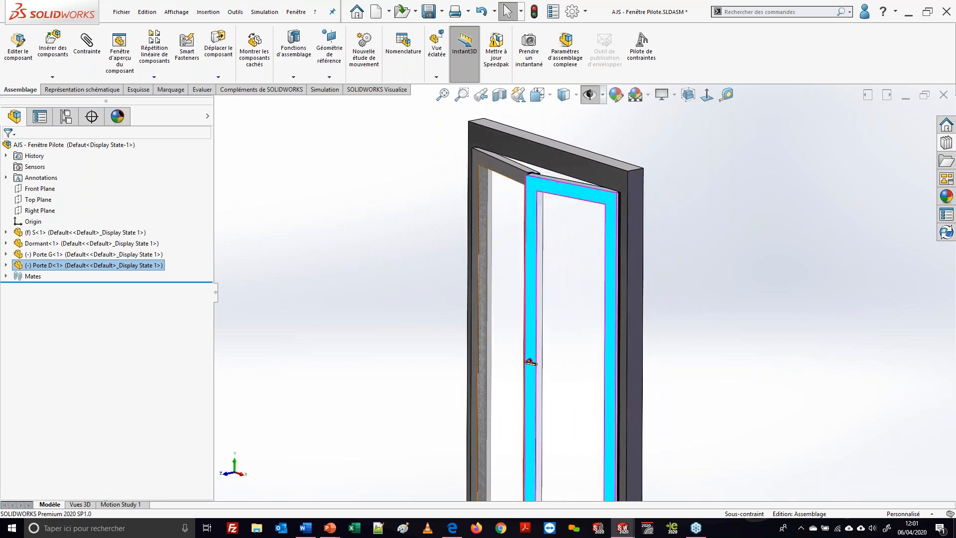
Add a limit angle mate between the front faces of Porte G and the Dormant frame, with maximum 135° and minimum 0°
{"action": "scroll", "coordinate": [492, 159], "scroll_direction": "down", "scroll_amount": 2}
{"action": "scroll", "coordinate": [492, 159], "scroll_direction": "down", "scroll_amount": 1}
{"action": "left_click", "coordinate": [494, 183]}
{"action": "left_click", "coordinate": [489, 149], "text": "ctrl"}
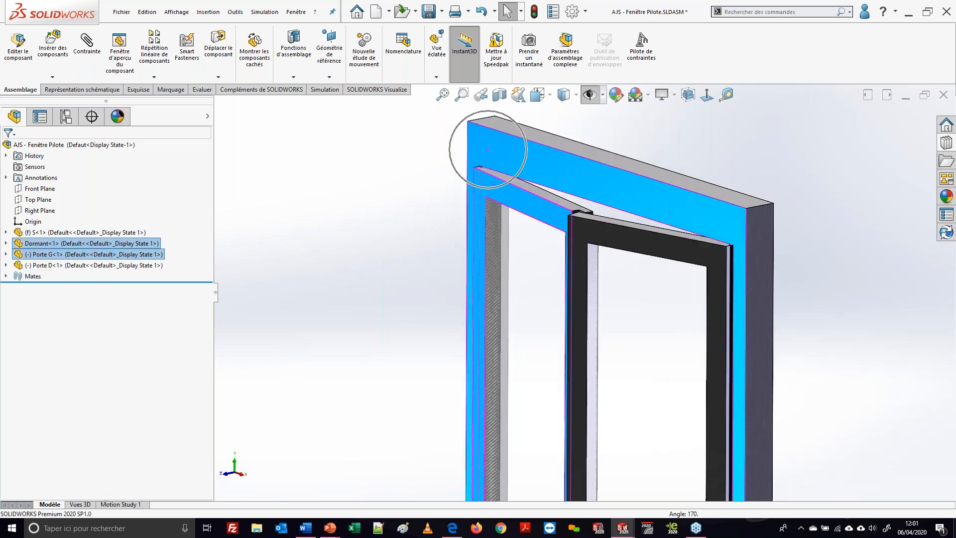
{"action": "left_click", "coordinate": [600, 142]}
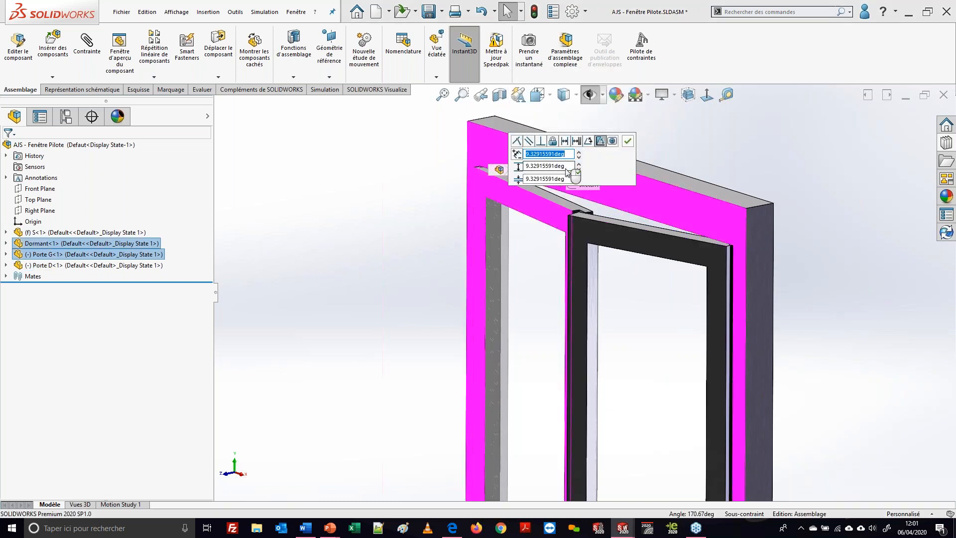
{"action": "key", "text": "Tab"}
{"action": "type", "text": "135"}
{"action": "key", "text": "Return"}
{"action": "left_click", "coordinate": [545, 179]}
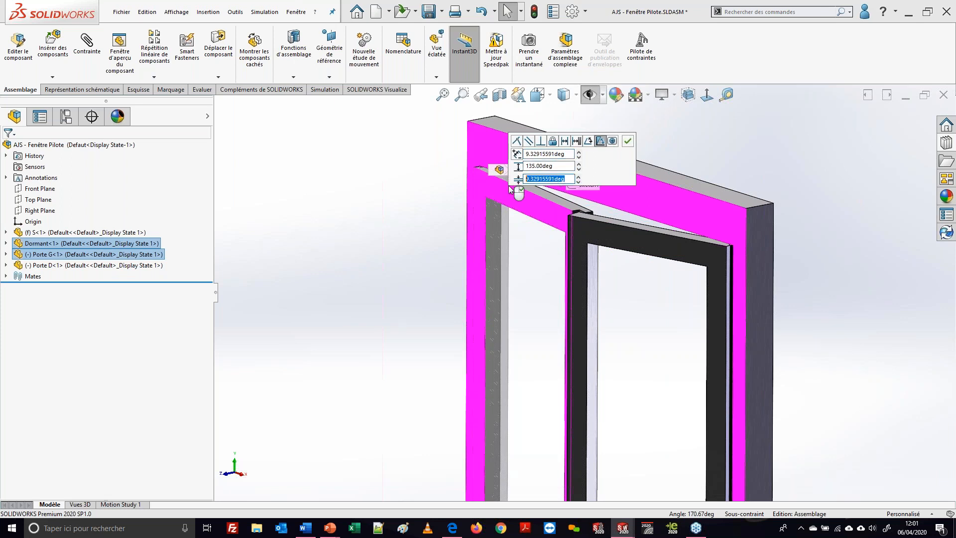
{"action": "type", "text": "0.00deg"}
{"action": "key", "text": "Return"}
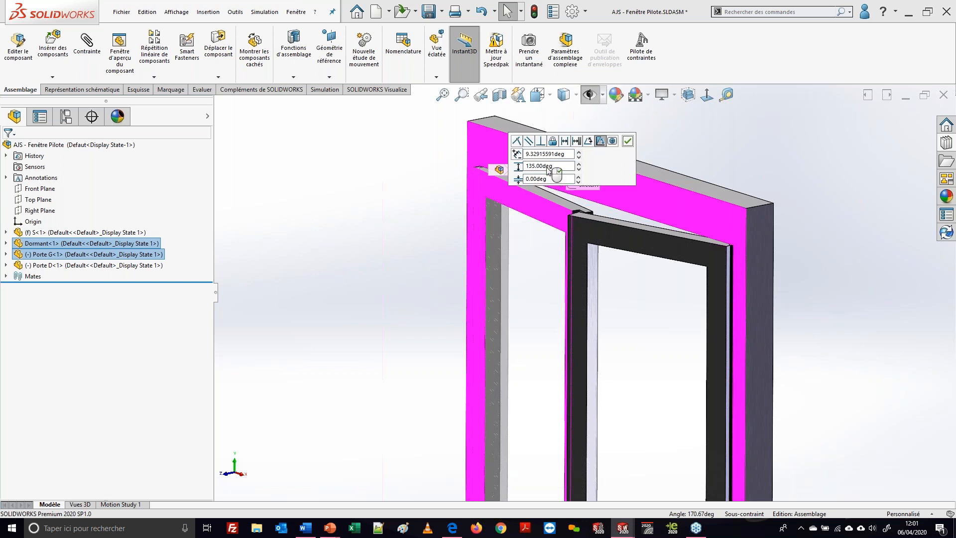
{"action": "left_click", "coordinate": [627, 142]}
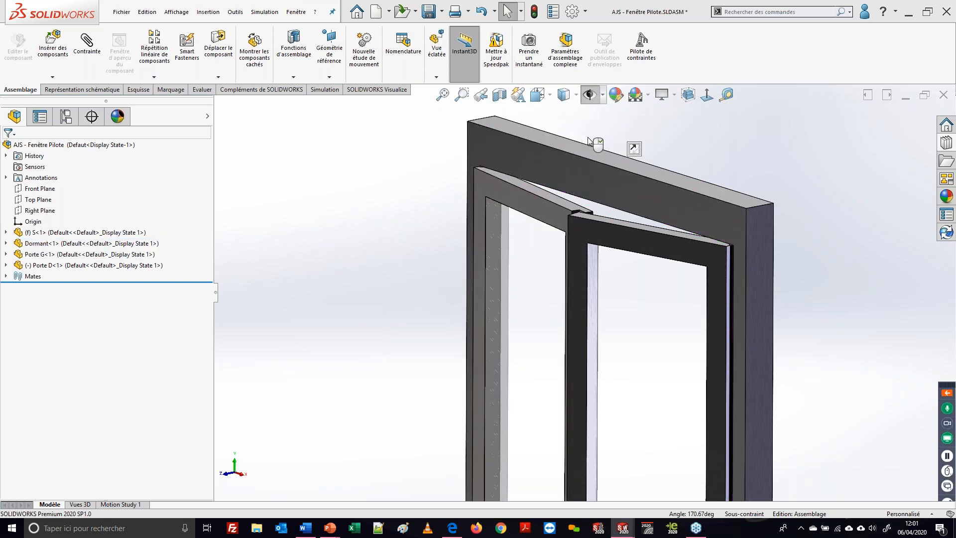
Add a limit angle mate between the front faces of Porte D and the Dormant frame, with maximum 135° and minimum 0°
{"action": "left_click", "coordinate": [637, 240]}
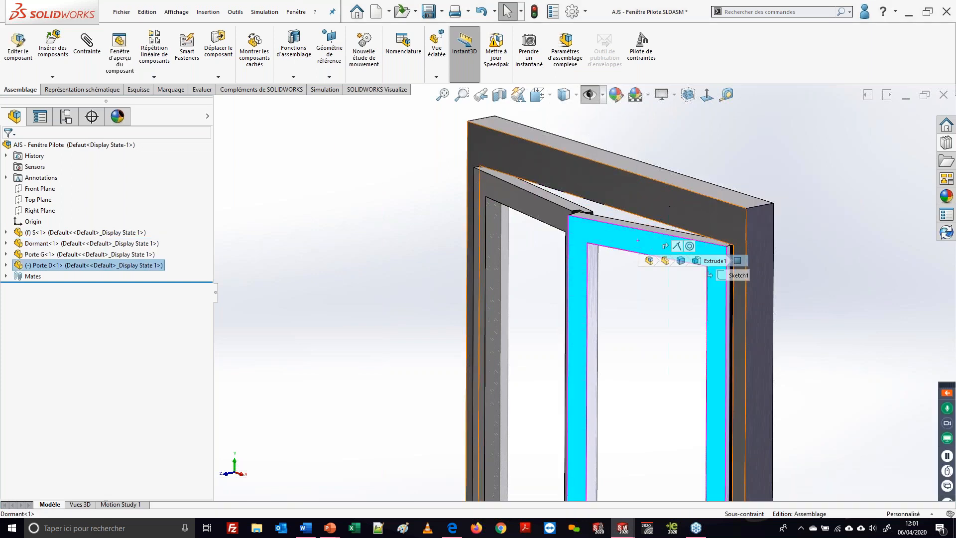
{"action": "left_click", "coordinate": [731, 200], "text": "ctrl"}
{"action": "left_click", "coordinate": [773, 194]}
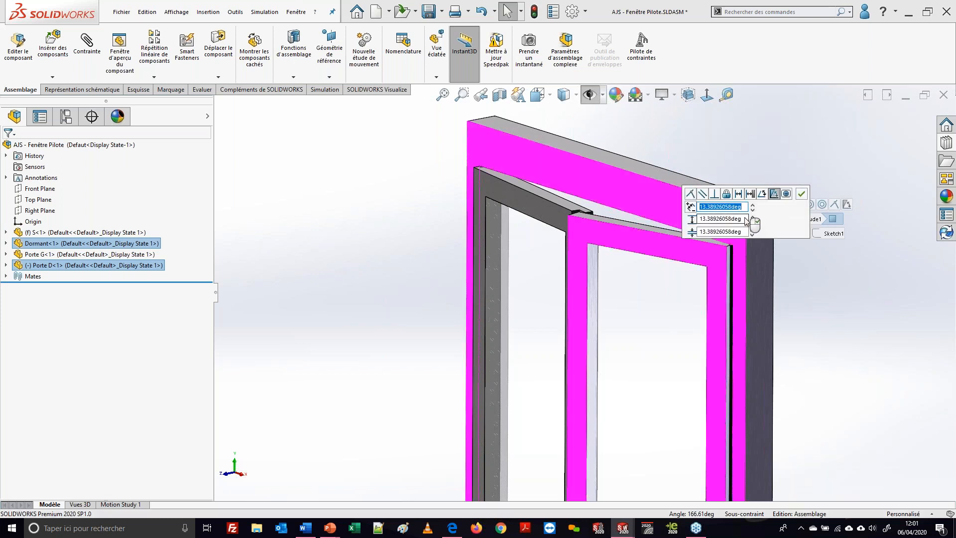
{"action": "left_click", "coordinate": [721, 219]}
{"action": "type", "text": "135"}
{"action": "key", "text": "Return"}
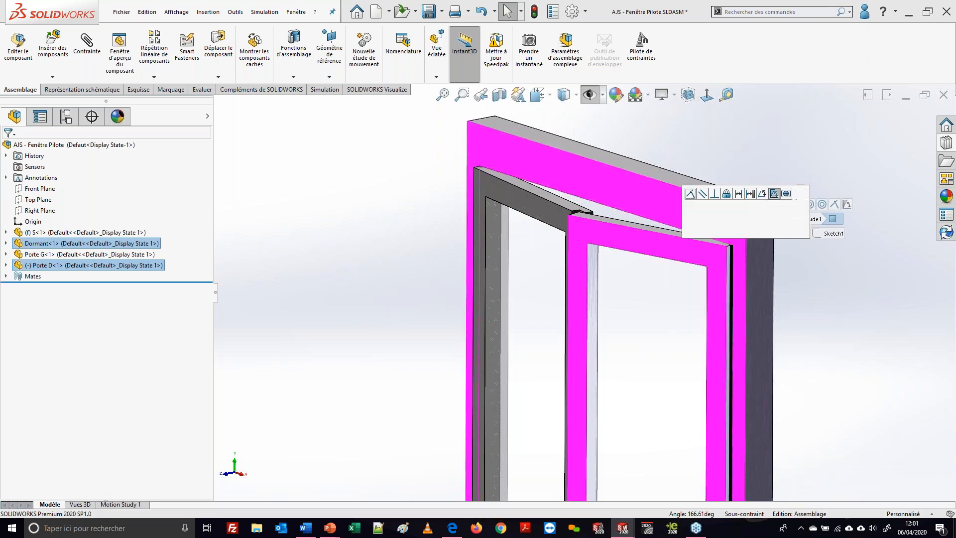
{"action": "left_click", "coordinate": [740, 234]}
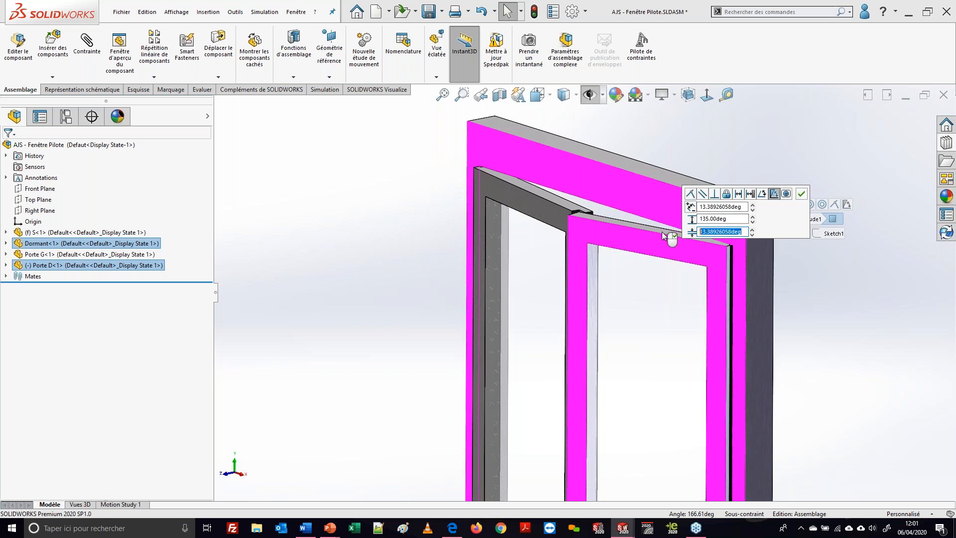
{"action": "type", "text": "0"}
{"action": "key", "text": "Return"}
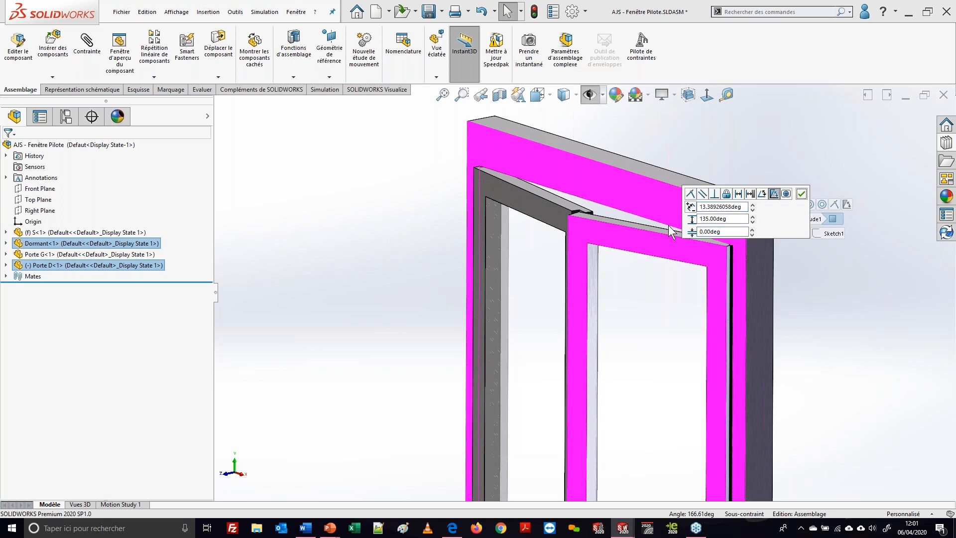
{"action": "left_click", "coordinate": [801, 194]}
Swing the window leaves fully closed within the frame and fit the whole window in view
{"action": "scroll", "coordinate": [733, 148], "scroll_direction": "up", "scroll_amount": 4}
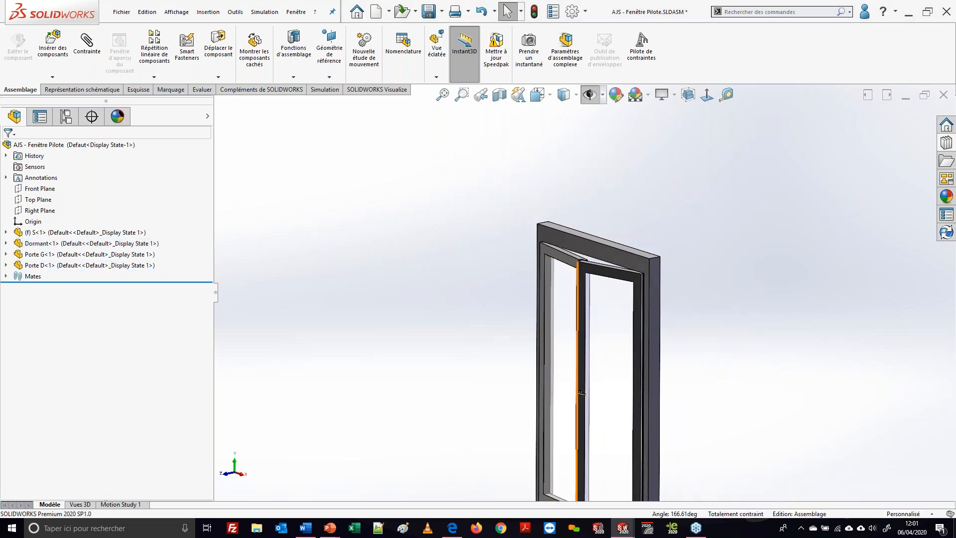
{"action": "scroll", "coordinate": [581, 294], "scroll_direction": "down", "scroll_amount": 3}
{"action": "left_click_drag", "start_coordinate": [566, 229], "coordinate": [766, 198]}
{"action": "key", "text": "f"}
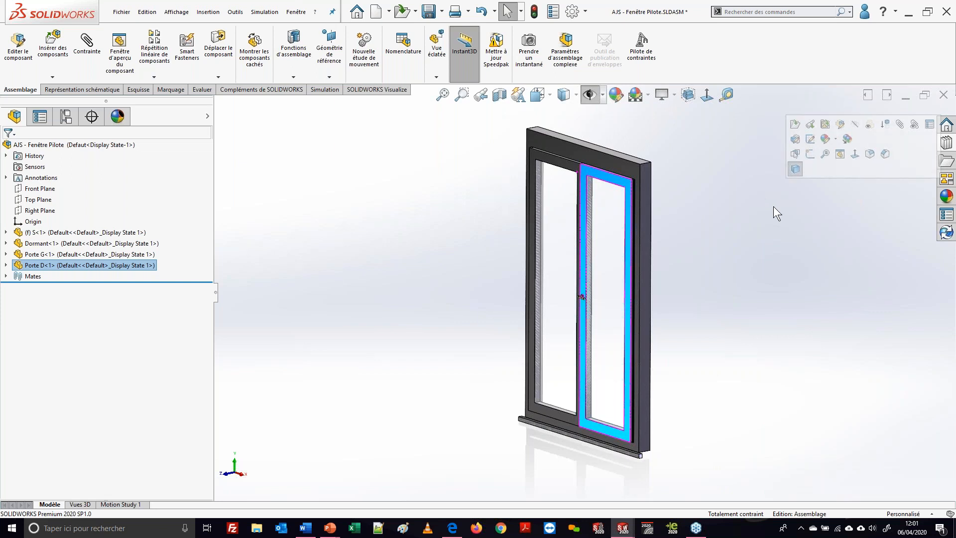
Start the mate controller, collect all supported mates, and add a position named Portes SO
{"action": "left_click", "coordinate": [638, 59]}
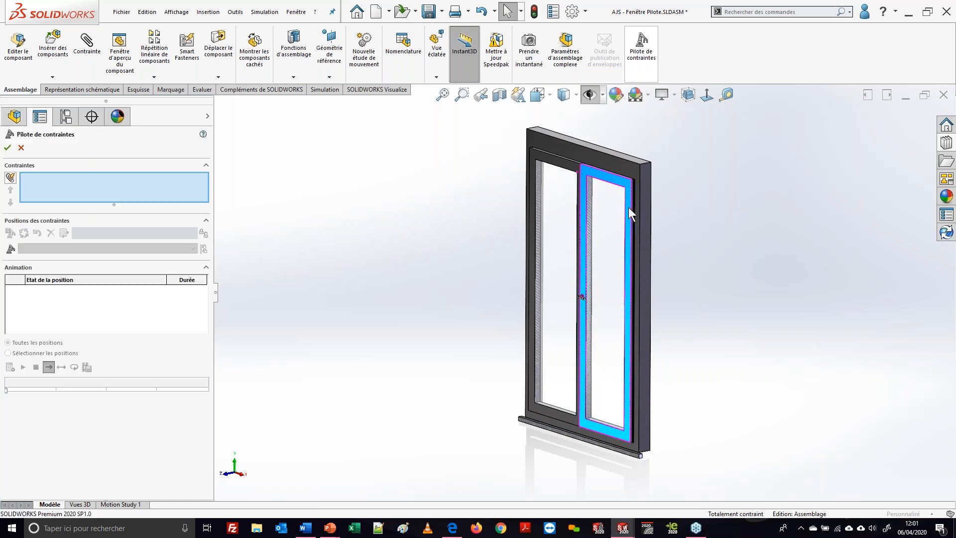
{"action": "left_click", "coordinate": [10, 177]}
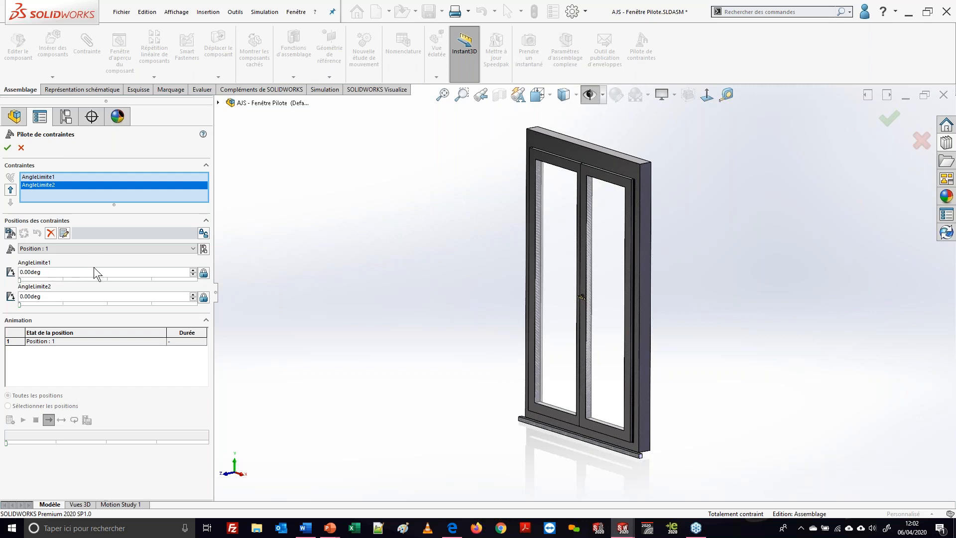
{"action": "left_click", "coordinate": [10, 232]}
{"action": "type", "text": "Portes SO"}
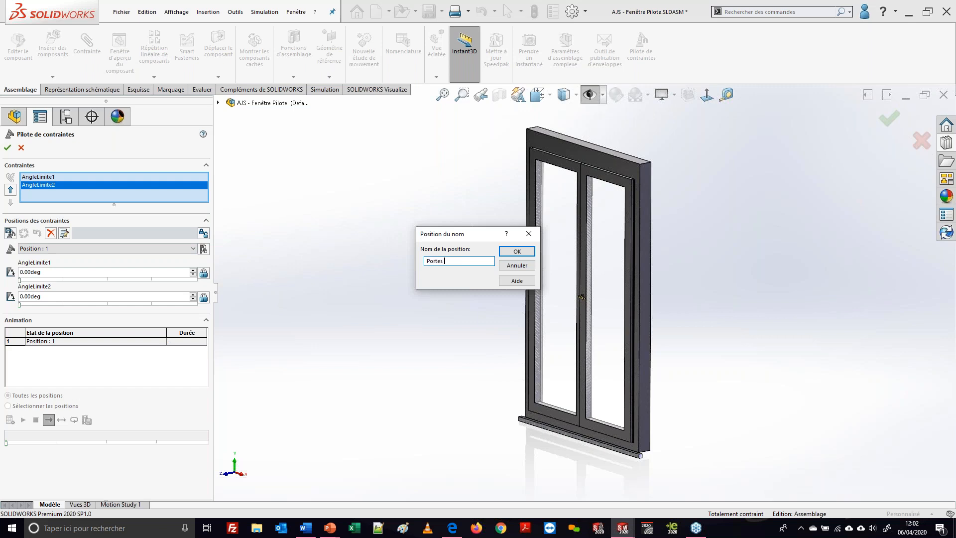
{"action": "left_click", "coordinate": [516, 251]}
Set AngleLimite1 and AngleLimite2 to 67.50° and update the Portes SO position
{"action": "left_click_drag", "start_coordinate": [19, 280], "coordinate": [111, 283]}
{"action": "left_click_drag", "start_coordinate": [21, 304], "coordinate": [108, 307]}
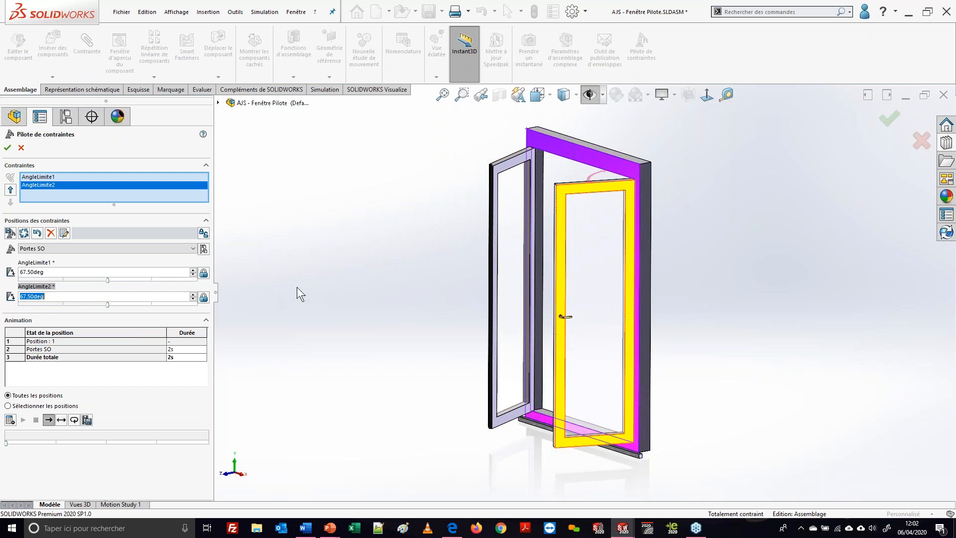
{"action": "left_click", "coordinate": [24, 234]}
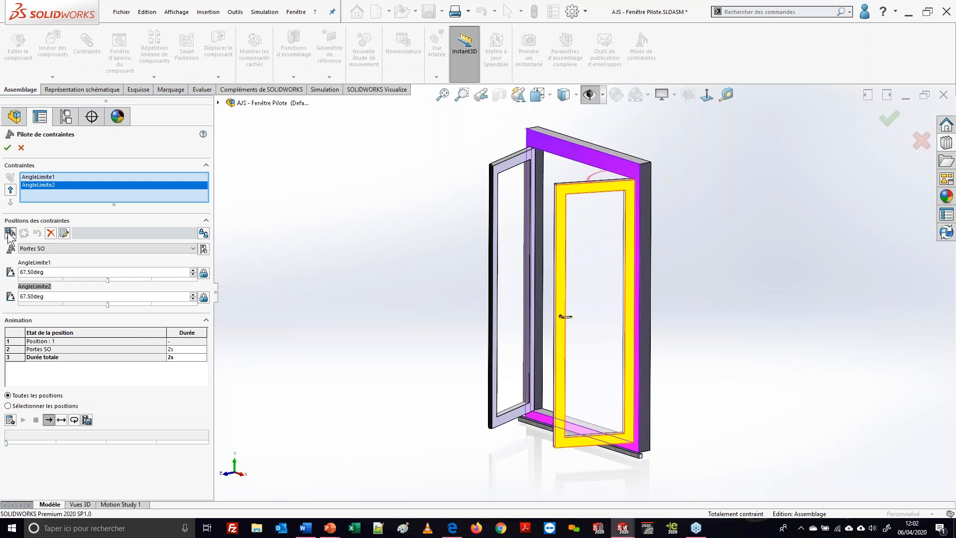
Add a position named Position ouverte with AngleLimite1 and AngleLimite2 at 135° and update it
{"action": "left_click", "coordinate": [10, 233]}
{"action": "type", "text": "Position ouverte"}
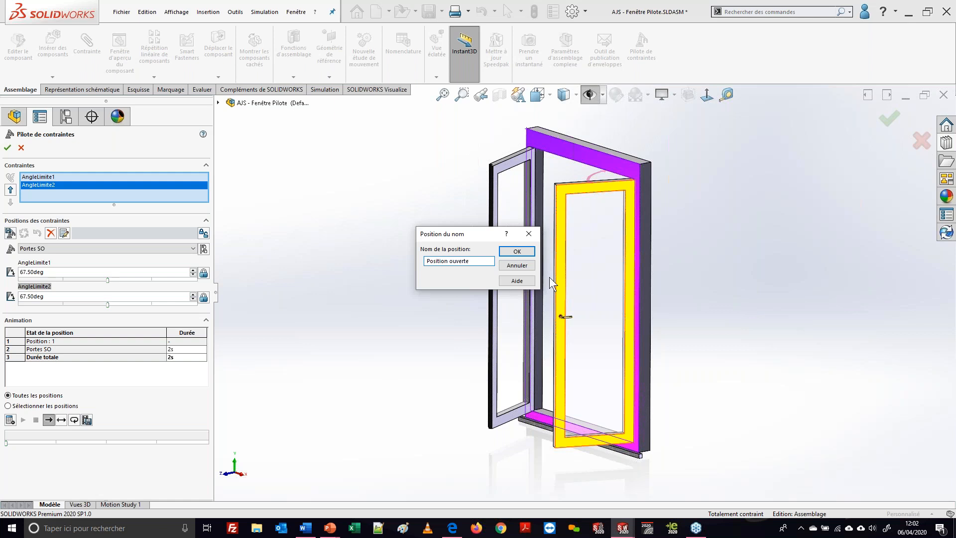
{"action": "left_click", "coordinate": [517, 251]}
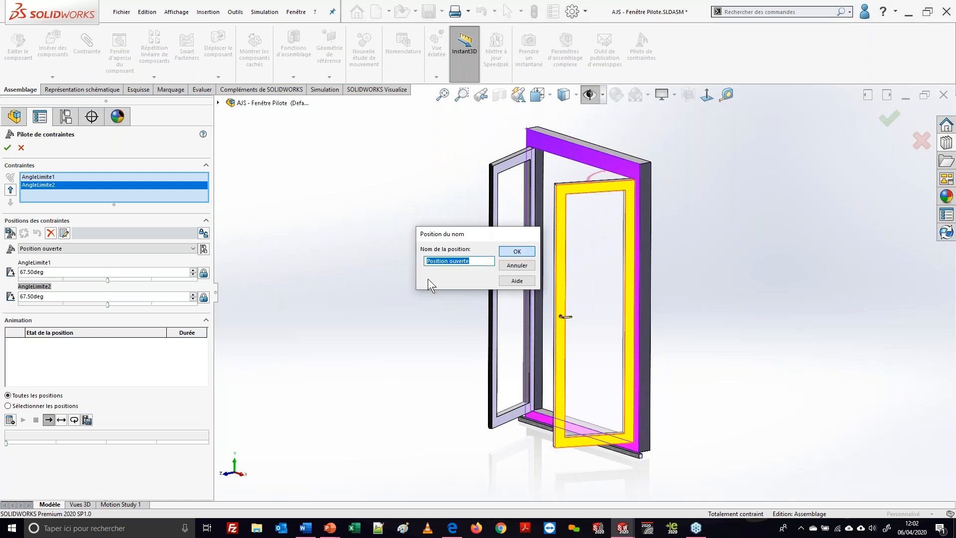
{"action": "left_click", "coordinate": [109, 280]}
{"action": "left_click_drag", "start_coordinate": [126, 280], "coordinate": [213, 278]}
{"action": "left_click_drag", "start_coordinate": [107, 304], "coordinate": [218, 304]}
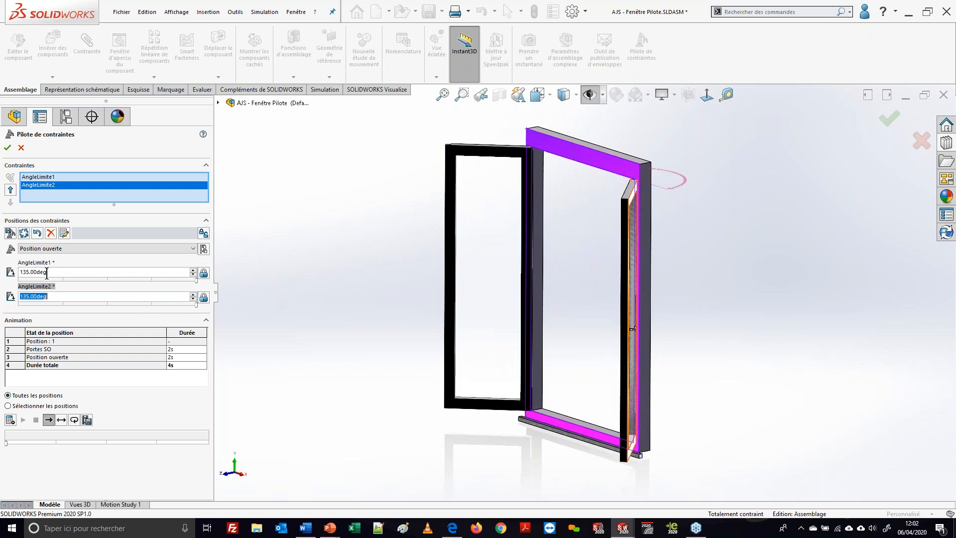
{"action": "left_click", "coordinate": [23, 233]}
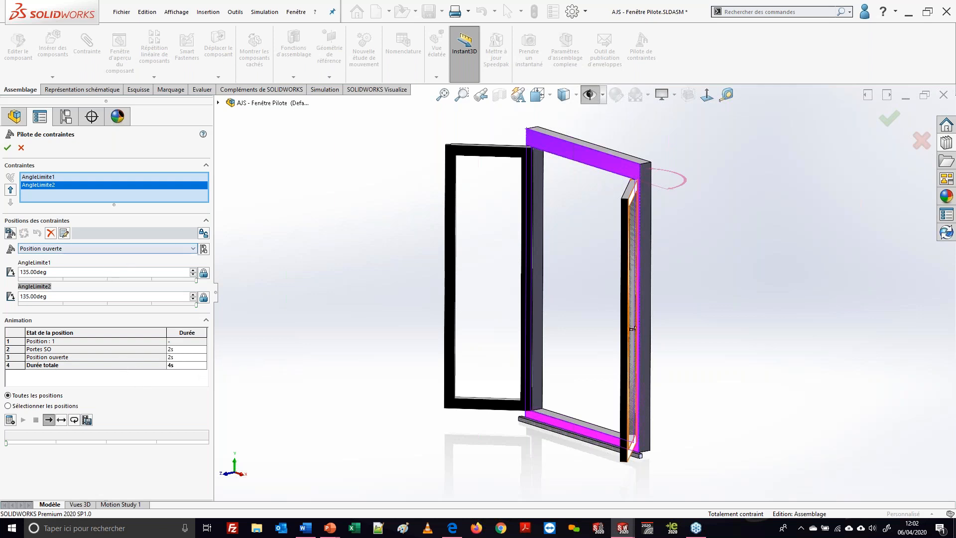
Preview the saved mate positions Portes SO, Position : 1 and Position ouverte in turn
{"action": "left_click", "coordinate": [93, 248]}
{"action": "left_click", "coordinate": [76, 262]}
{"action": "left_click", "coordinate": [77, 247]}
{"action": "left_click", "coordinate": [75, 257]}
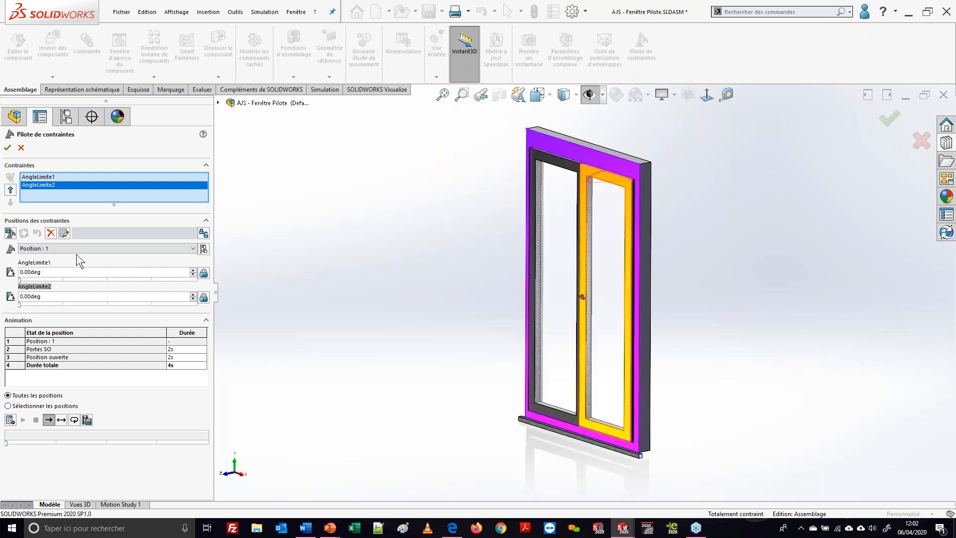
{"action": "left_click", "coordinate": [90, 247]}
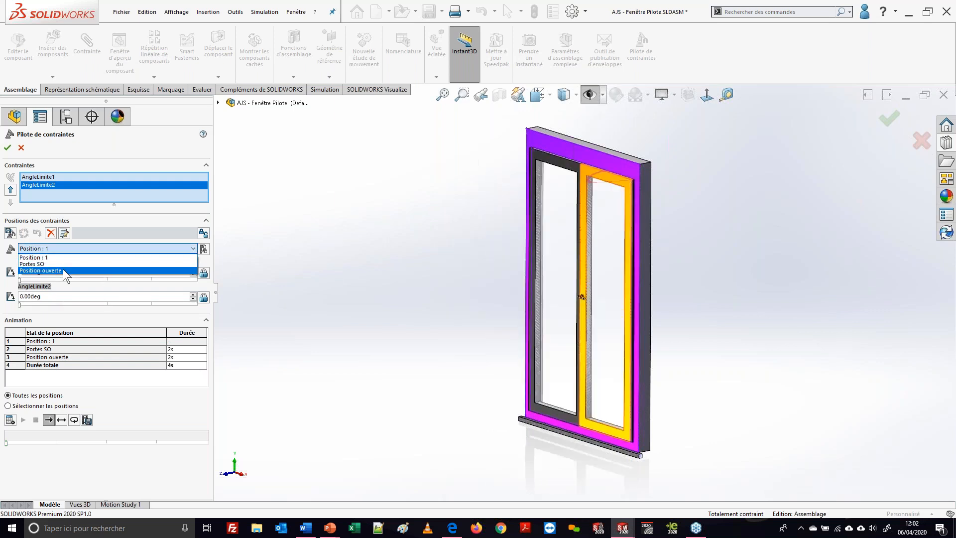
{"action": "left_click", "coordinate": [63, 270]}
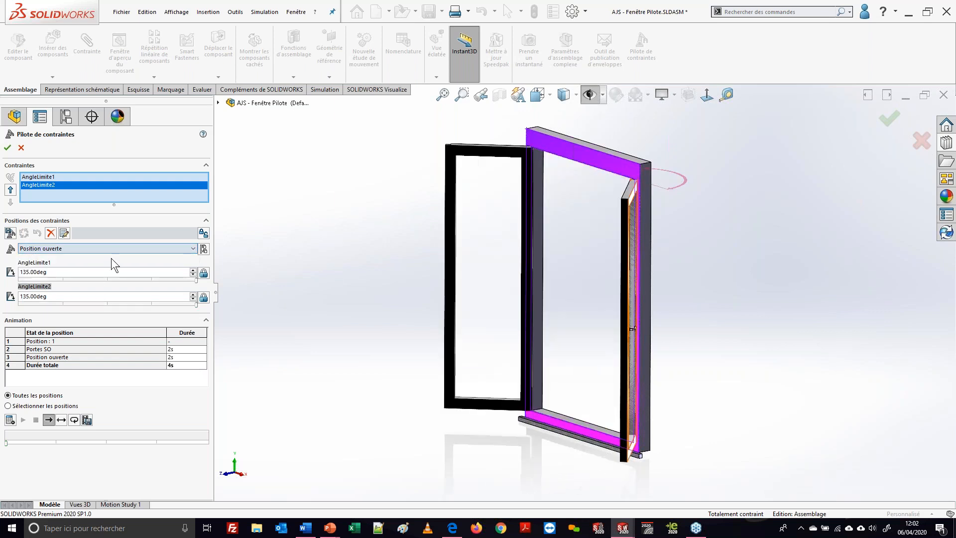
Add a configuration from Position ouverte and calculate the animation through all positions
{"action": "left_click", "coordinate": [204, 250]}
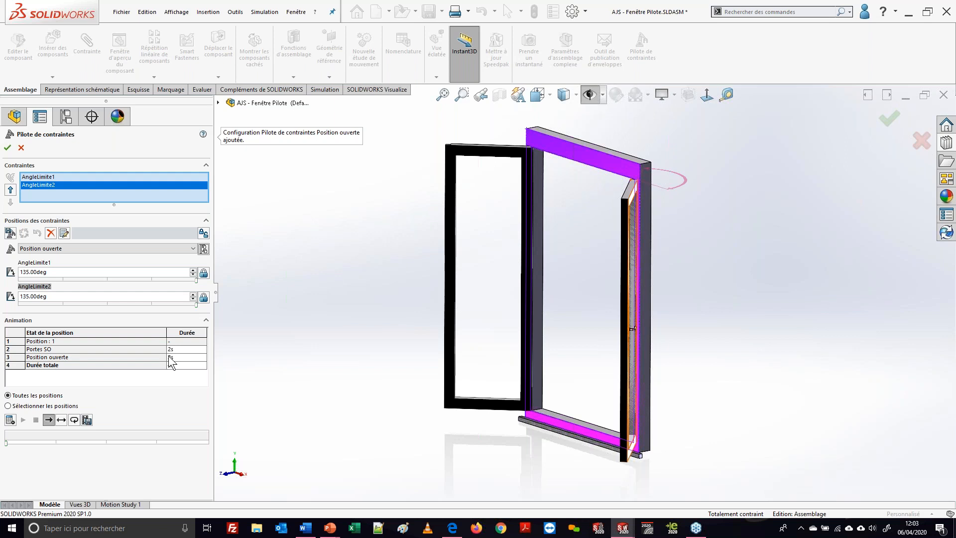
{"action": "left_click", "coordinate": [10, 419]}
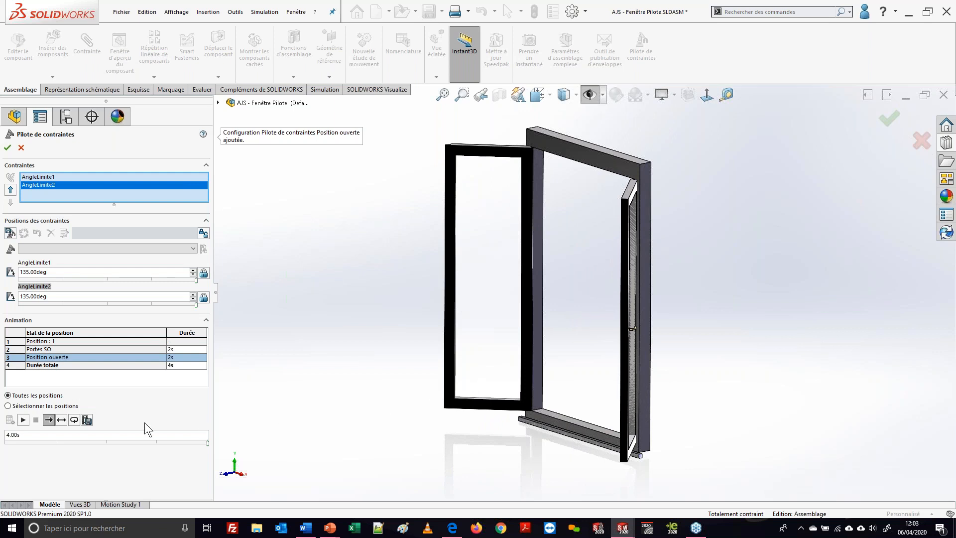
Examine the file types offered for exporting the animation, and close the export dialog without saving
{"action": "left_click", "coordinate": [86, 420]}
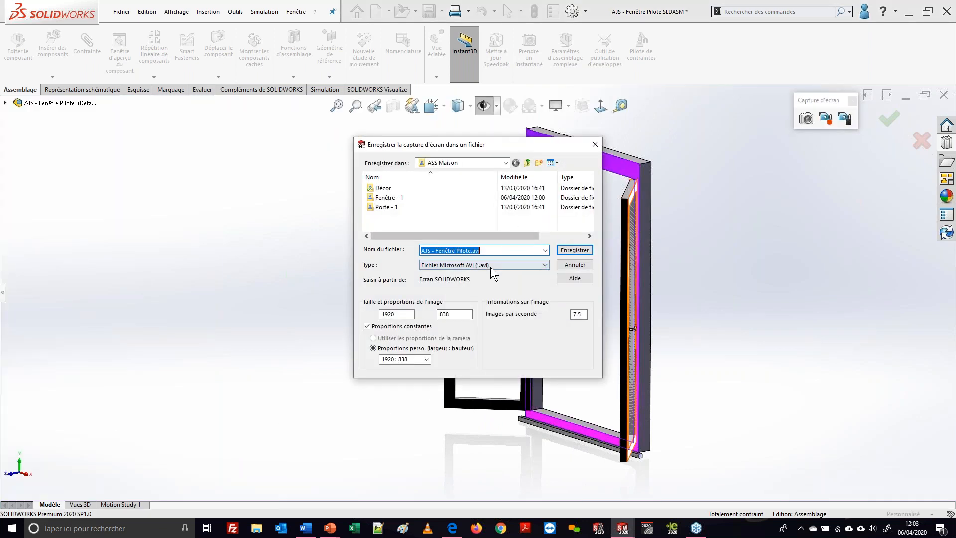
{"action": "left_click", "coordinate": [491, 266]}
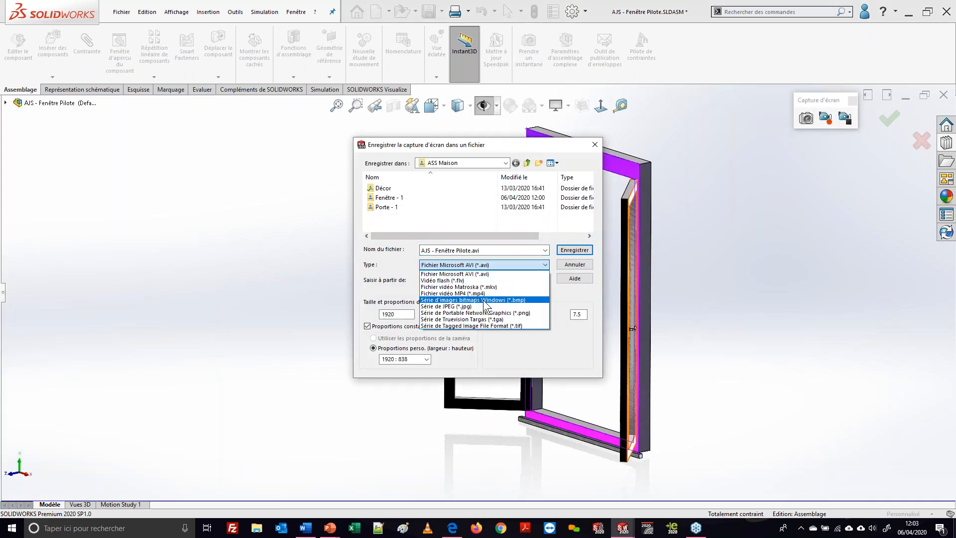
{"action": "left_click", "coordinate": [594, 148]}
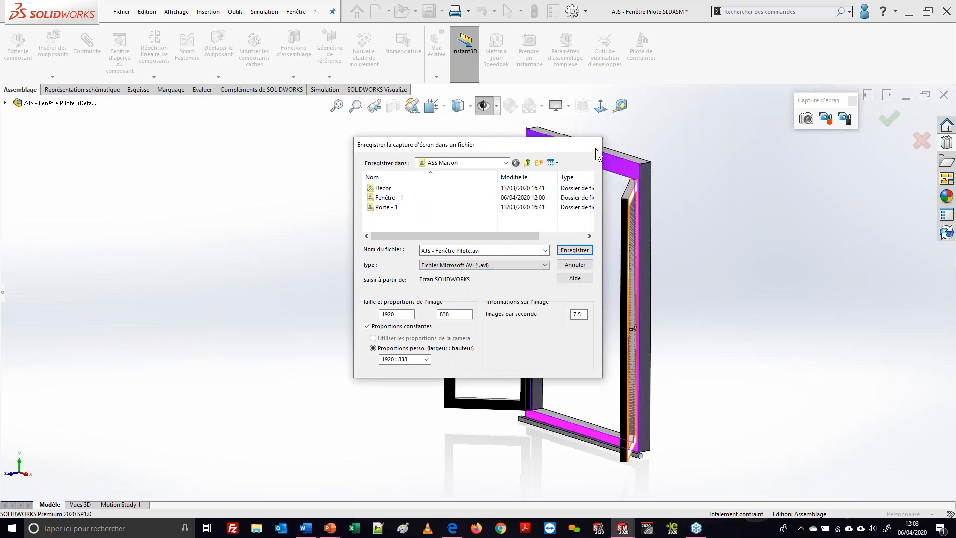
{"action": "left_click", "coordinate": [595, 148]}
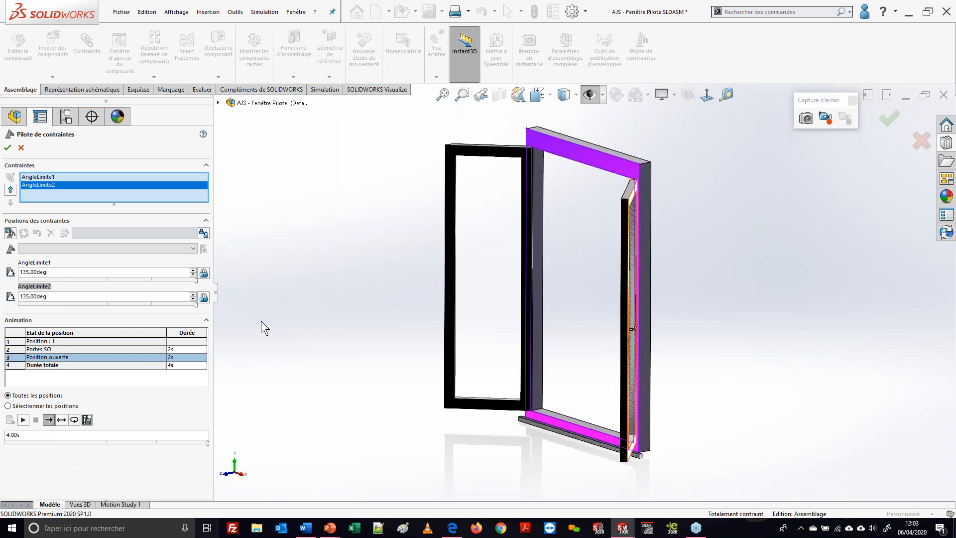
Switch to the AJS - Trucs & Astuces for Webcast presentation in PowerPoint and start the slideshow from the Contrainte magnétique slide
{"action": "key", "text": "super+Tab"}
{"action": "left_click", "coordinate": [632, 147]}
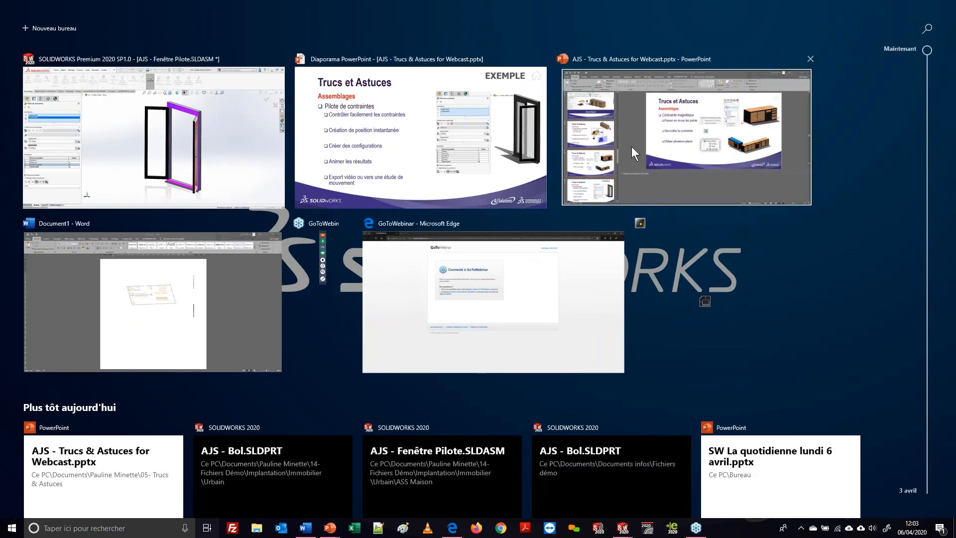
{"action": "left_click", "coordinate": [842, 512]}
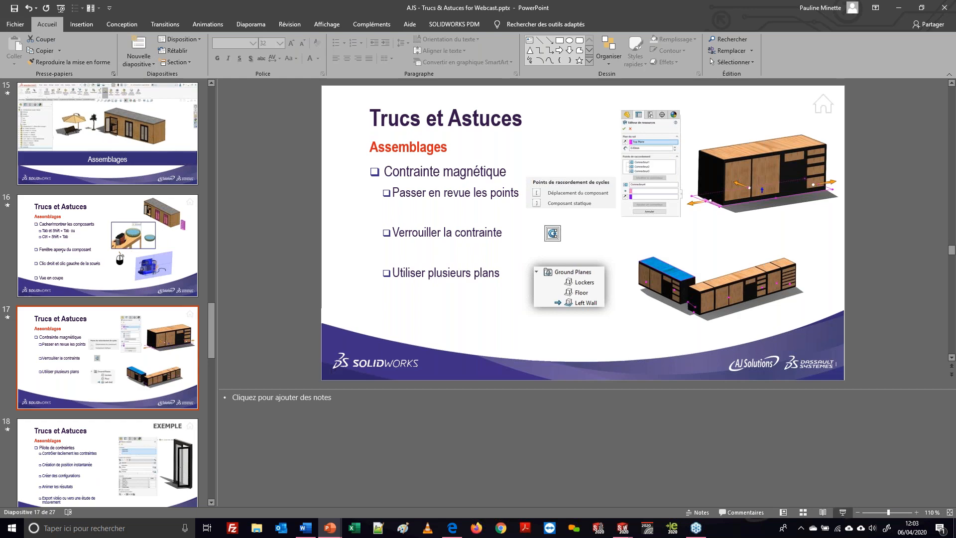